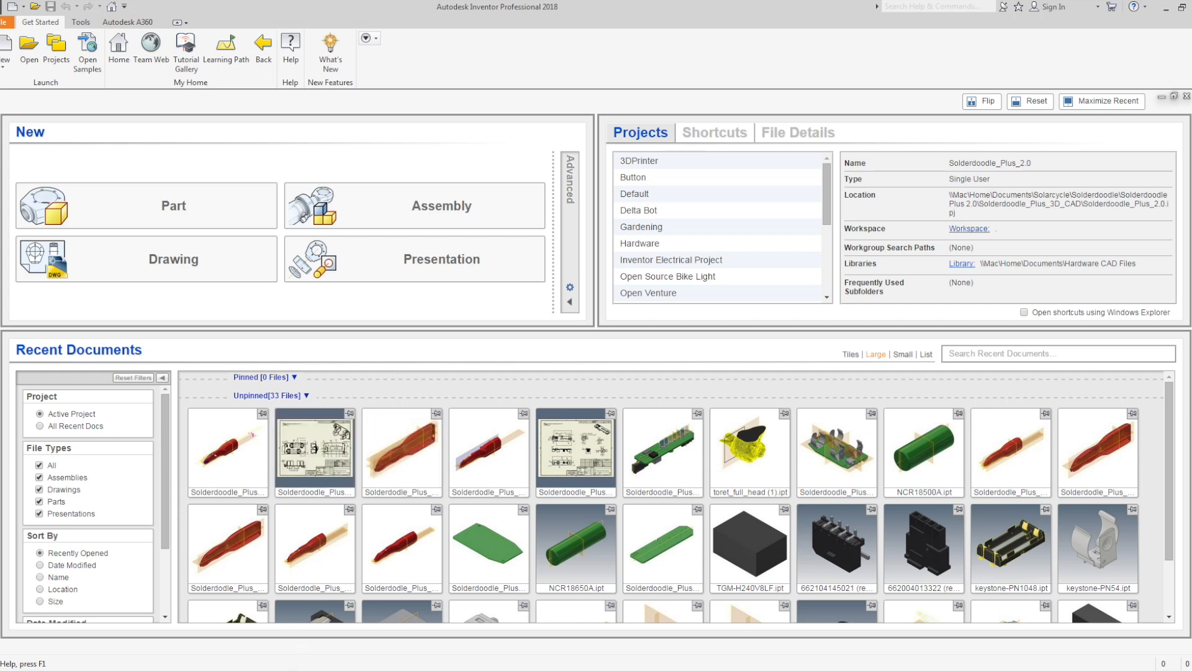
Switch to Chrome and look through the Autodesk Entrepreneur Impact Program, SOLIDWORKS, Siemens NX and Creo Parametric trial pages.
click(277, 641)
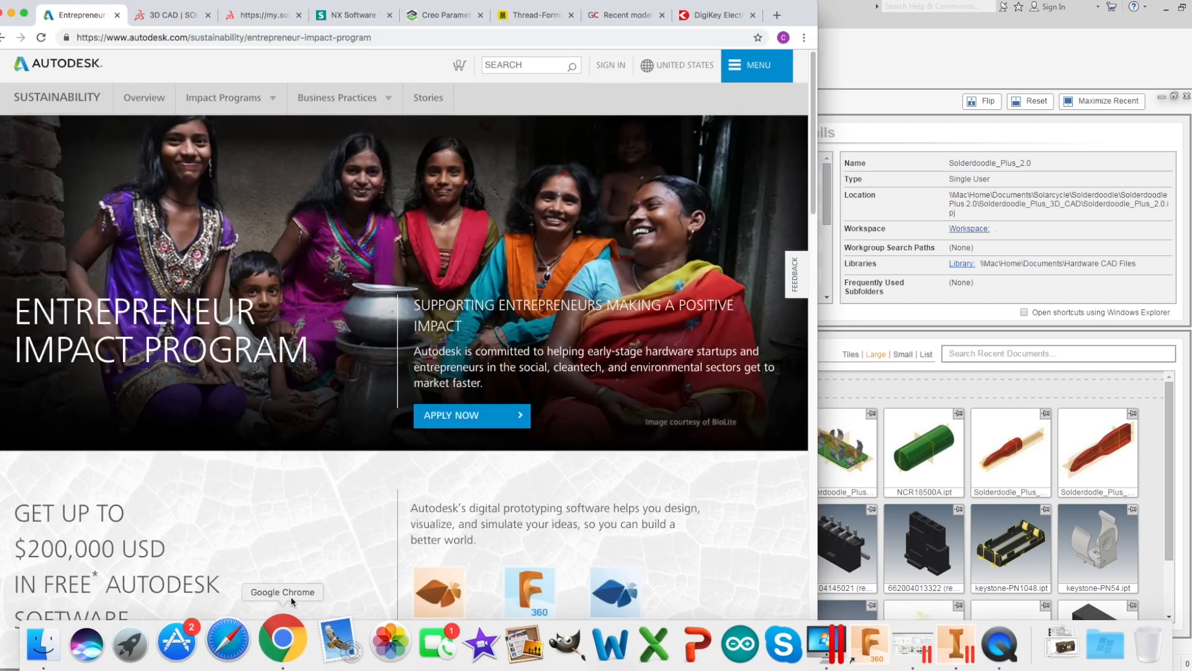
click(155, 24)
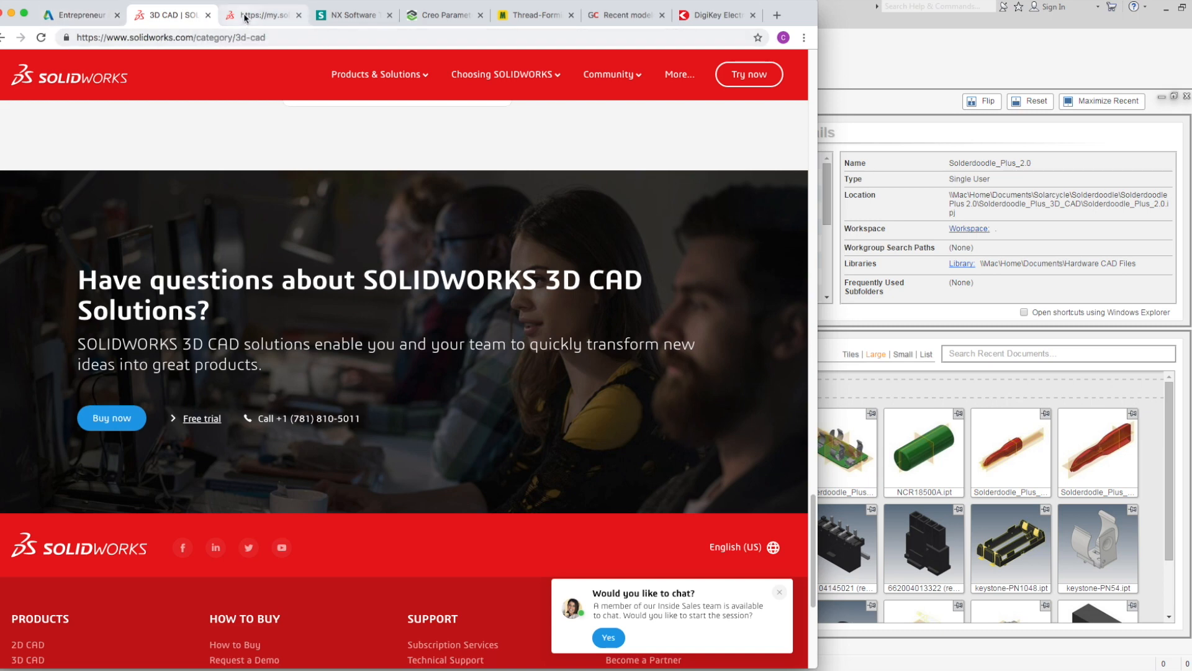
click(81, 19)
click(352, 16)
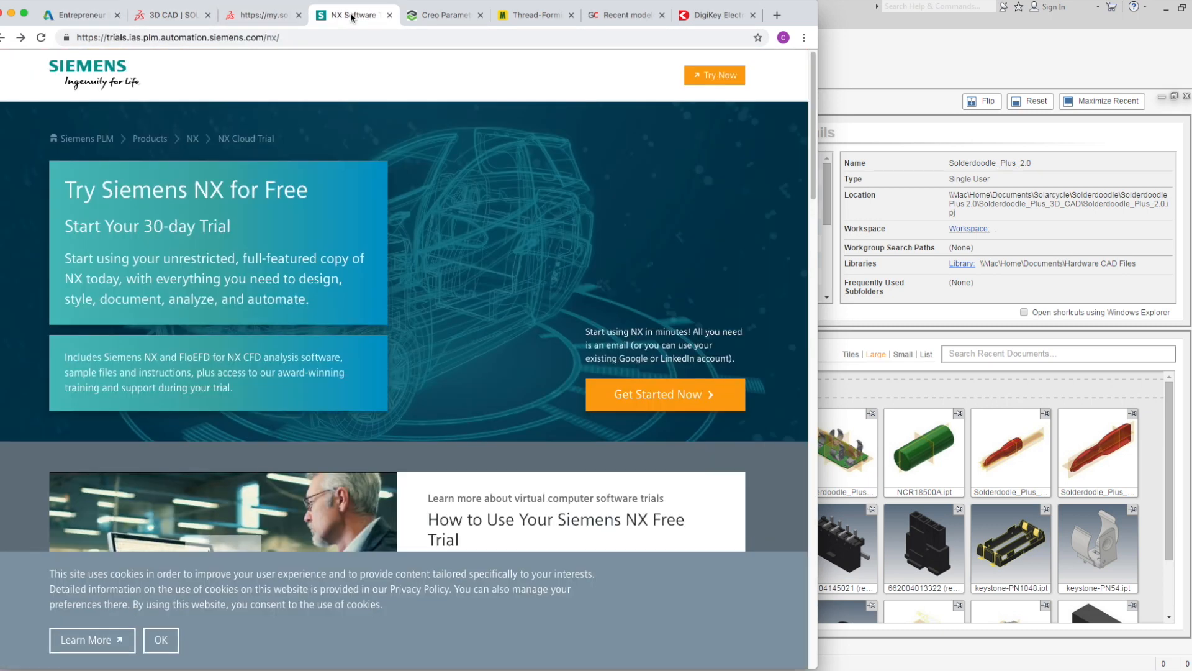
click(439, 18)
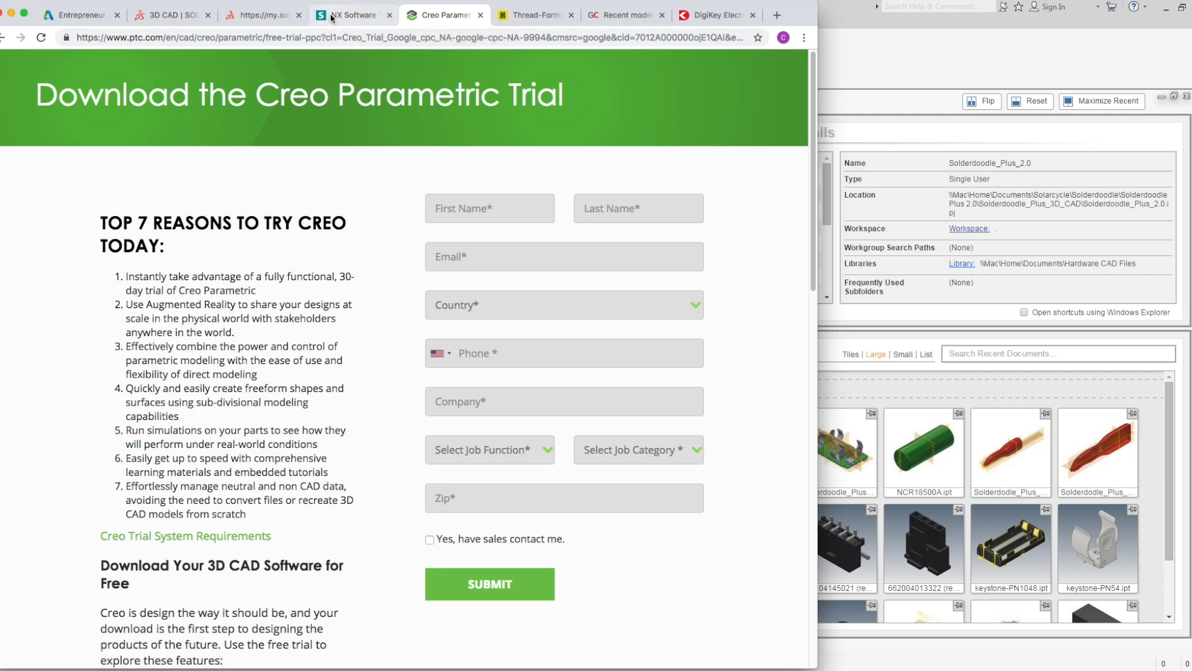
click(351, 15)
click(255, 18)
click(165, 21)
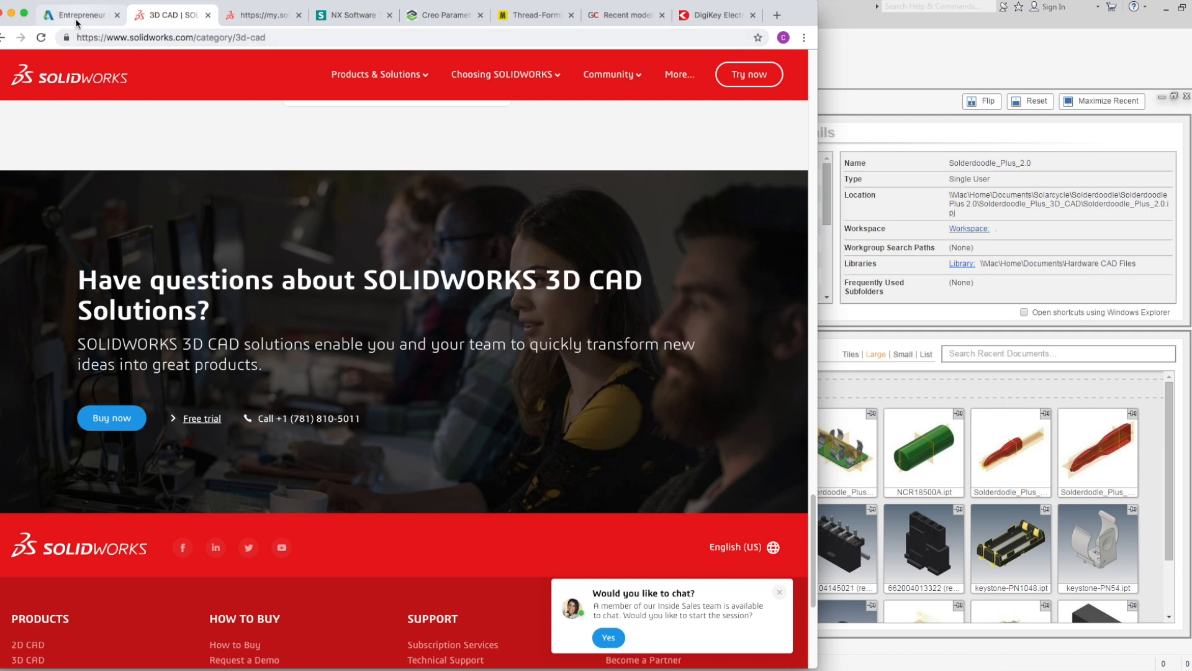
click(80, 15)
click(158, 15)
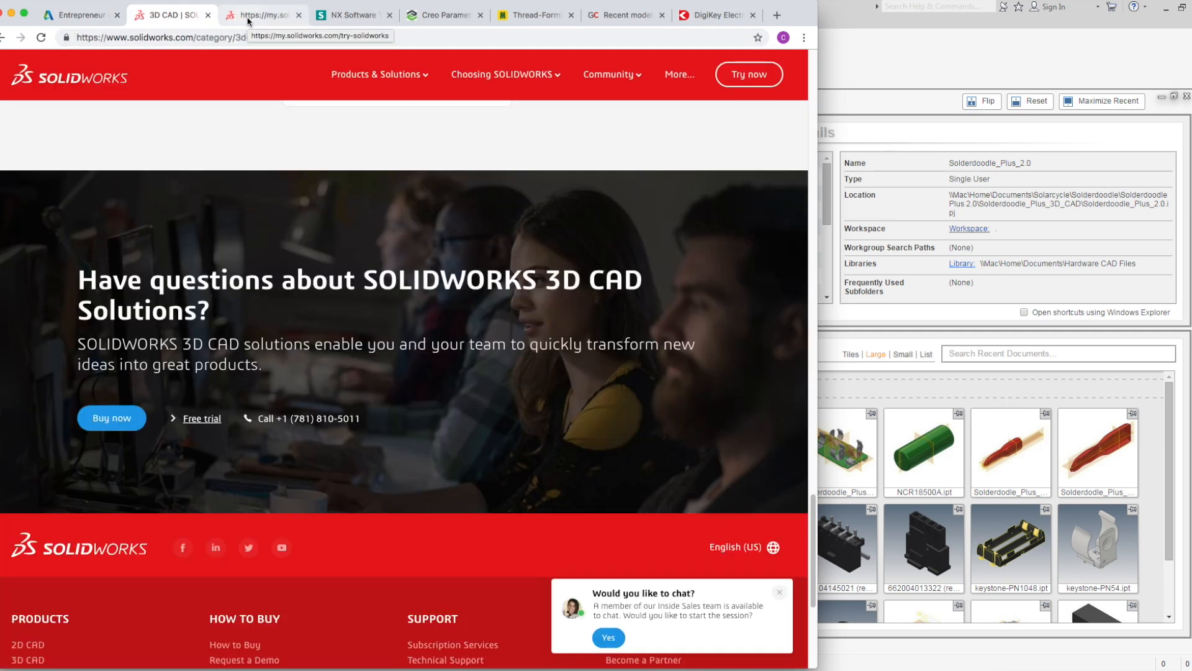
Examine the Siemens NX 30-day trial page and highlight the words "Siemens NX" in its heading.
click(334, 17)
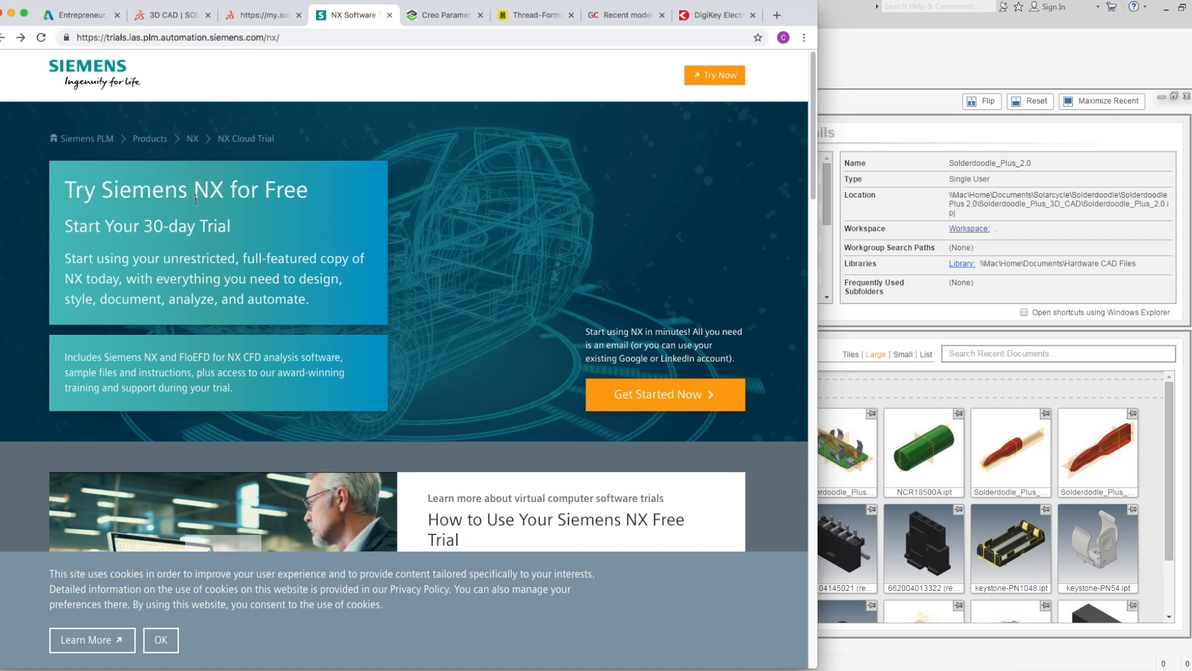
mouse_move(195, 190)
mouse_down()
mouse_move(230, 191)
mouse_move(196, 195)
mouse_up()
click(191, 189)
drag(102, 190, 222, 192)
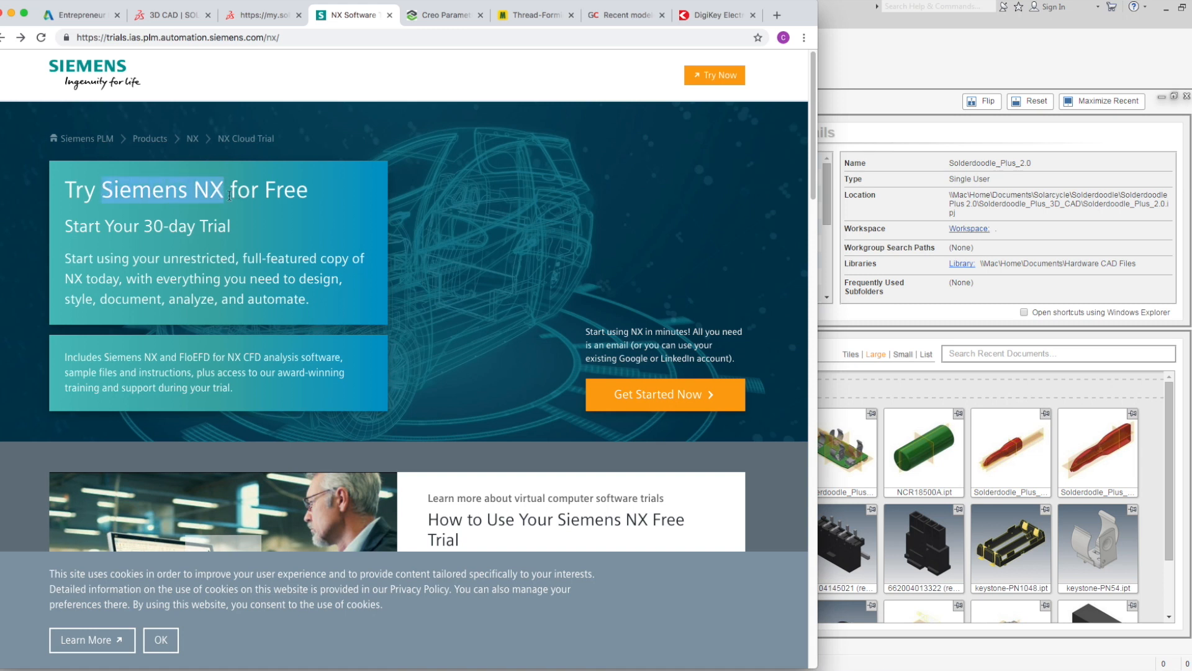
click(222, 193)
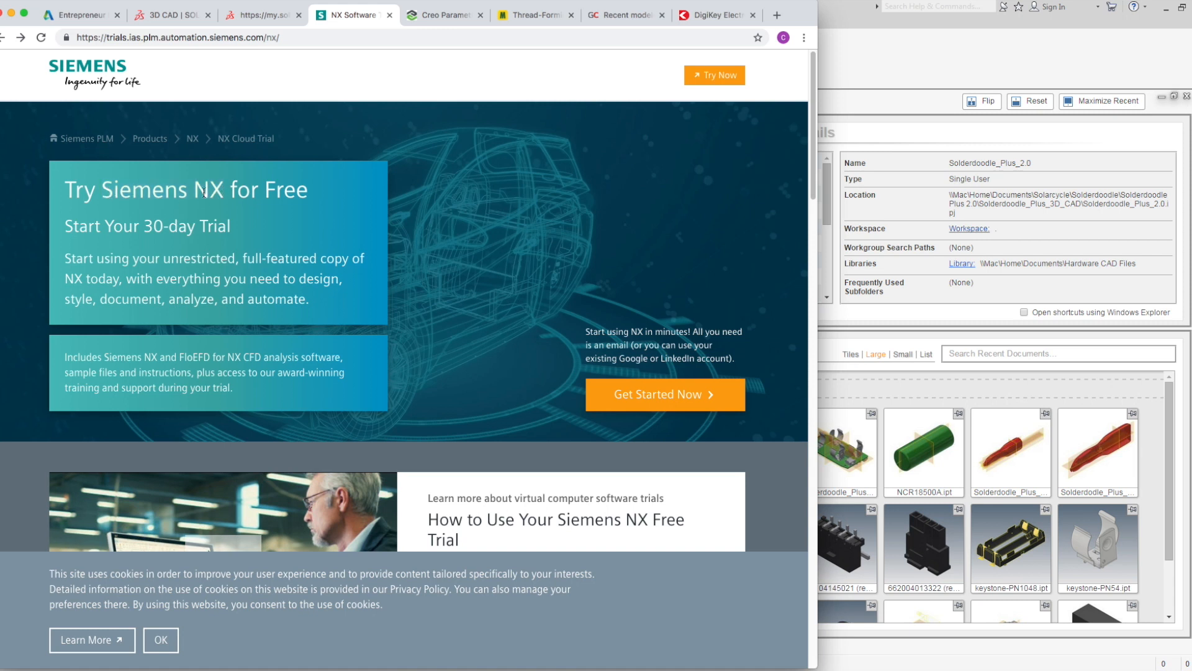
drag(217, 191, 102, 192)
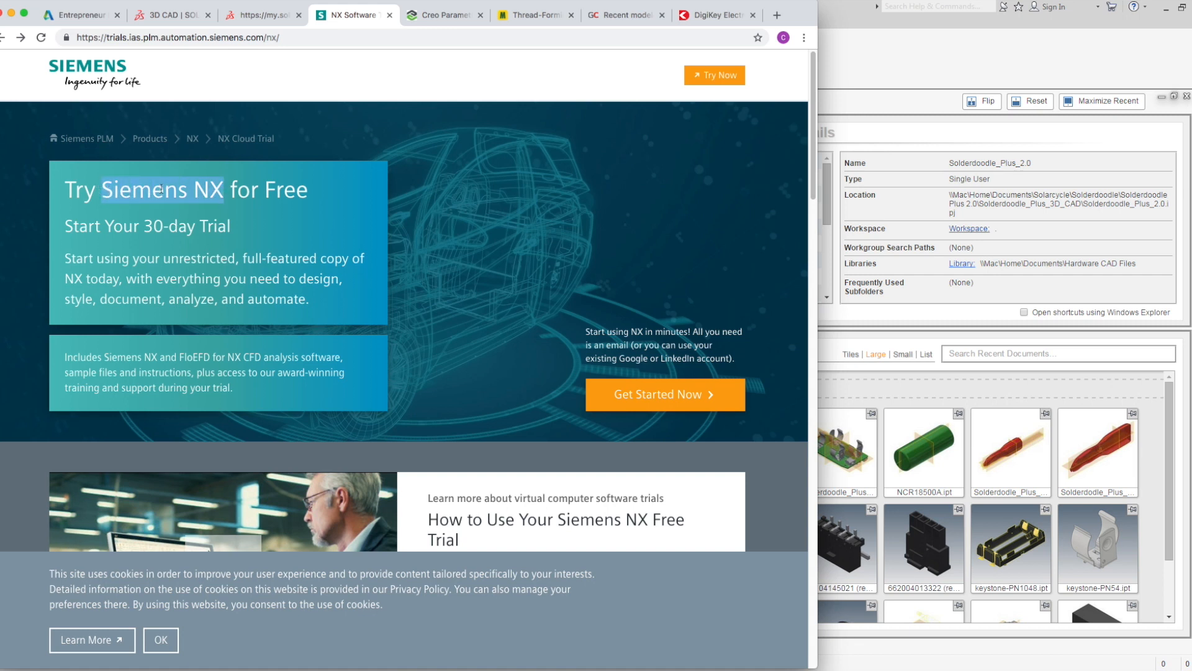
Compare the Creo Parametric, Siemens NX, MySolidWorks and Autodesk offers again, and return to Inventor.
click(448, 23)
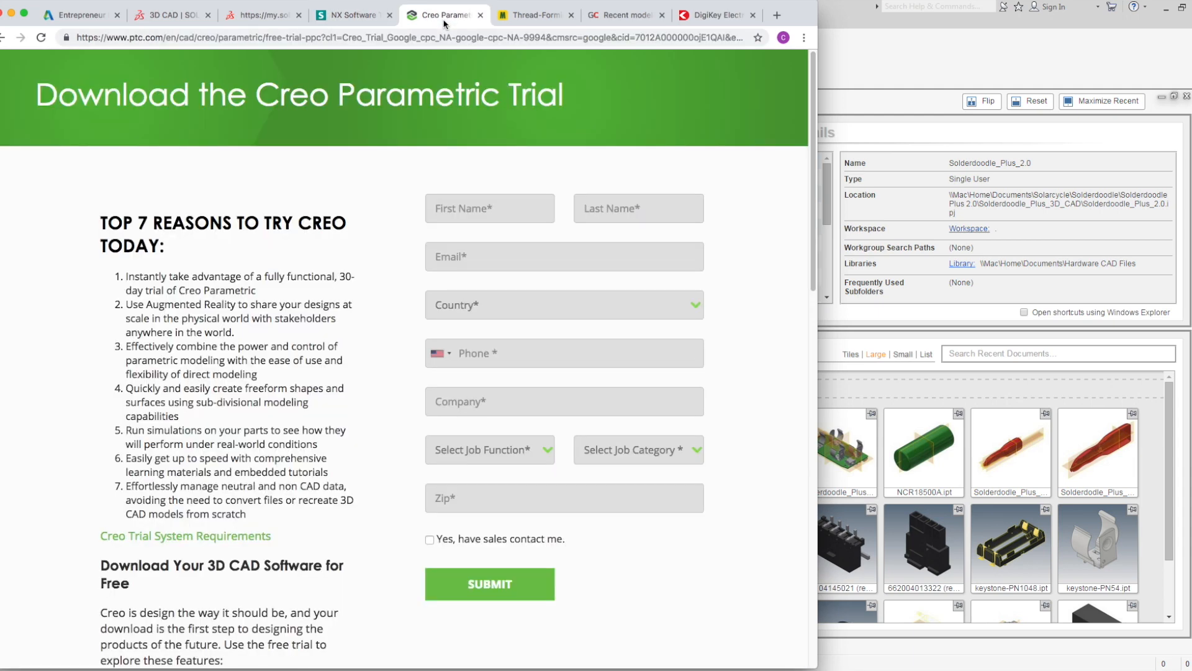
click(352, 18)
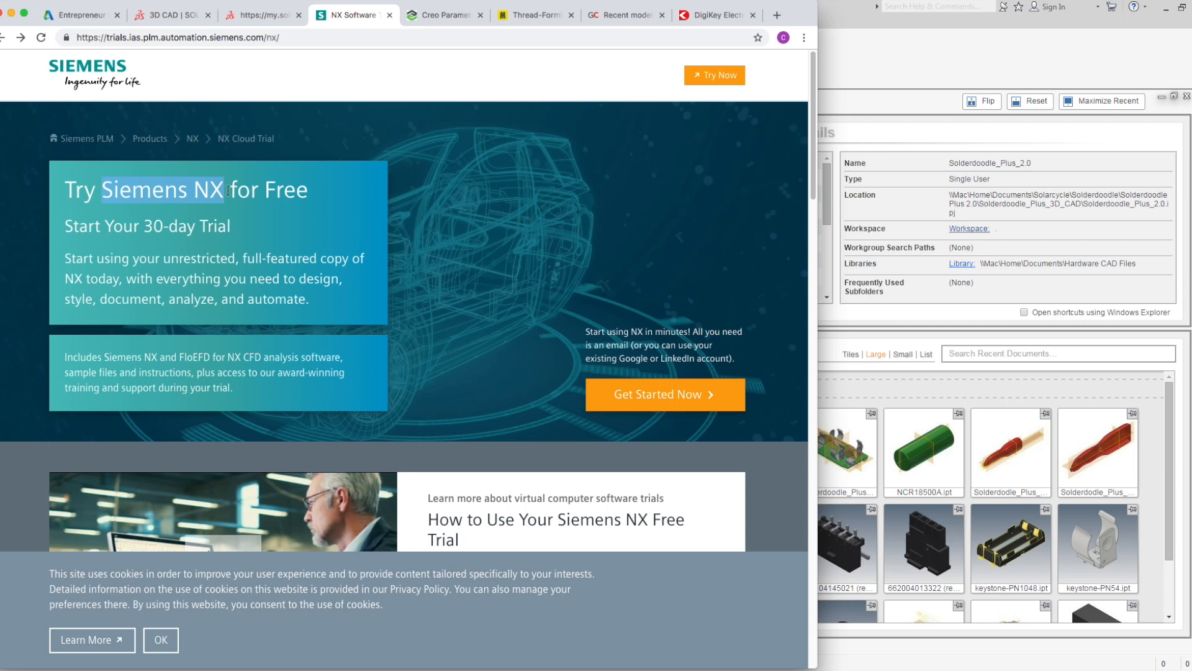
click(260, 13)
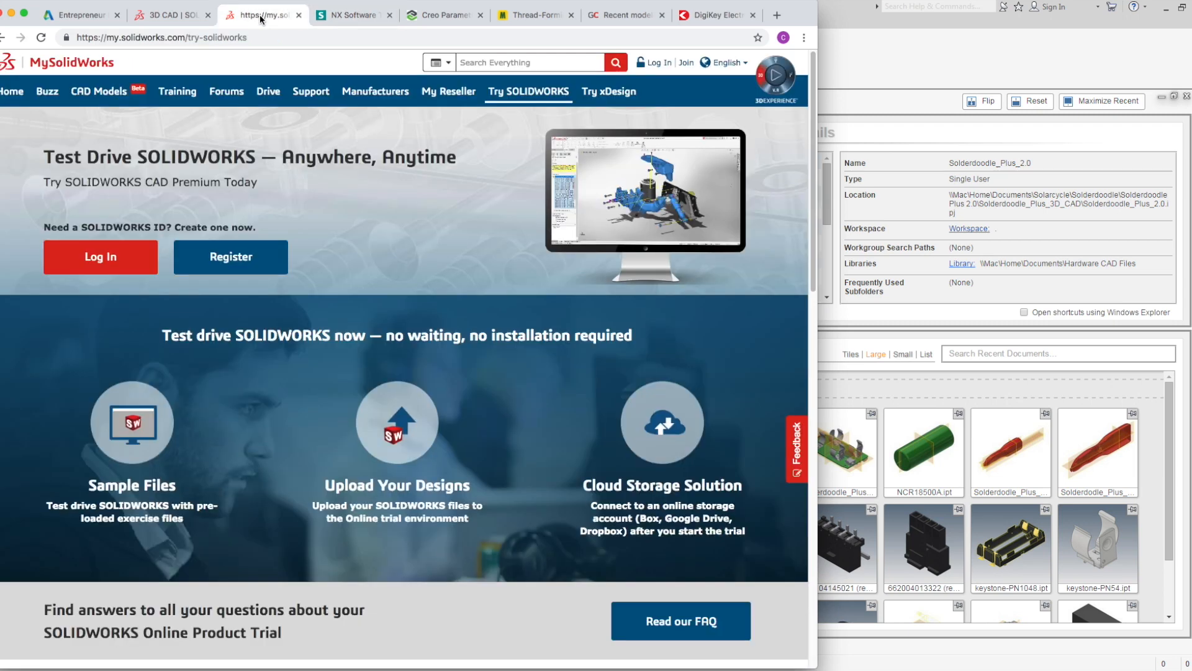
click(93, 15)
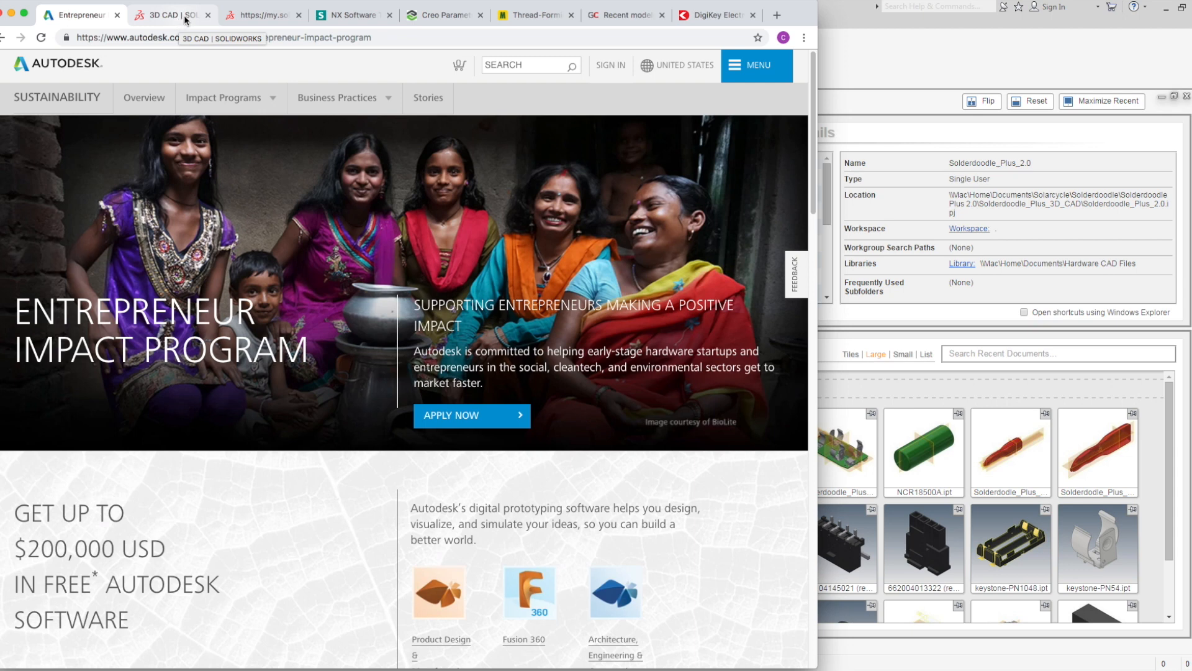
click(263, 14)
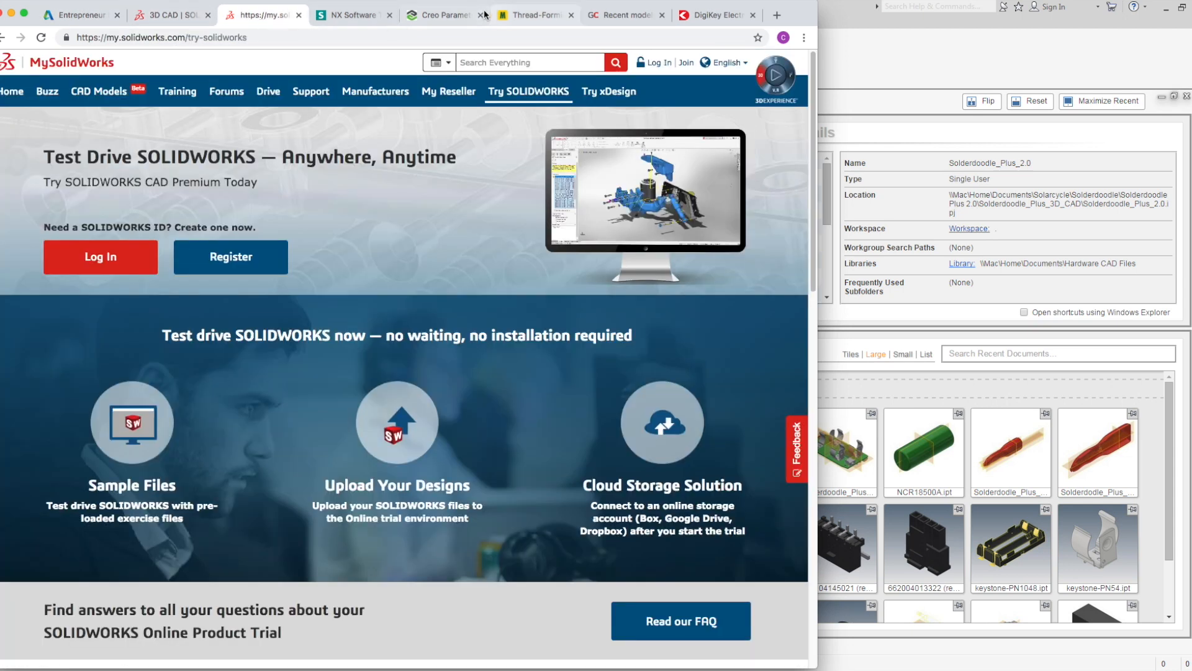
click(444, 16)
click(343, 16)
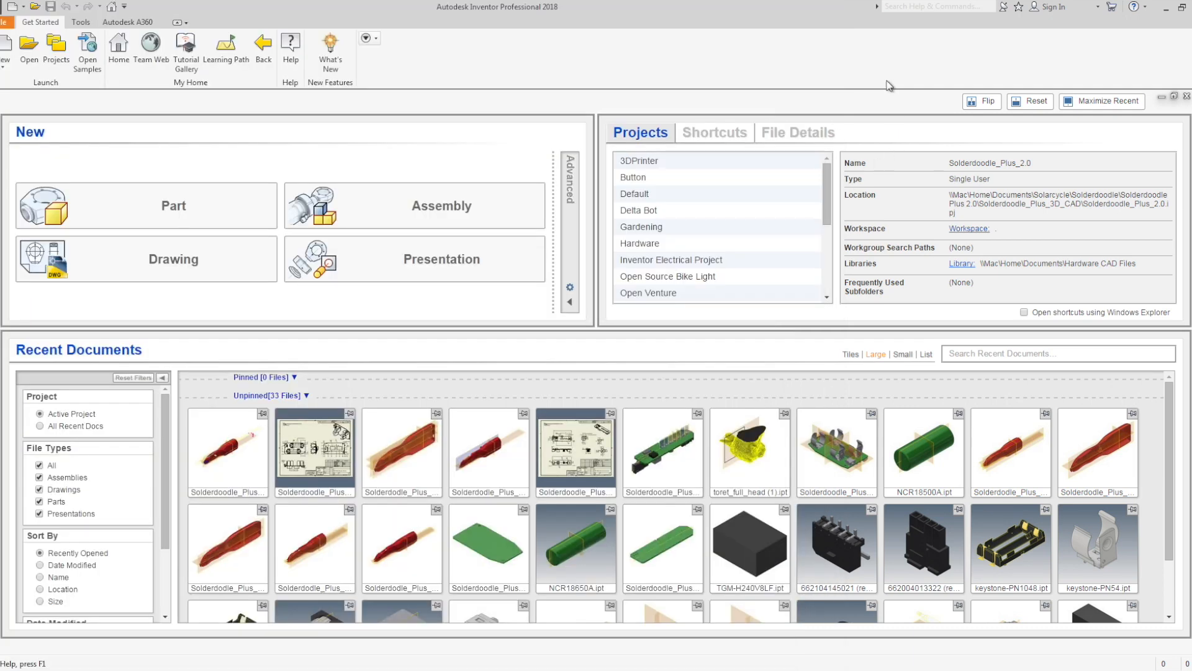
click(891, 92)
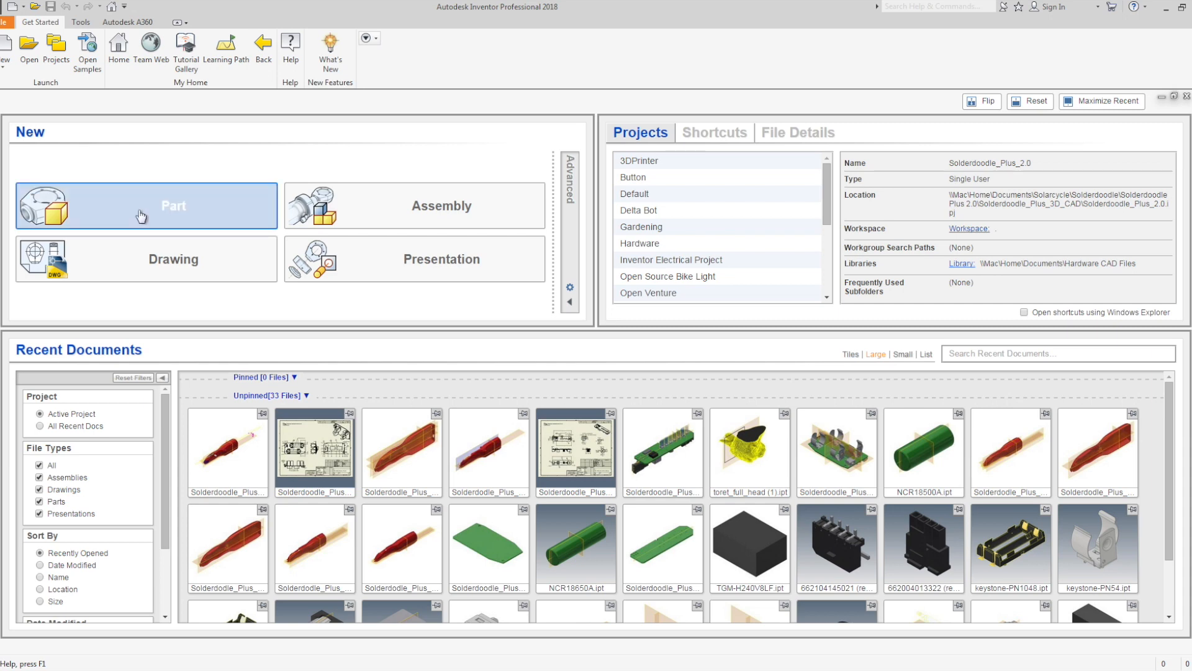
Switch to Finder, inspect the Hardware CAD Files and PLM_Tutorial folders in Documents, and return to Inventor.
mouse_move(35, 663)
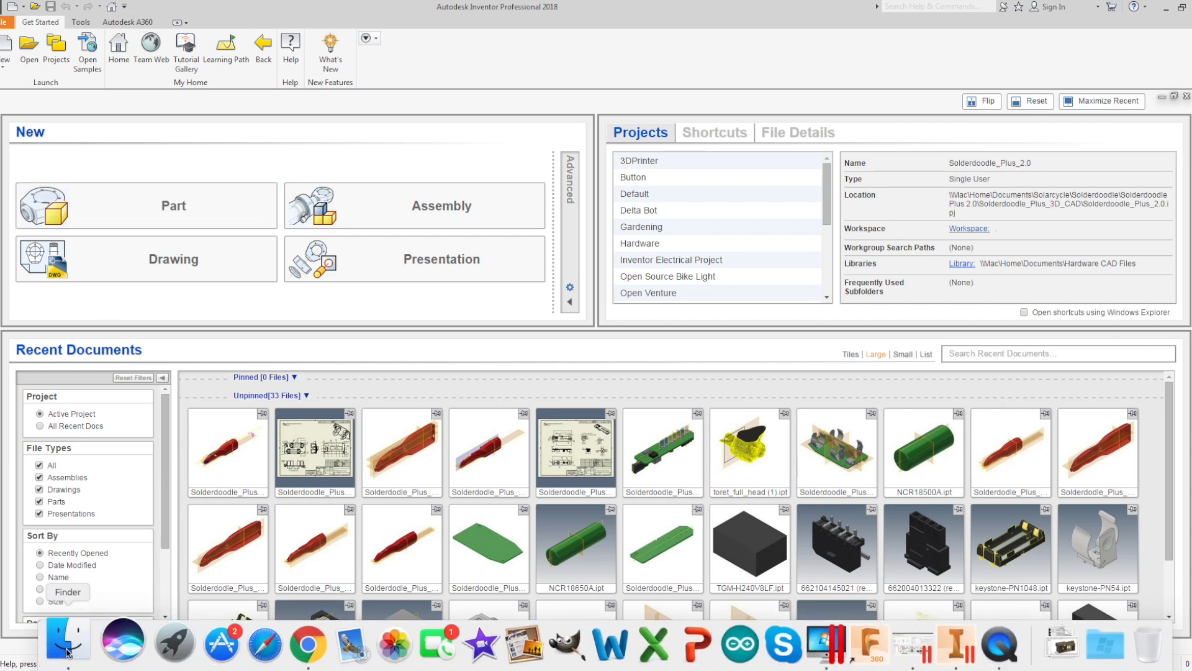
click(67, 648)
click(624, 390)
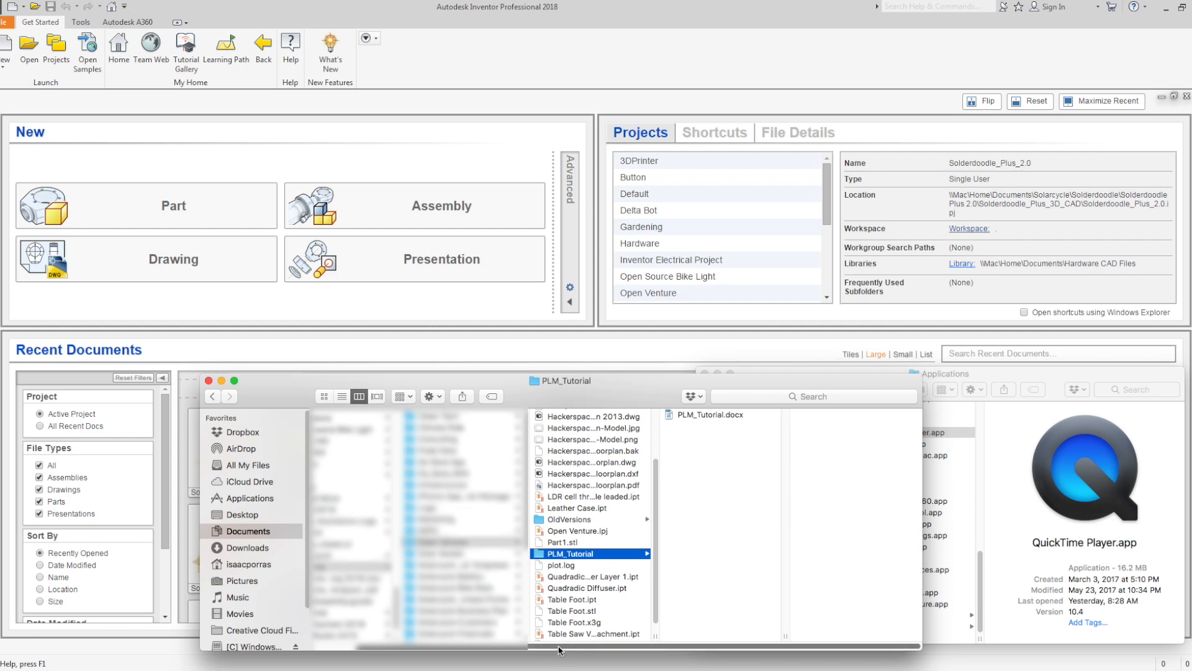
scroll(559, 650, left, 3)
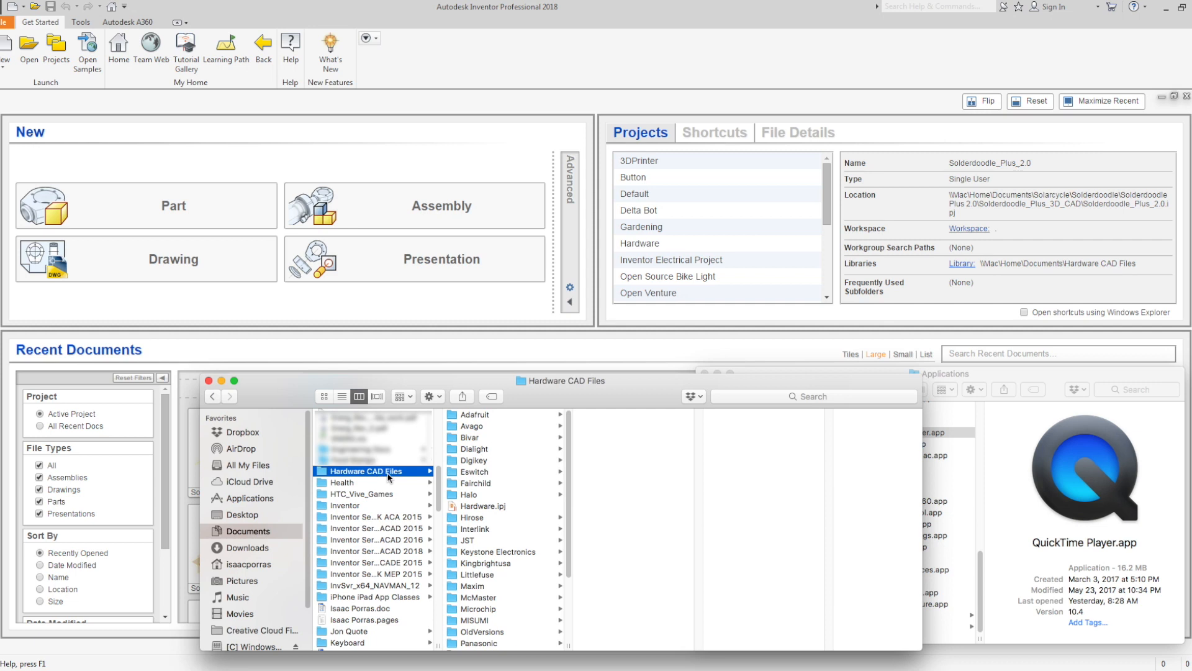
click(212, 396)
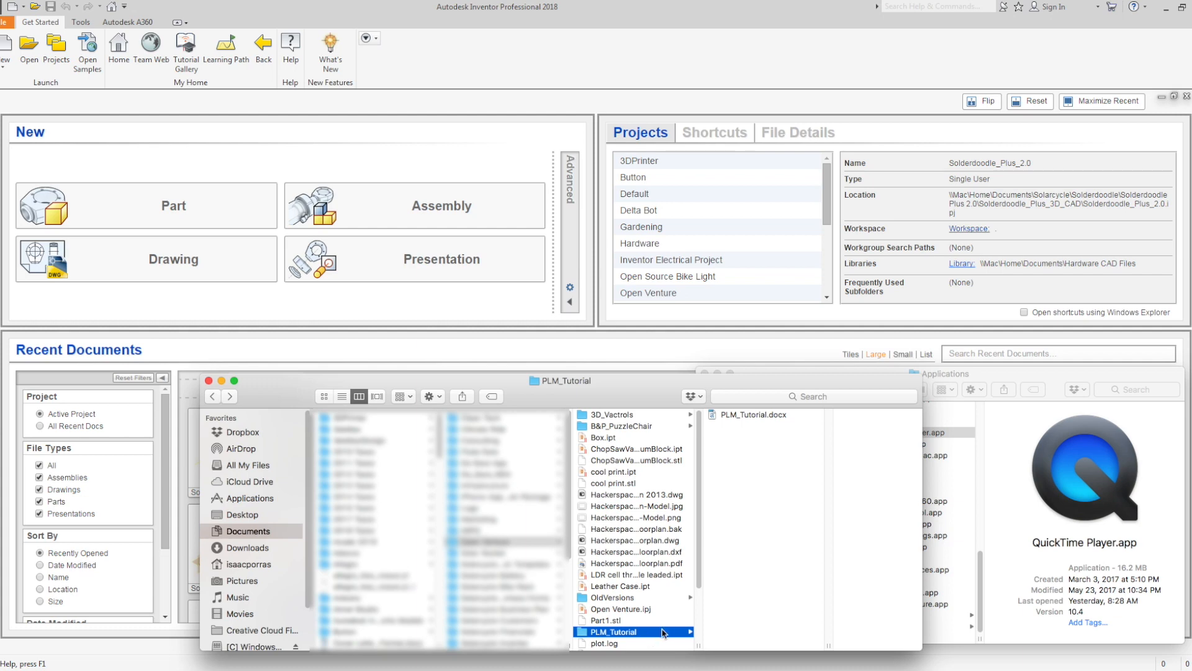
click(434, 304)
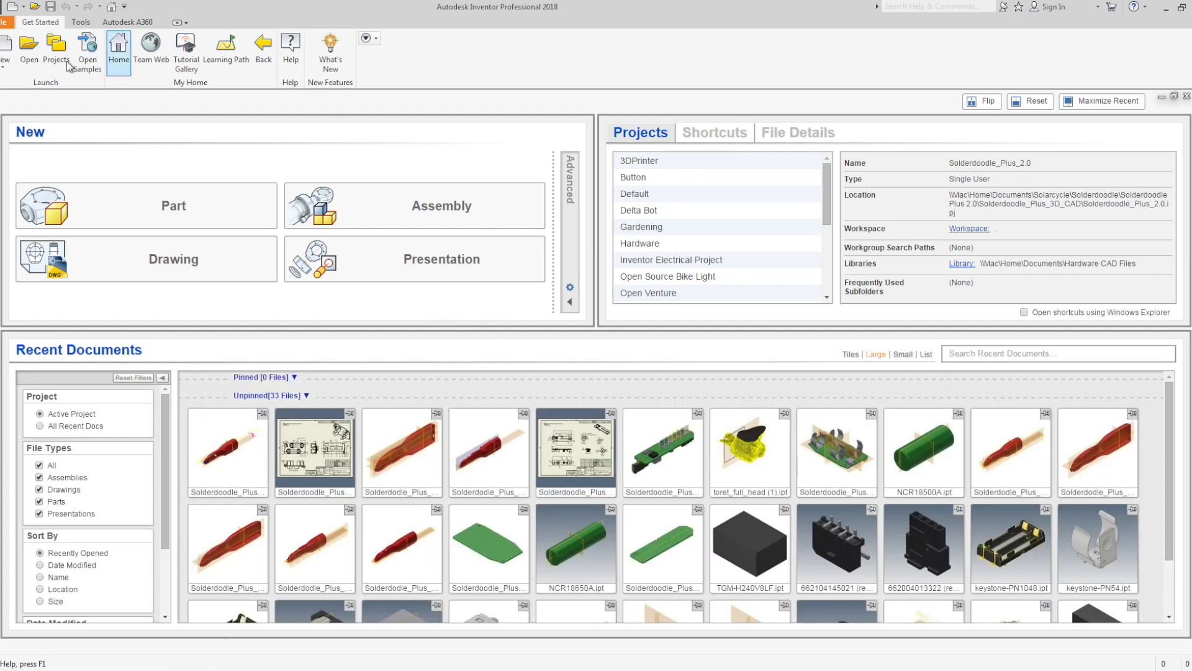
Start a new single-user project in the Projects manager and name it Laptop.
click(57, 44)
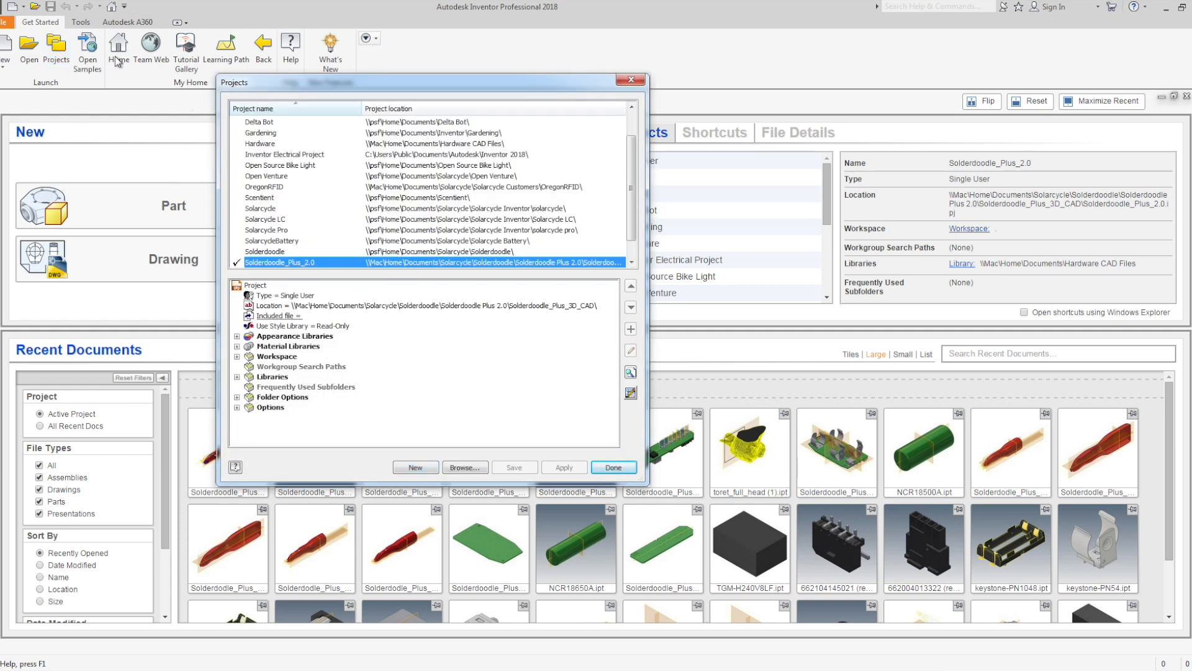
drag(426, 90, 478, 97)
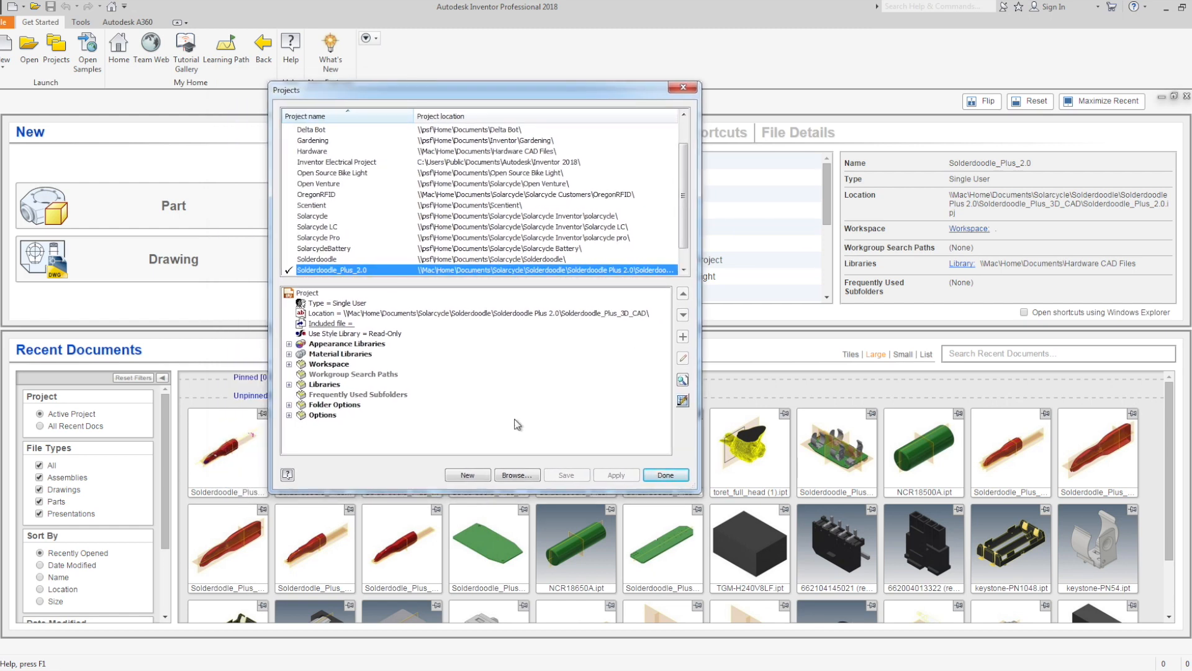
click(469, 476)
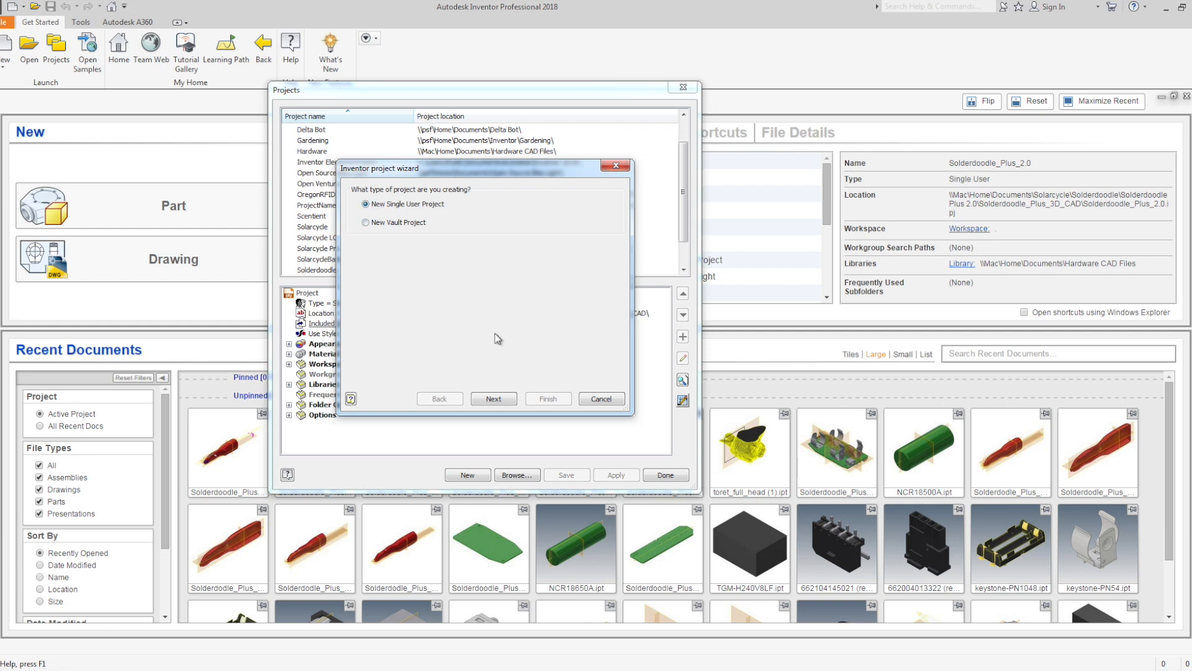
click(509, 400)
drag(400, 215, 352, 213)
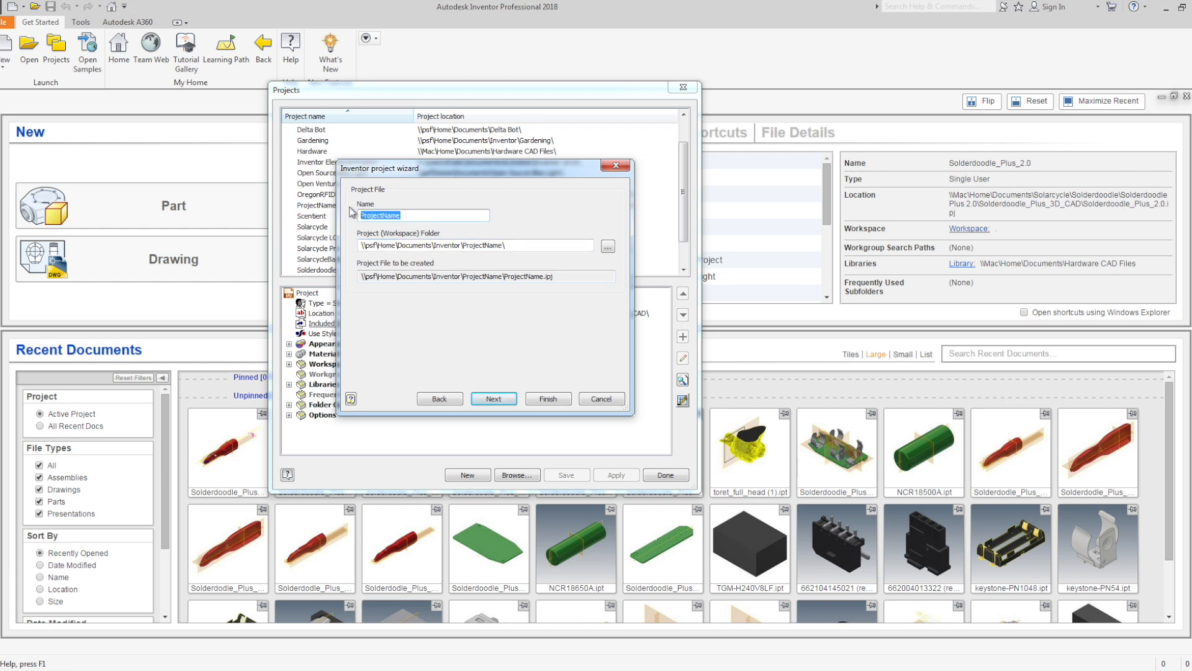
text(Laptop)
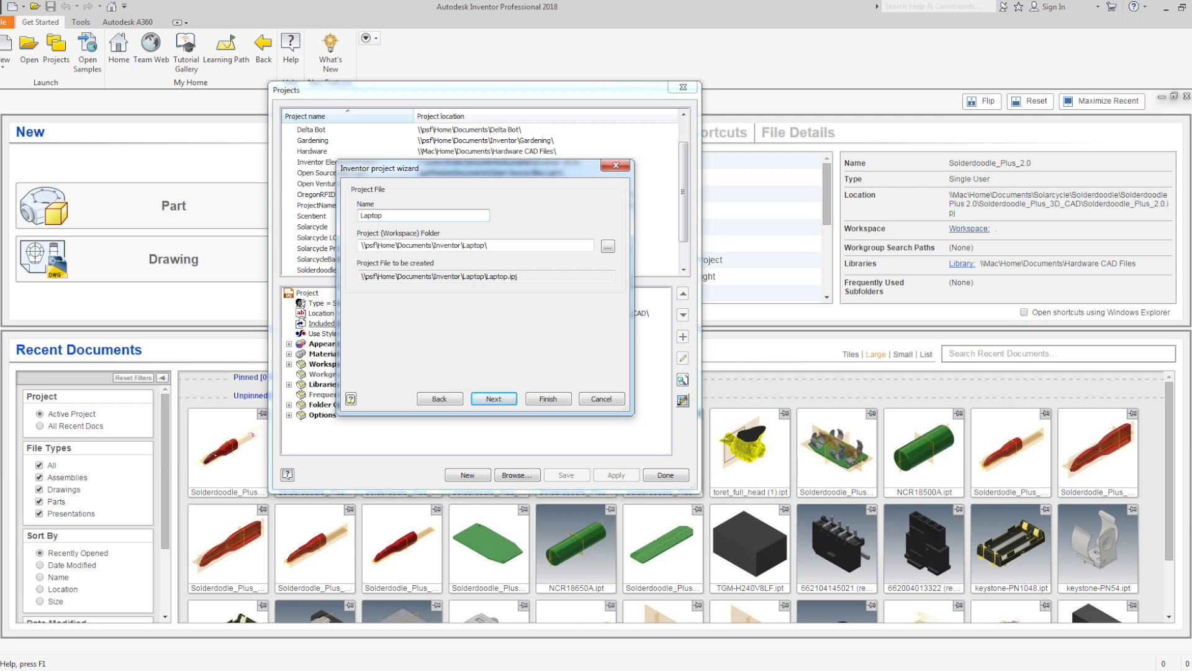
Set the project's workspace folder to Documents\Solarcycle\Open Venture\PLM_Tutorial and finish creating the project.
click(608, 248)
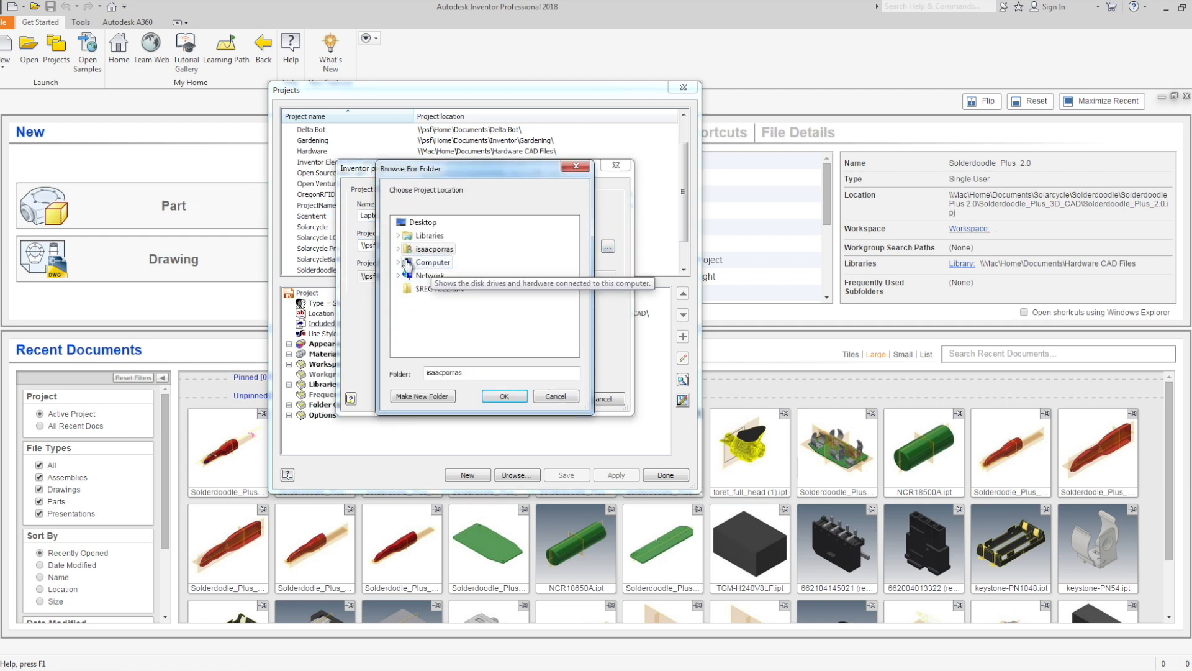
click(398, 262)
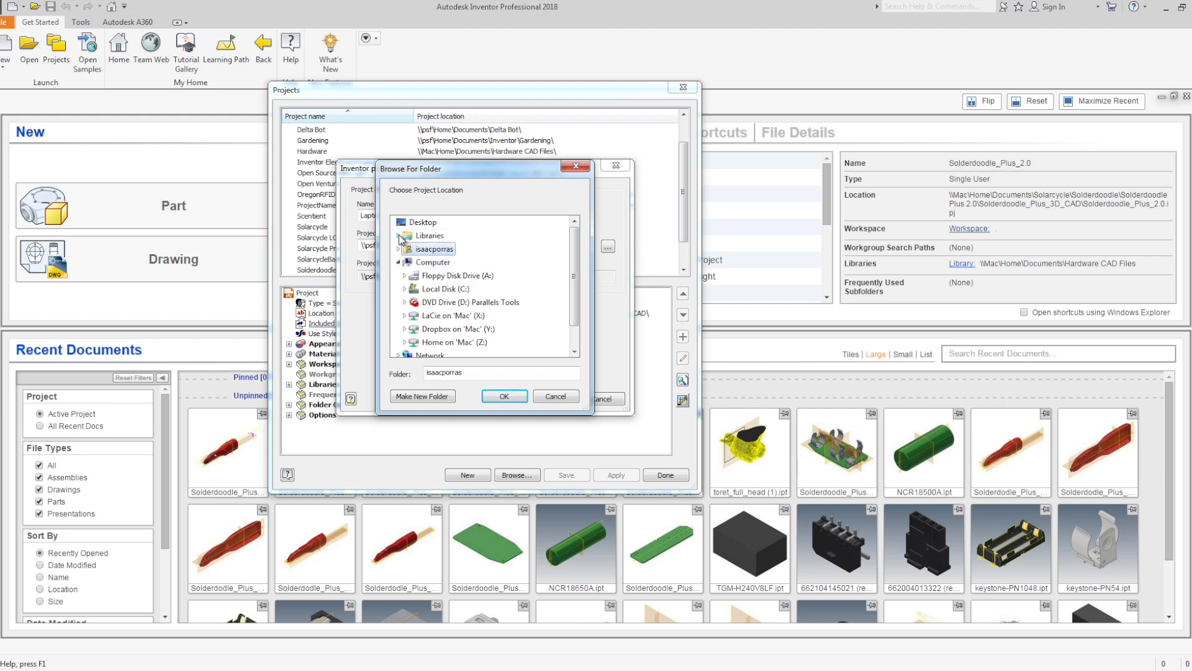
click(398, 236)
click(431, 251)
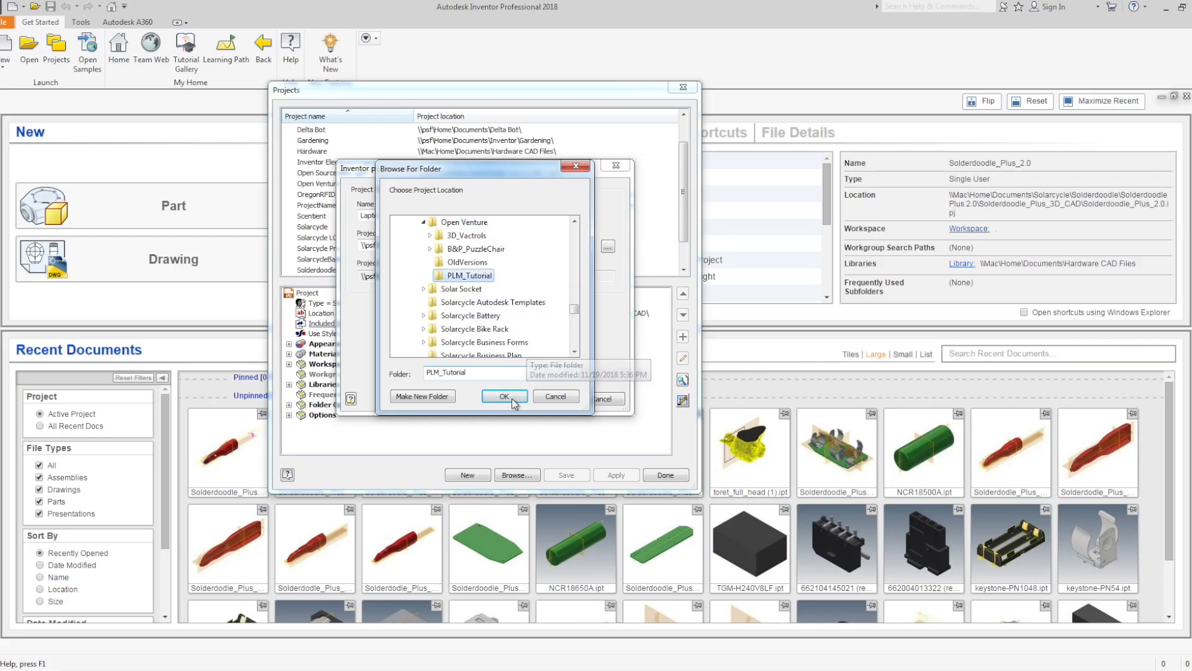
click(504, 397)
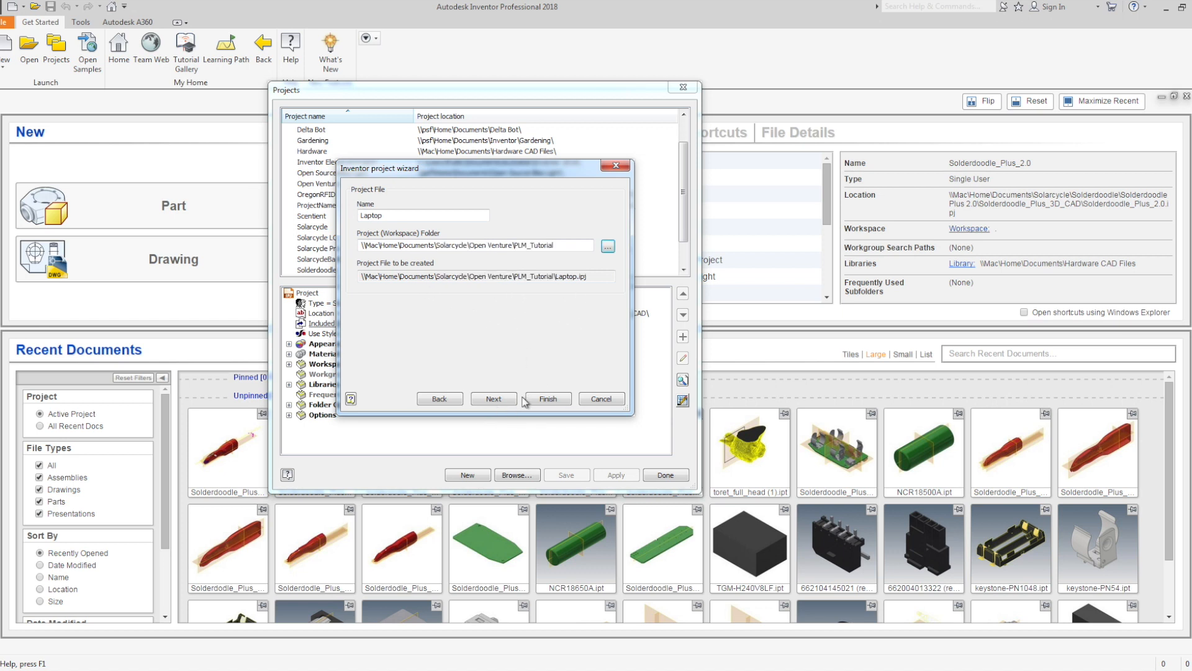
click(551, 401)
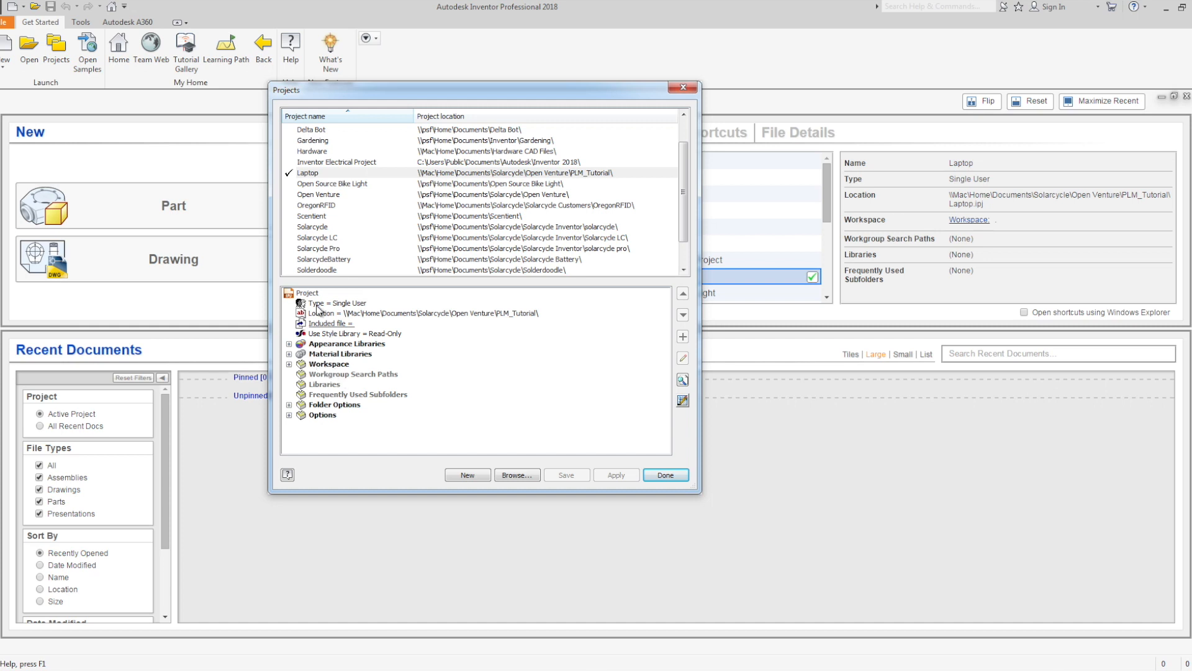
Check the Workspace path entry of the Laptop project and collapse it again.
click(324, 365)
click(288, 365)
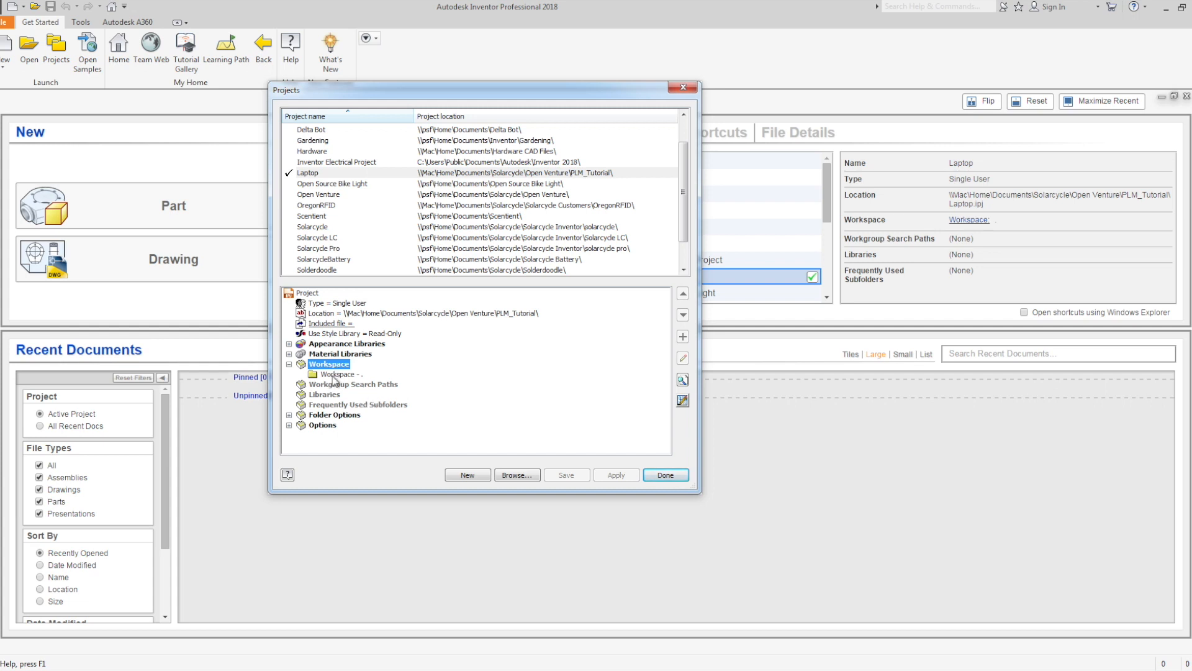
click(289, 365)
Add a new path entry under Libraries in the Laptop project.
click(321, 385)
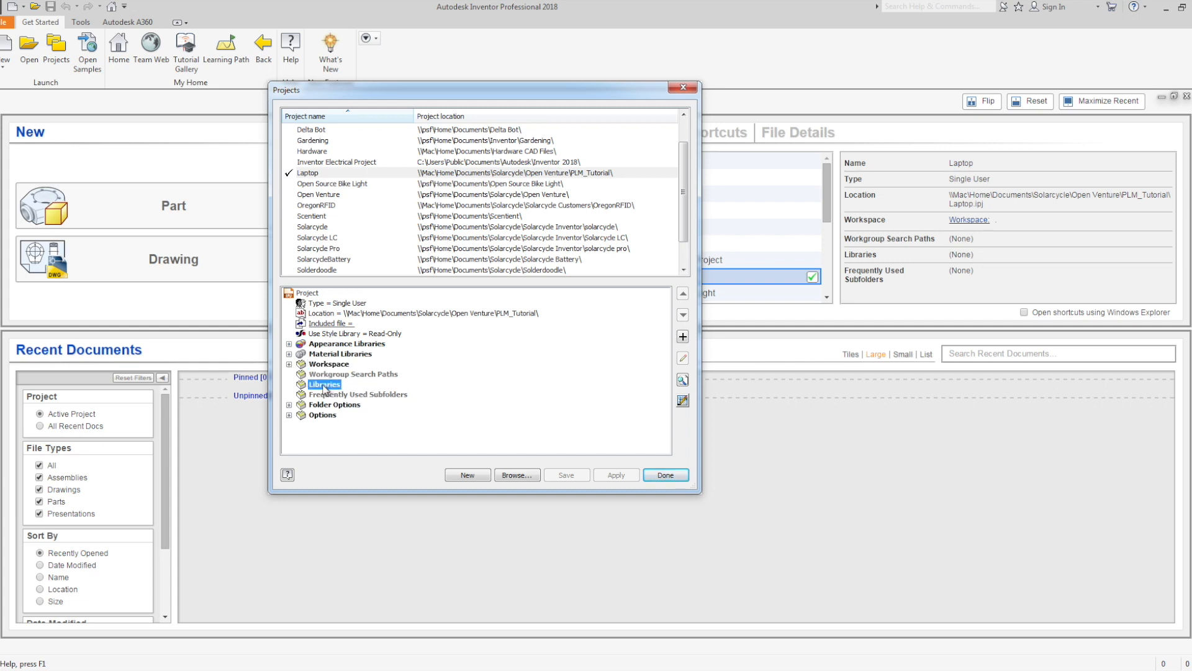
right_click(321, 384)
click(311, 384)
right_click(328, 387)
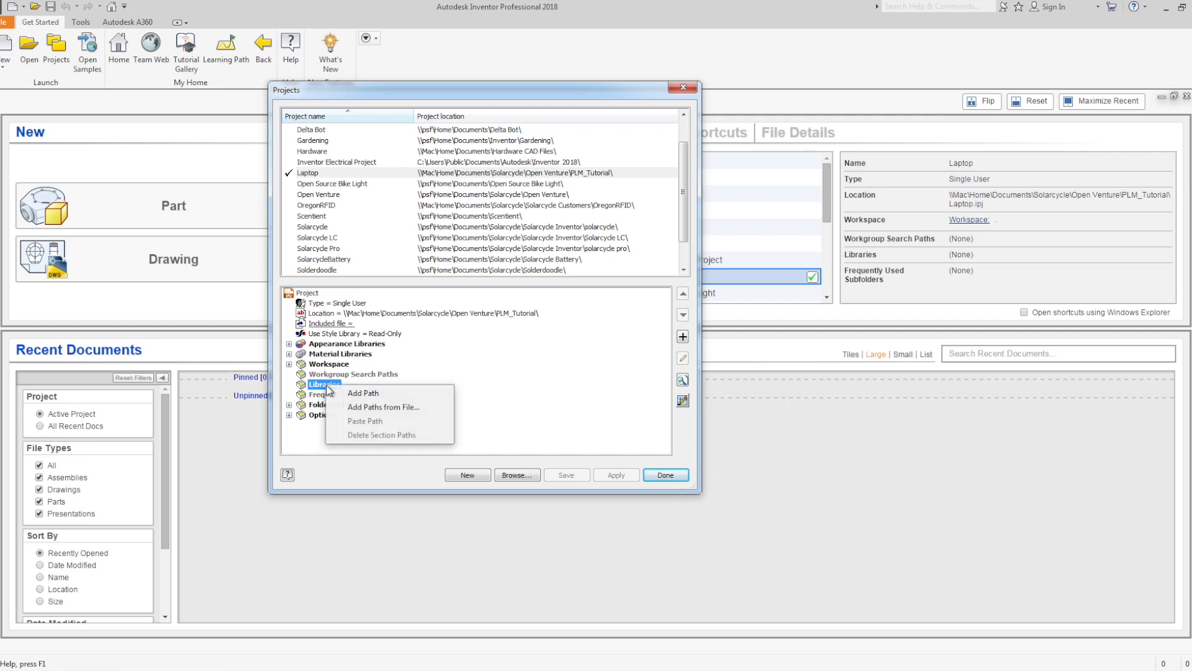
click(378, 395)
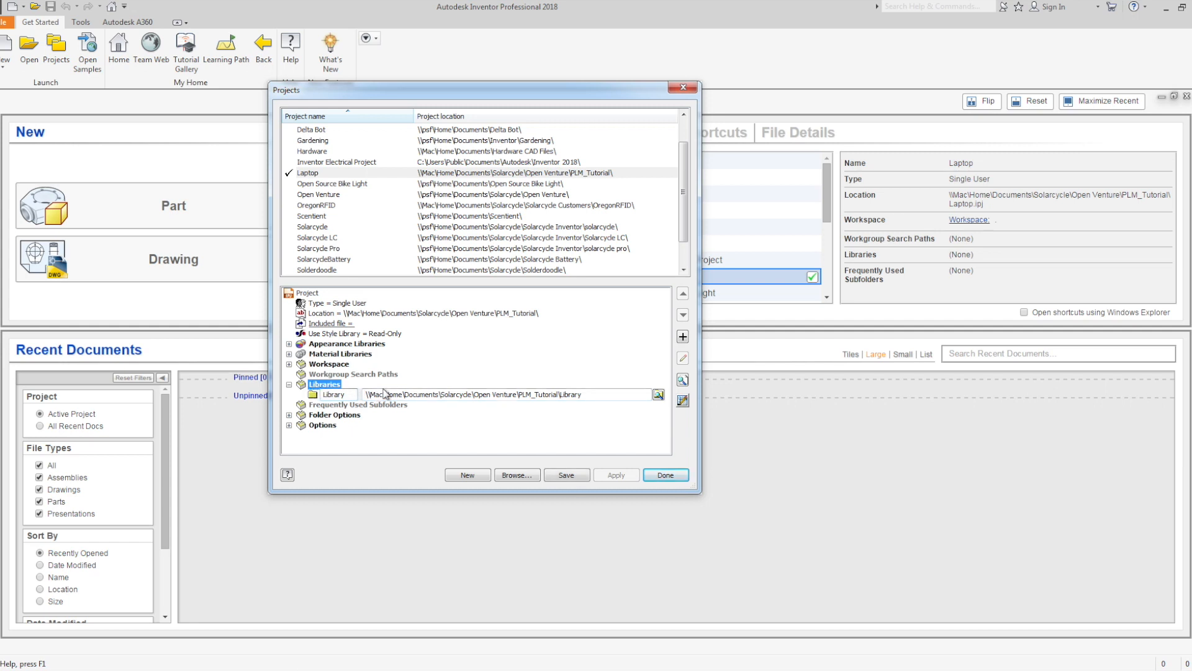
Set the new library path to the Documents\Hardware CAD Files folder and save the Laptop project.
click(659, 395)
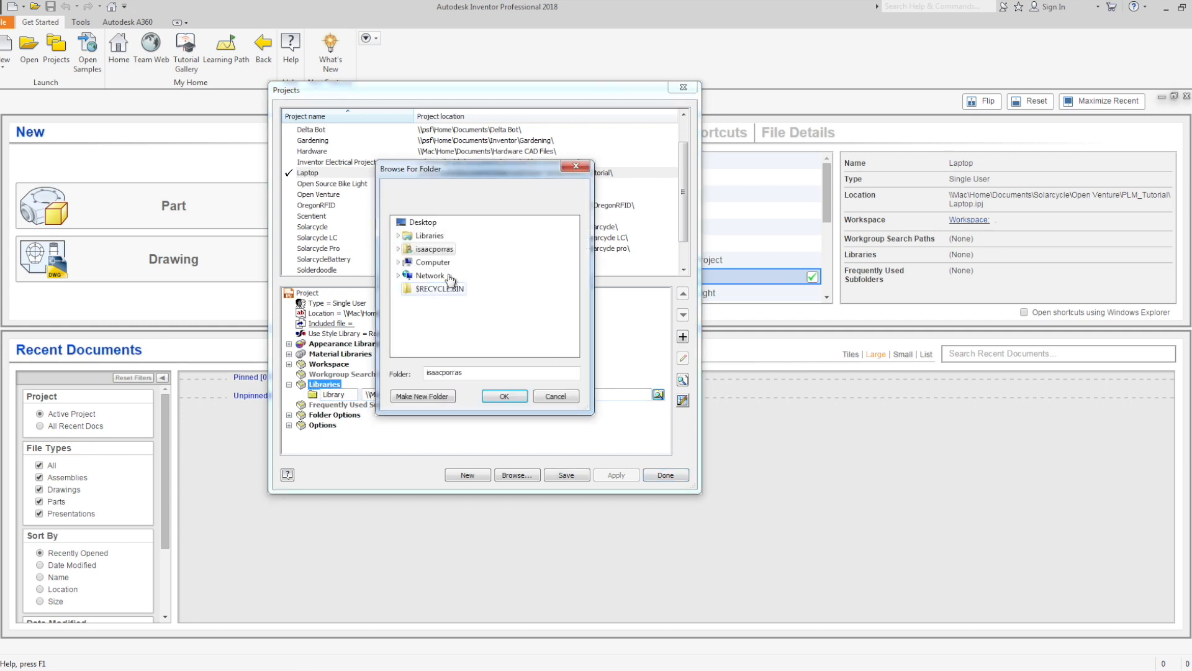
double_click(426, 250)
scroll(453, 314, down, 4)
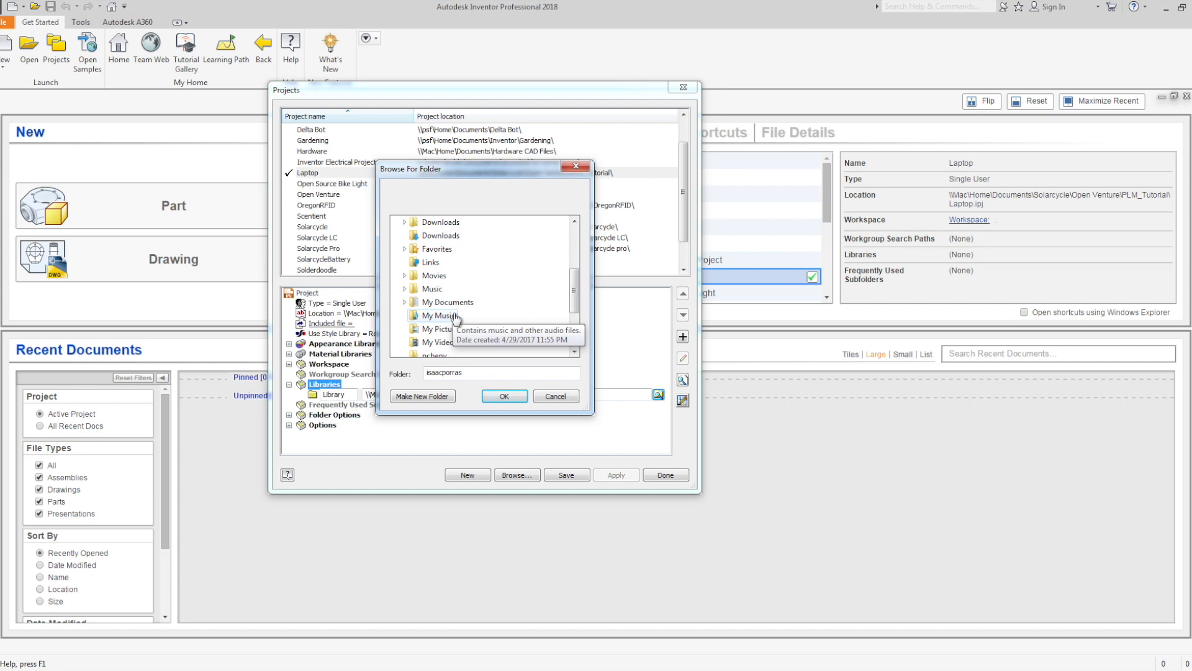
scroll(453, 312, up, 3)
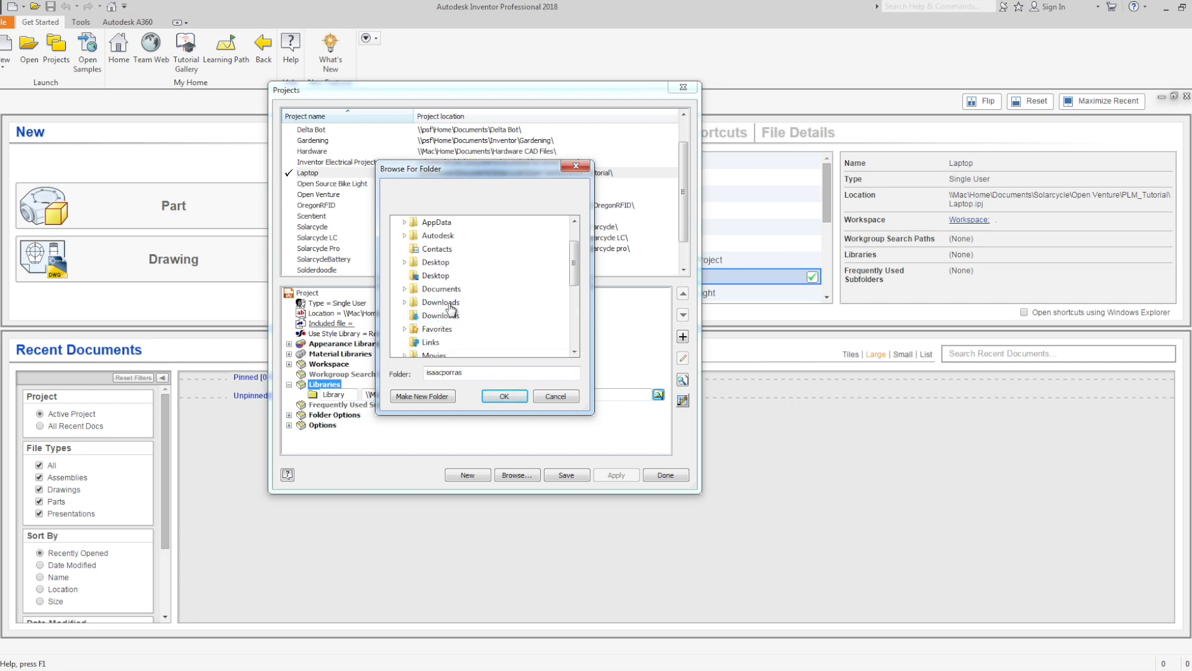
double_click(439, 289)
scroll(463, 310, down, 6)
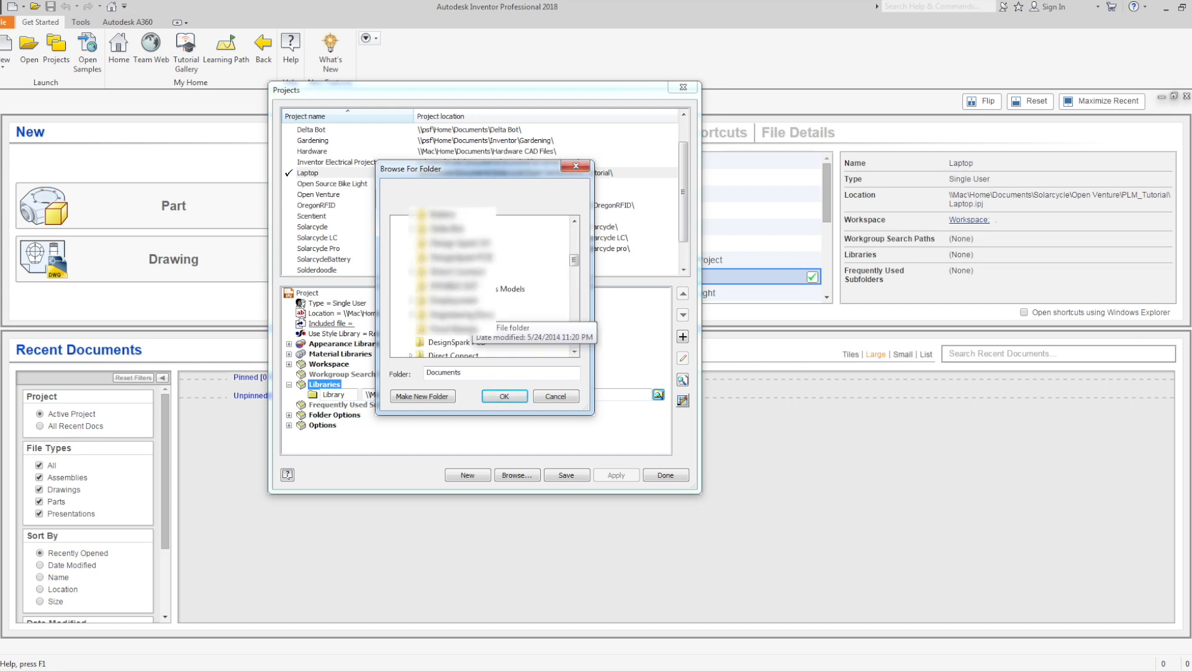
double_click(460, 342)
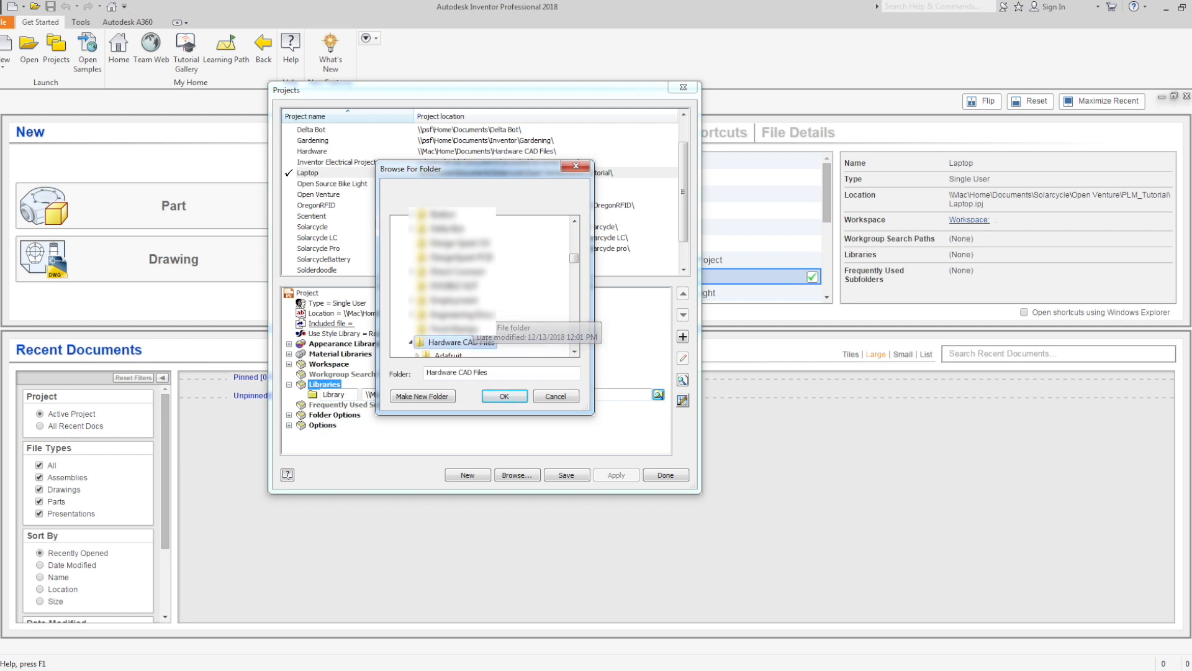
click(505, 396)
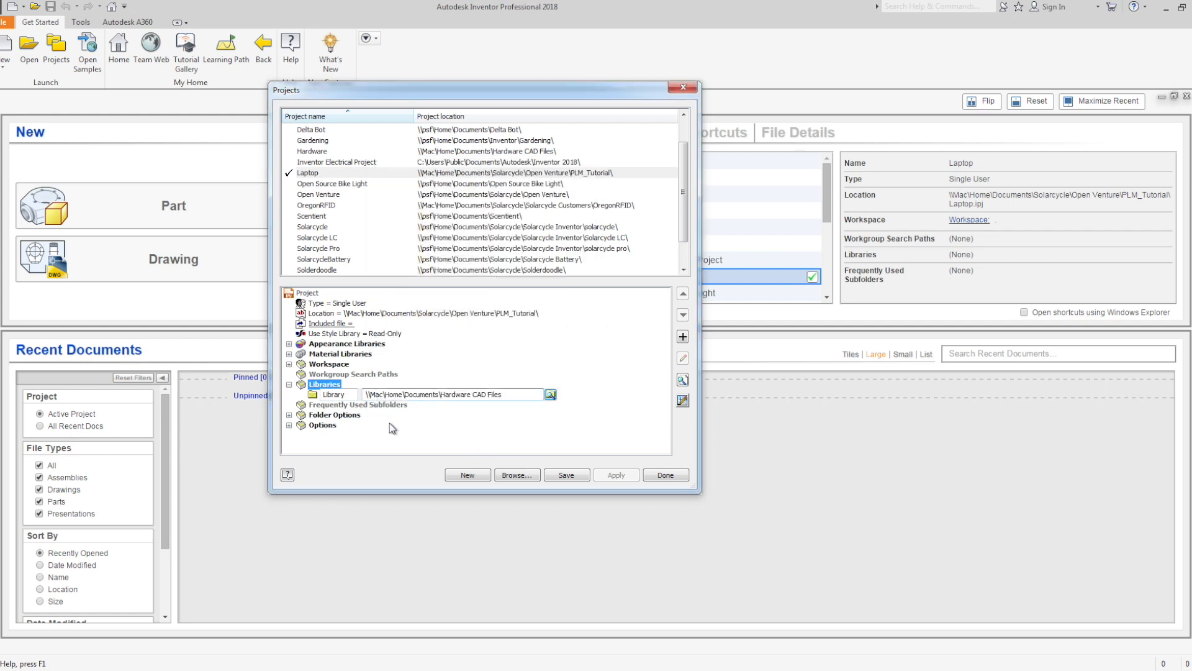
click(569, 475)
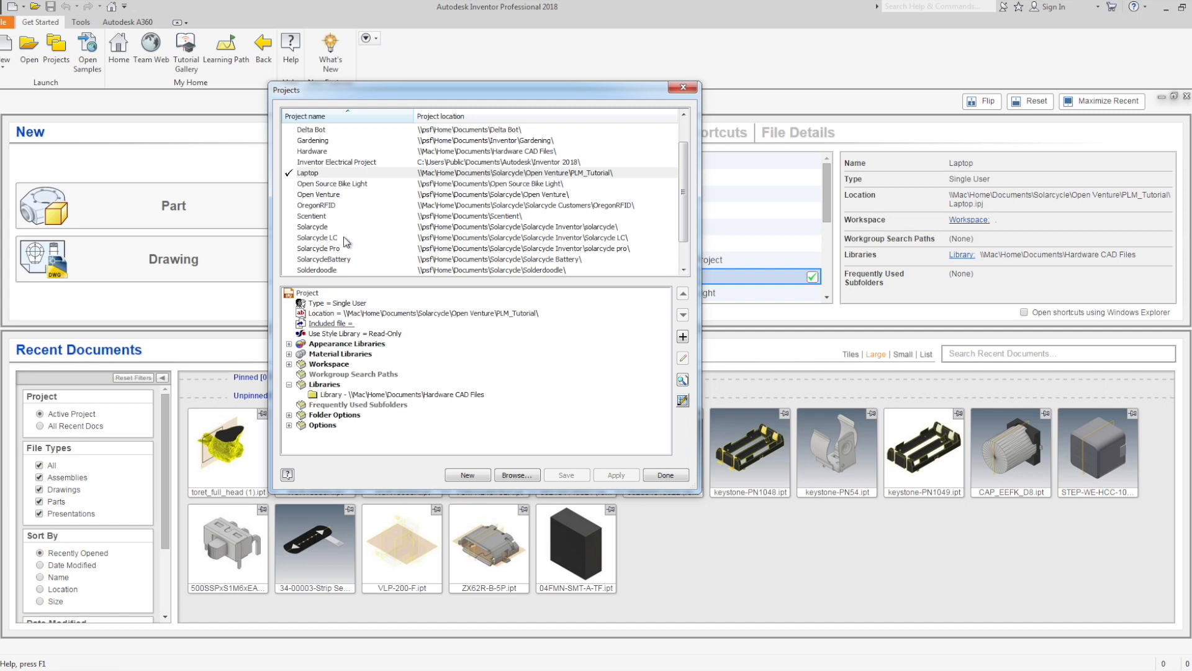
Make Solderdoodle the active project and close the Projects manager.
click(347, 242)
scroll(347, 242, down, 1)
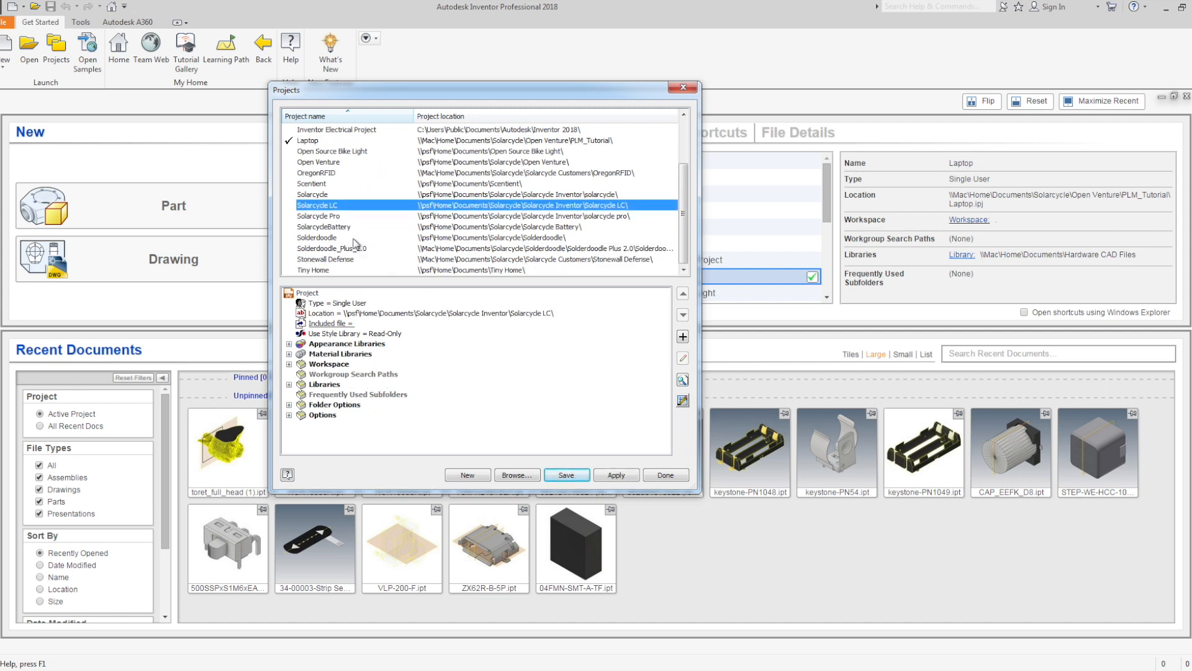
click(354, 238)
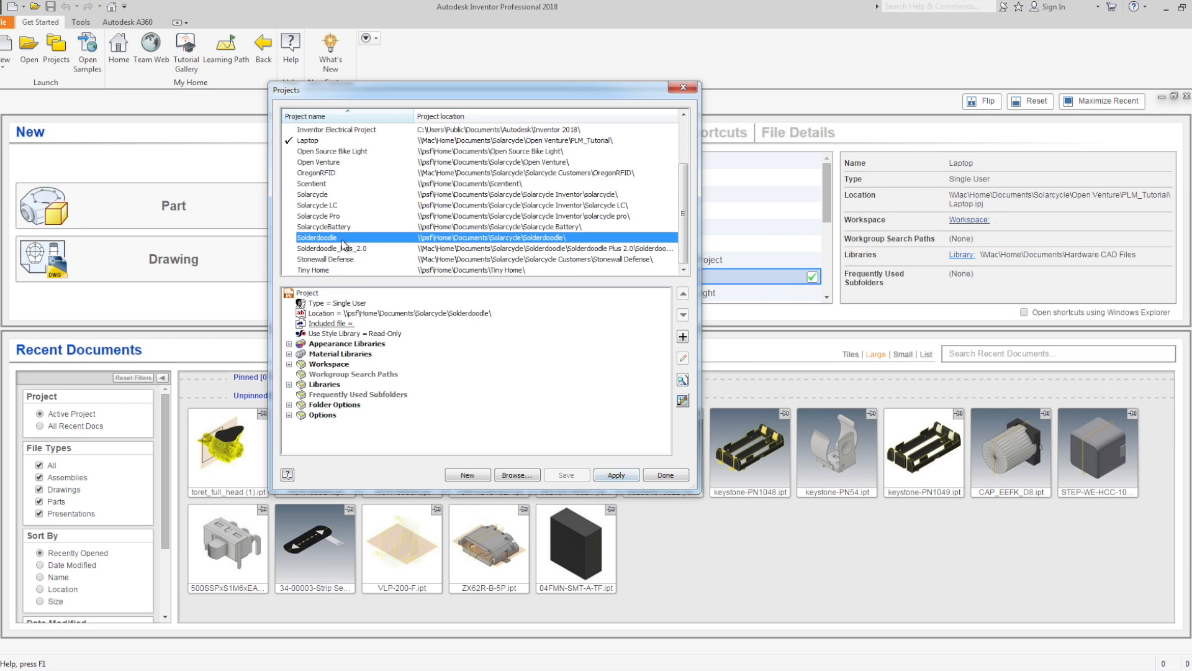
double_click(326, 238)
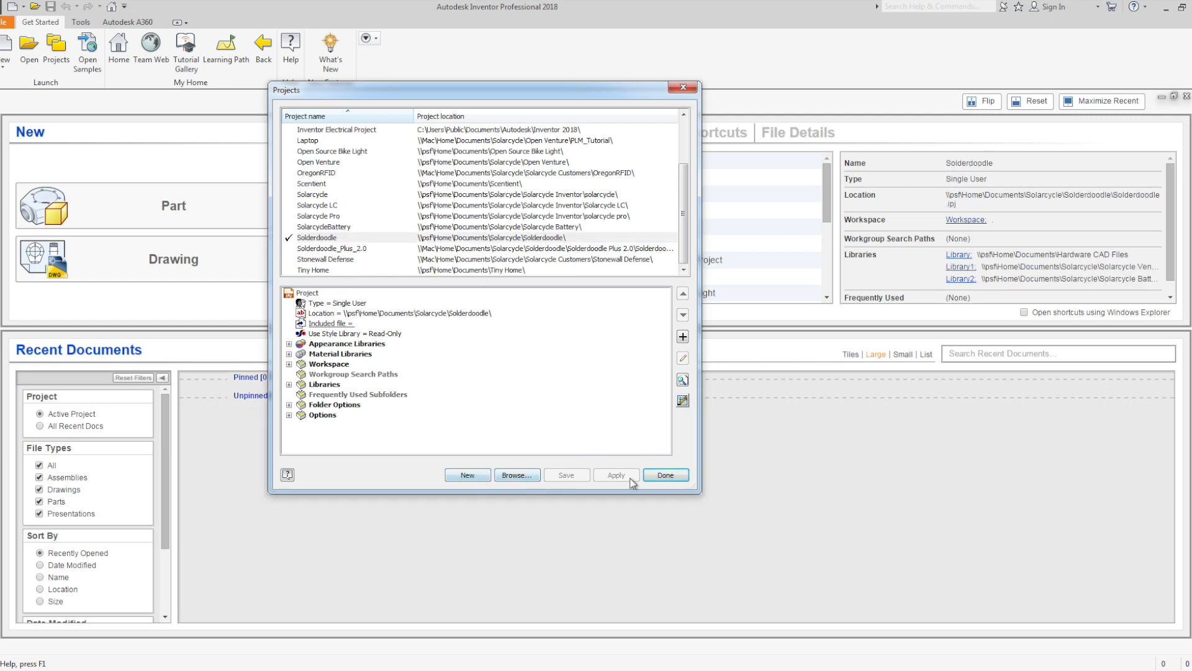
click(676, 475)
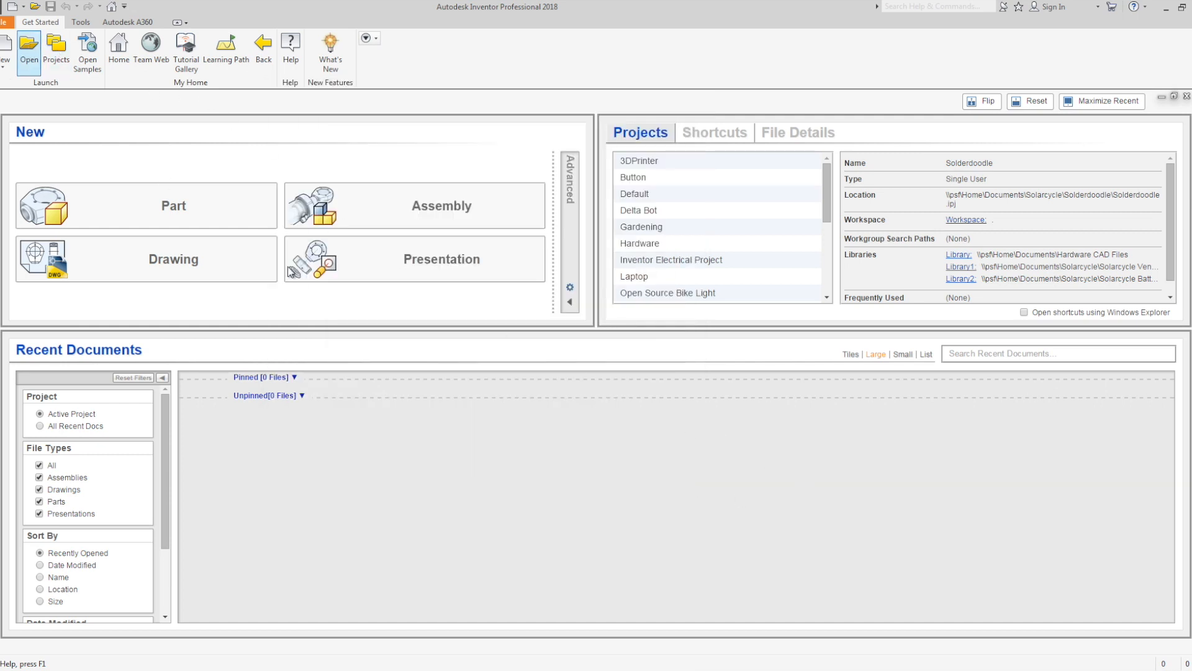
Open the assembly Solderdoodle Pro Assembly Rev 13 from the Solderdoodle Pro 2.0 folder.
click(593, 353)
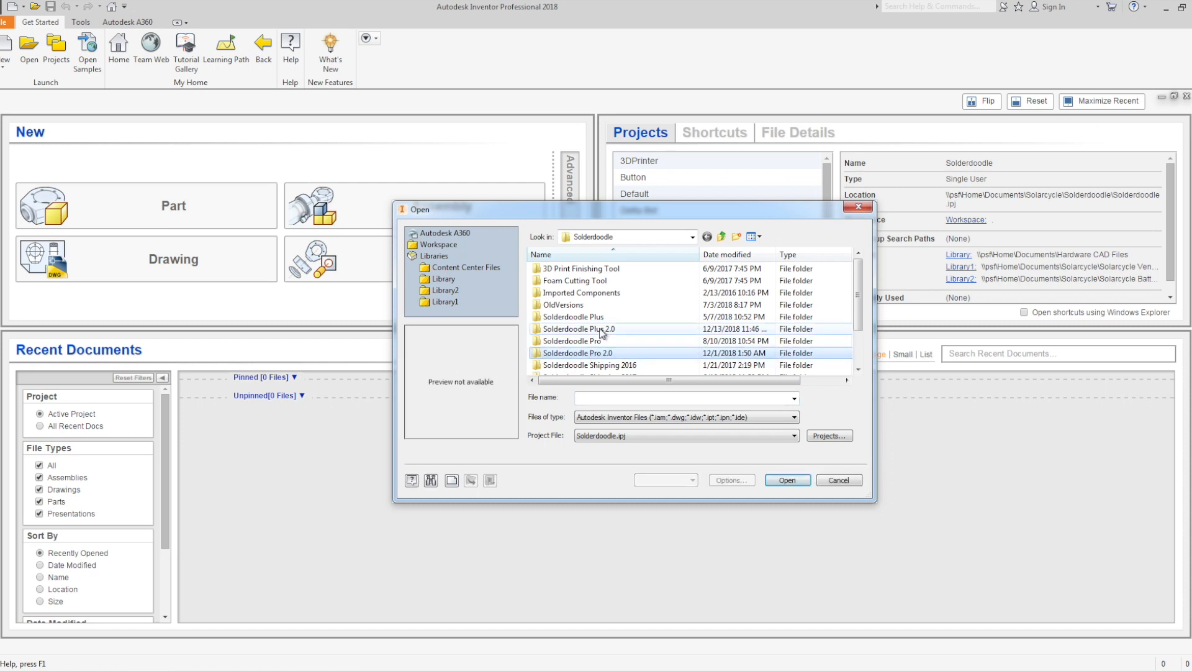
double_click(596, 354)
scroll(605, 352, down, 5)
scroll(614, 350, down, 1)
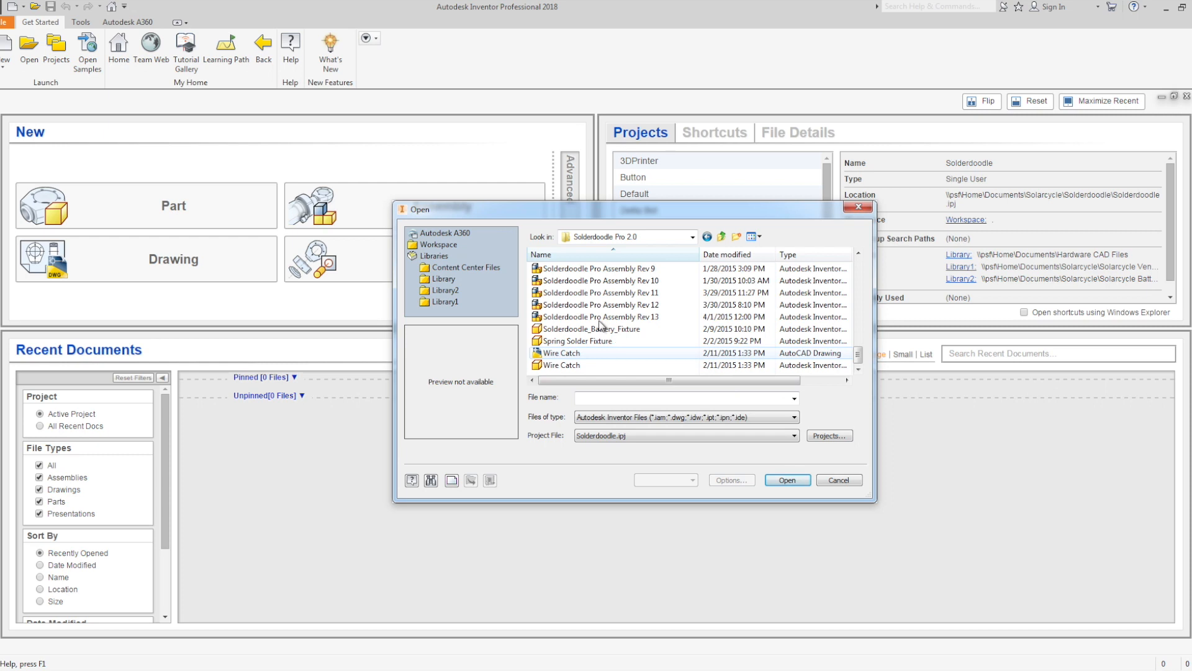
click(615, 318)
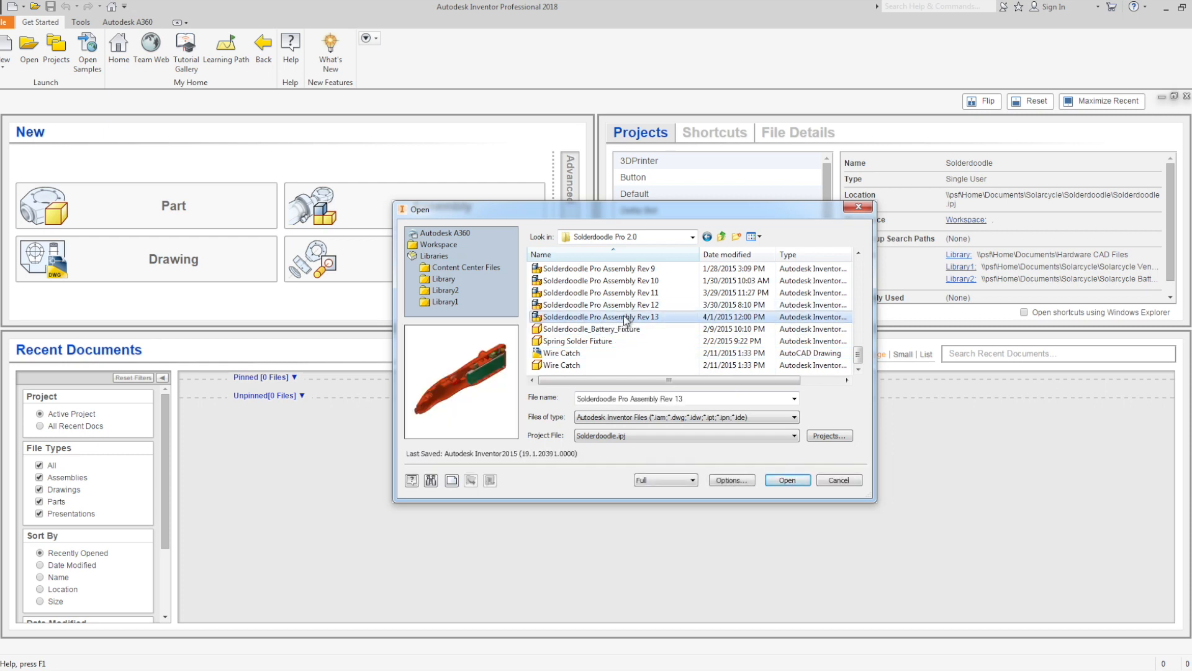
double_click(658, 323)
click(563, 394)
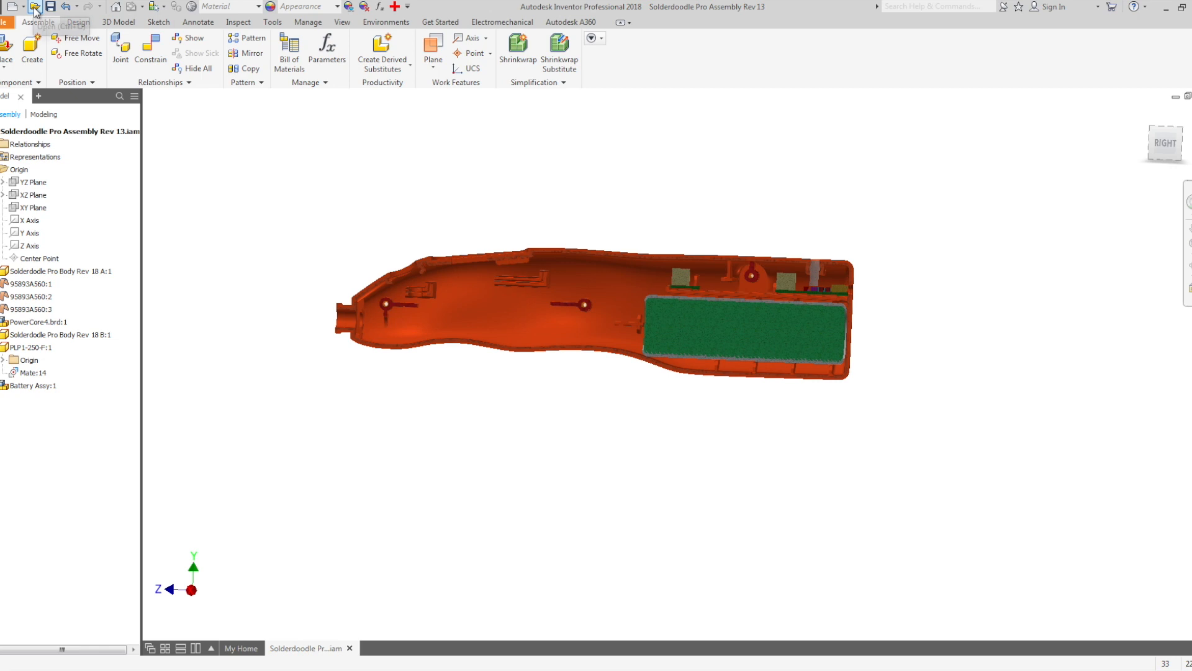
Open the drawing of Solderdoodle Pro Body Rev 17 B from the Solderdoodle Pro 2.0 folder.
click(35, 7)
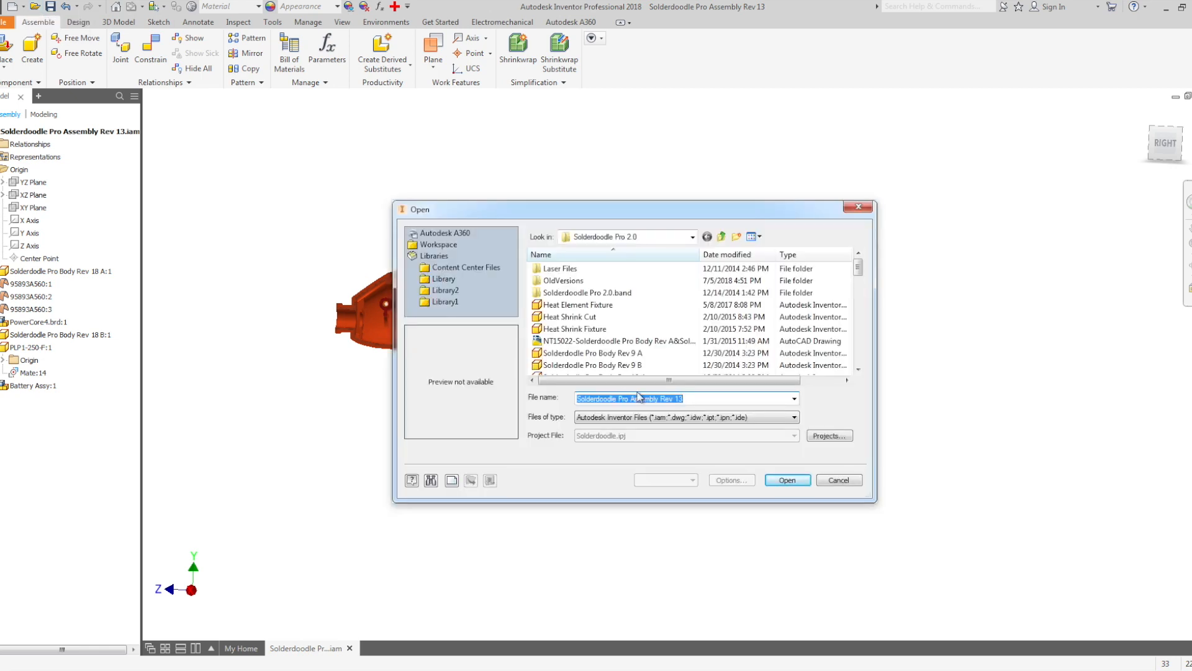
scroll(659, 361, down, 3)
scroll(602, 345, down, 7)
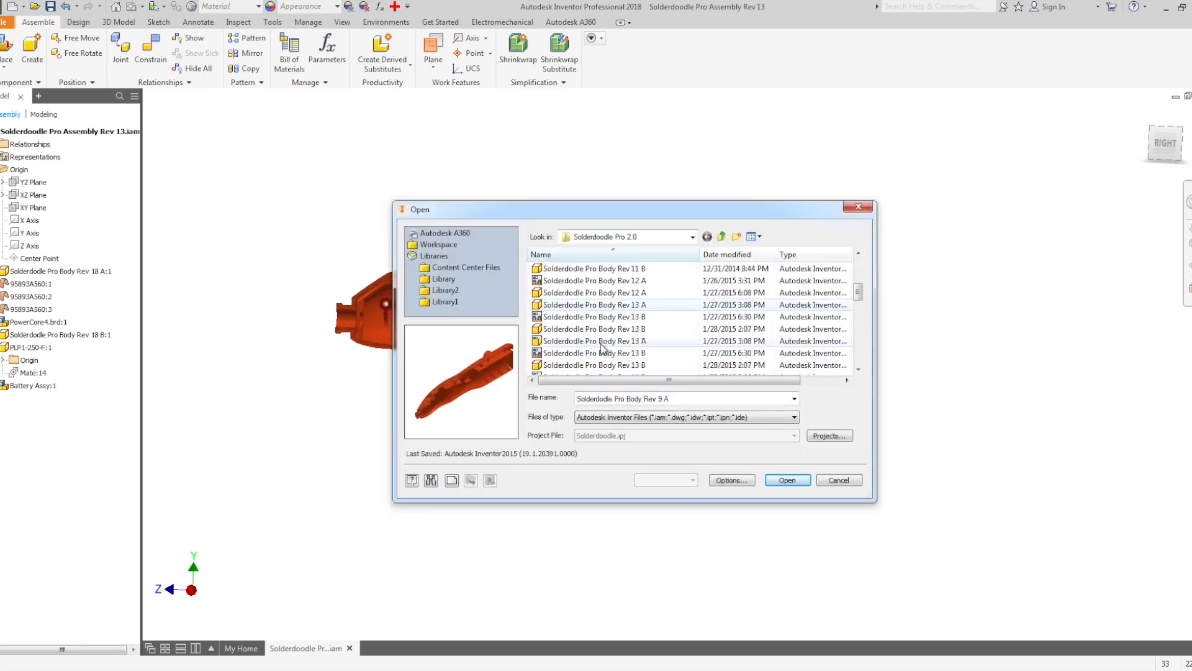
scroll(601, 346, up, 3)
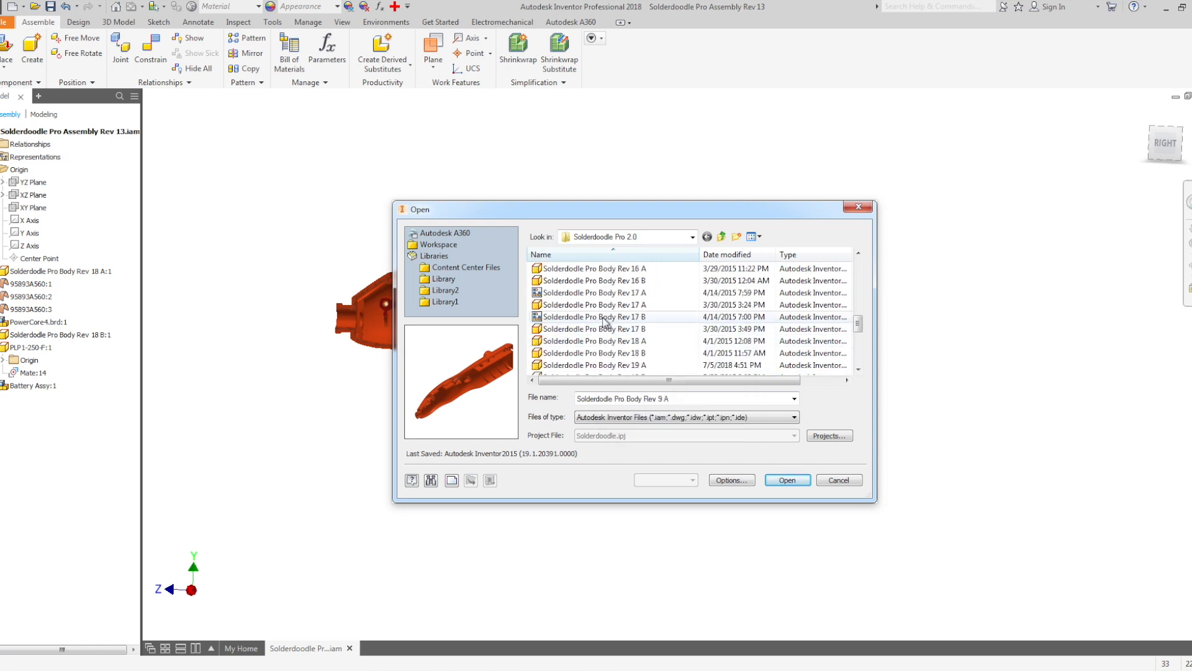
double_click(602, 318)
click(581, 389)
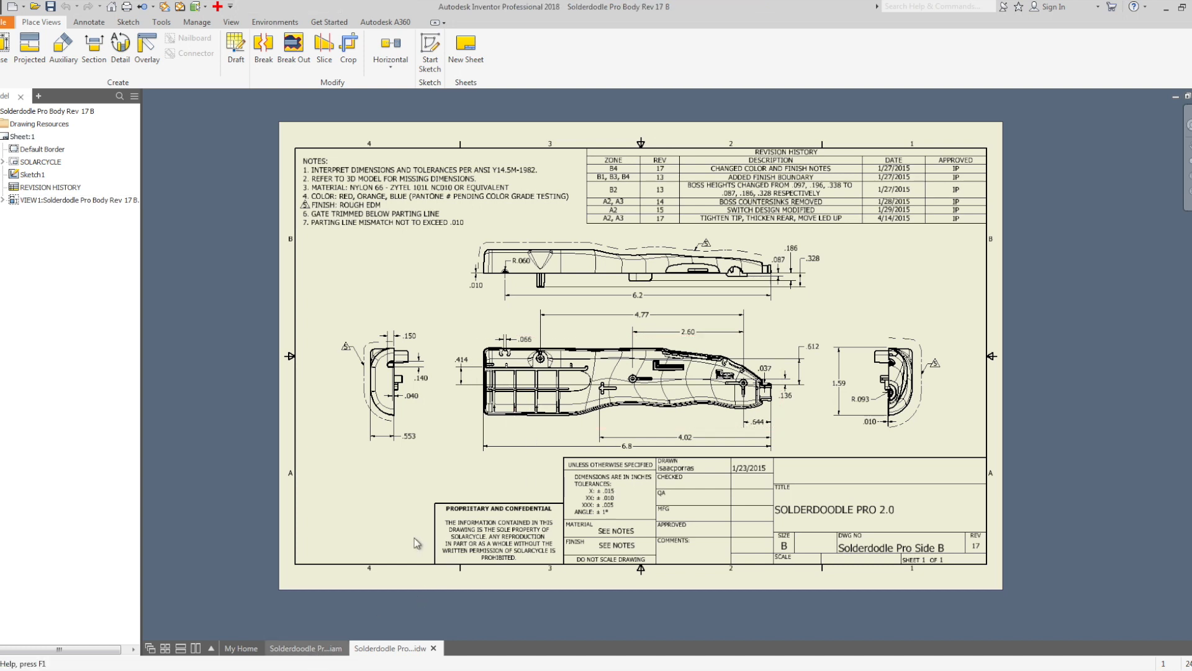
Return to the Solderdoodle Pro assembly and end its section view to show the complete enclosure.
click(313, 650)
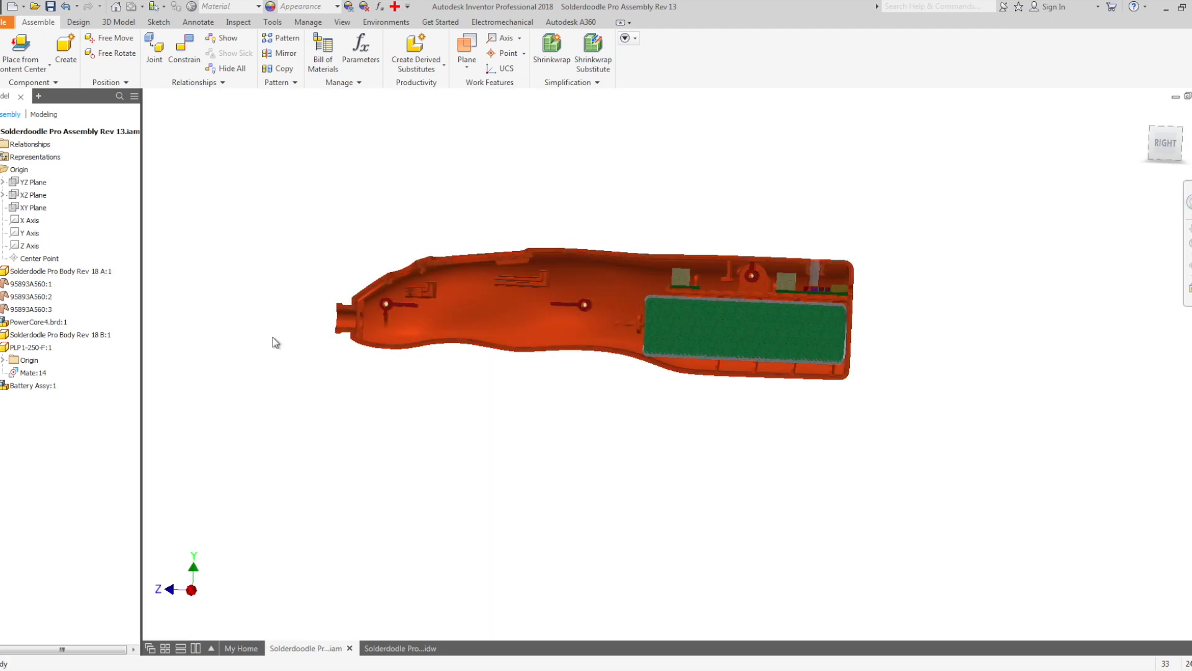
shift+middle_drag(314, 339, 343, 362)
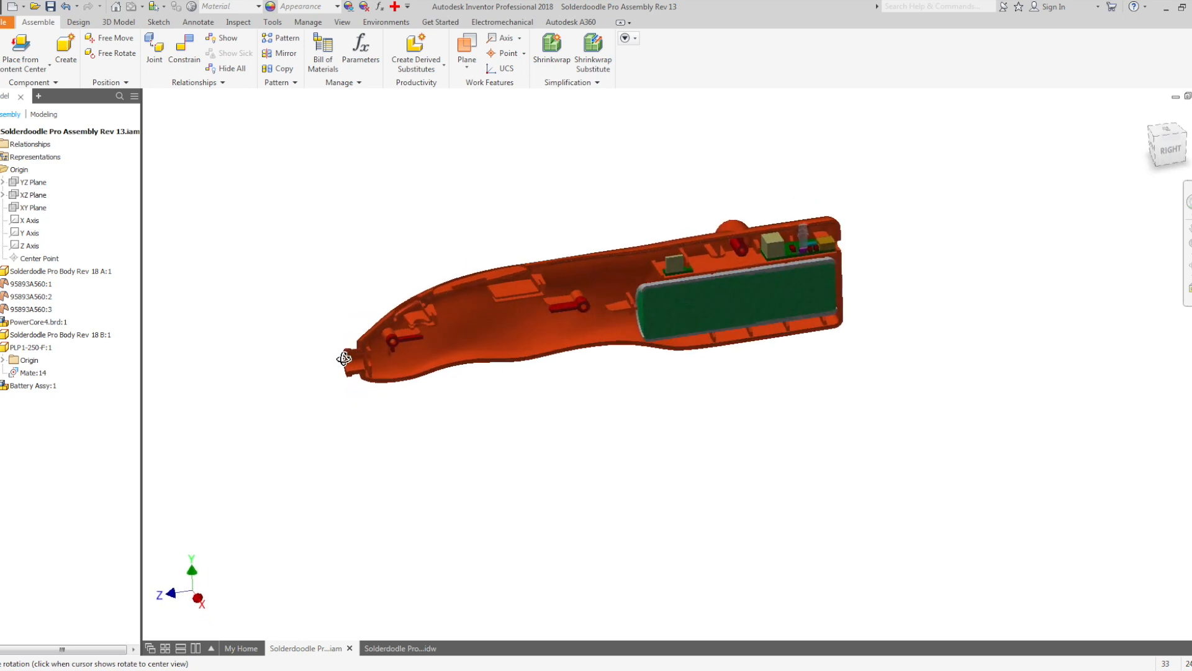
click(342, 23)
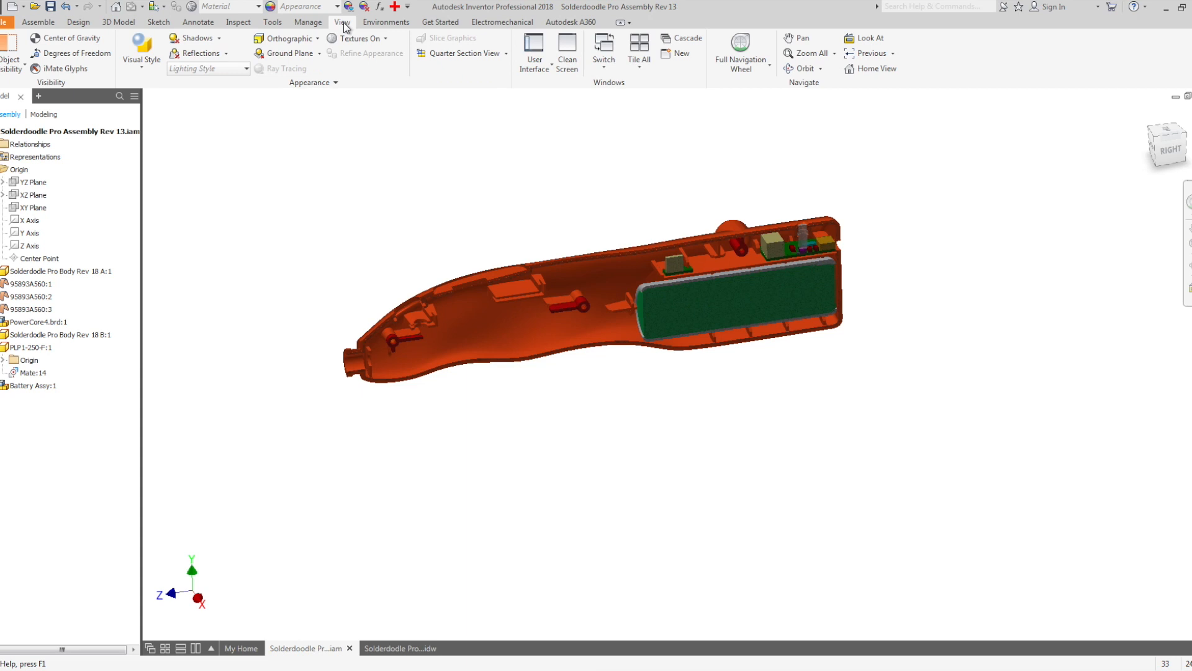
click(500, 55)
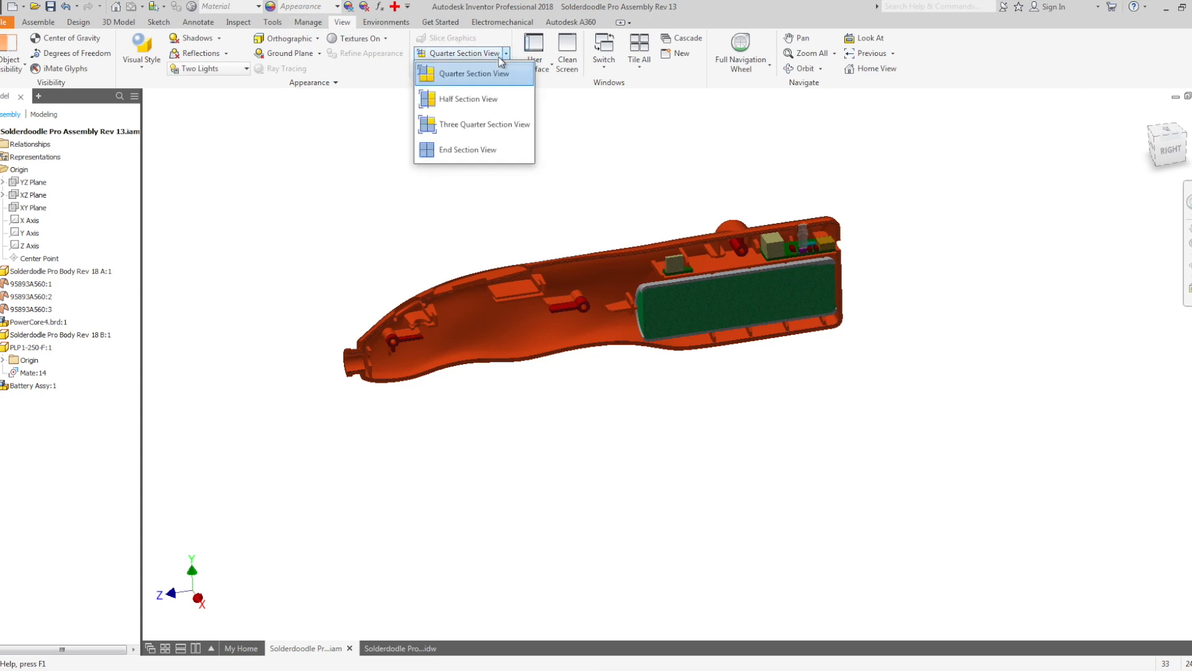
click(468, 149)
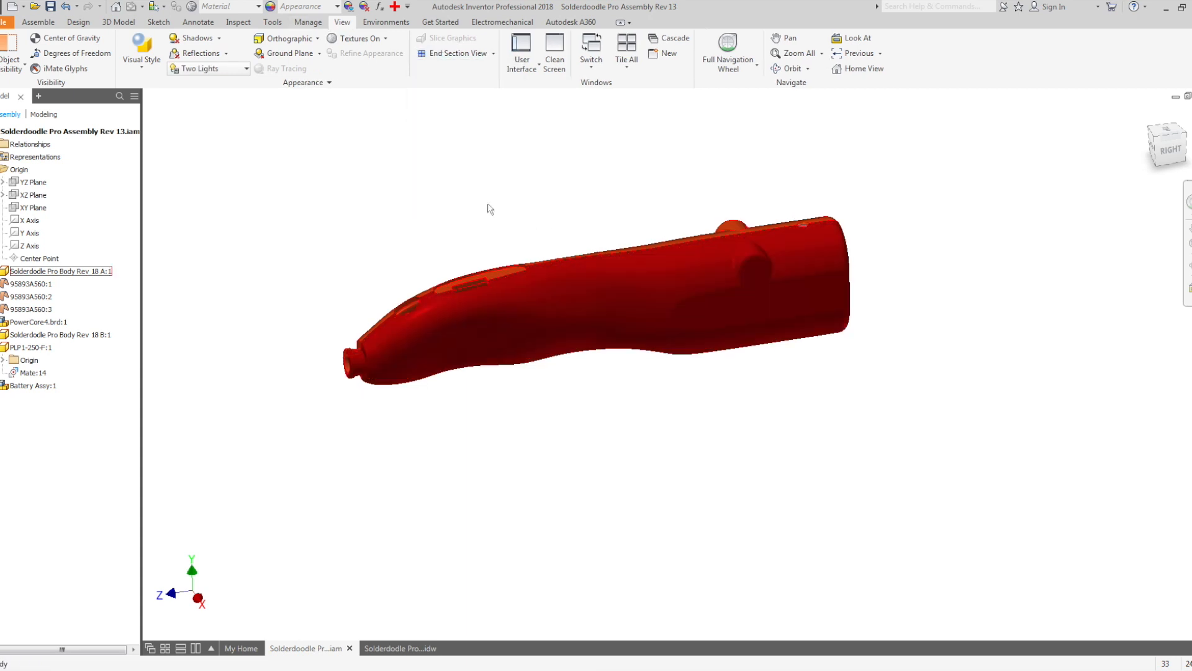
Examine the closed enclosure from both sides and look closely at the screw inside its middle hole.
shift+middle_drag(514, 200, 686, 310)
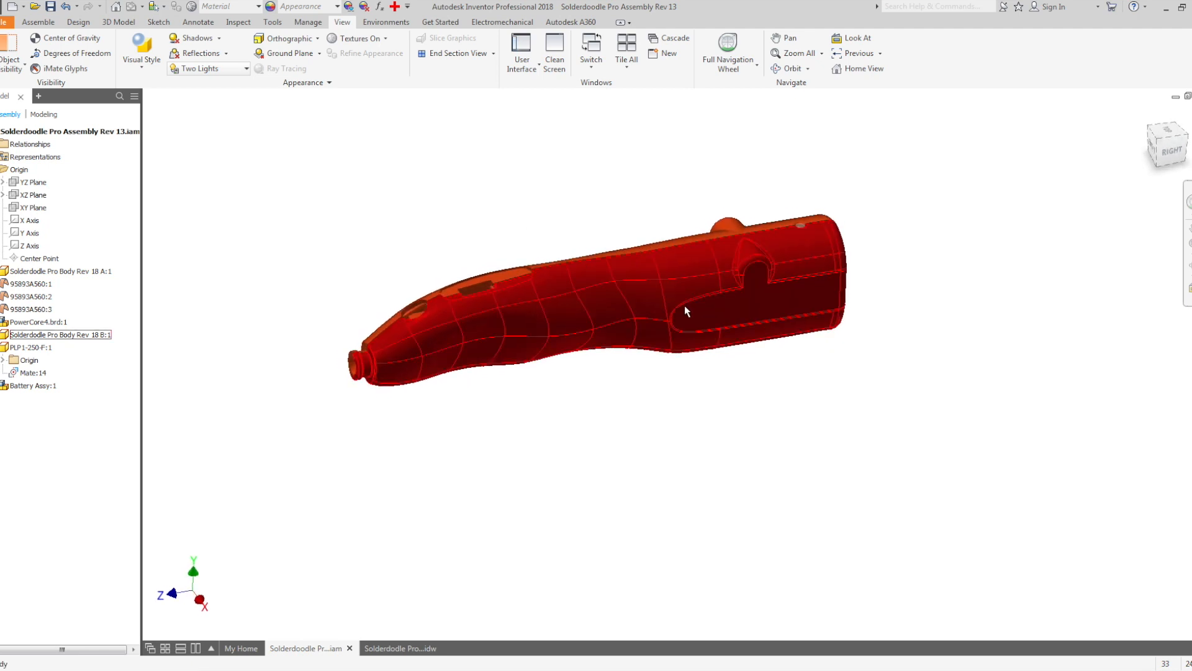
shift+middle_drag(478, 217, 718, 218)
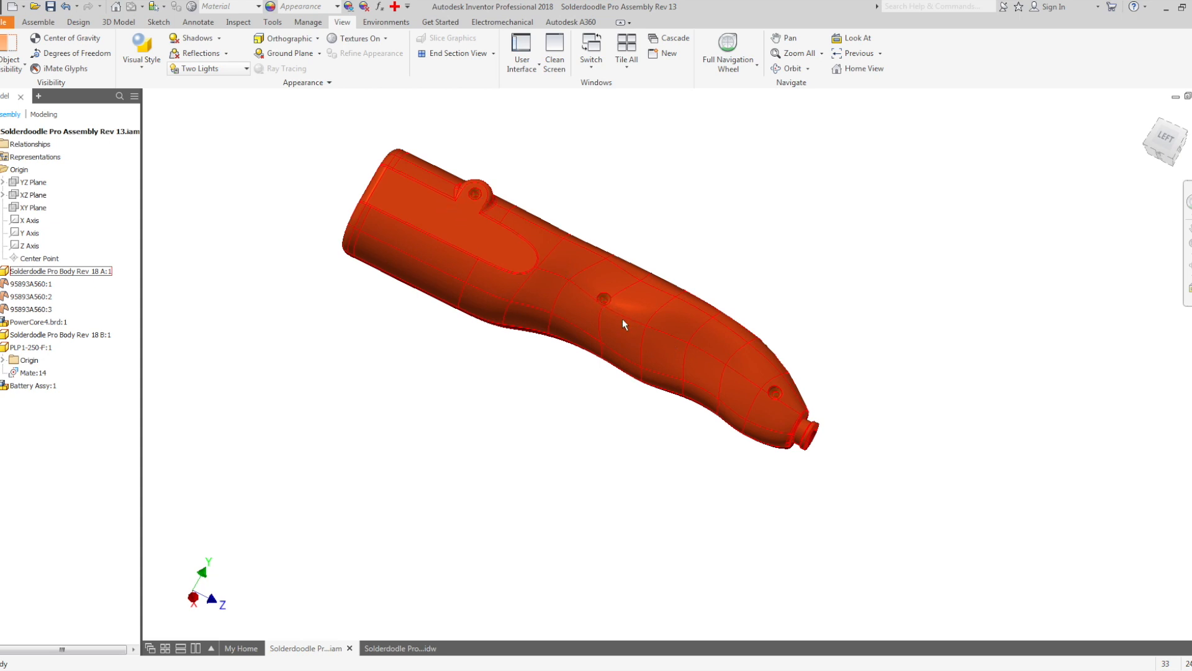
scroll(605, 298, down, 5)
click(573, 392)
click(810, 130)
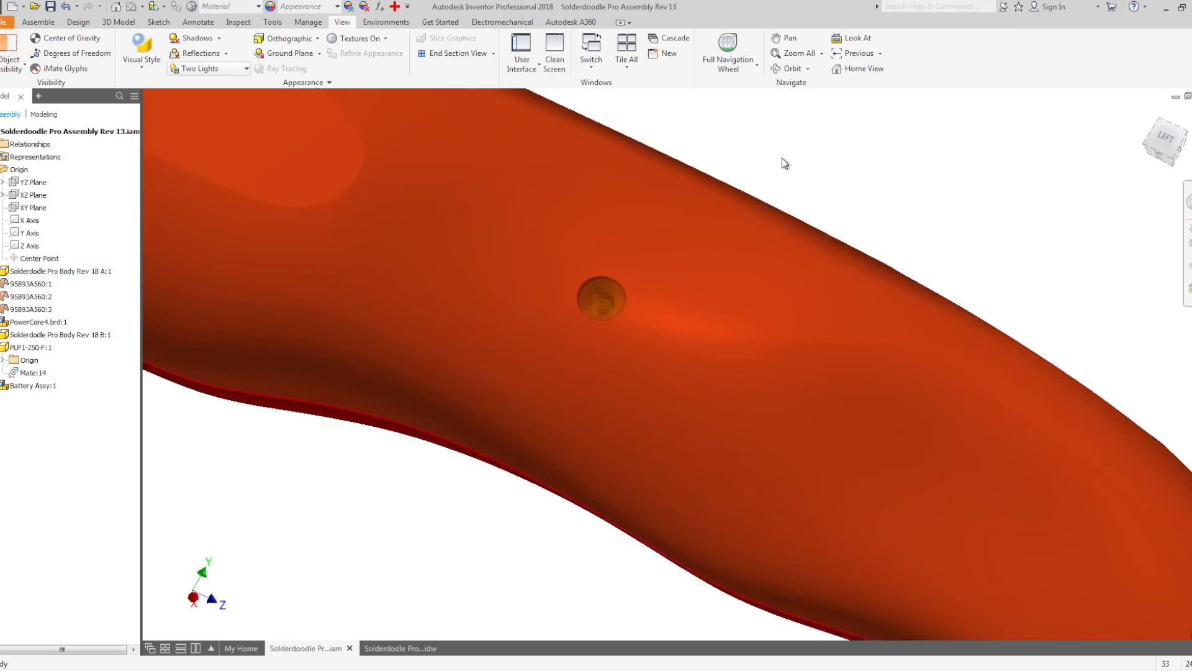
scroll(606, 302, down, 5)
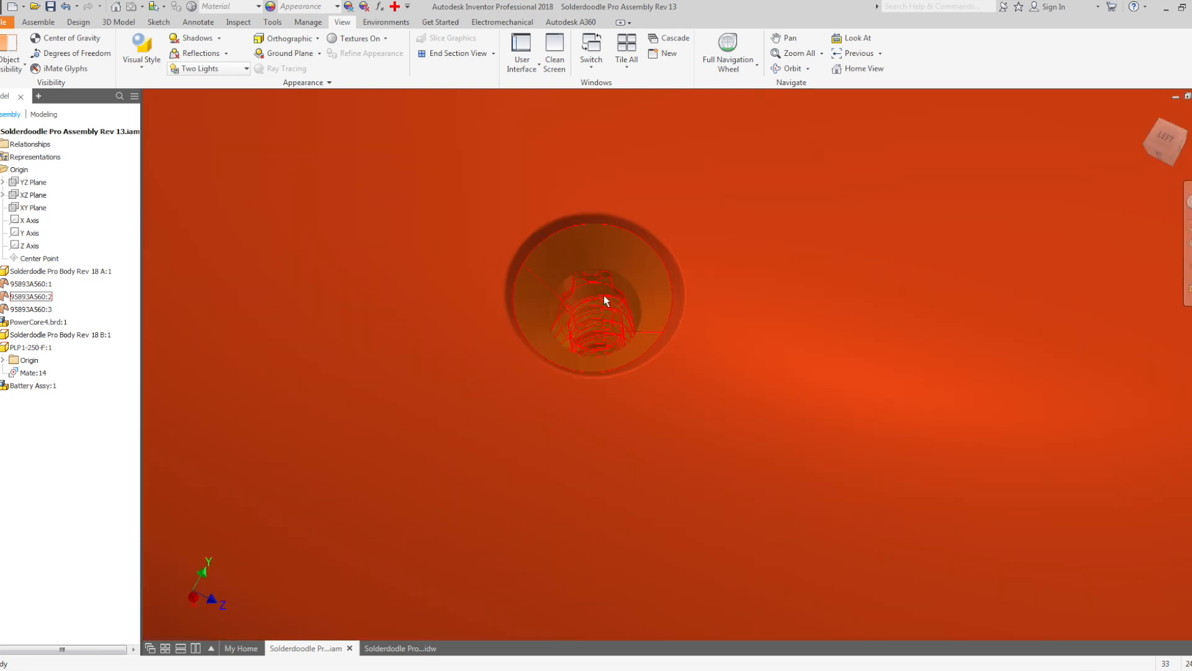
scroll(599, 281, up, 6)
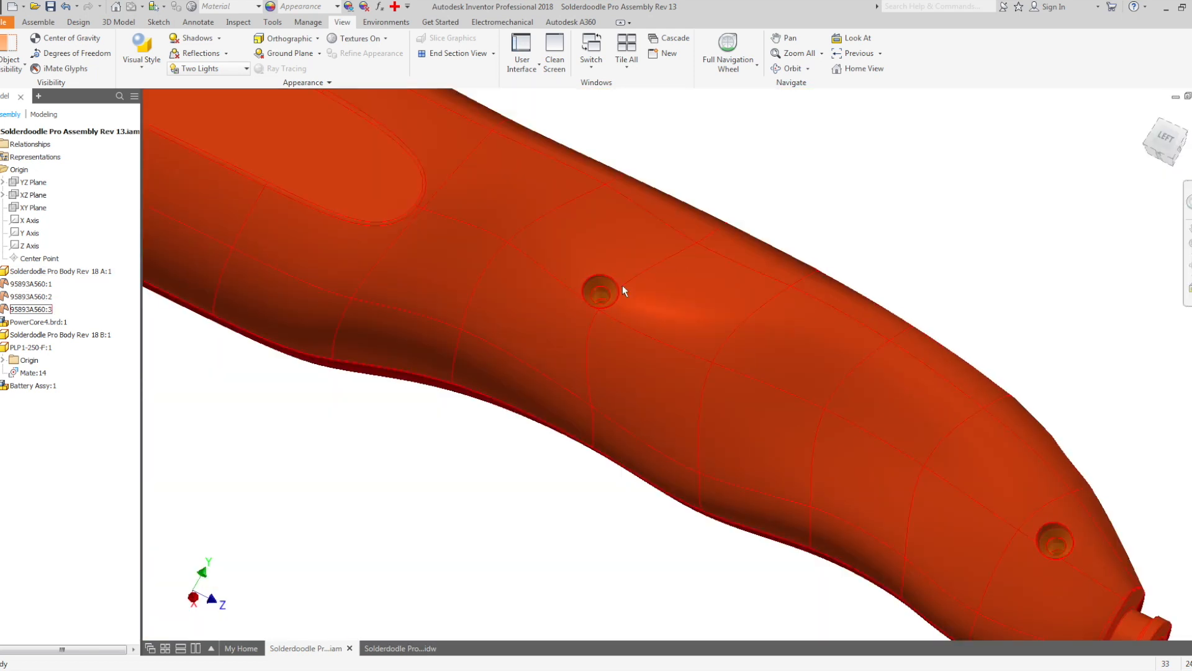
Hide the Solderdoodle Pro Body Rev 18 A half of the enclosure to expose the battery and circuit board.
click(517, 315)
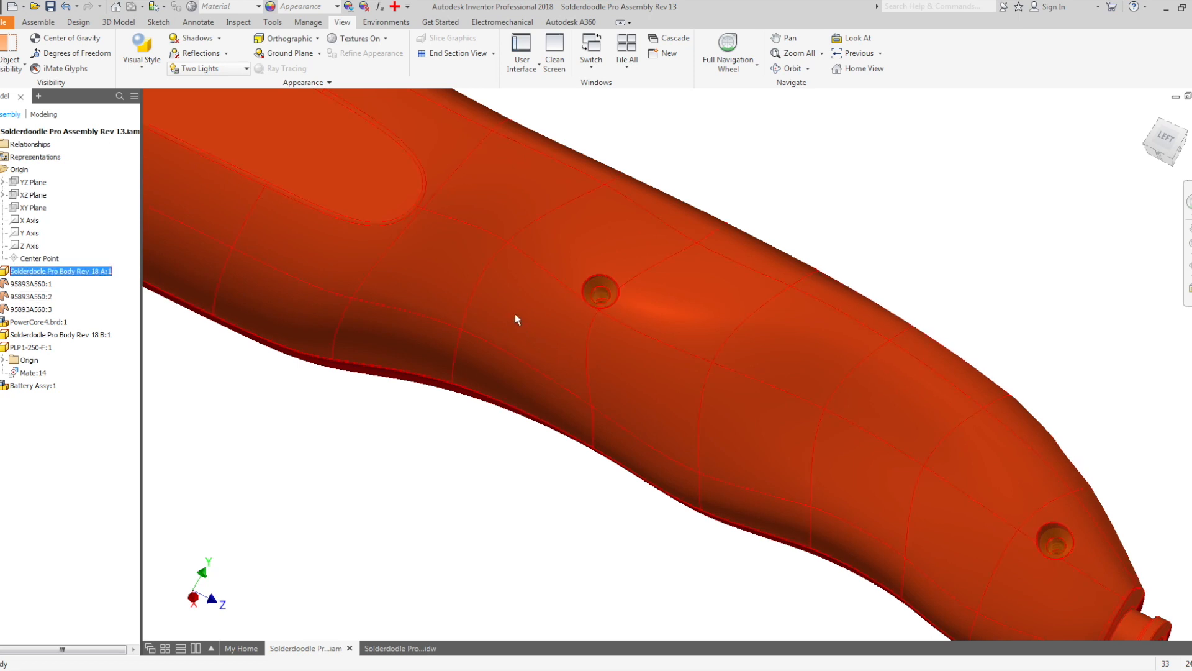
right_click(514, 313)
click(557, 293)
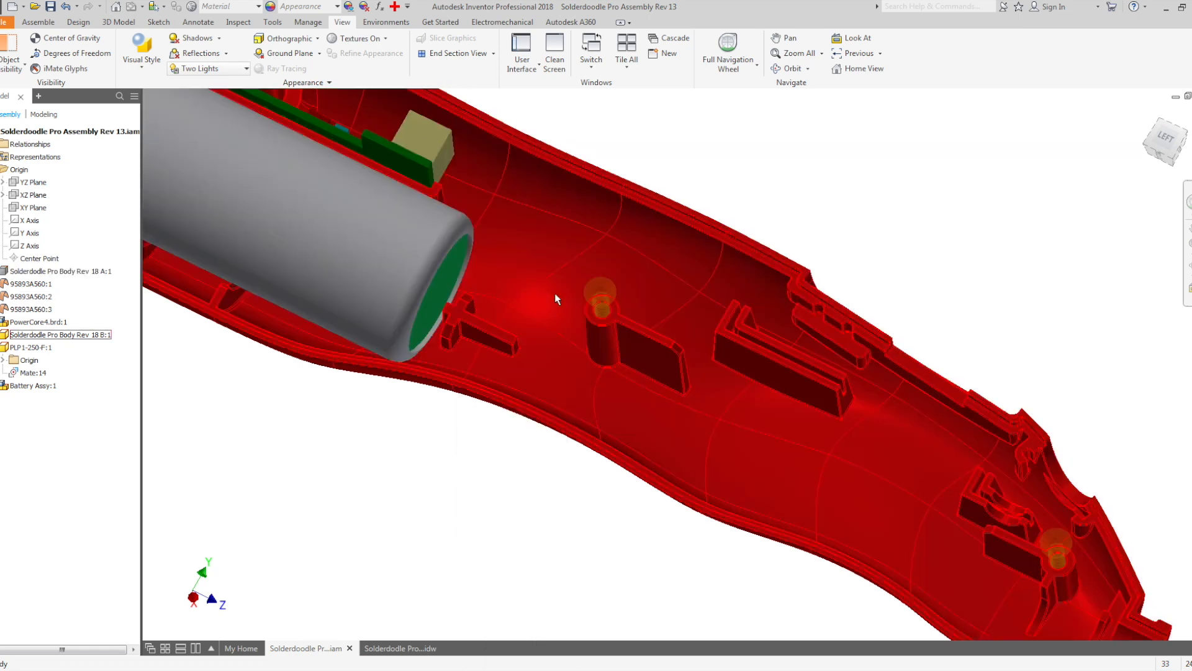
scroll(423, 258, down, 3)
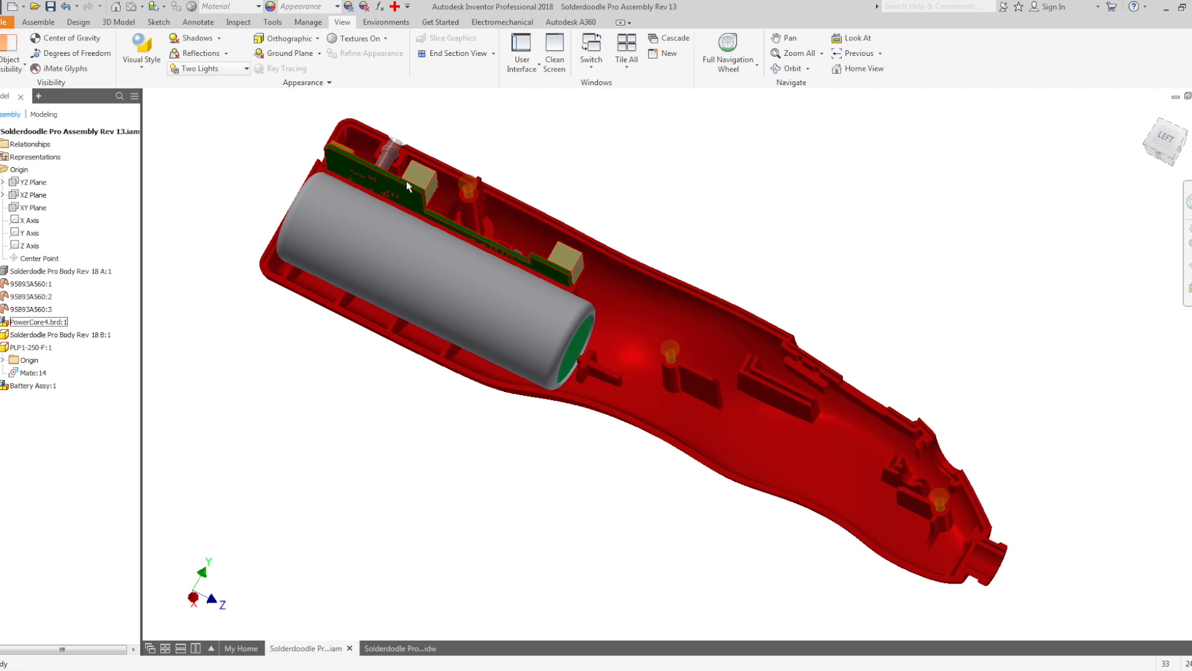
Make the Solderdoodle Pro Body Rev 18 A half visible again and inspect the closed enclosure from its front and right side.
shift+middle_drag(731, 375, 747, 394)
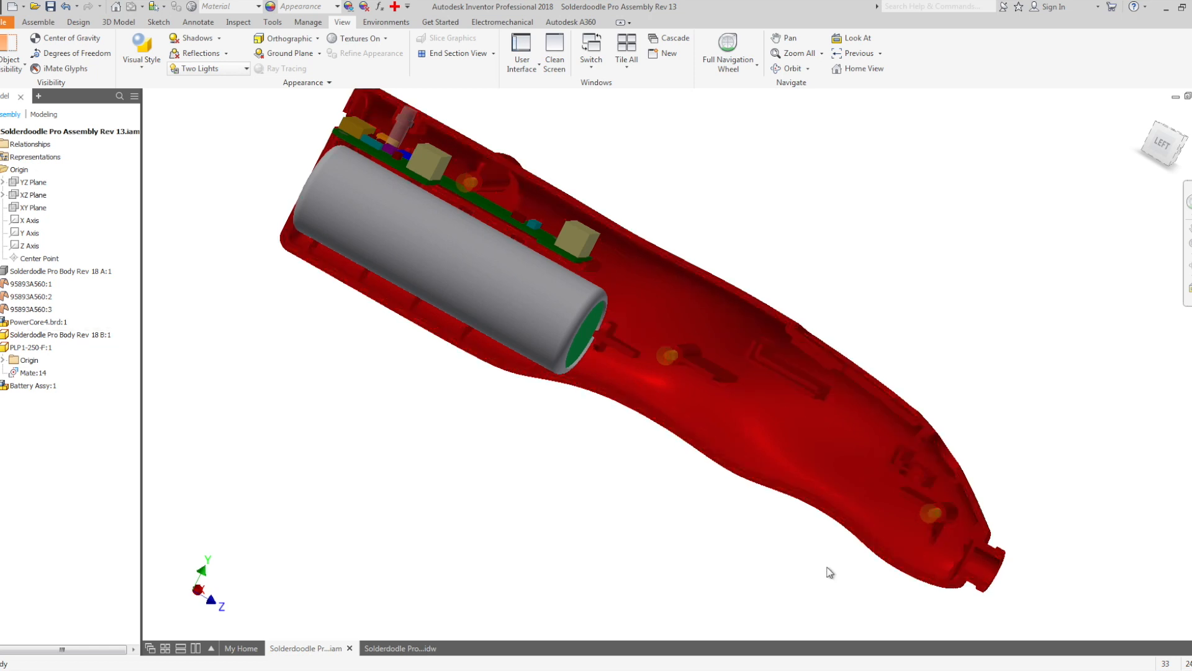
shift+middle_drag(712, 442, 678, 415)
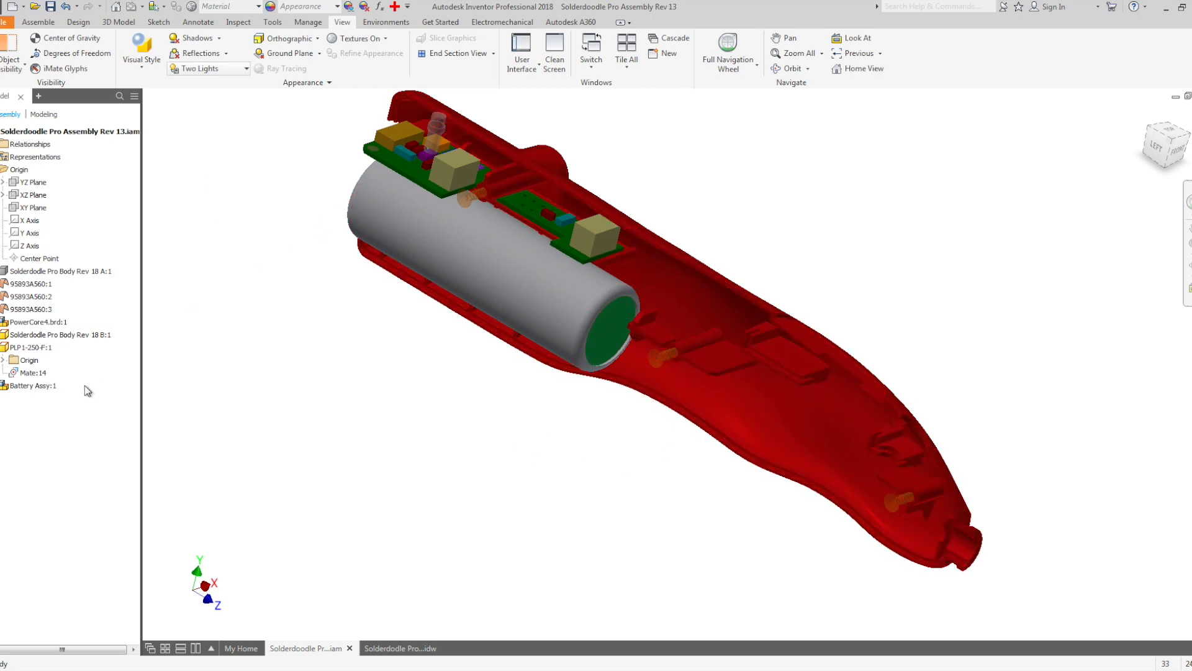
click(33, 271)
right_click(97, 297)
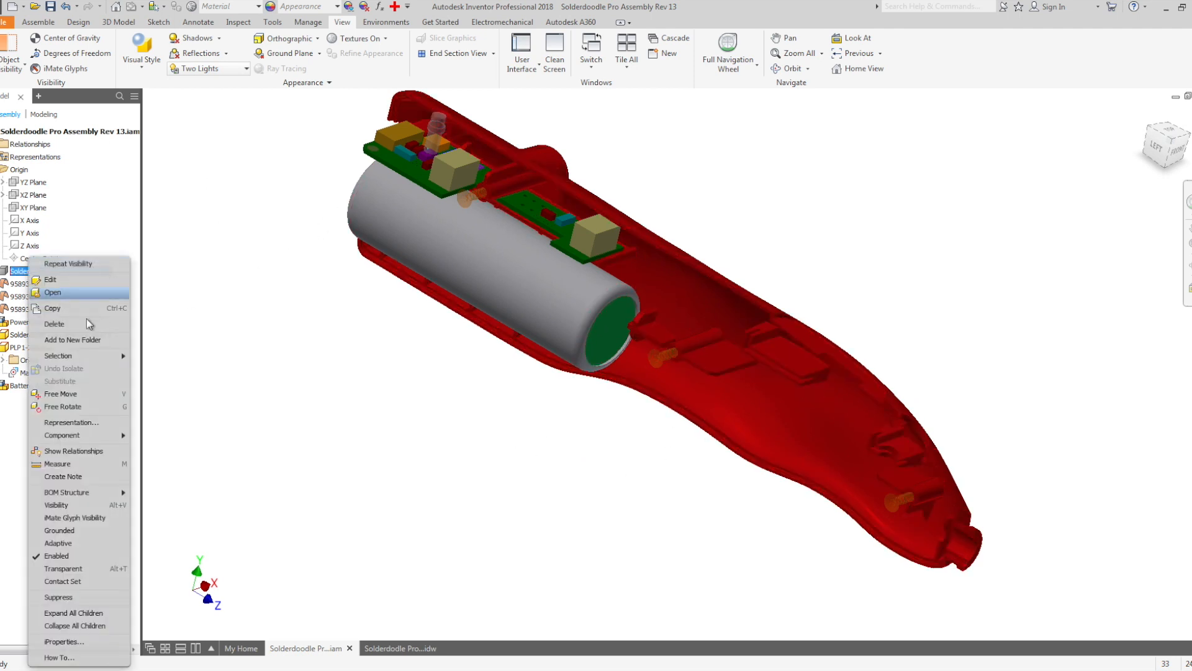
click(67, 506)
shift+middle_drag(592, 427, 701, 382)
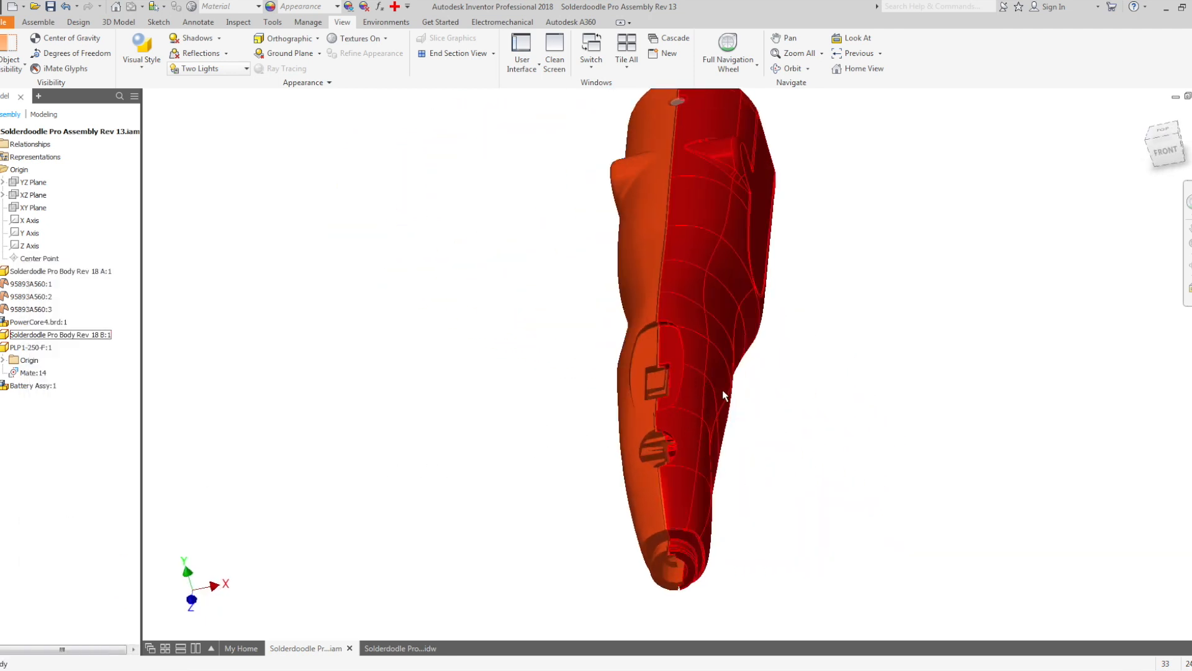
shift+middle_drag(798, 388, 567, 415)
shift+middle_drag(631, 481, 730, 436)
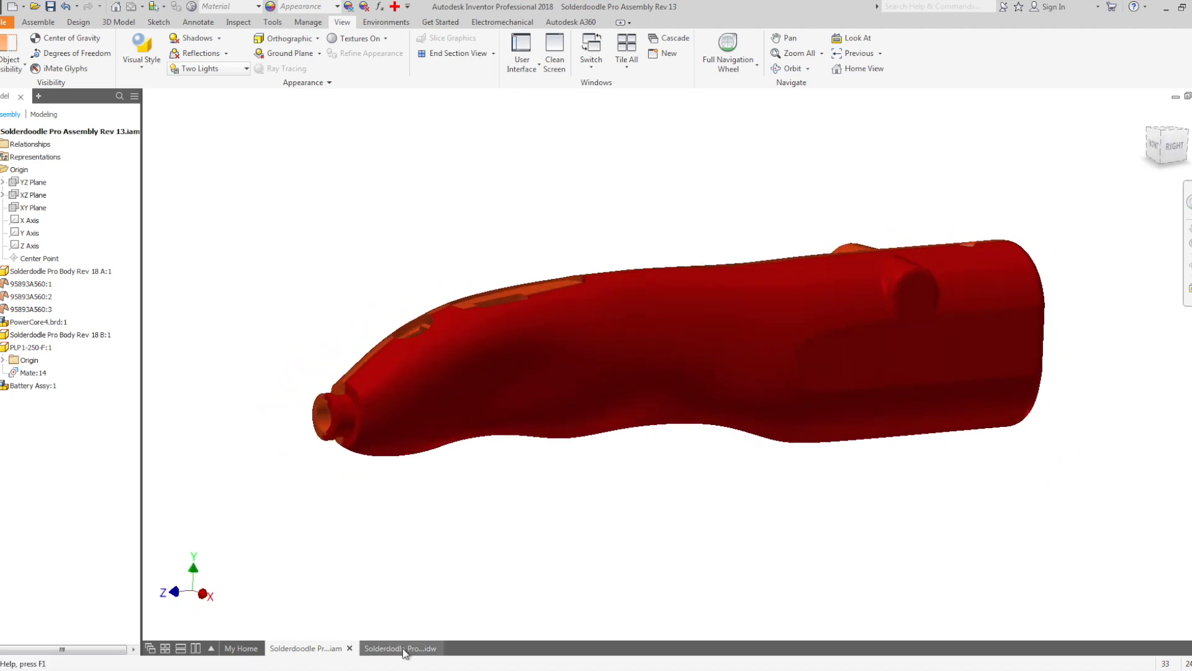
Switch to the Solderdoodle Pro Body Rev 17 B drawing and examine the dimensions around the tip of the main view.
mouse_move(399, 652)
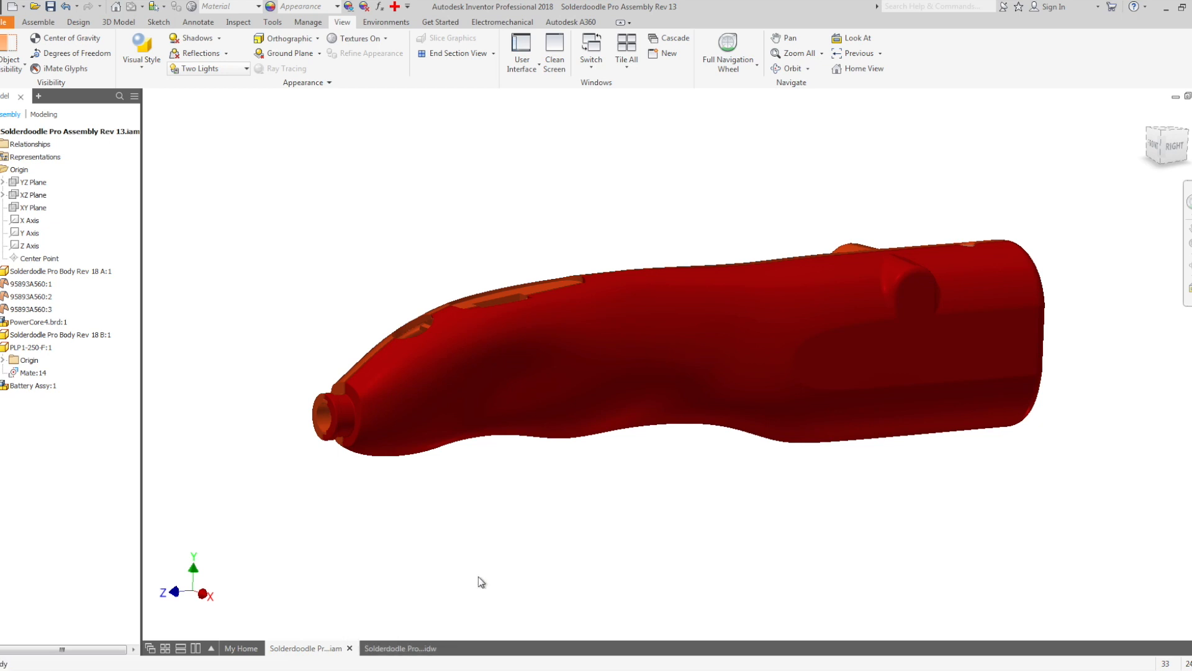
click(401, 647)
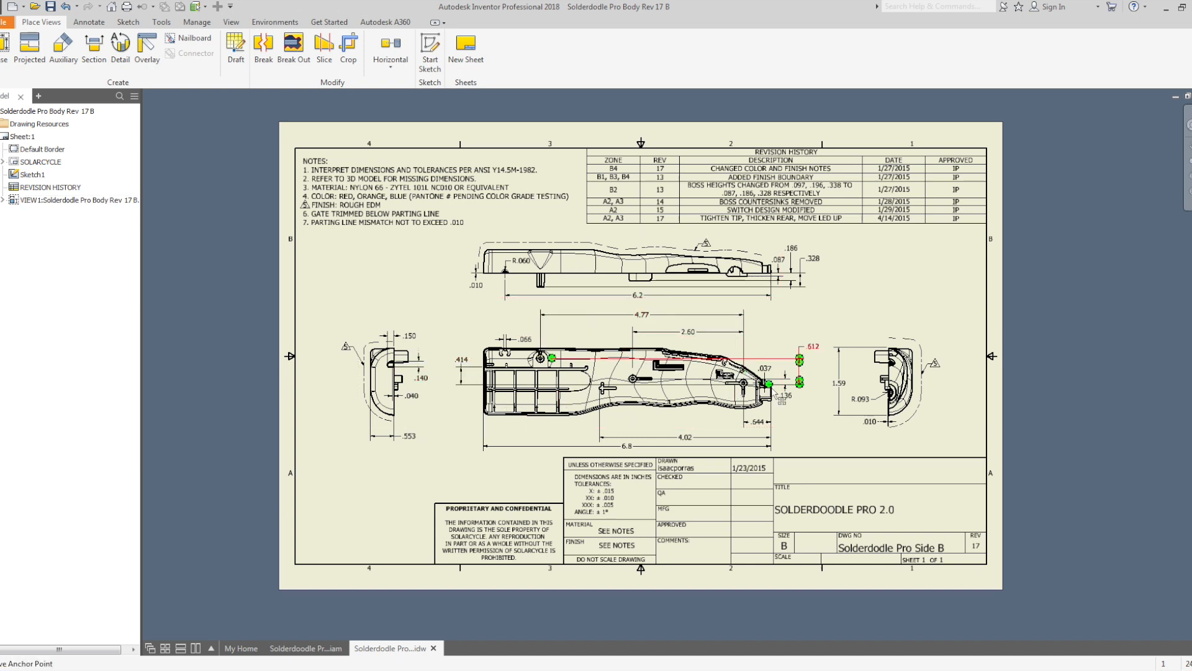
scroll(767, 385, up, 4)
scroll(767, 385, up, 4)
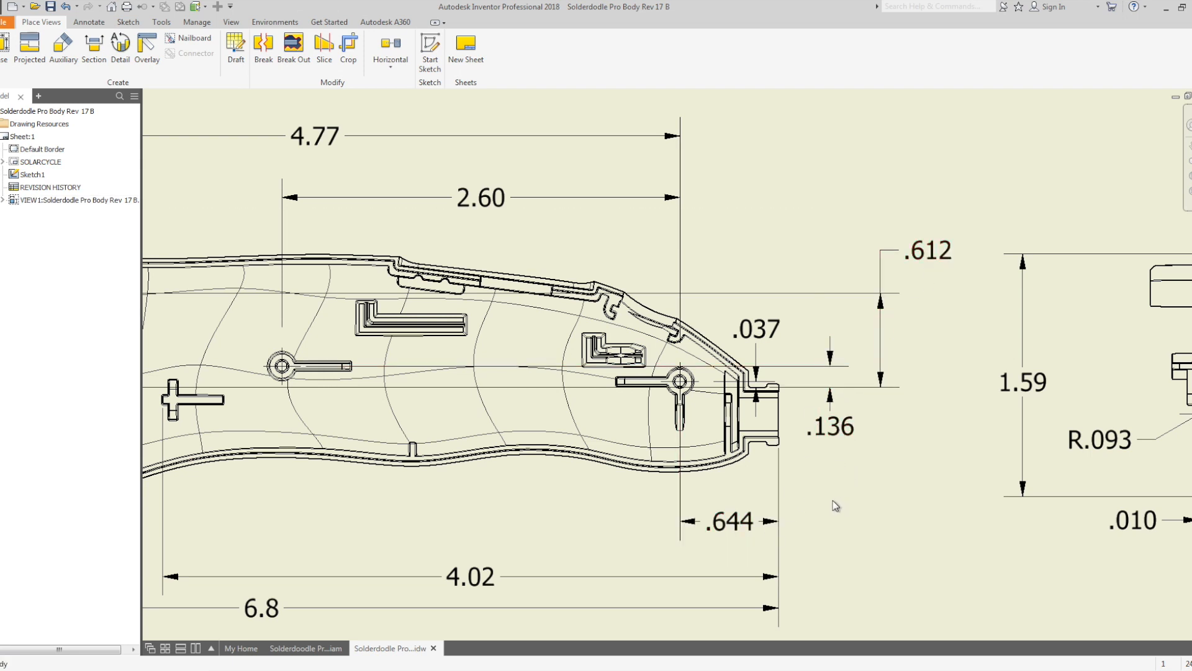
scroll(876, 506, down, 5)
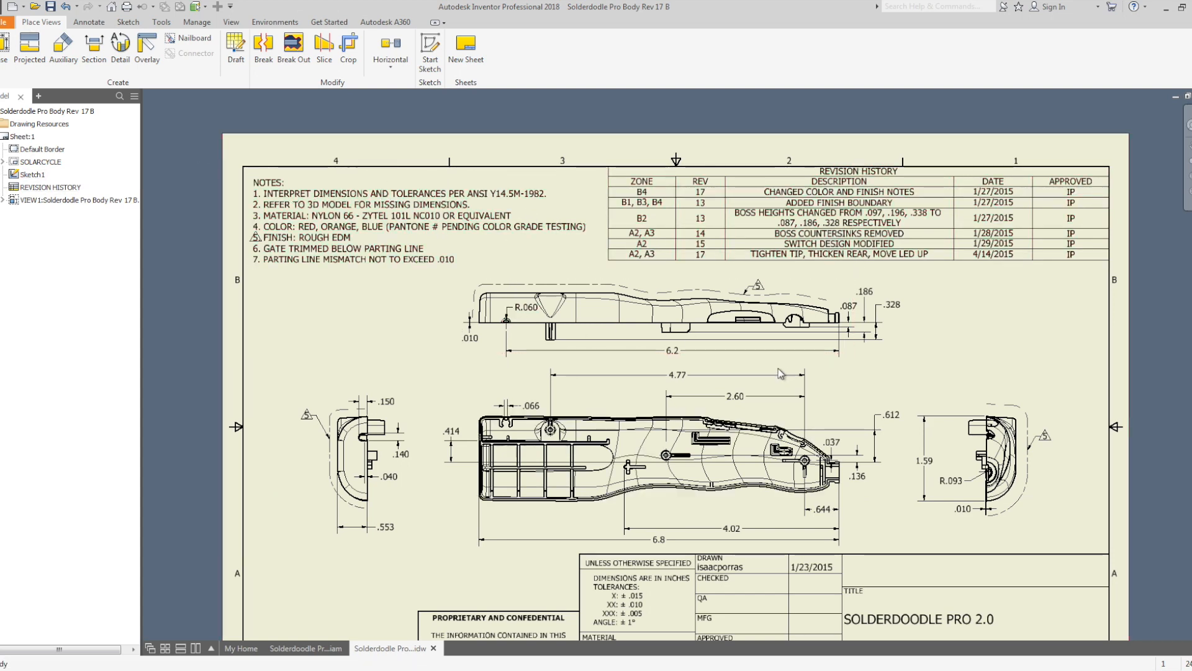
Review the drawing's notes, revision history, dimensioned views and title block across the sheet.
mouse_move(745, 305)
middle_down()
mouse_move(683, 268)
mouse_move(652, 206)
middle_up()
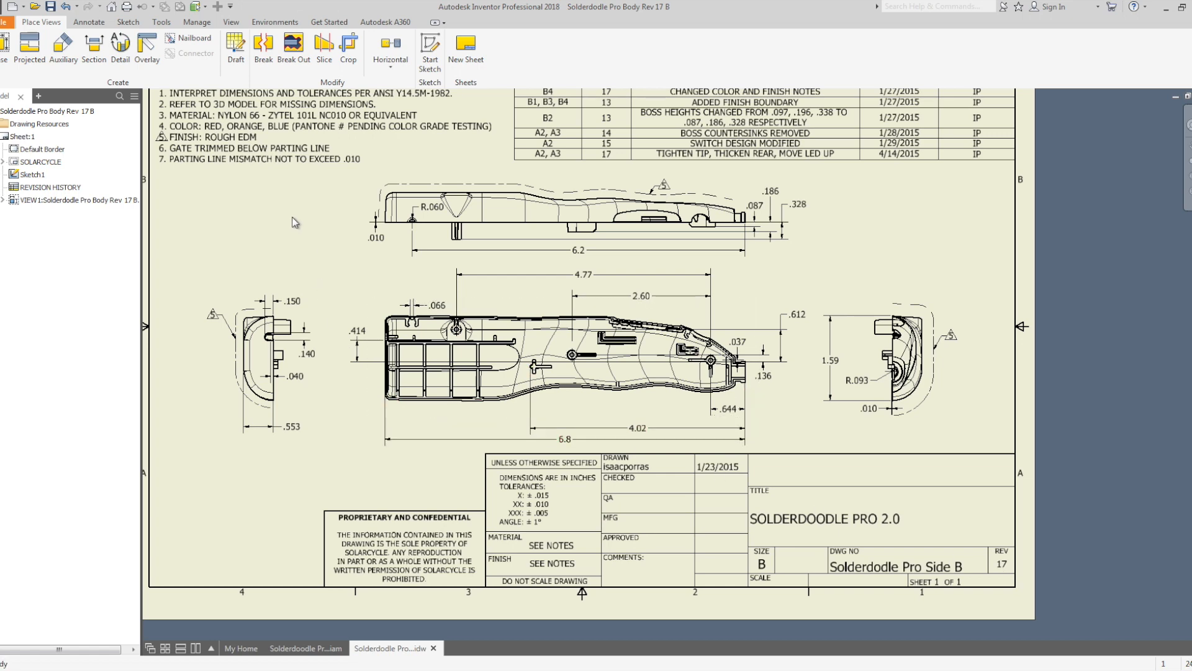
middle_drag(296, 219, 368, 289)
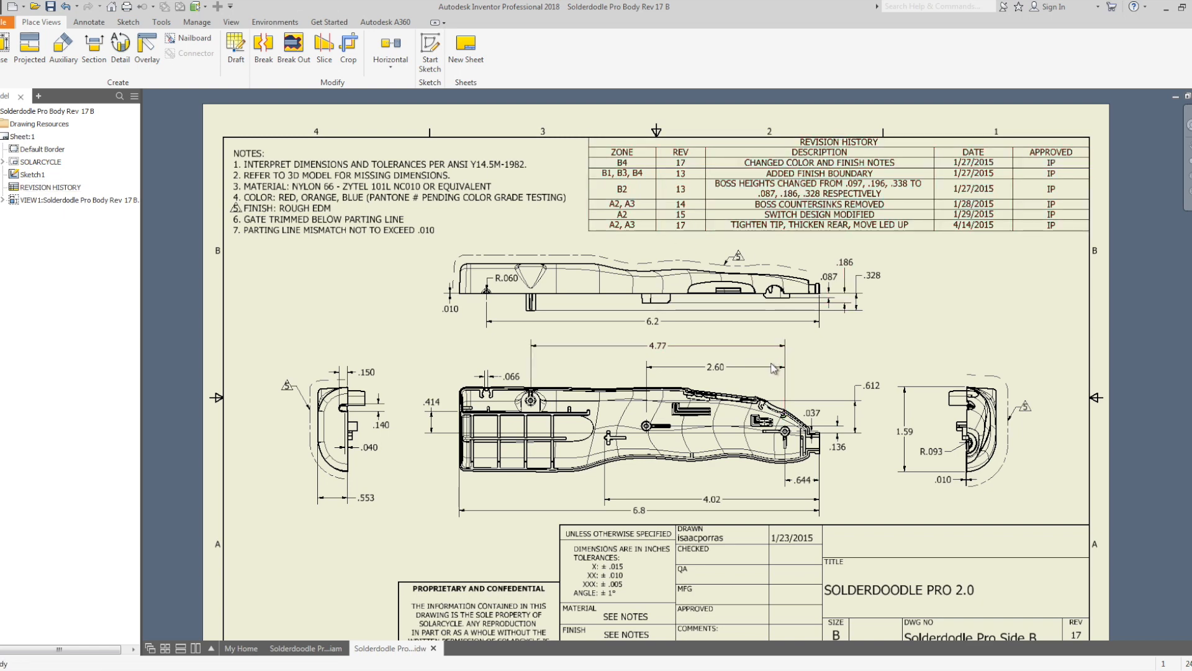
mouse_move(871, 415)
middle_down()
mouse_move(858, 373)
mouse_move(854, 392)
mouse_move(897, 435)
middle_up()
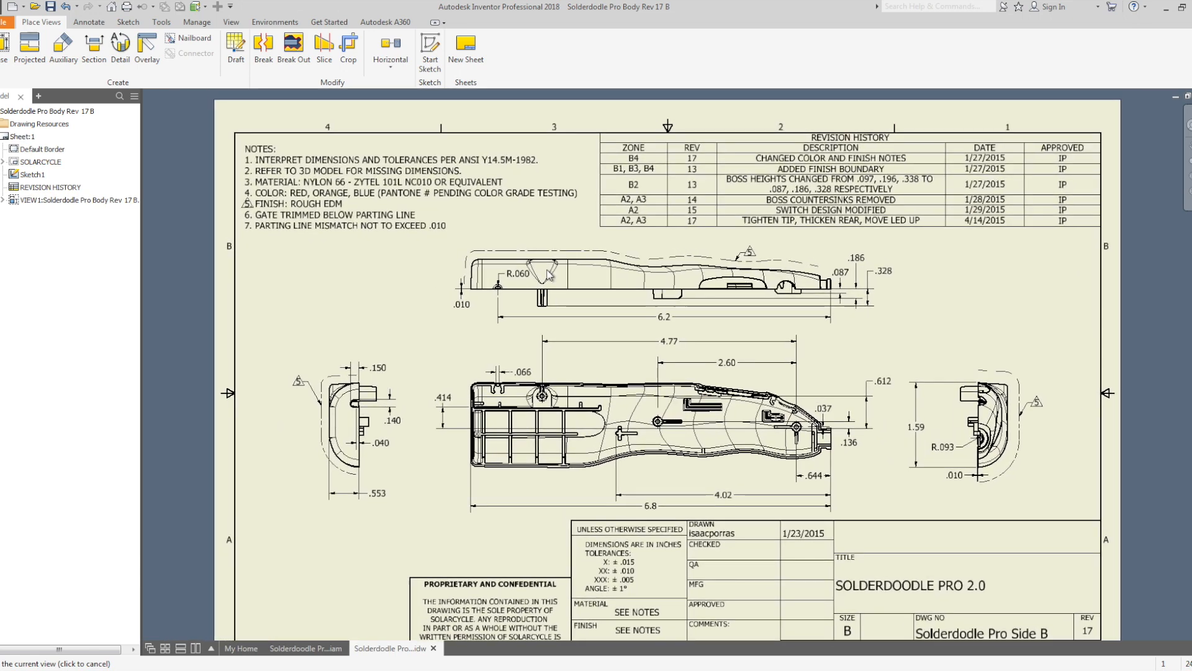
click(273, 169)
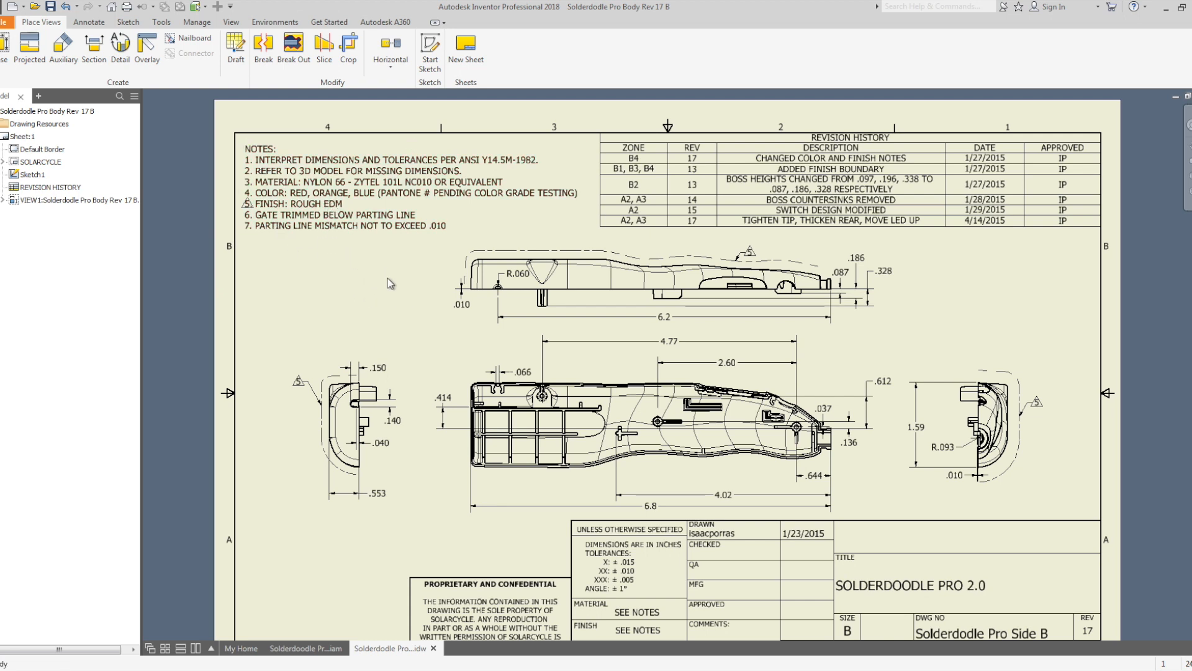
middle_drag(405, 329, 391, 297)
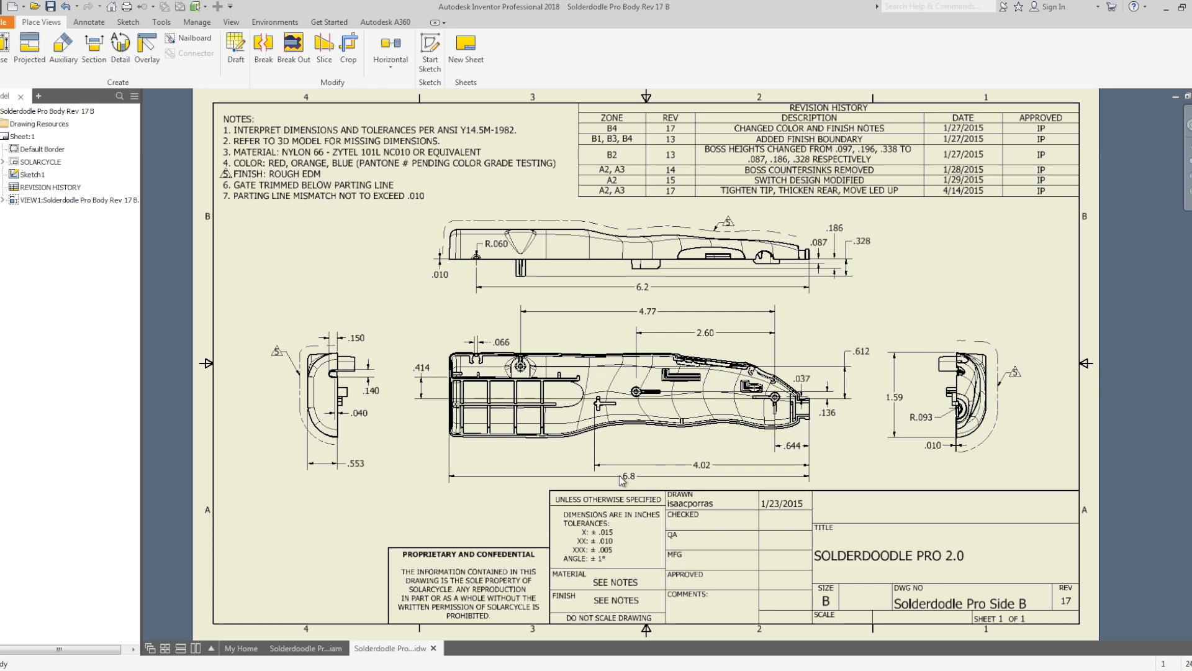
mouse_move(857, 313)
middle_down()
mouse_move(845, 347)
mouse_move(805, 344)
mouse_move(810, 332)
middle_up()
middle_drag(818, 377, 821, 366)
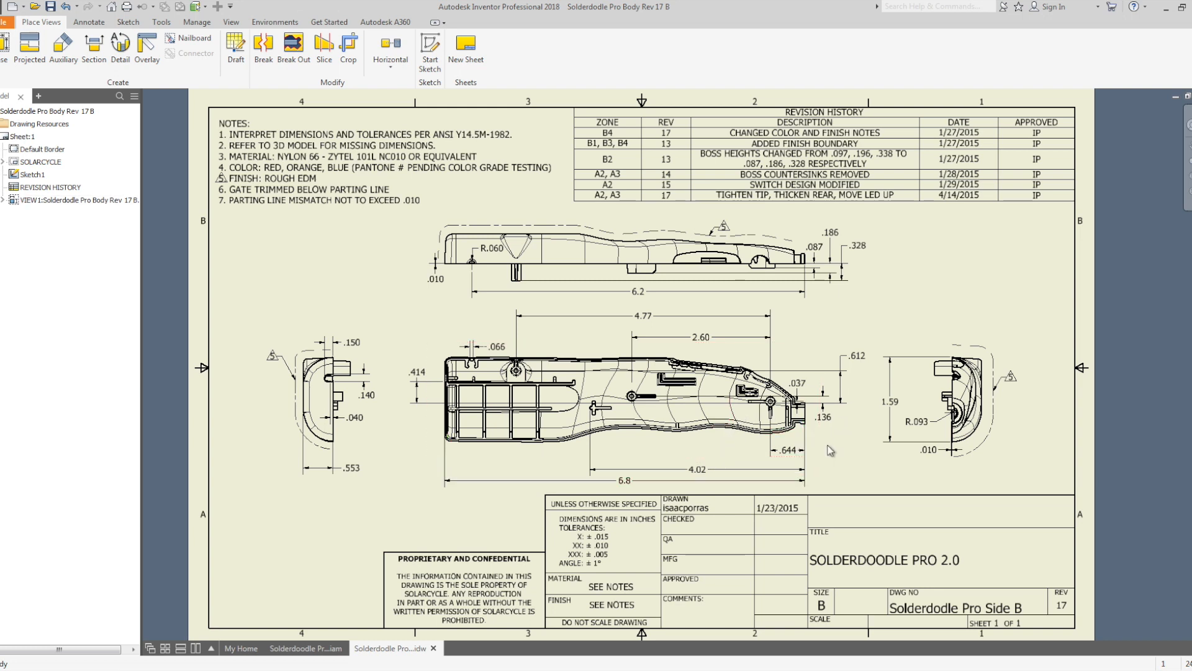
Return to the Solderdoodle Pro assembly and inspect the openings and tip at the front of the closed enclosure.
click(306, 648)
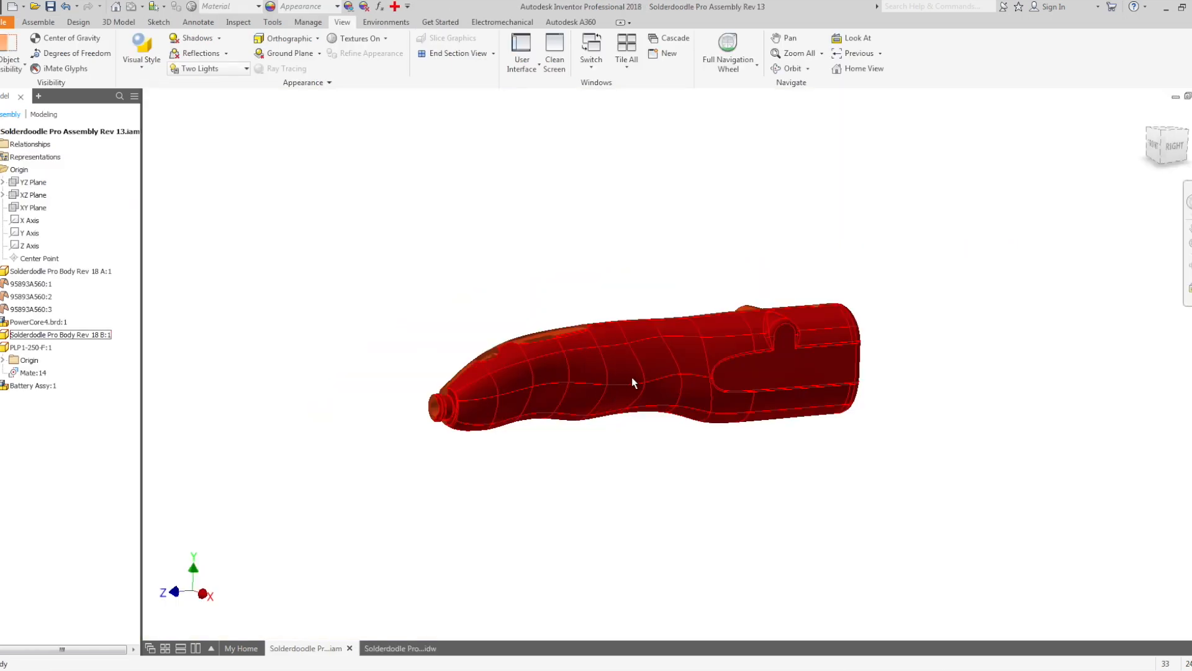
shift+middle_drag(632, 378, 590, 418)
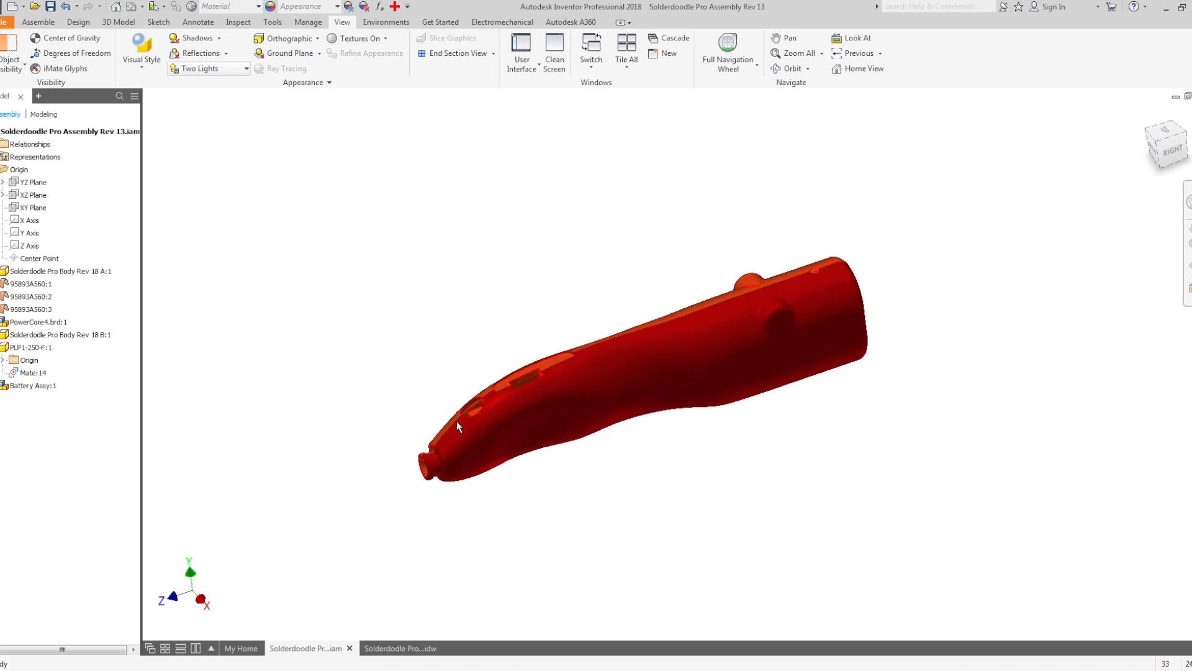
scroll(463, 416, up, 5)
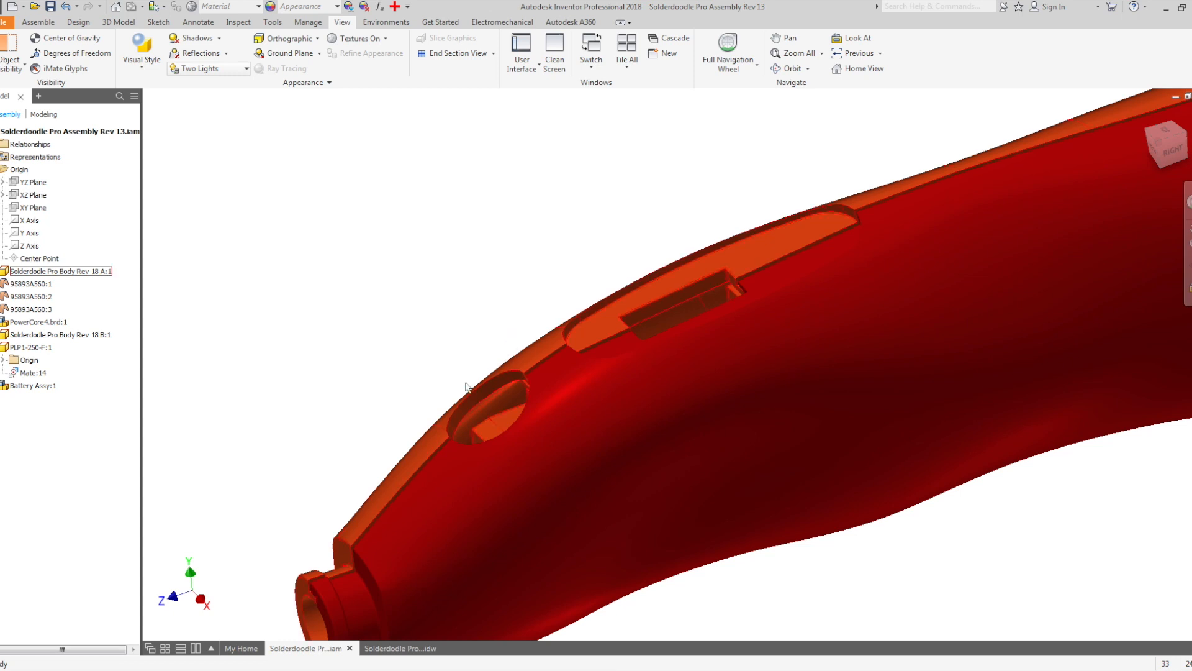
scroll(457, 400, down, 2)
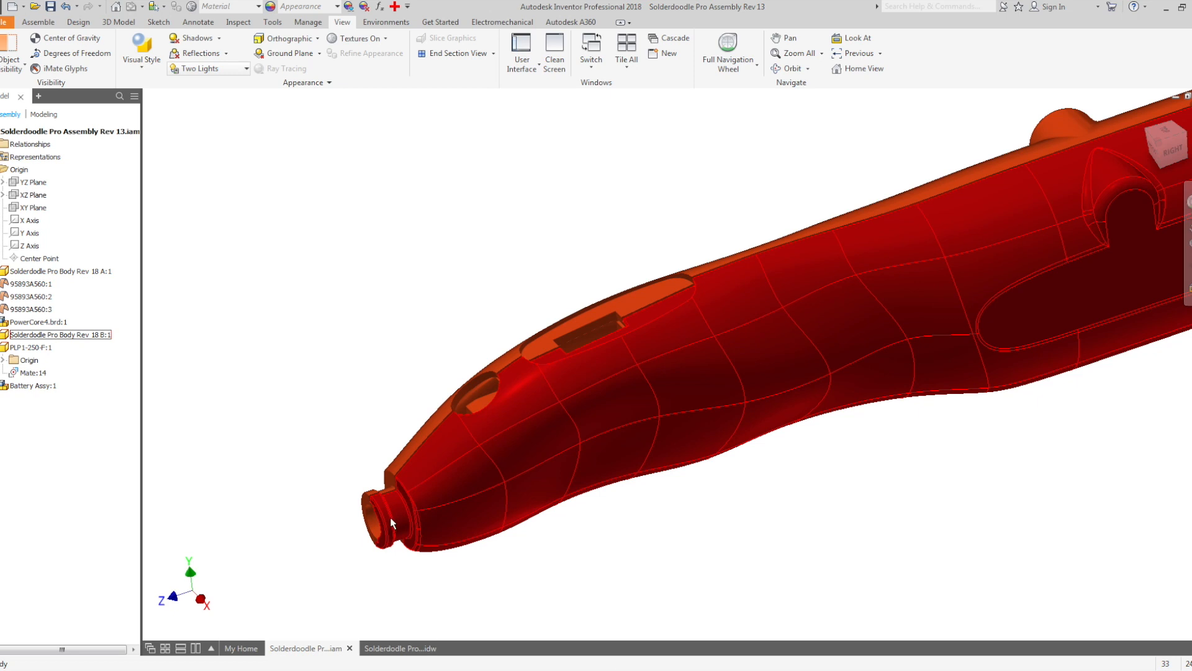
Go back to the drawing, examine the .037 dimension at the enclosure tip, and bring the full sheet back into view.
click(391, 648)
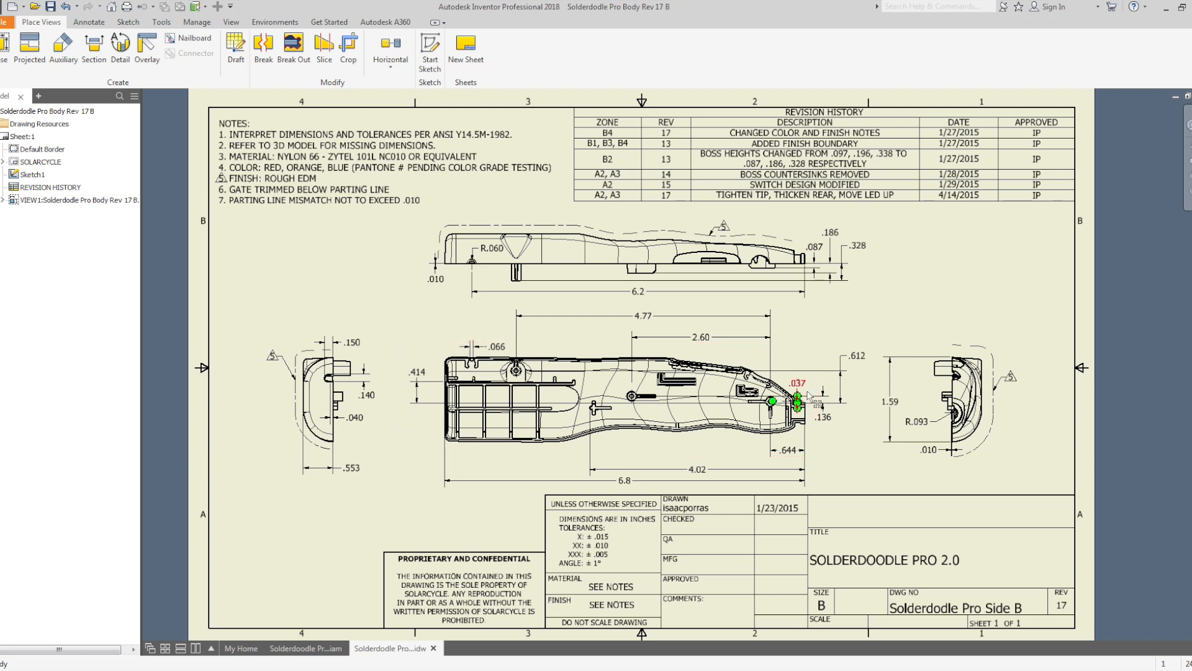
scroll(808, 399, up, 1)
scroll(807, 400, up, 6)
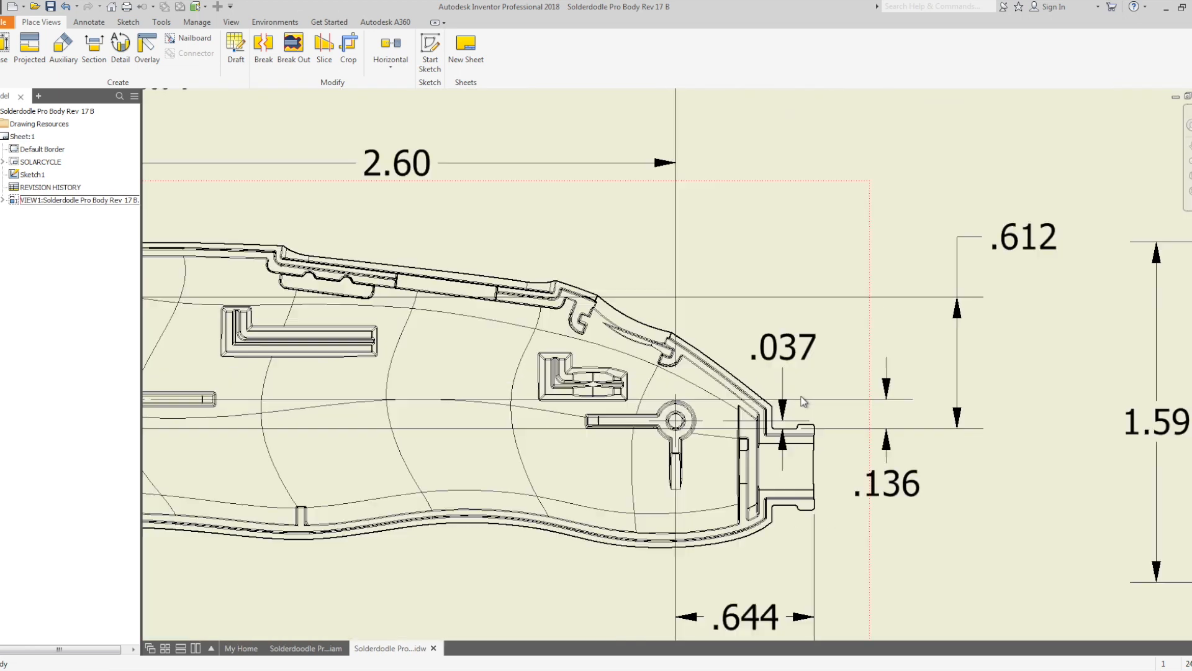
click(783, 427)
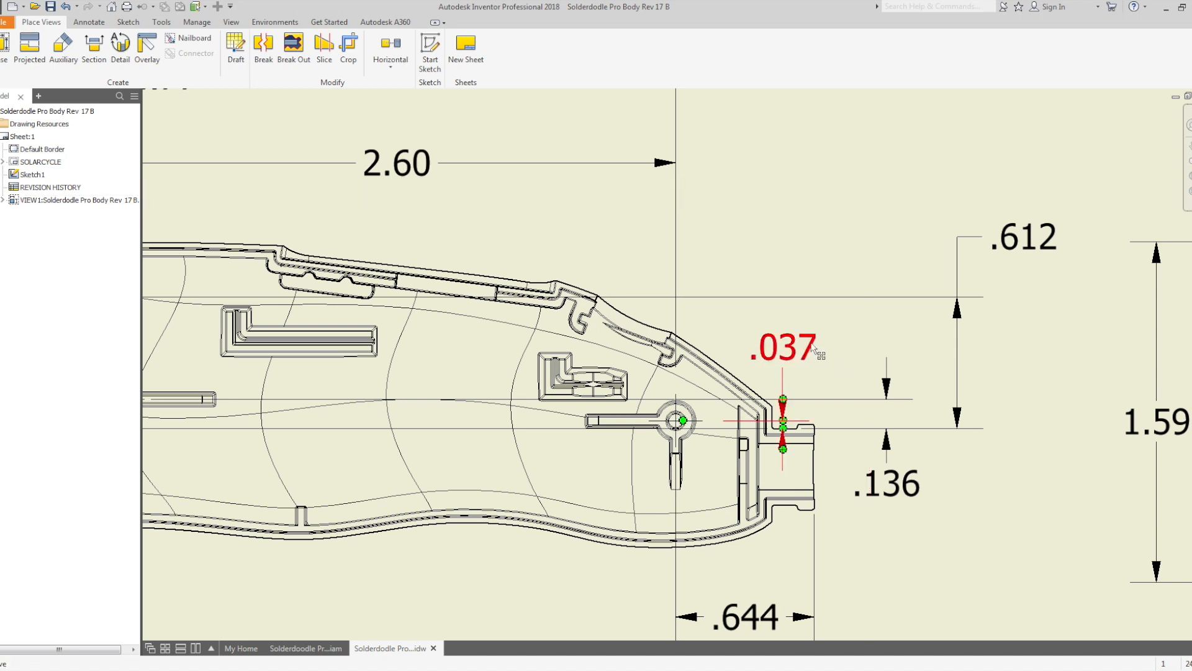
scroll(800, 346, up, 2)
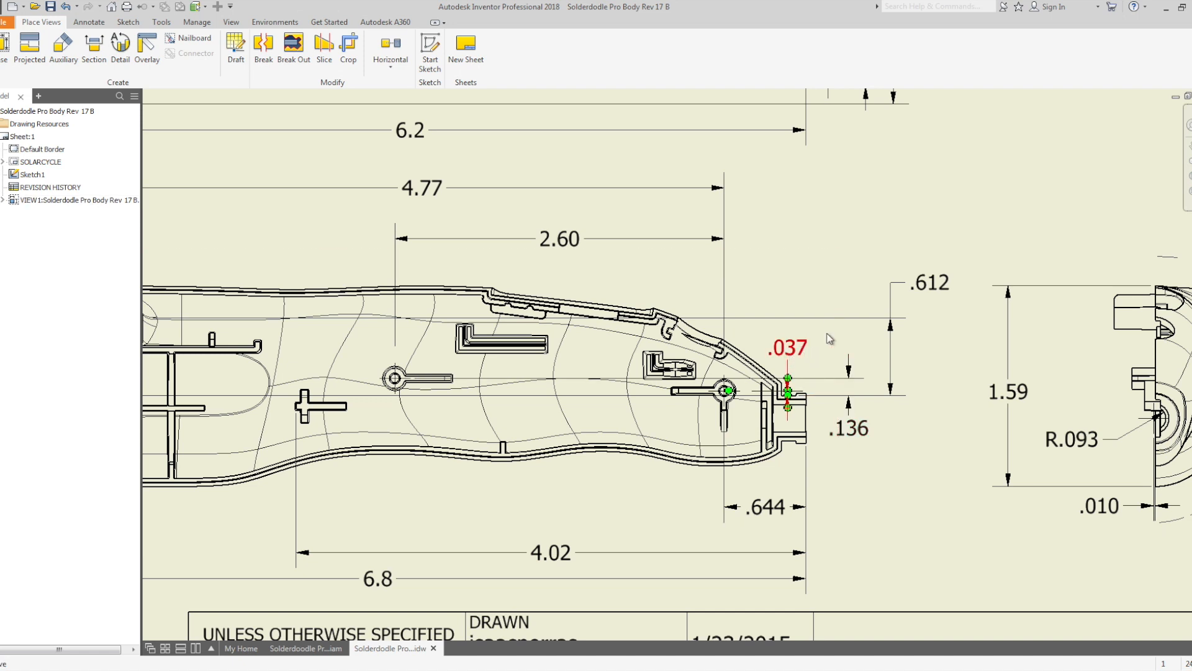
scroll(835, 329, up, 2)
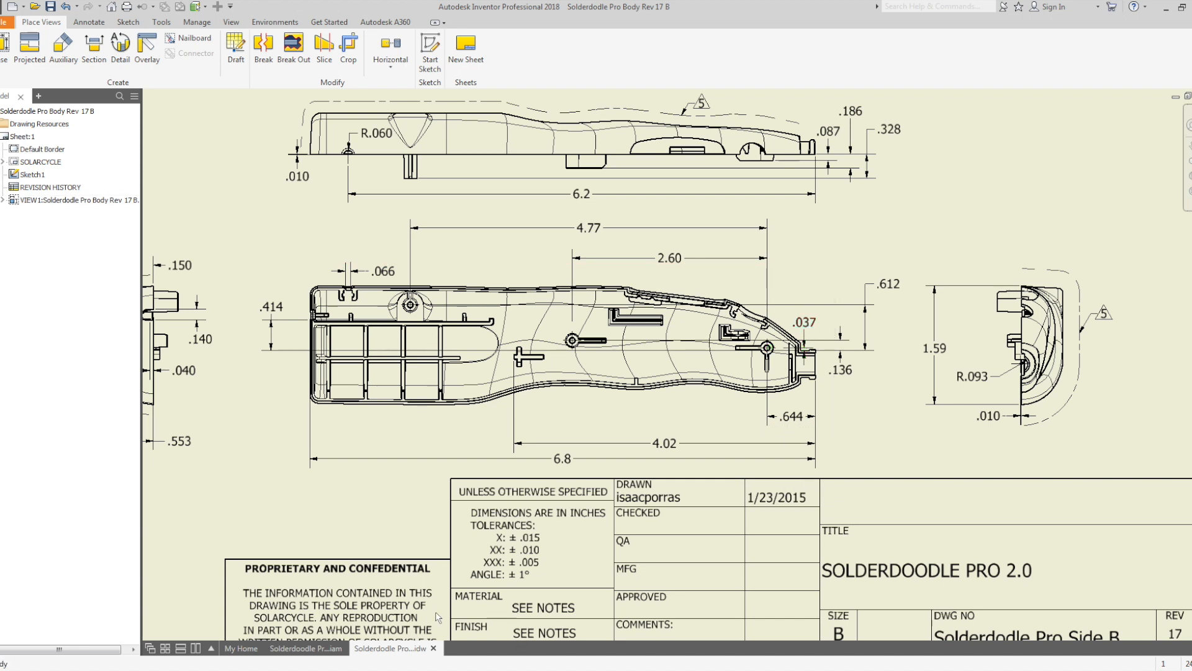
scroll(669, 441, up, 3)
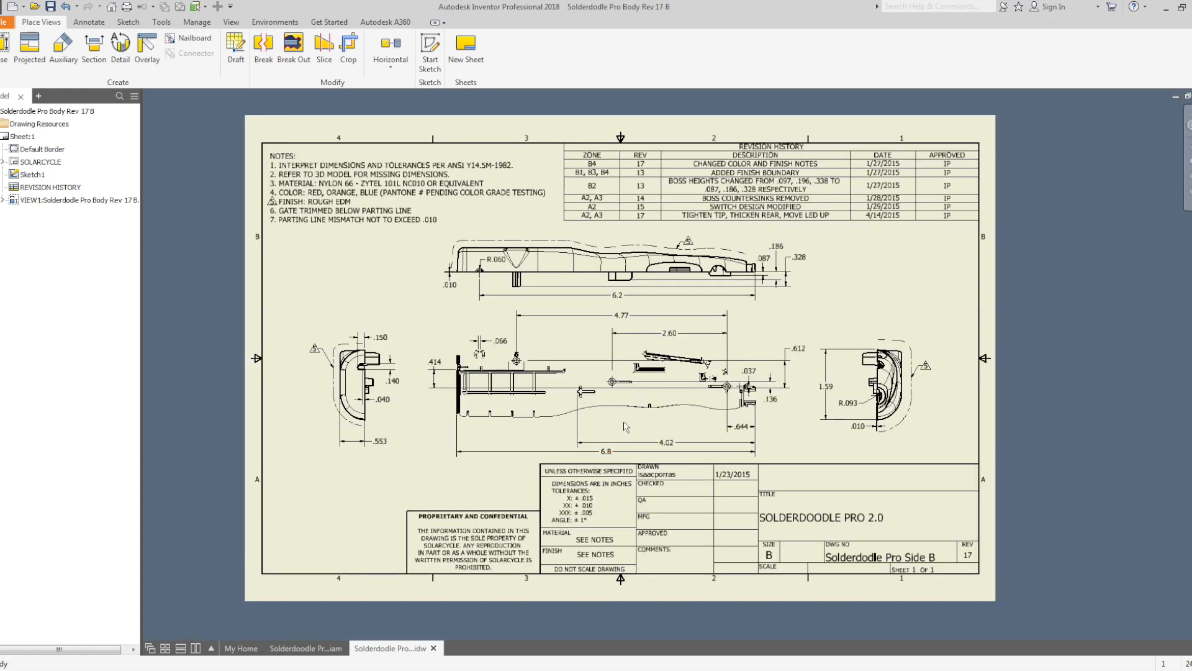
Compare the complete enclosure in the assembly with the full drawing sheet, ending on an angled front view of the assembly.
click(327, 649)
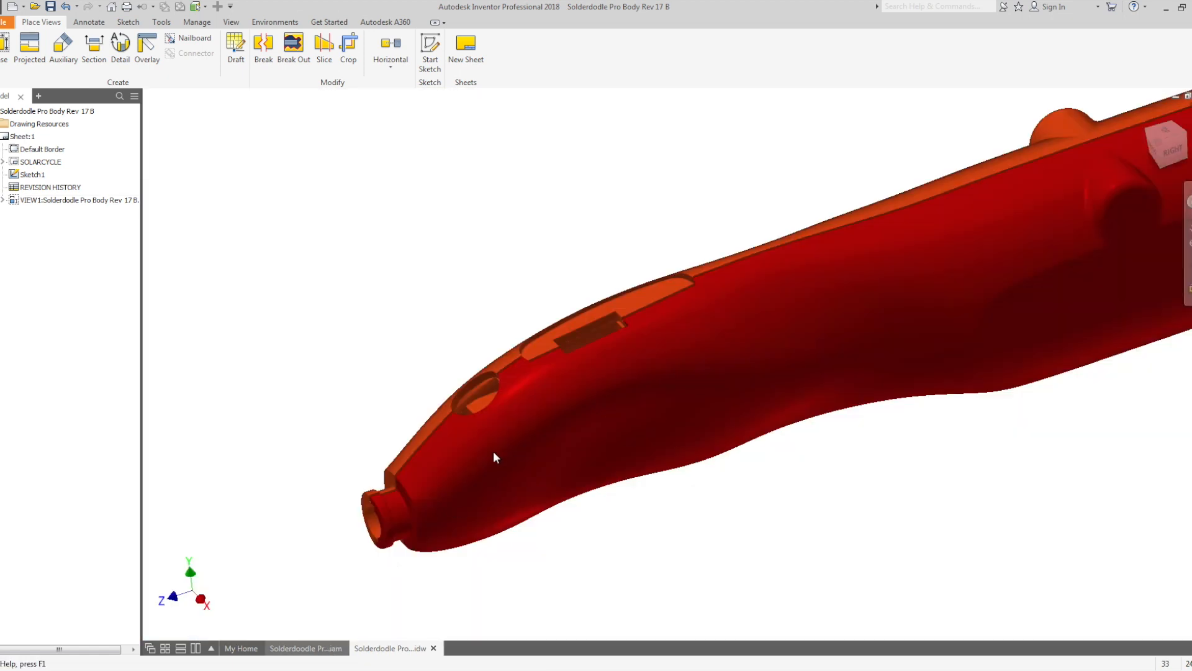
scroll(351, 522, up, 3)
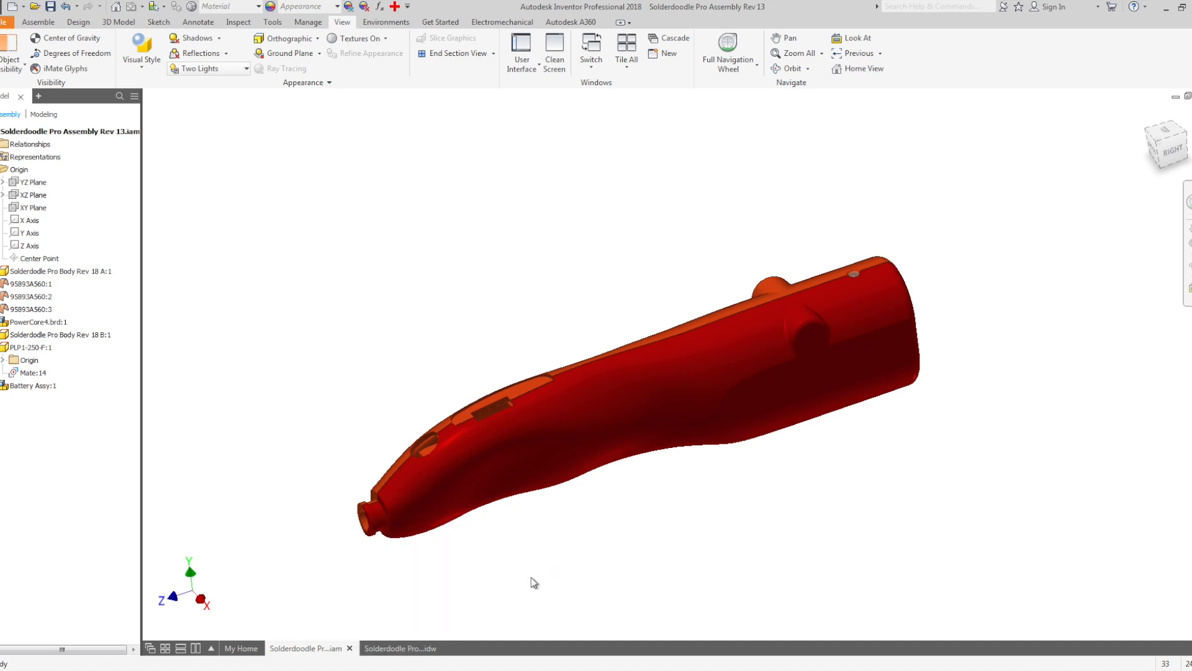
click(372, 647)
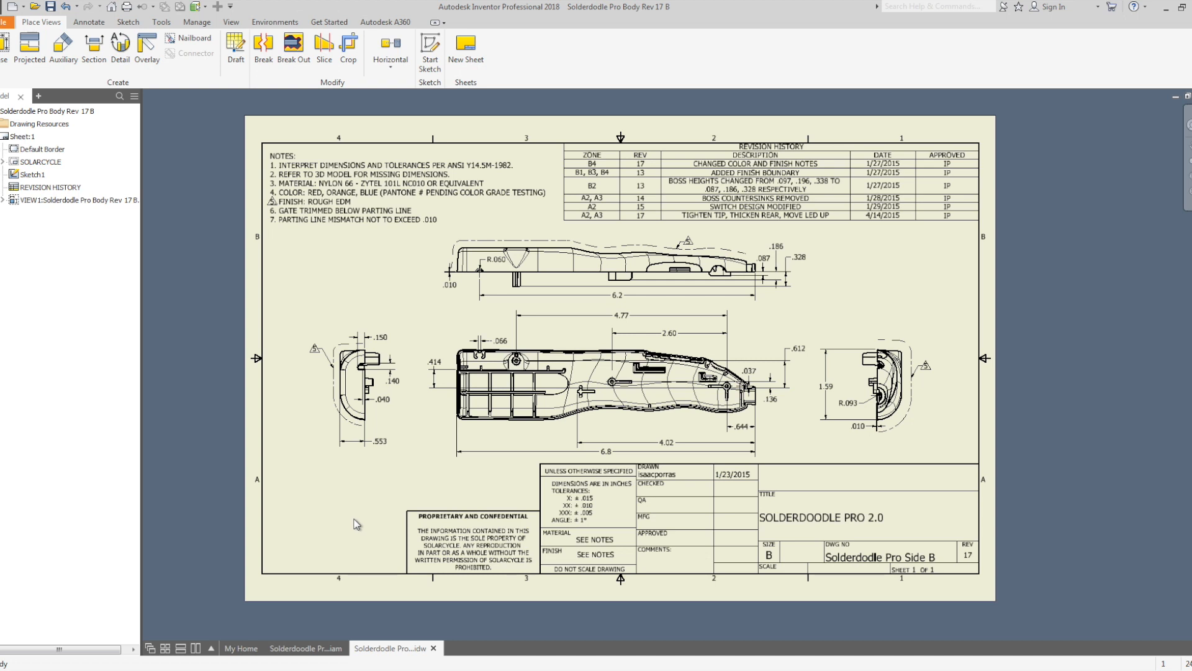
click(316, 648)
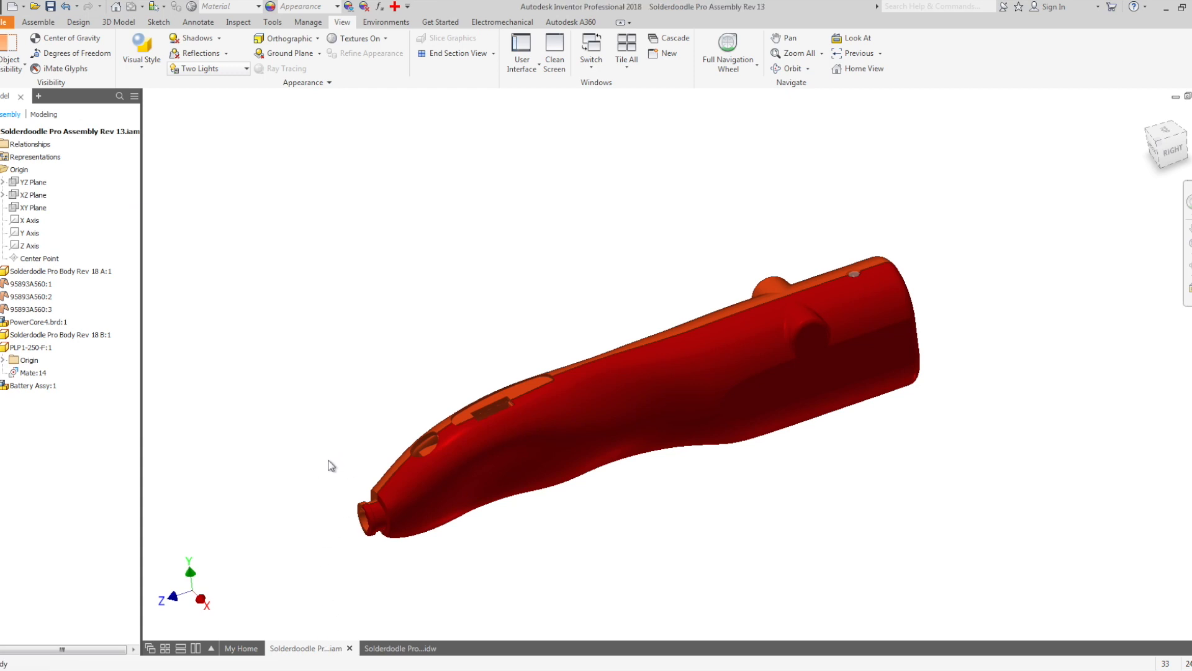
shift+middle_drag(324, 458, 380, 454)
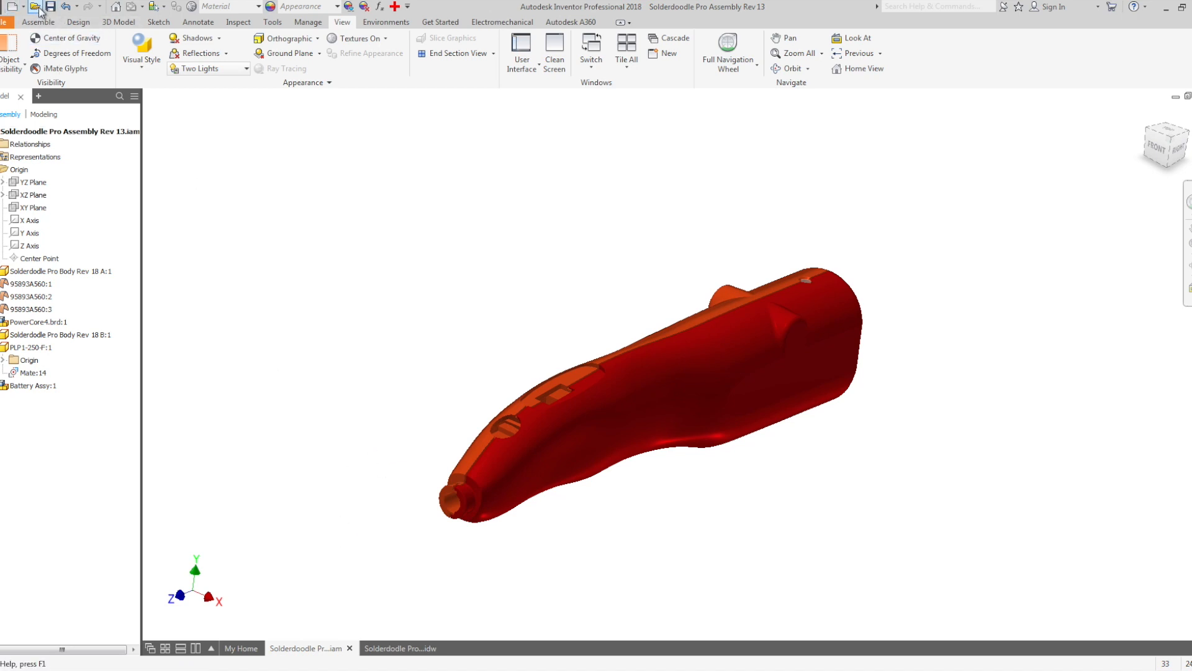
Switch to Chrome and look over the Creo trial, McMaster-Carr and GrabCAD pages, ending on the McMaster-Carr thread-forming screws.
mouse_move(366, 643)
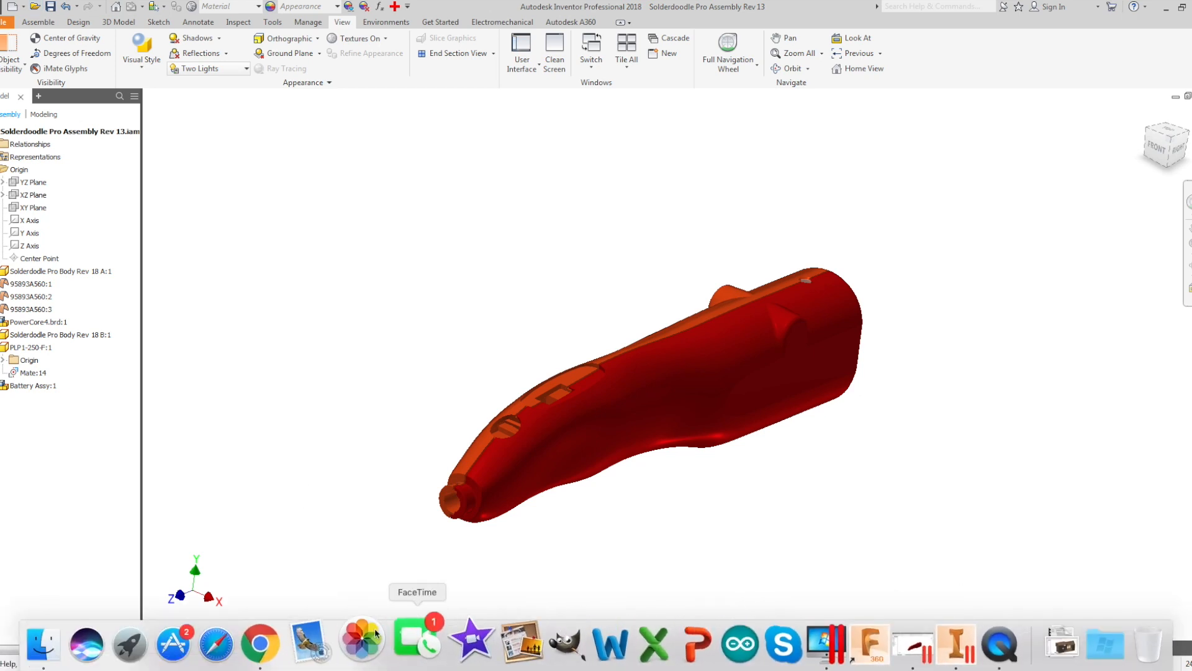
click(278, 644)
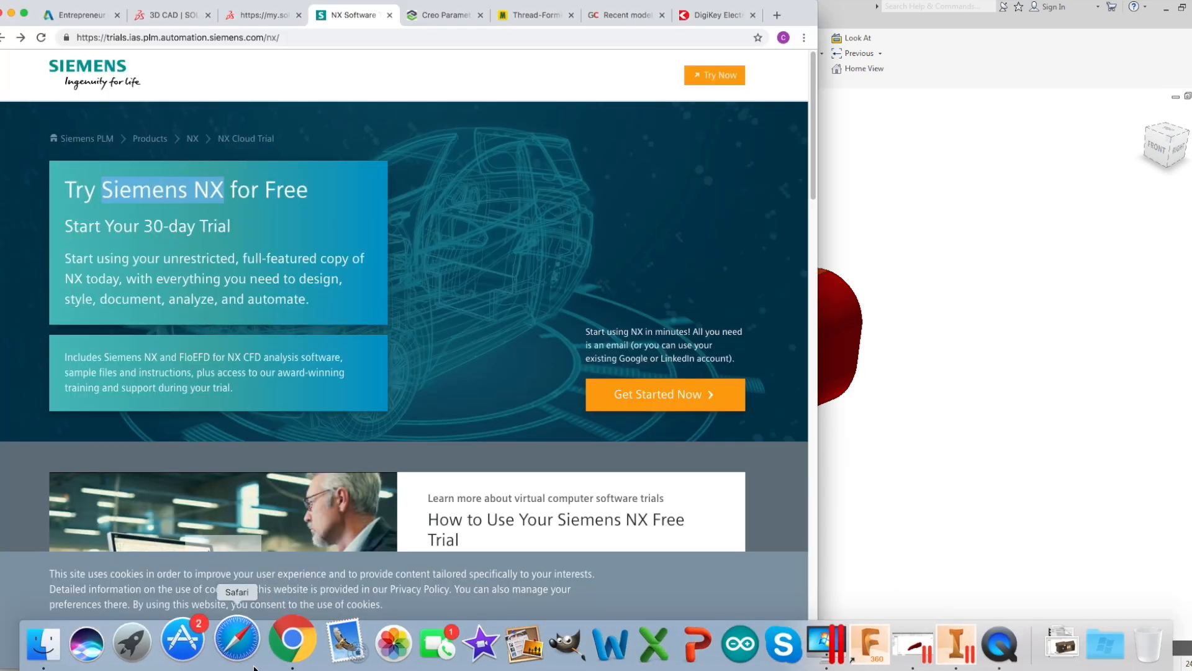
click(538, 19)
click(468, 24)
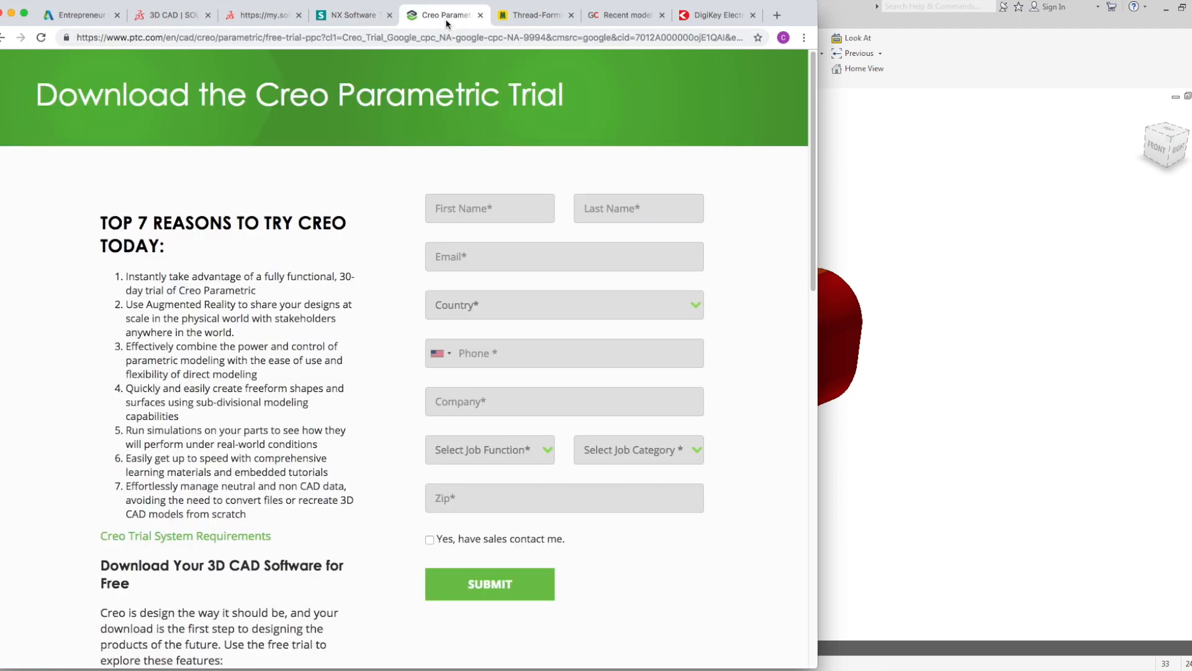
click(521, 21)
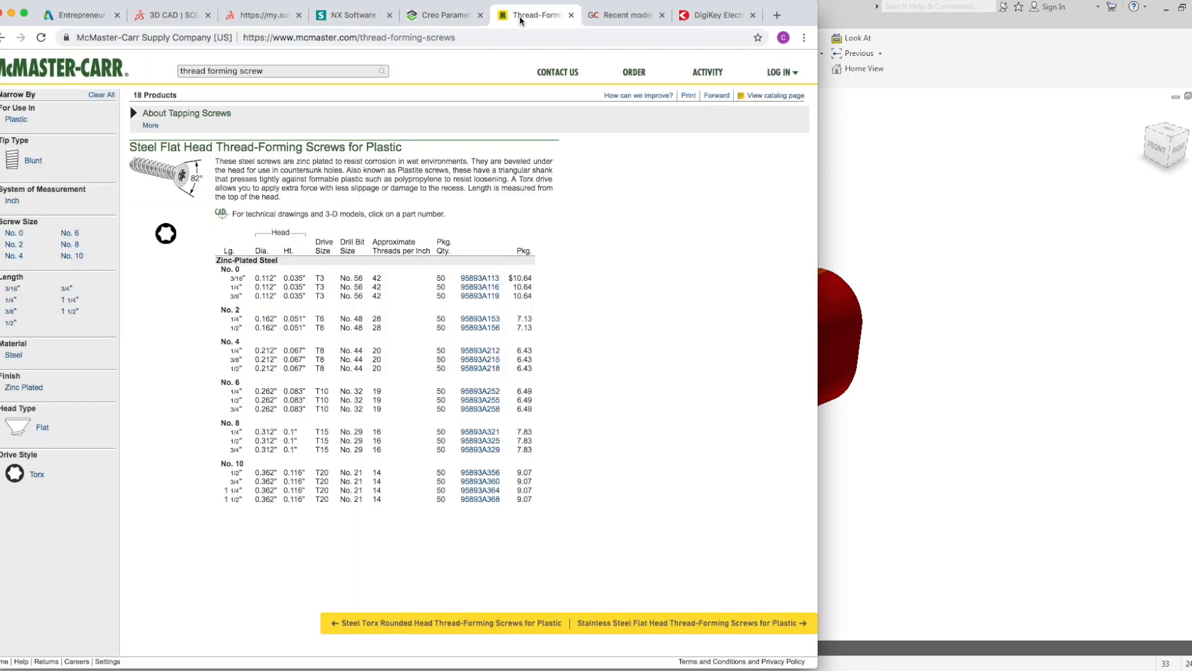
click(631, 20)
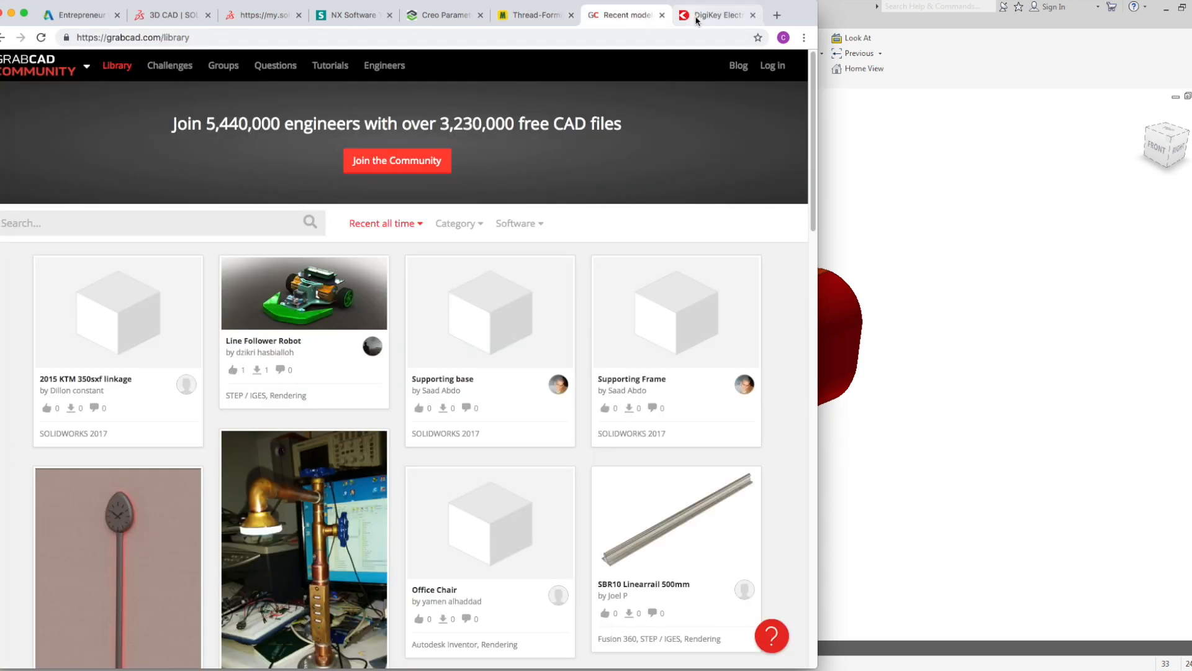
click(535, 15)
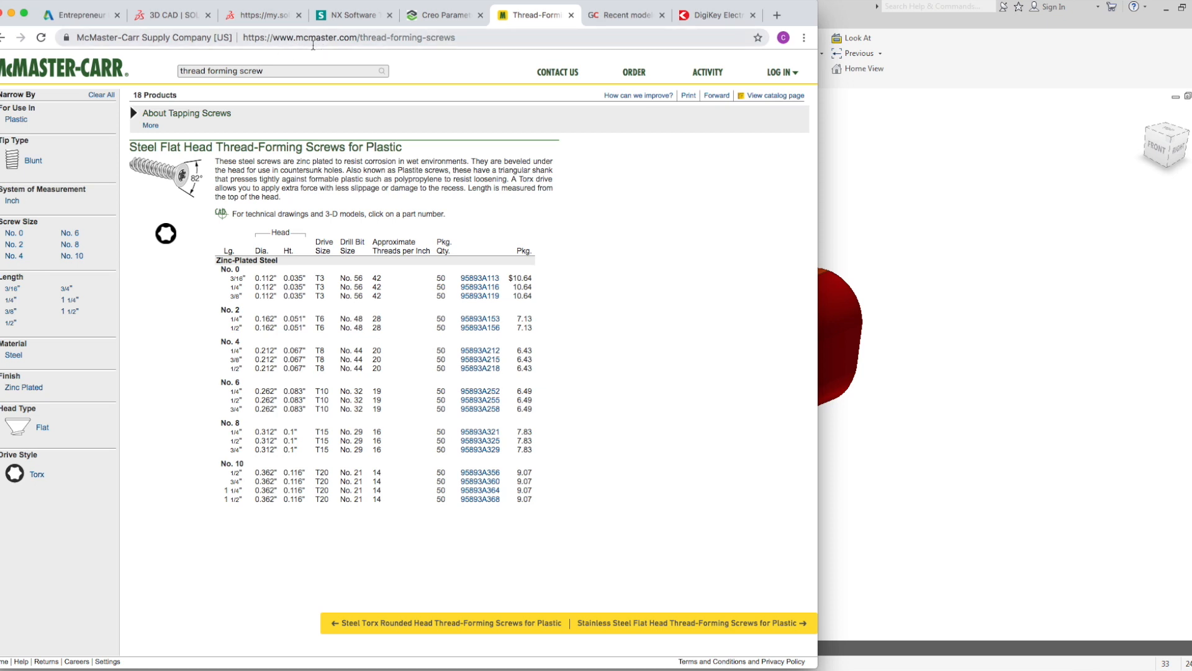
Examine the description of the steel flat head thread-forming screws for plastic.
mouse_move(166, 185)
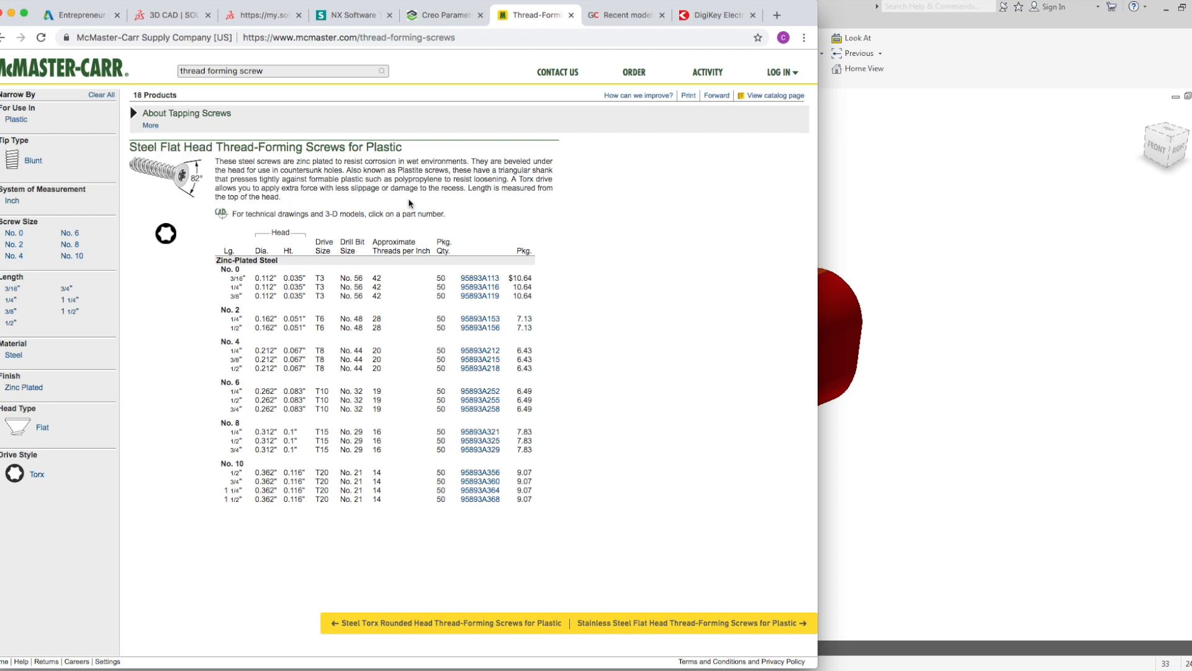
drag(283, 198, 215, 160)
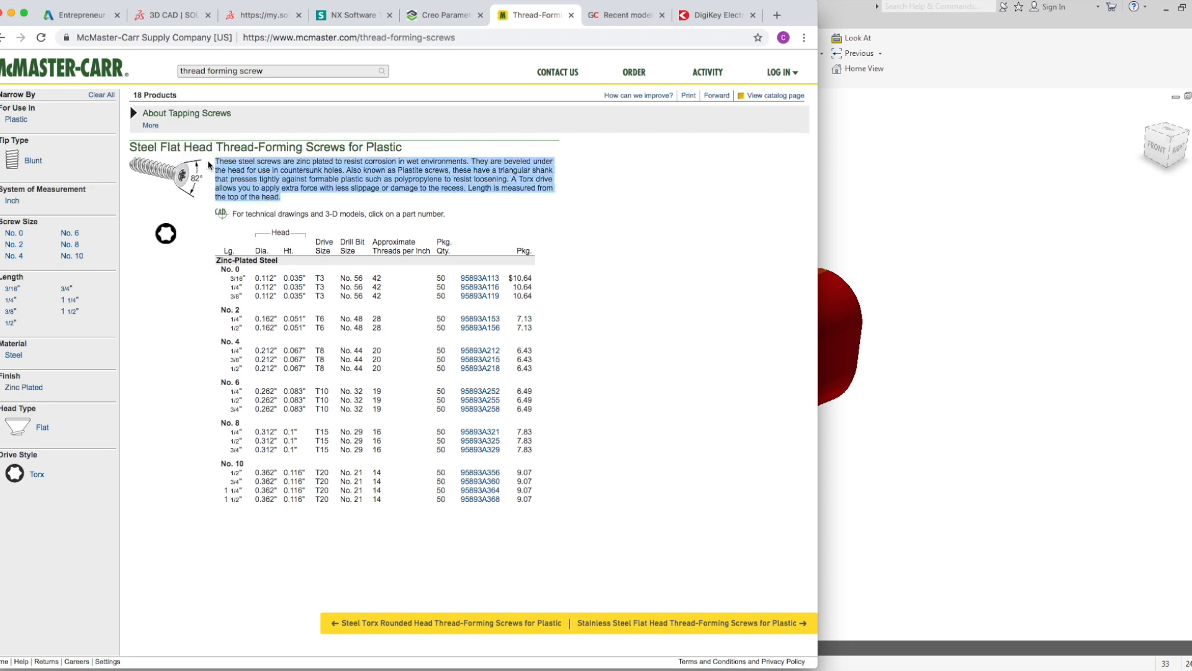
drag(287, 203, 215, 164)
click(286, 199)
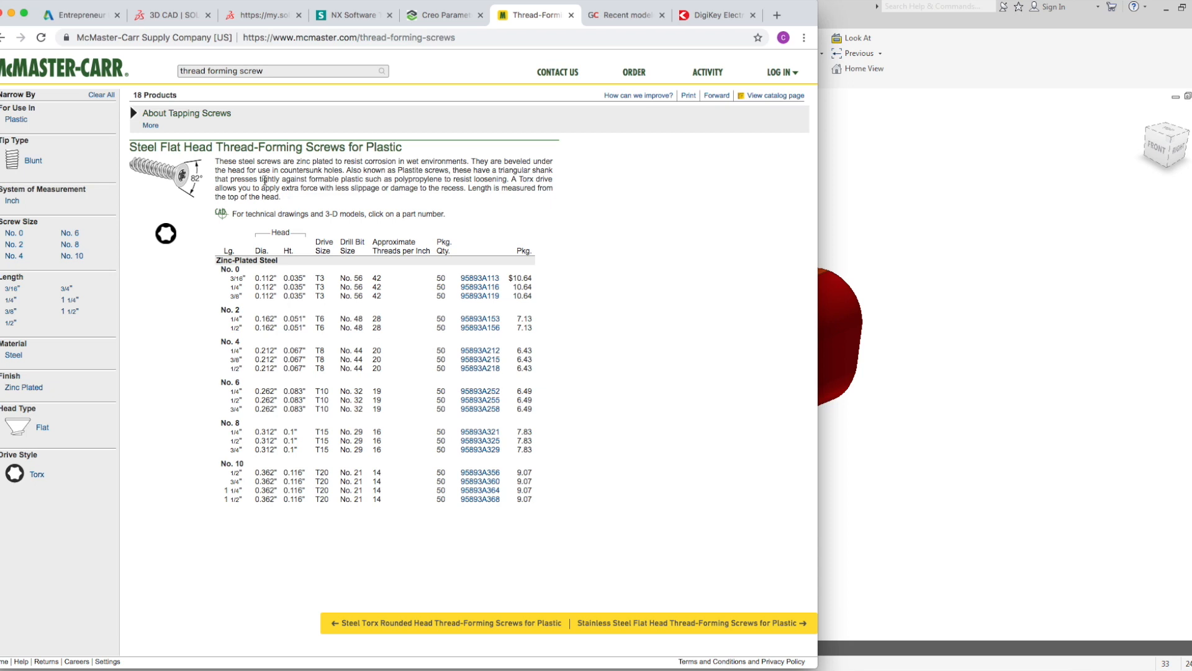
Search the McMaster-Carr catalog for "bushing".
click(239, 71)
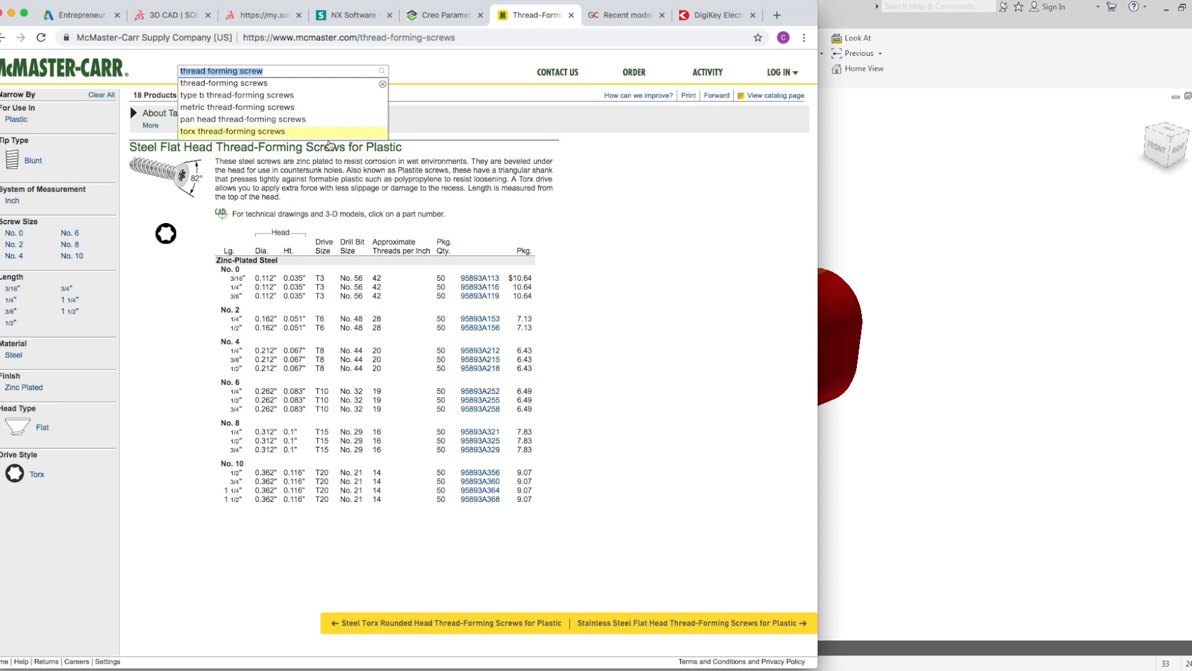
click(328, 146)
click(246, 76)
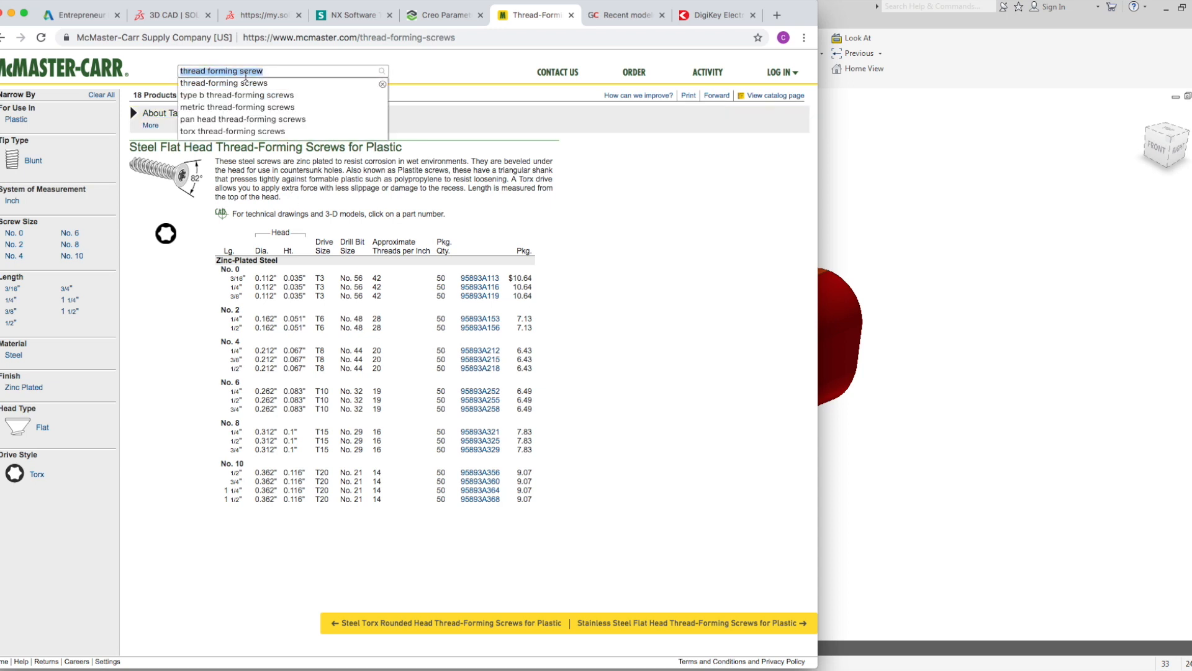
text(bushing)
key(Return)
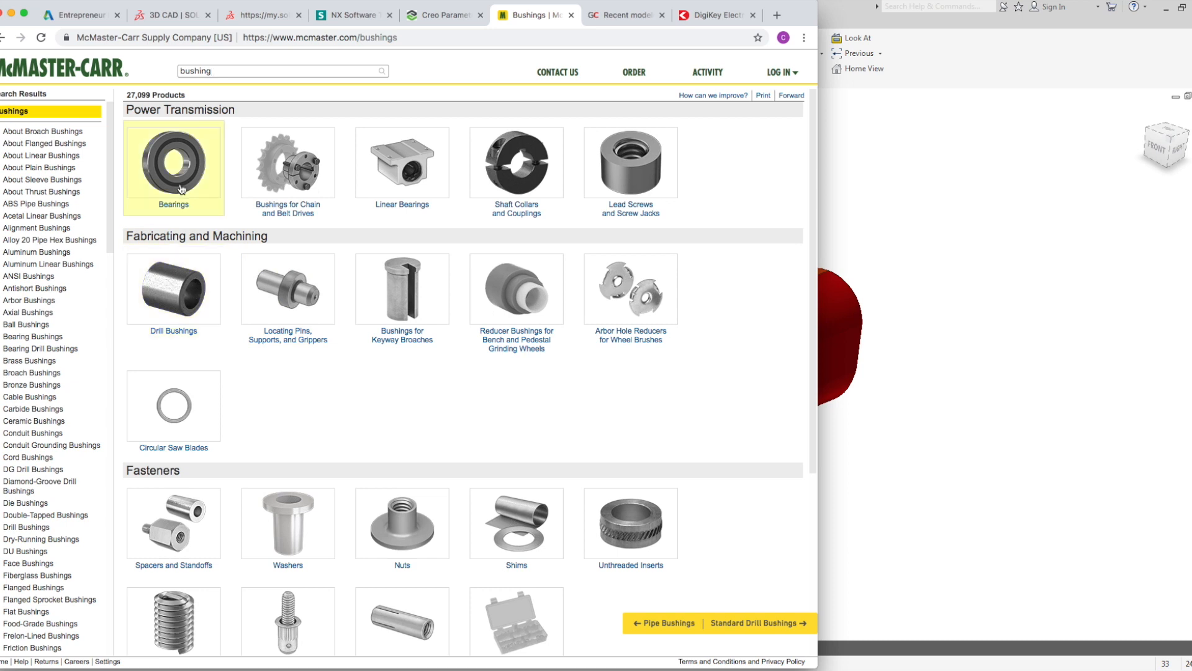
Go through bearings to the oil-embedded flanged sleeve bearings and open the product details of 6338K321 for a 3/64" shaft.
click(179, 174)
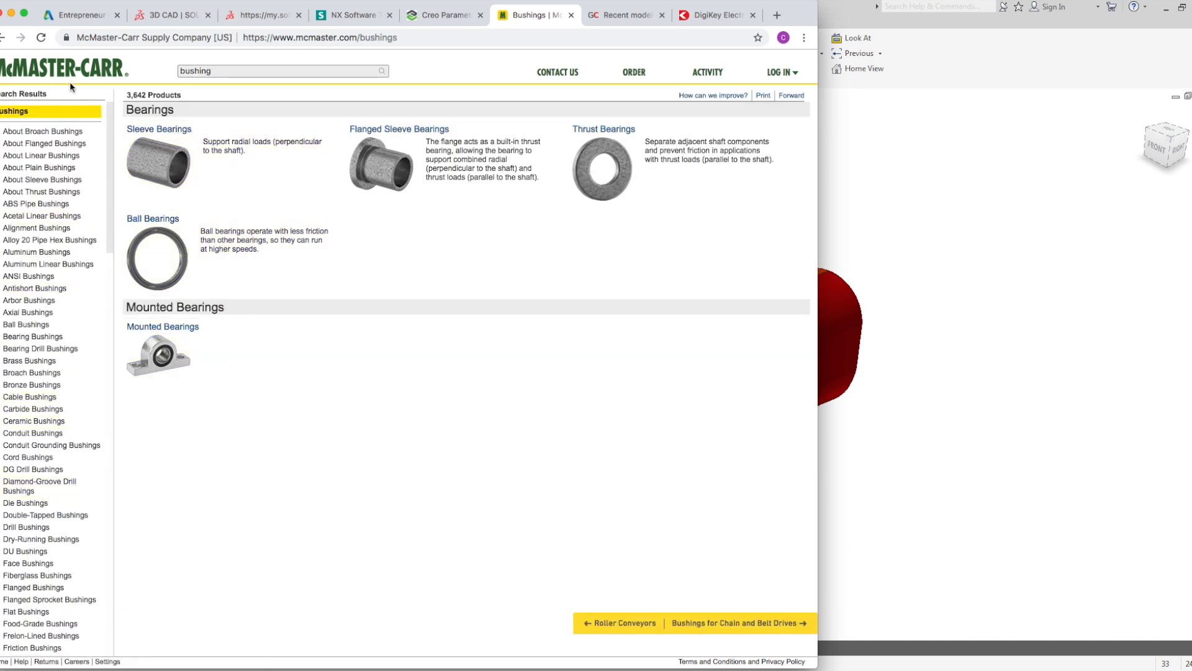
click(390, 137)
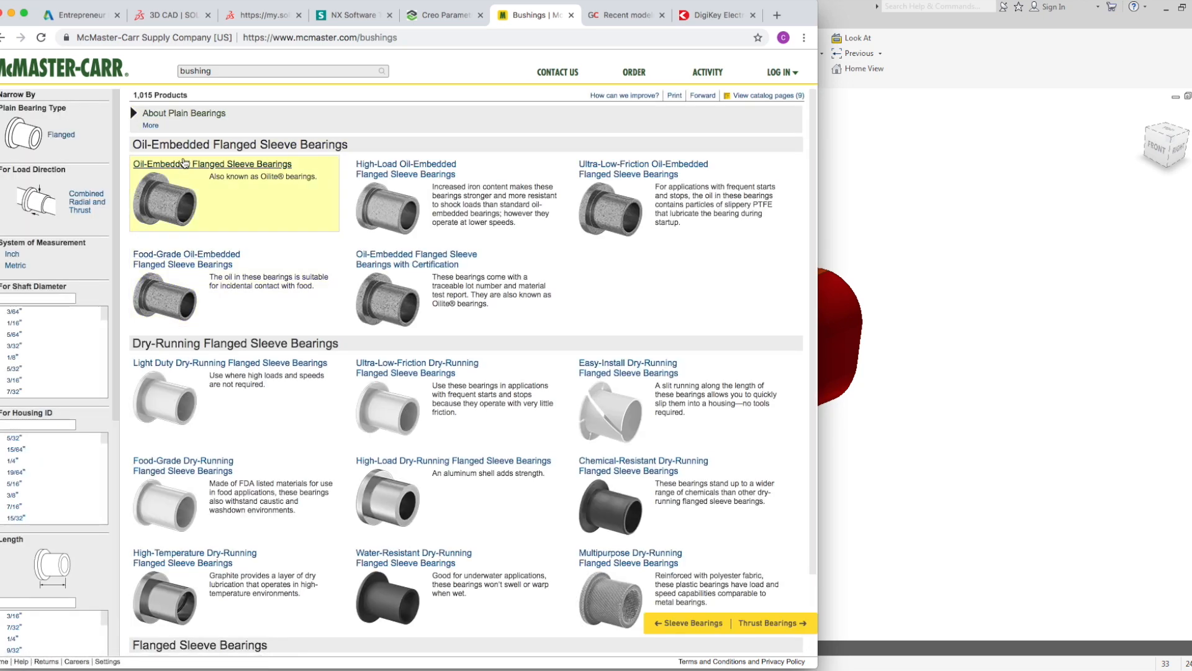
click(182, 170)
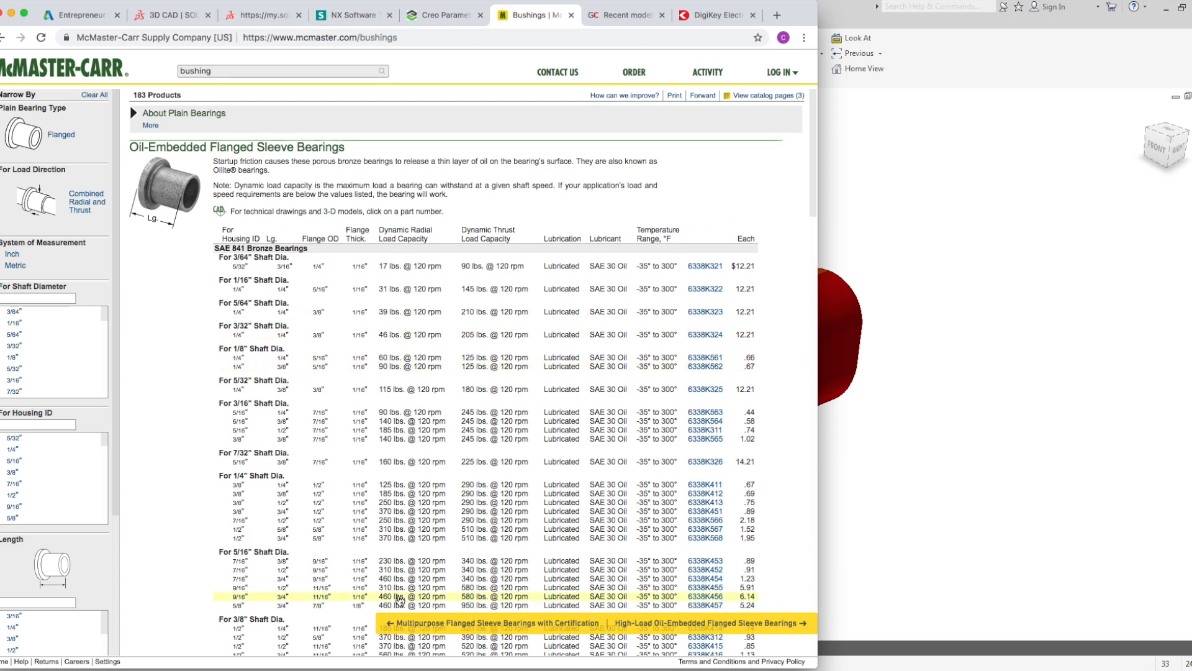
click(705, 266)
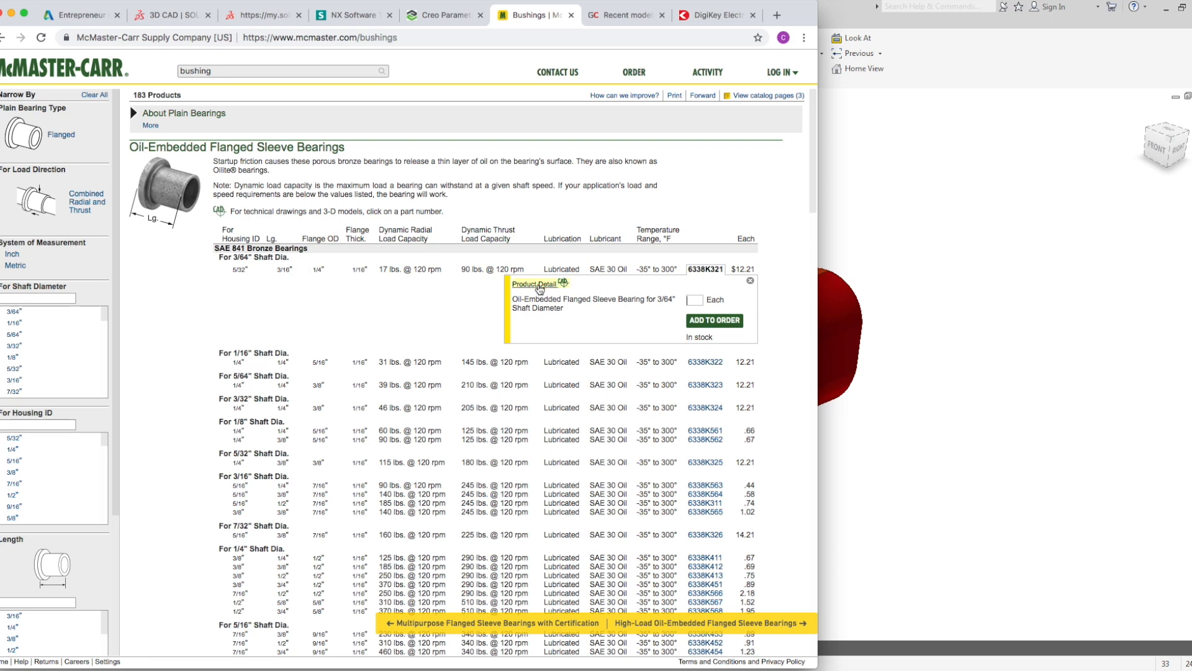
click(538, 286)
Set the CAD download format of the flanged sleeve bearing to 3-D STEP.
scroll(259, 363, down, 2)
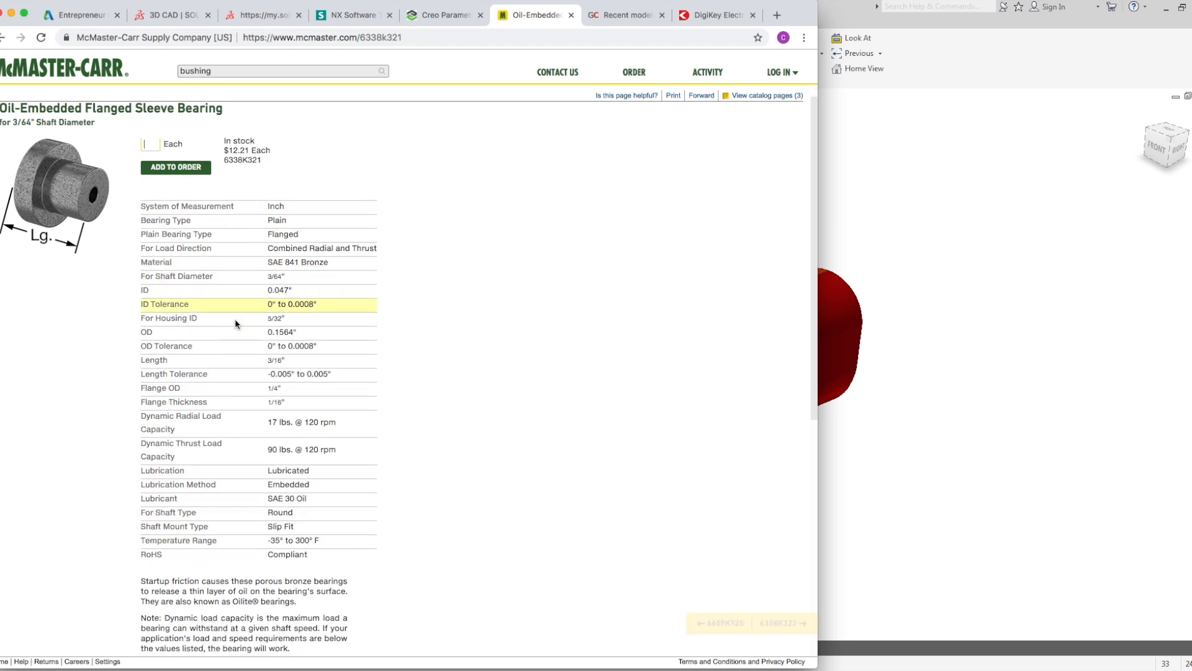
scroll(235, 319, down, 4)
scroll(245, 313, down, 2)
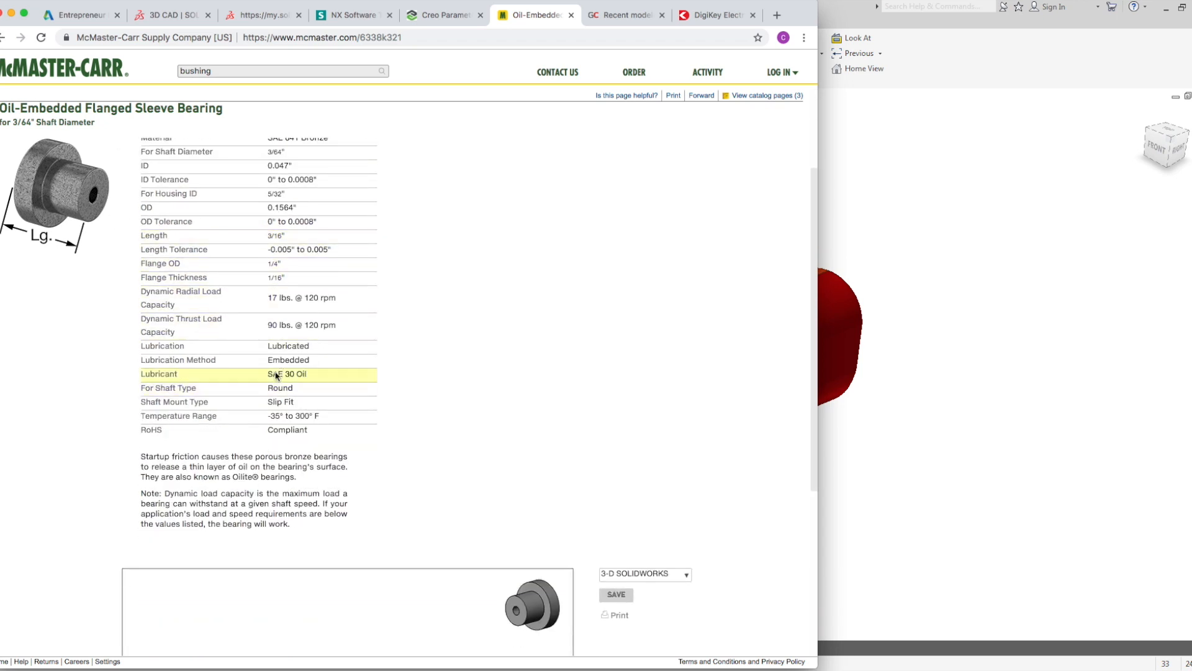
scroll(323, 404, down, 7)
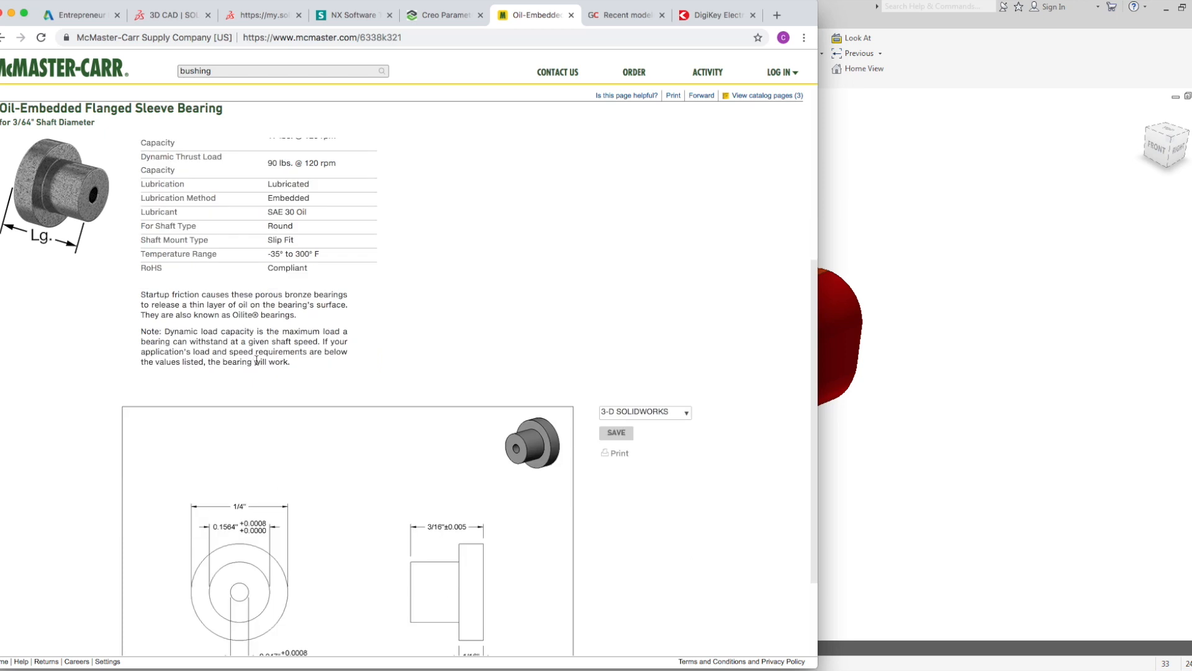
click(687, 348)
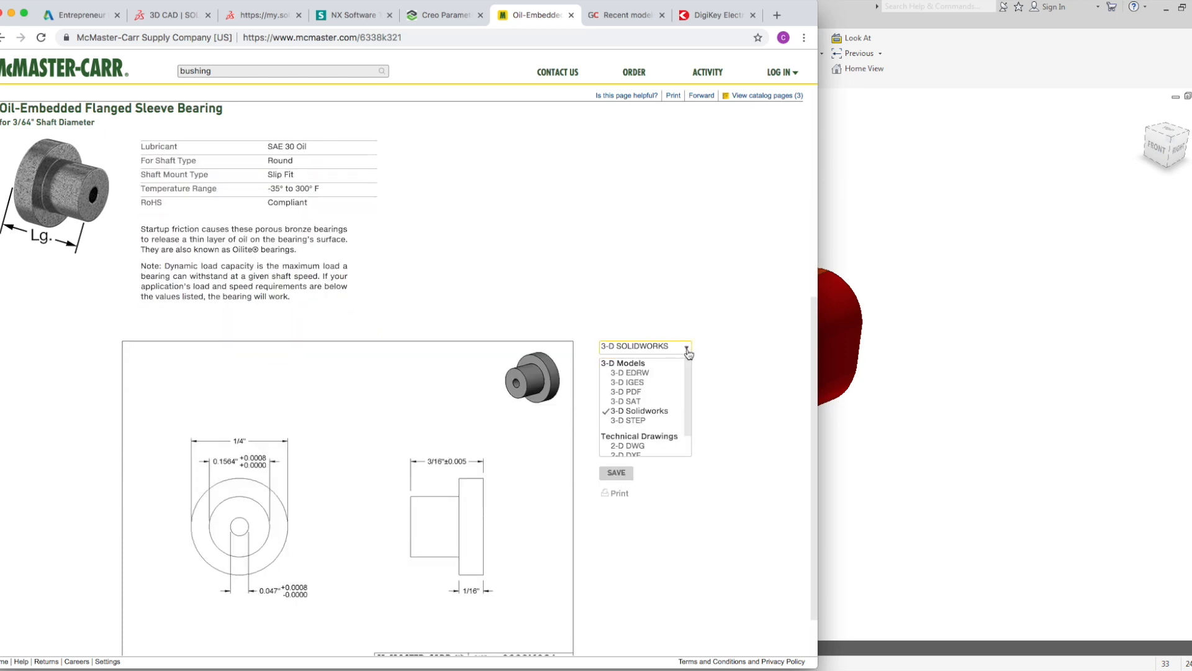
click(640, 421)
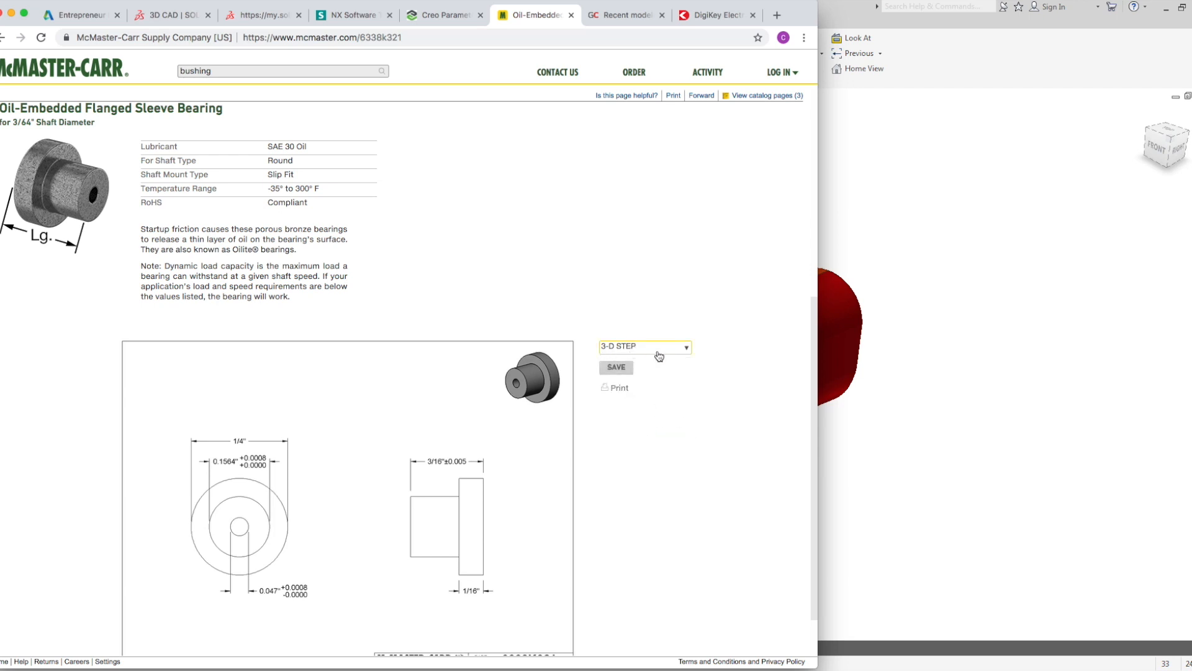
click(687, 351)
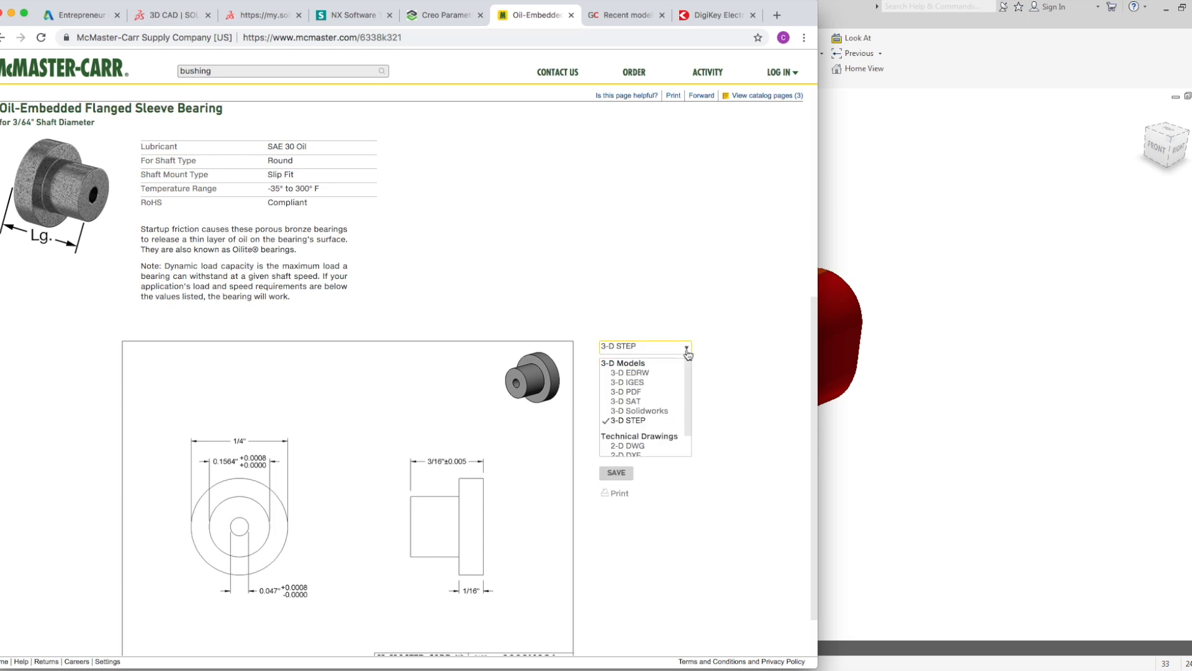
click(642, 422)
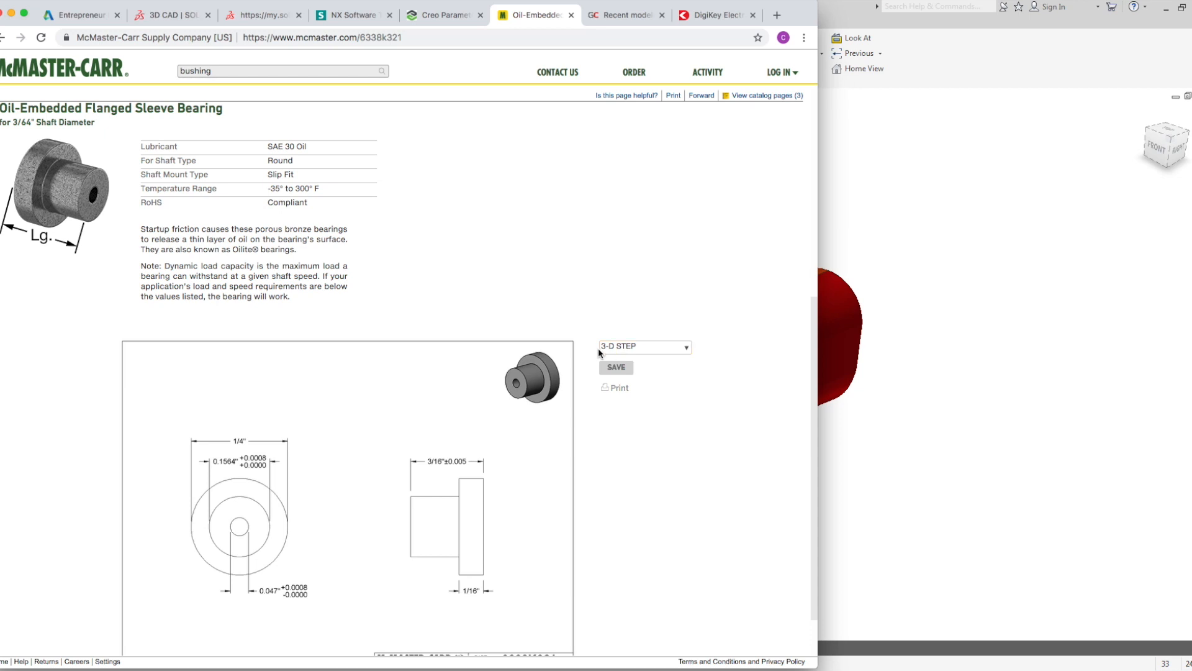
Download the flanged sleeve bearing's 3-D STEP model from its product page.
scroll(627, 360, down, 1)
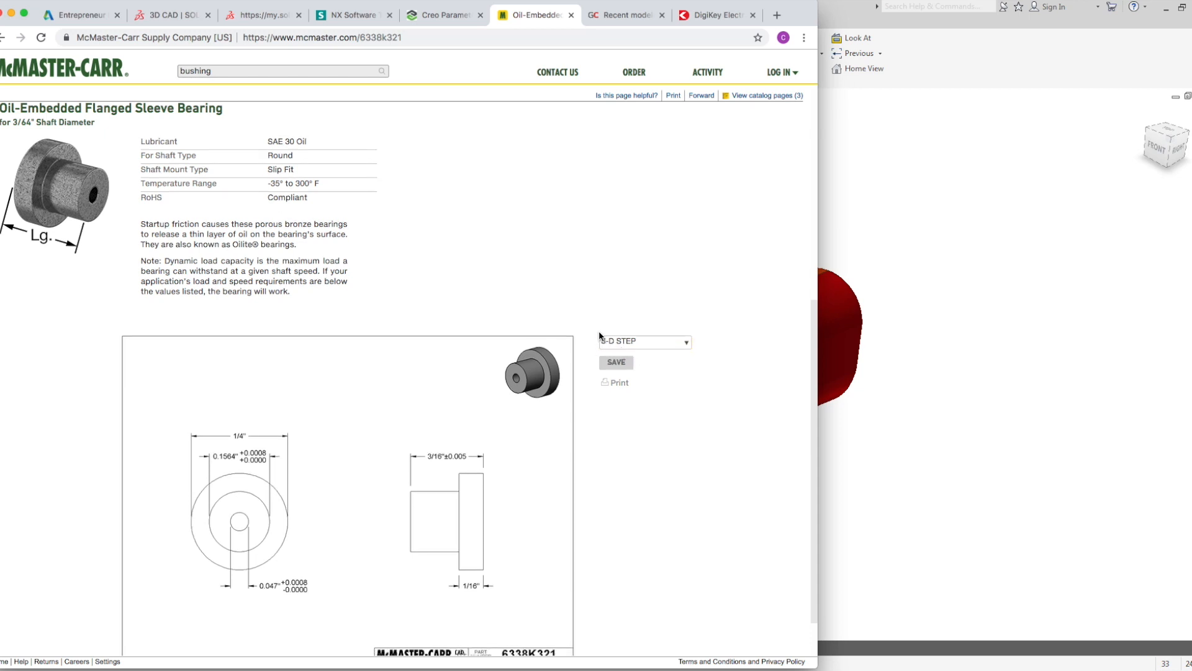
click(684, 343)
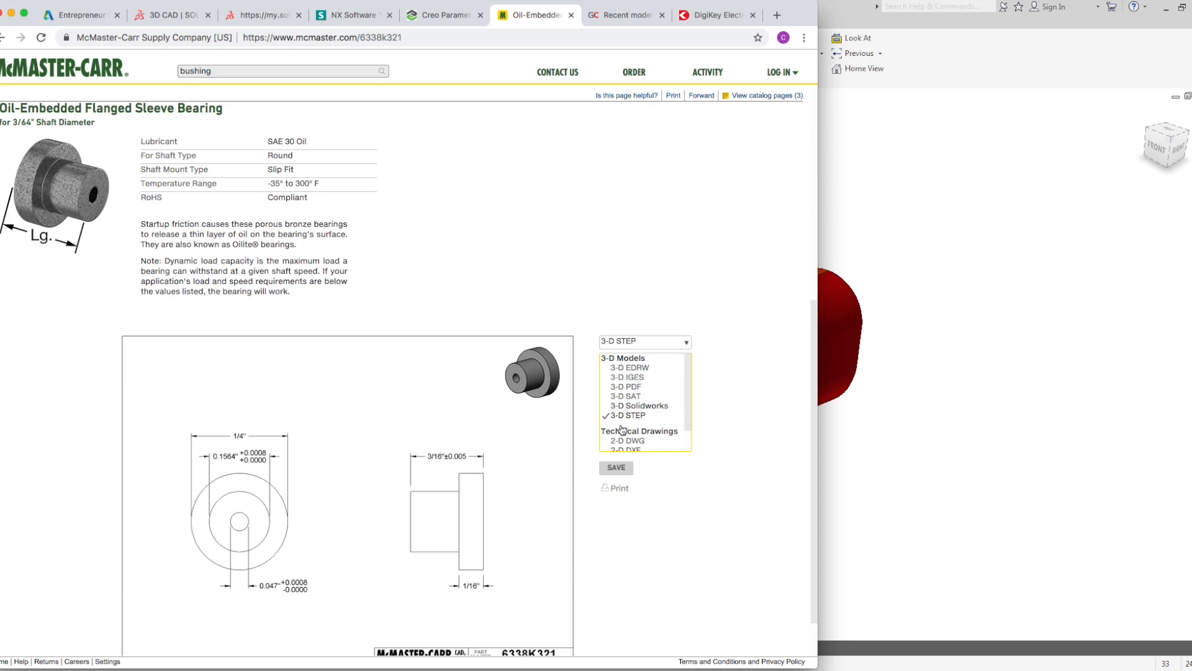
click(617, 469)
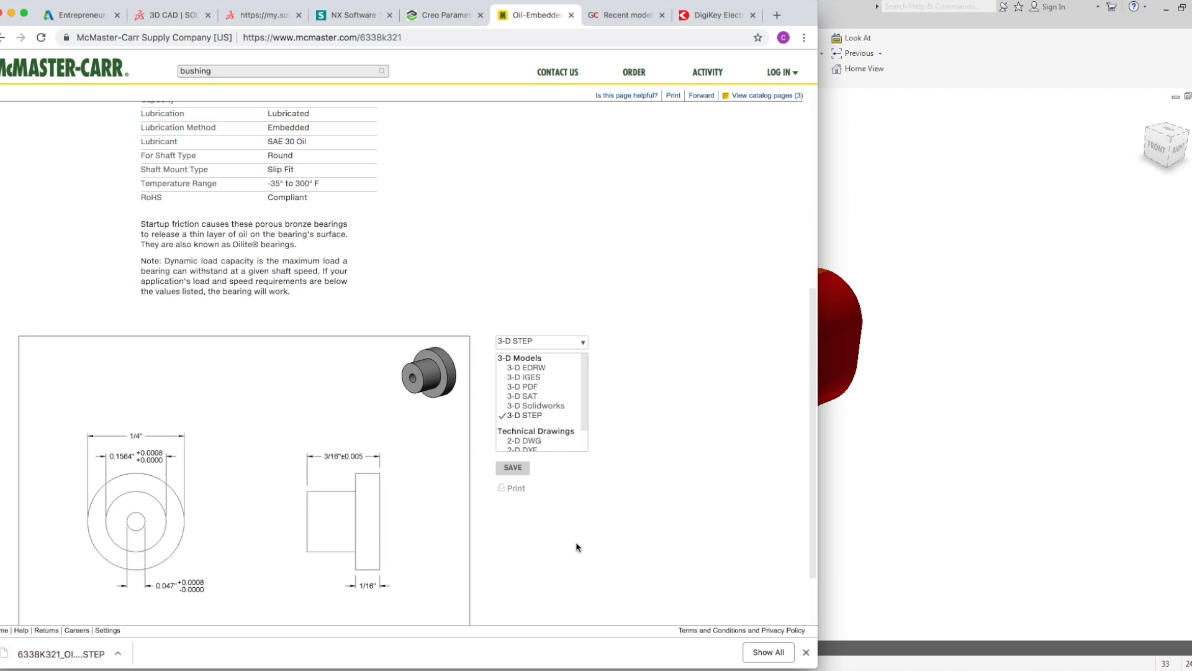
scroll(577, 526, up, 2)
scroll(583, 533, up, 5)
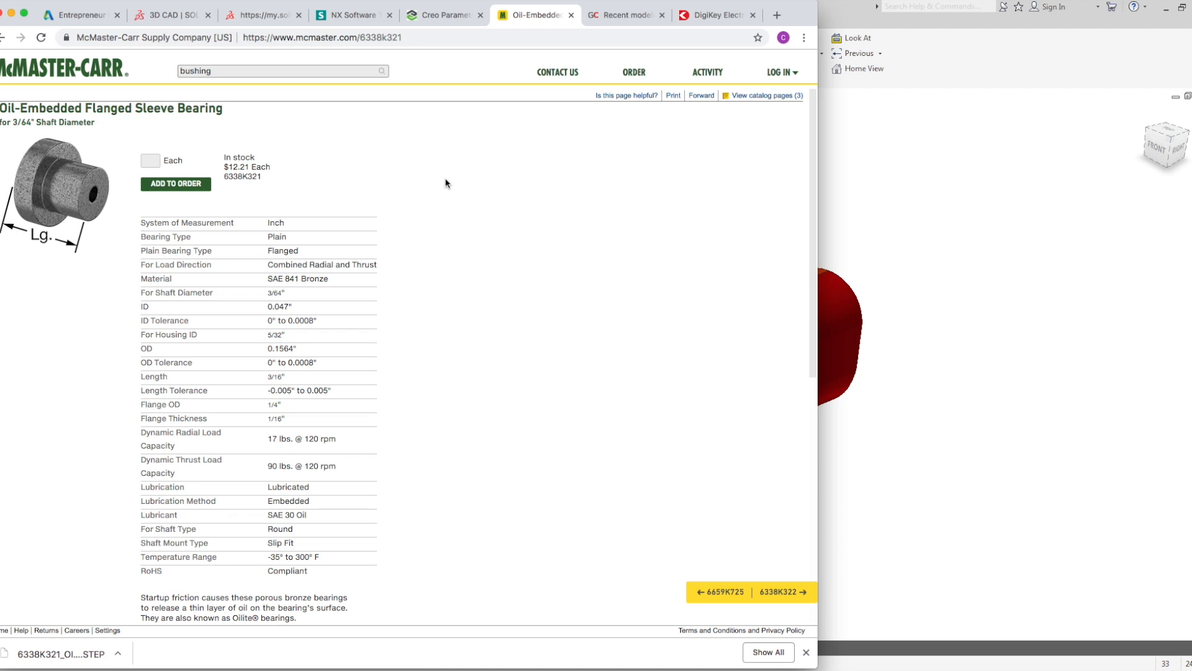
Open the GrabCAD library and browse the recent models and the file formats they are offered in.
click(626, 18)
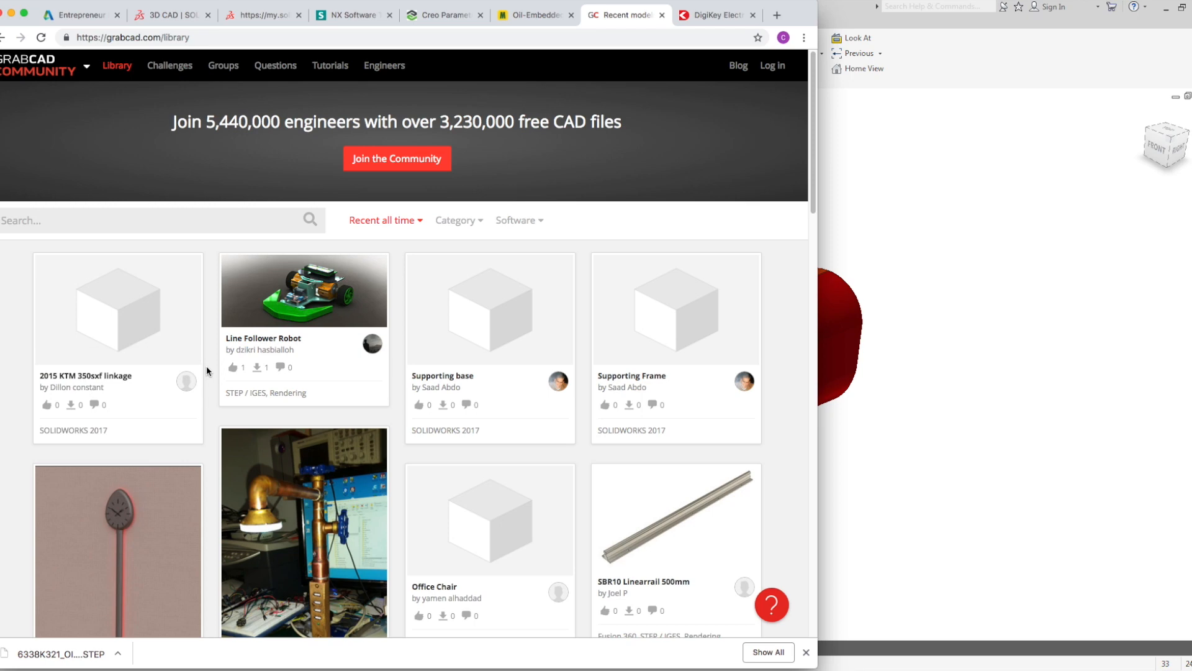
scroll(207, 367, down, 6)
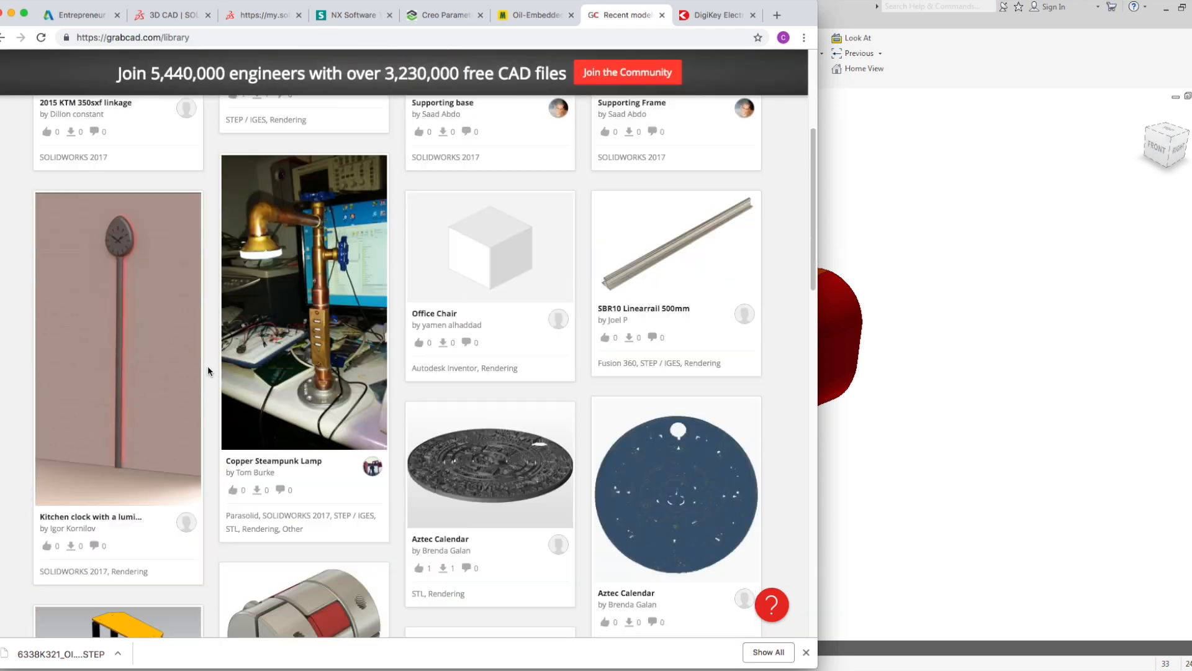
scroll(207, 363, down, 3)
scroll(207, 364, down, 3)
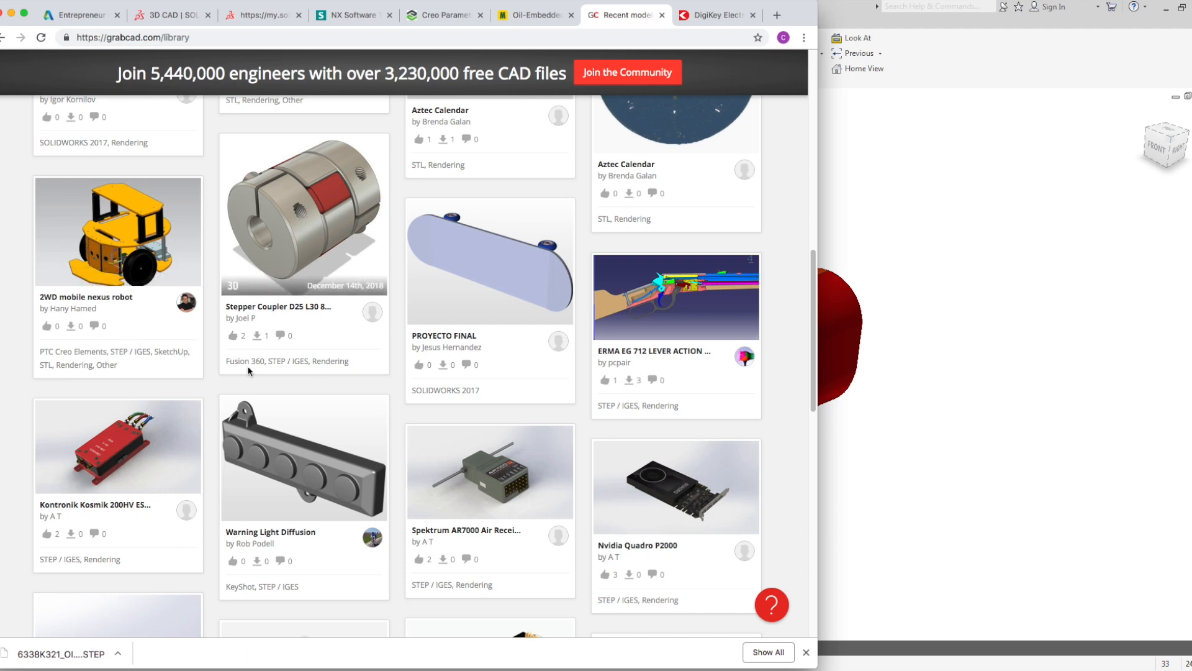
scroll(243, 371, down, 3)
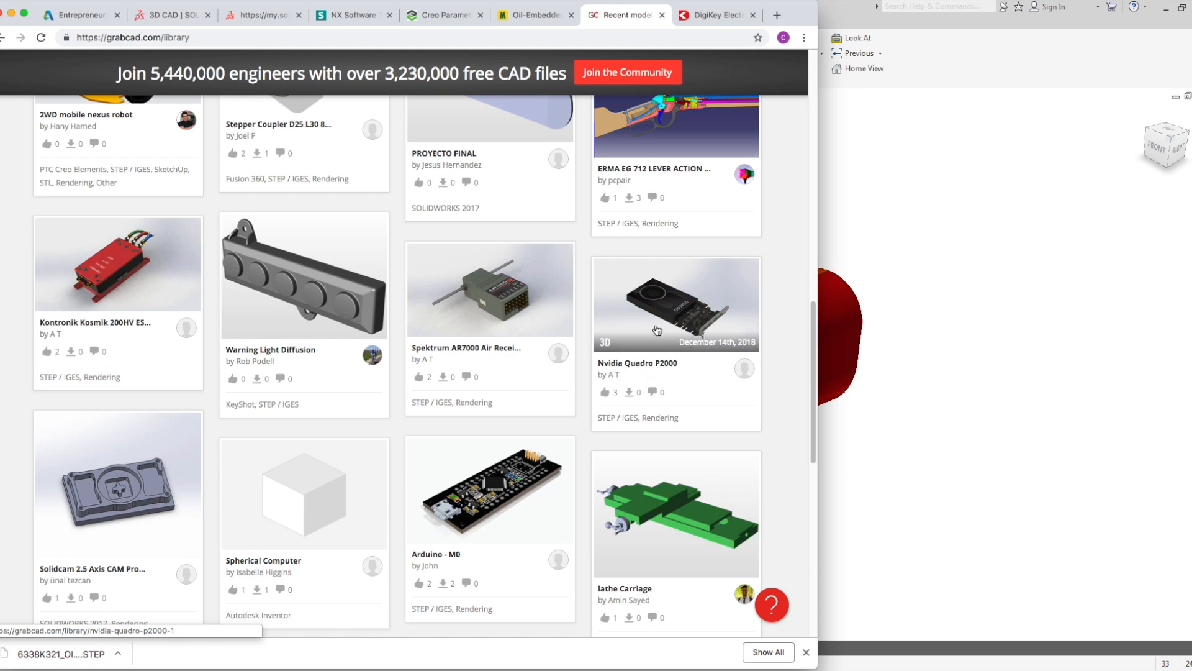
scroll(534, 392, up, 3)
scroll(565, 416, up, 1)
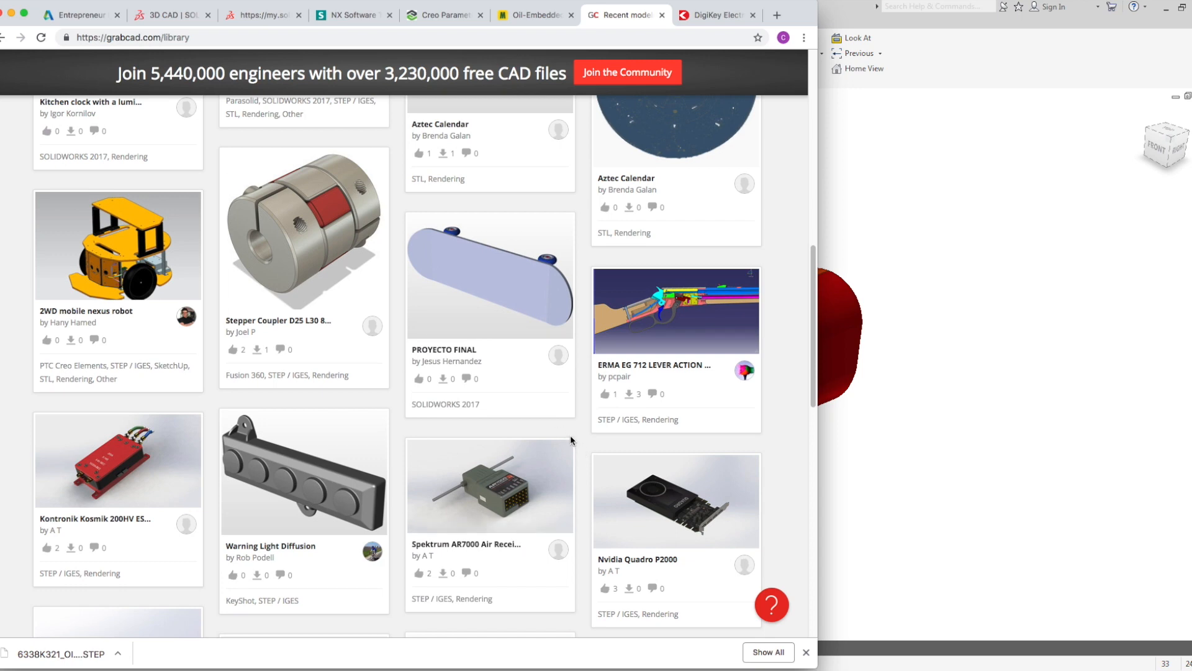
scroll(575, 447, up, 4)
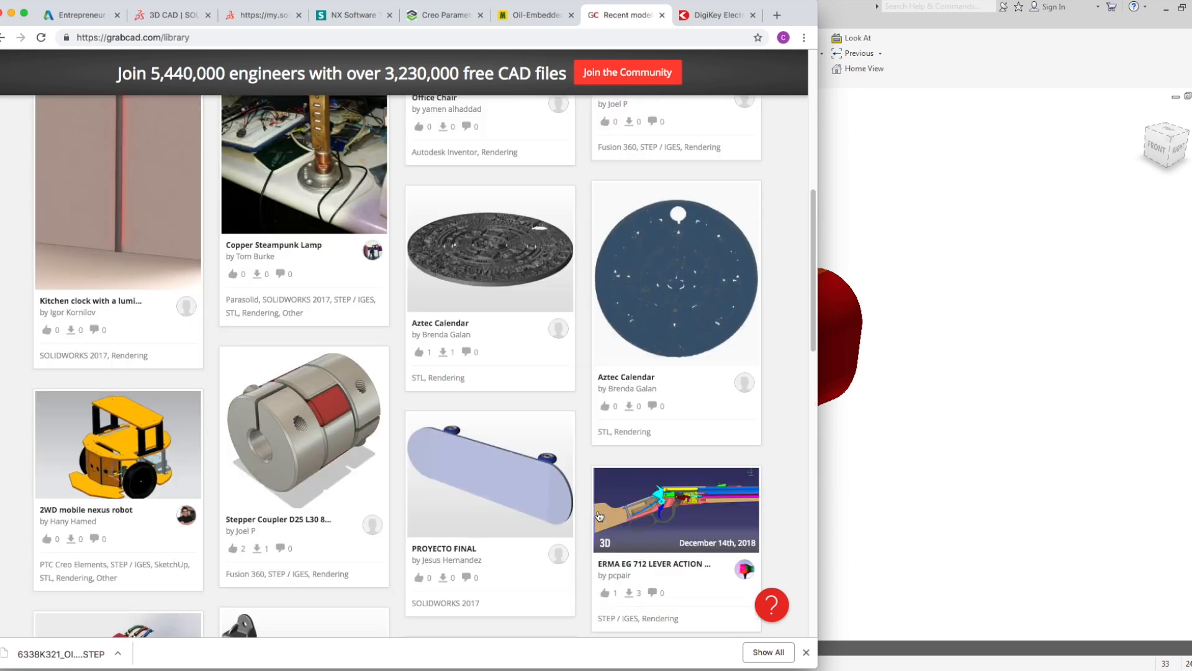
scroll(596, 503, up, 8)
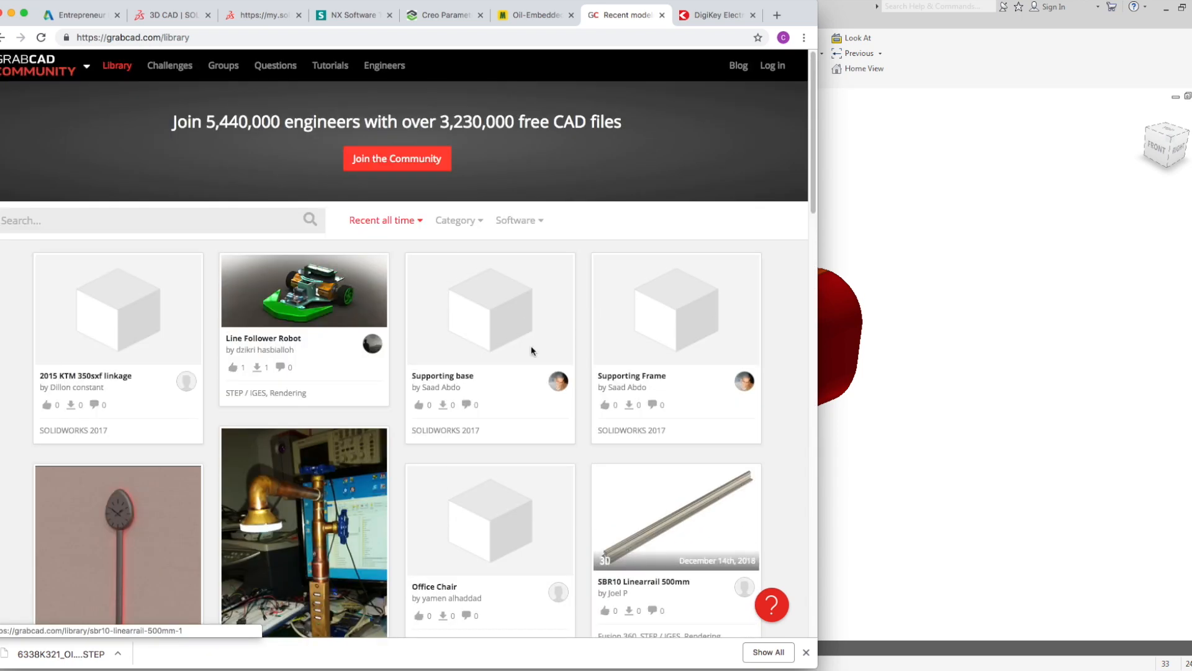
Search the GrabCAD library for "computer".
click(76, 215)
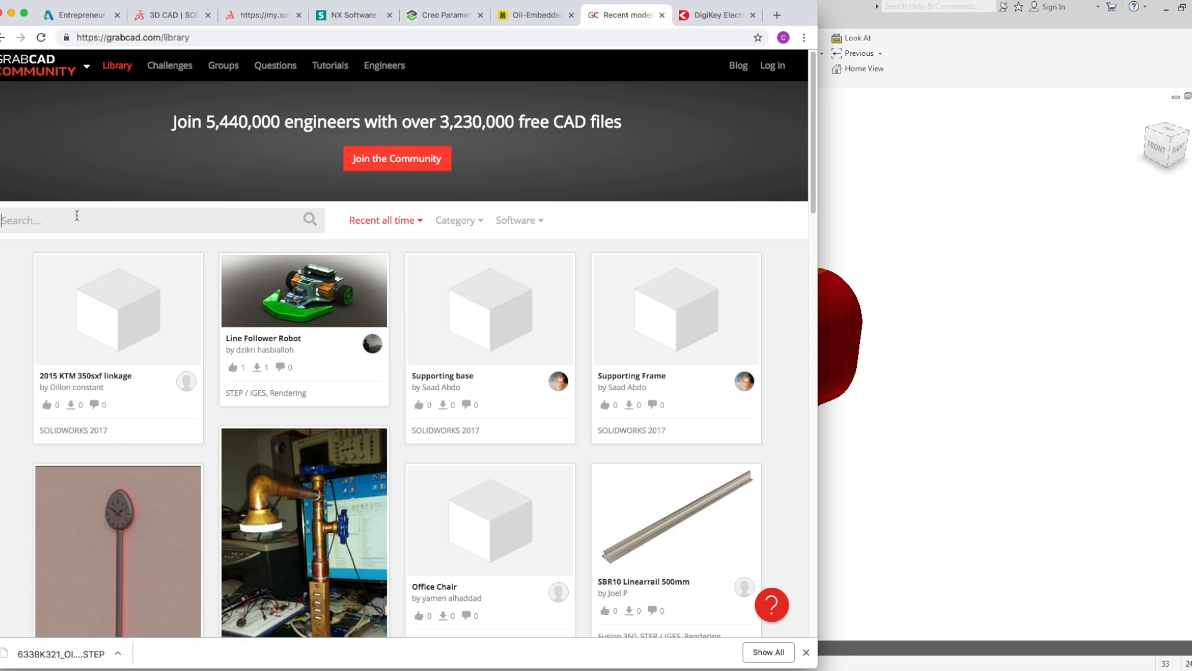
text(computer)
key(Return)
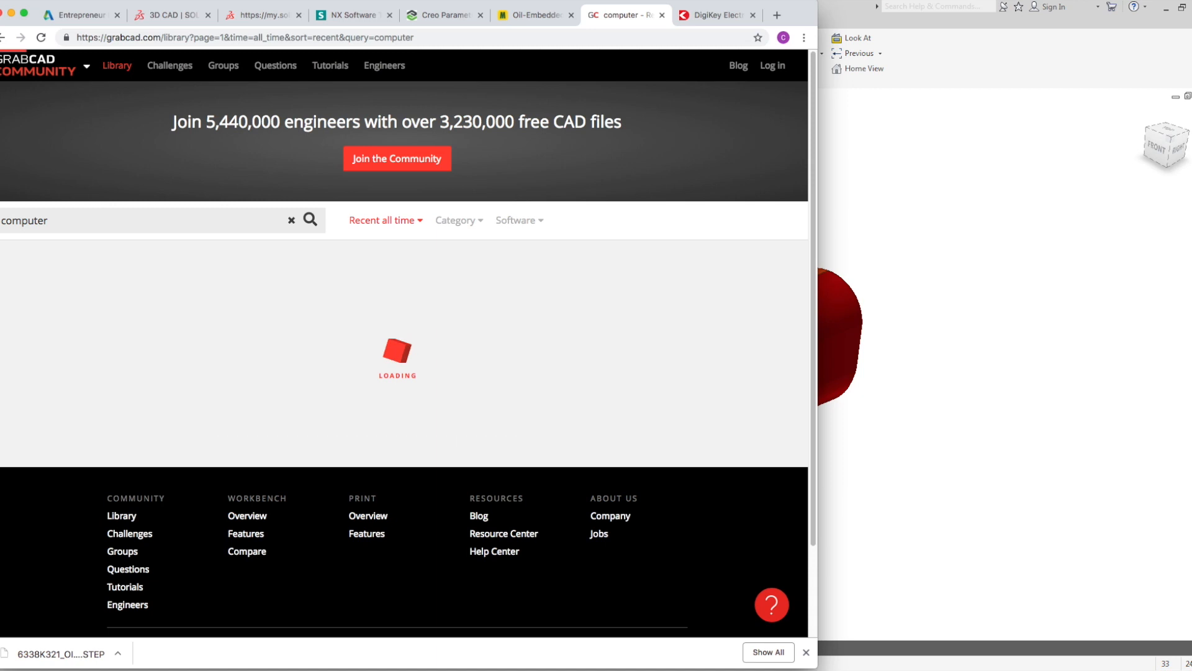
Browse the computer-related GrabCAD models and examine which file formats each one is offered in.
scroll(155, 292, down, 1)
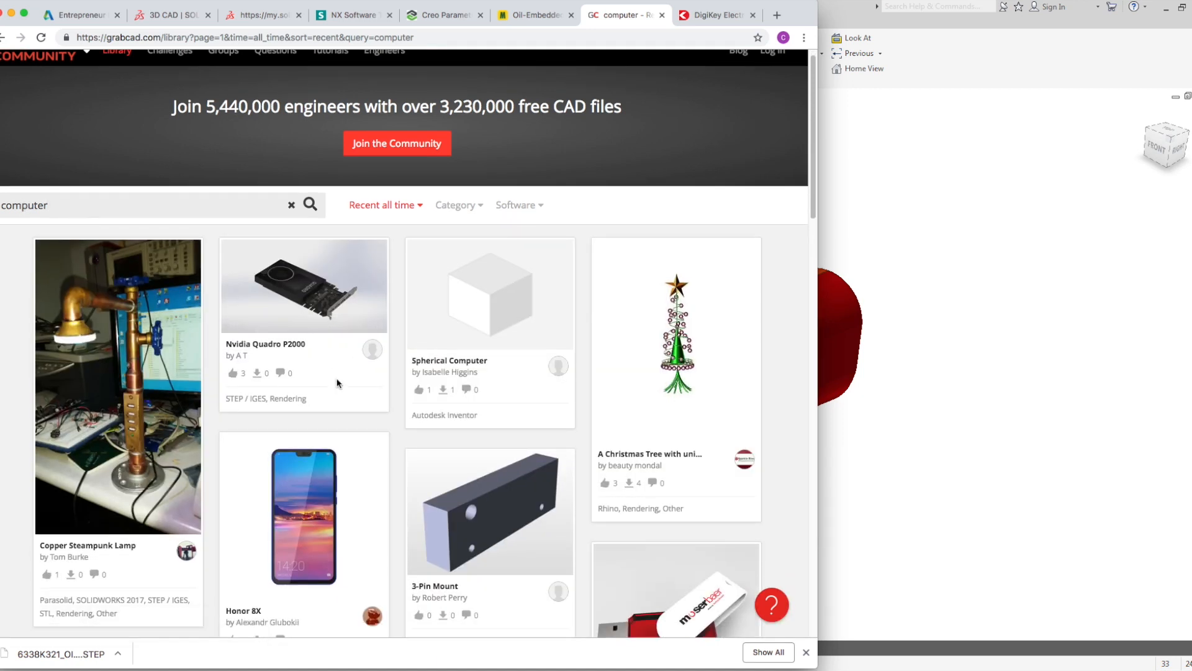
scroll(138, 414, down, 5)
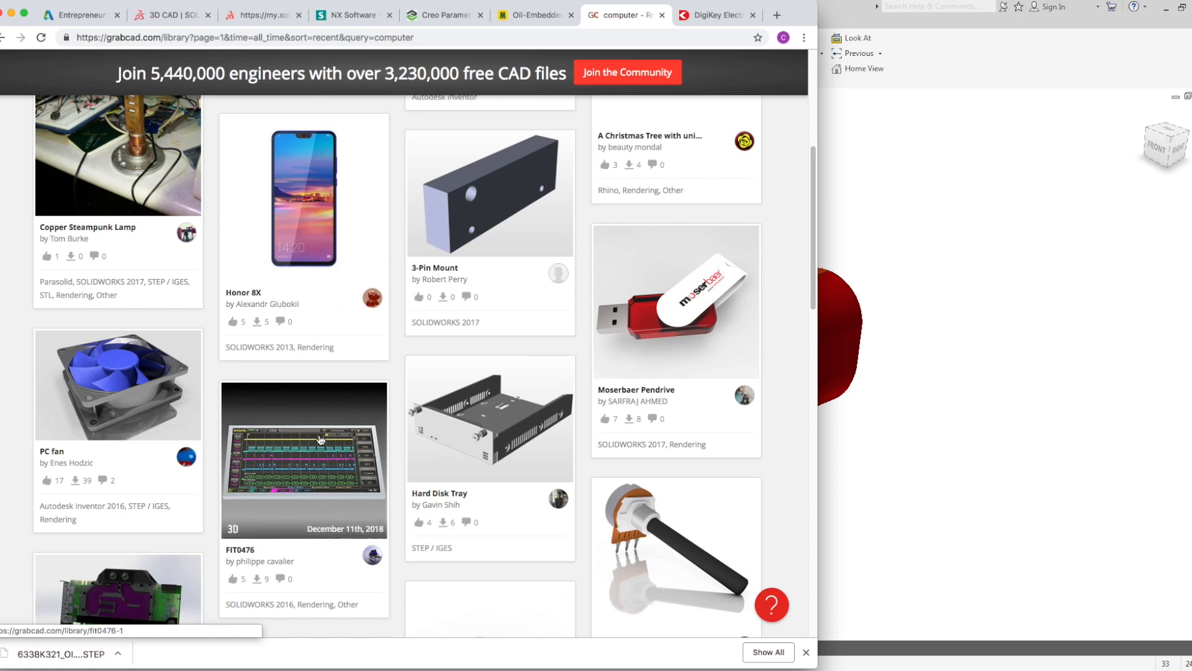
scroll(319, 432, down, 3)
scroll(513, 529, down, 1)
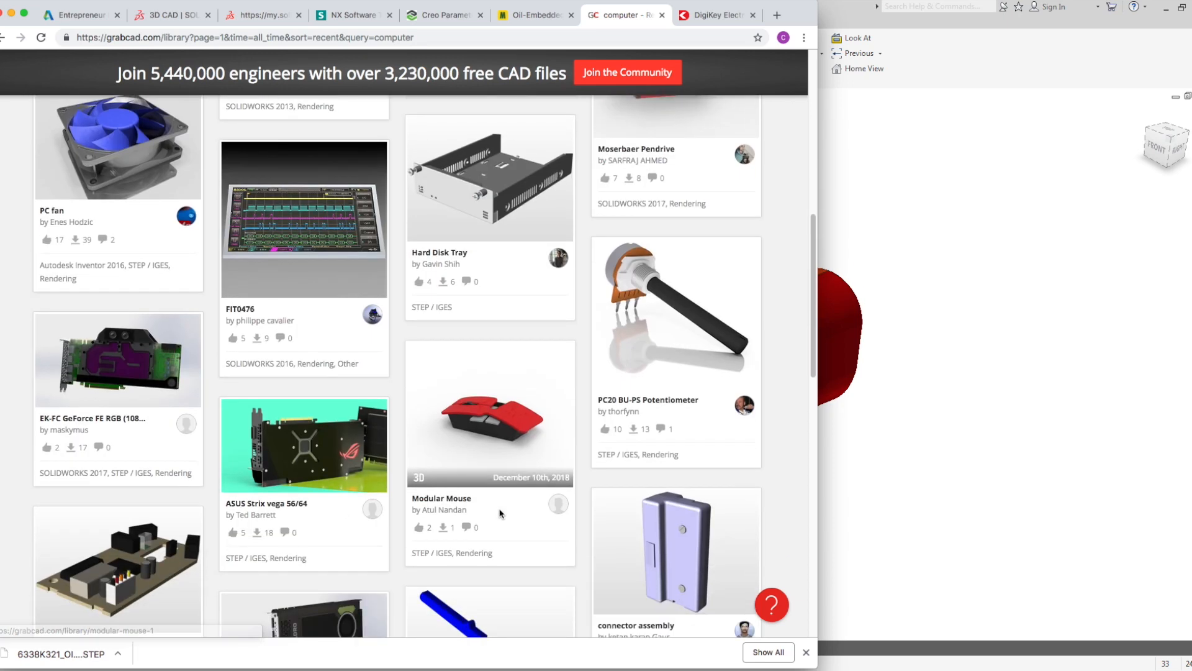
scroll(310, 474, down, 4)
scroll(310, 475, down, 4)
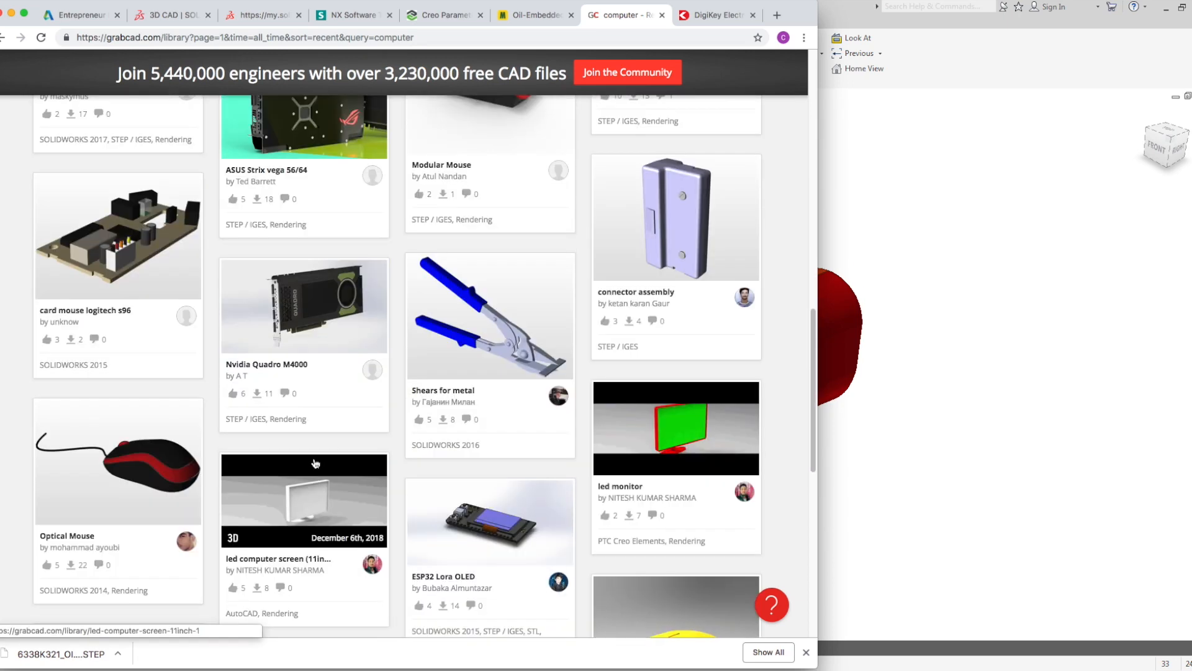
scroll(485, 510, down, 1)
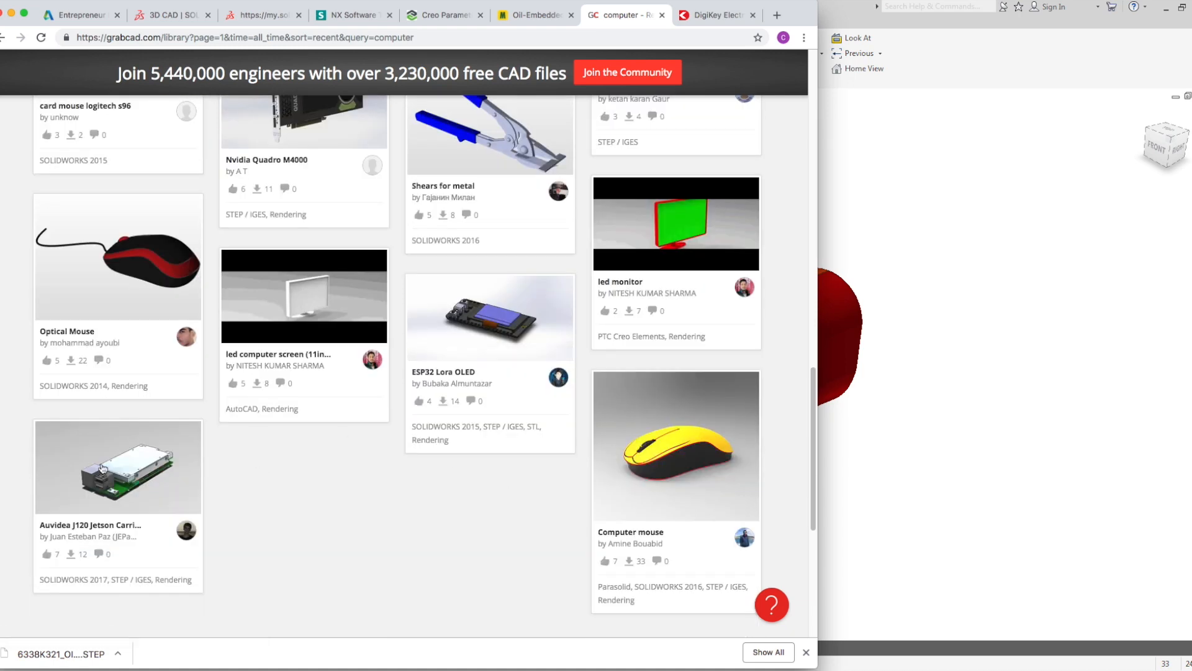
scroll(333, 323, up, 1)
scroll(333, 323, up, 2)
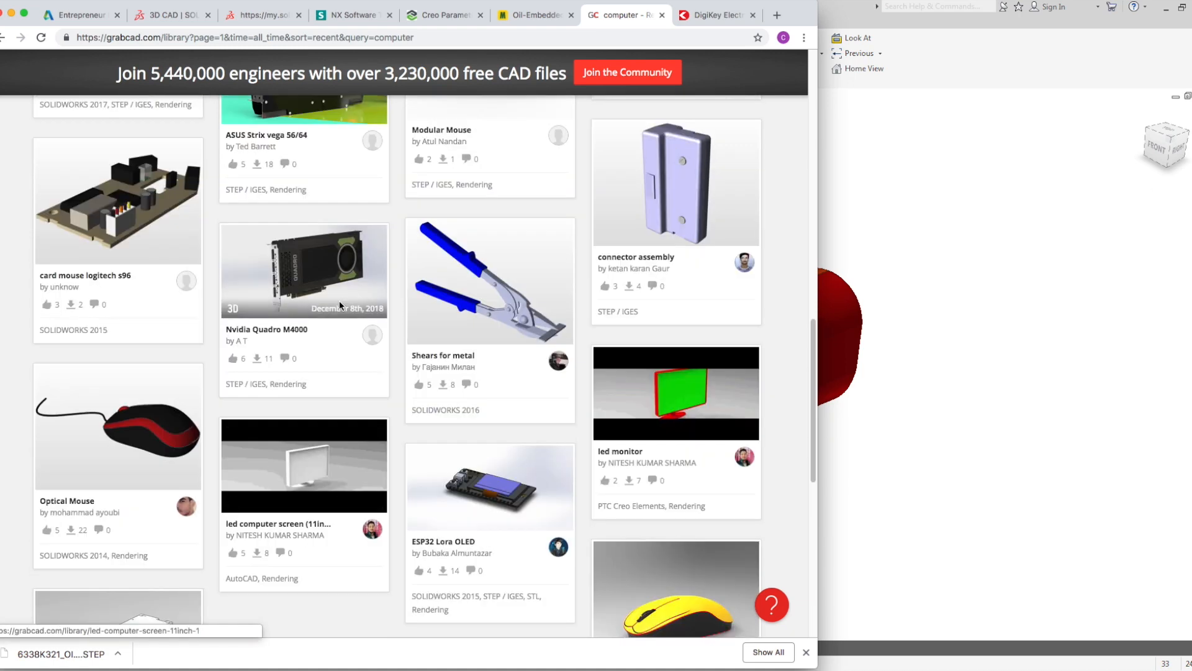
Switch to the Digi-Key site, search it for "fan" and open the DC Fans category.
click(709, 17)
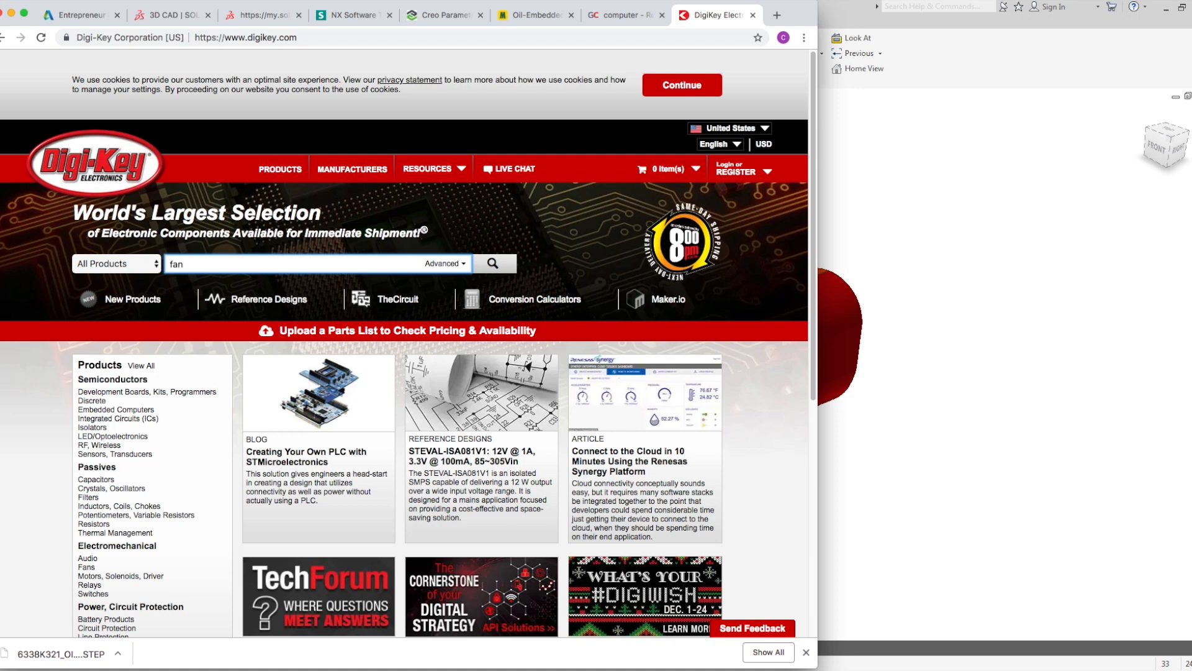
key(Return)
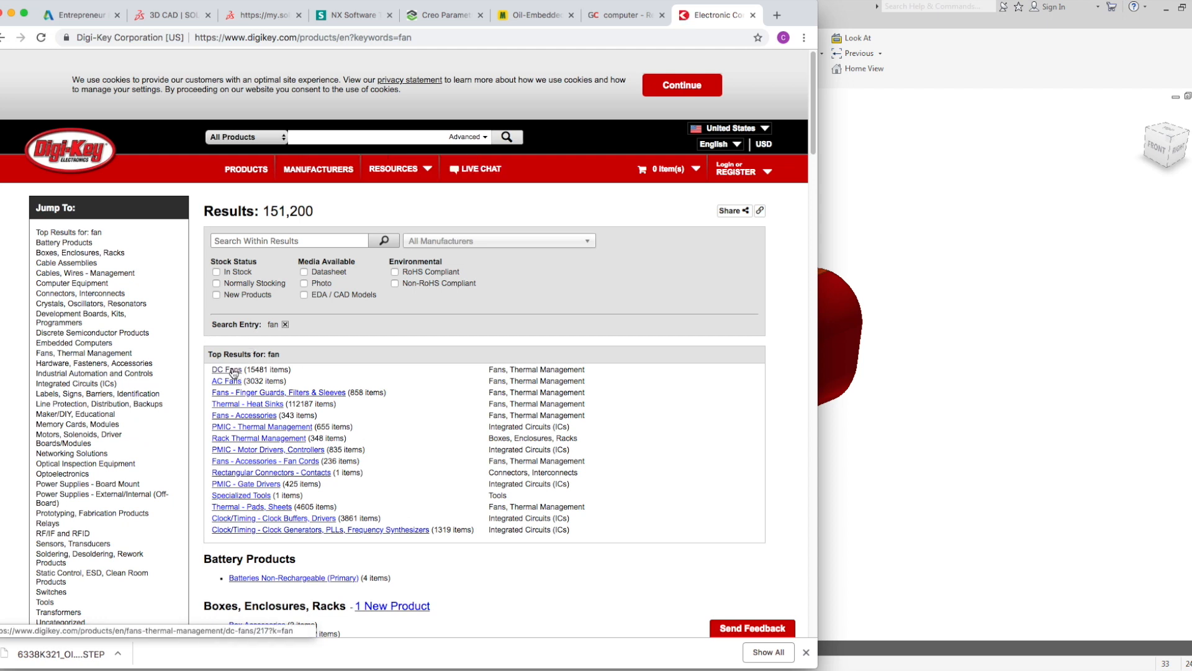
click(227, 369)
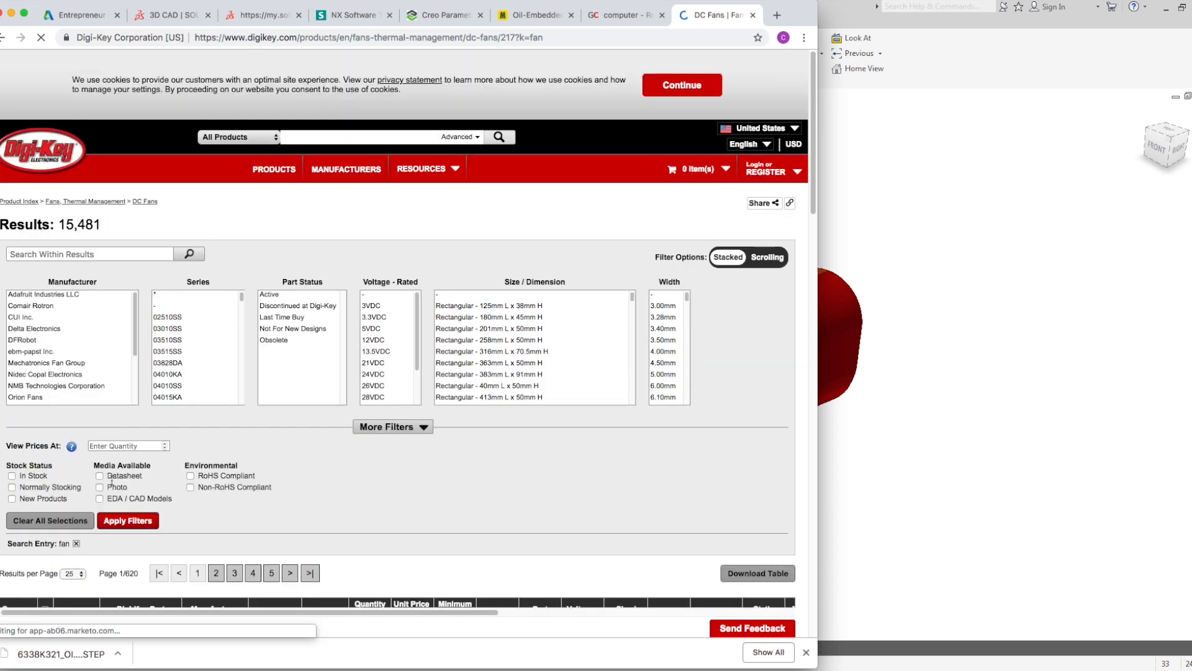
Filter the DC fan results to parts with EDA / CAD Models available.
scroll(110, 488, down, 1)
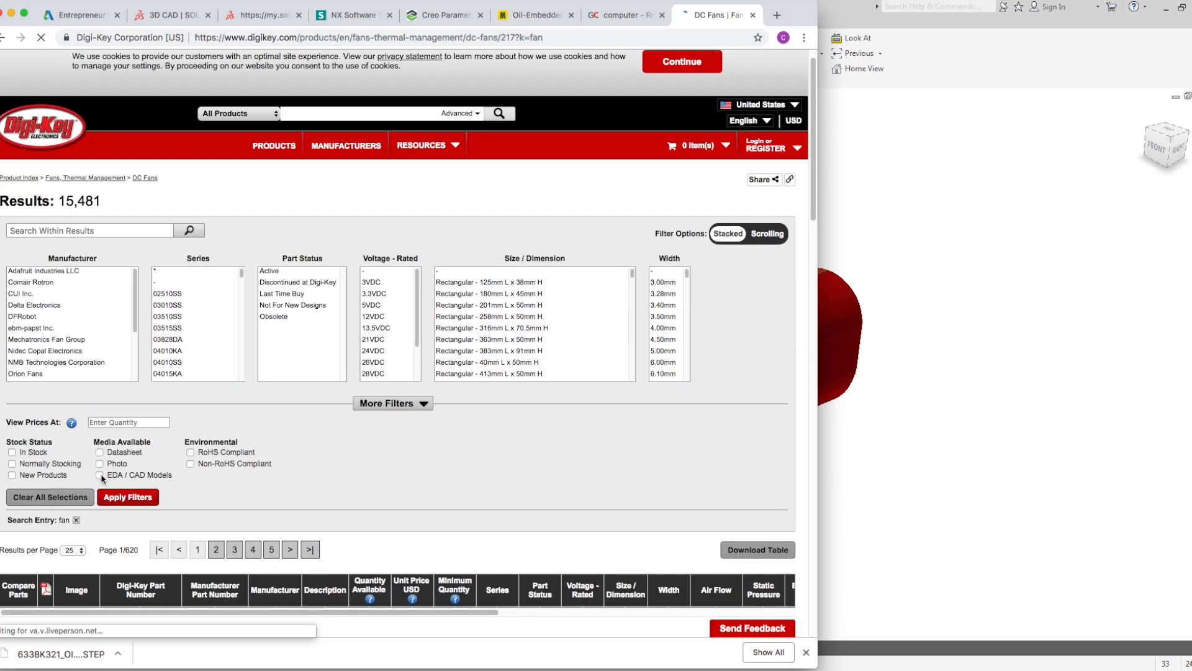
click(99, 474)
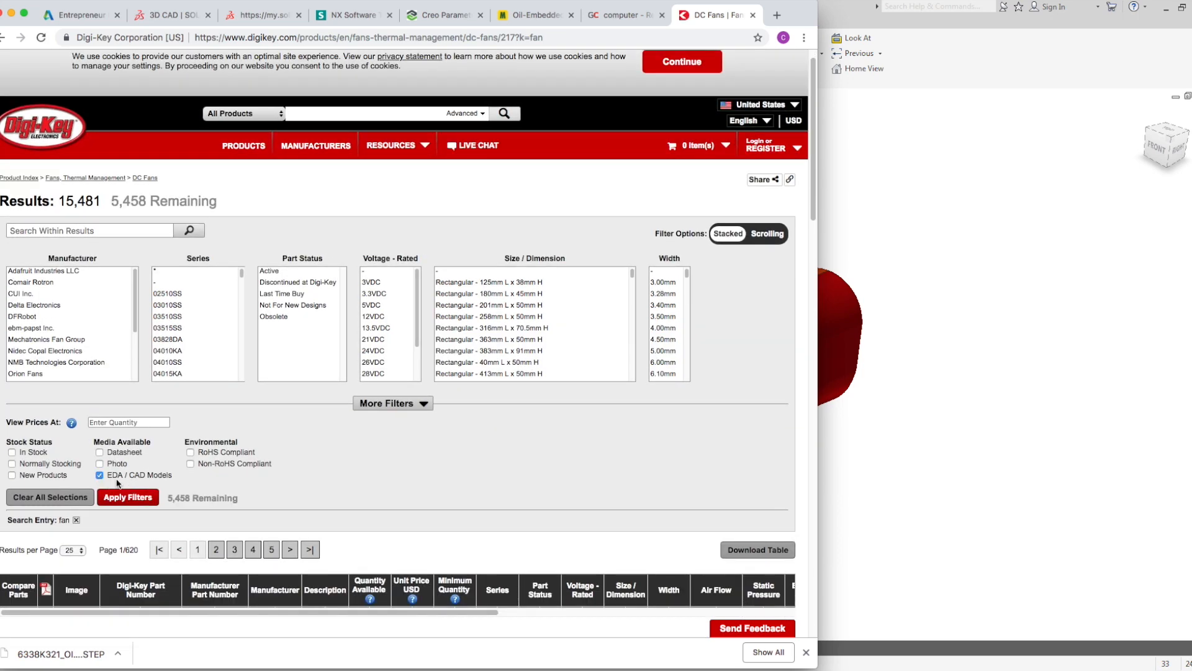
click(127, 498)
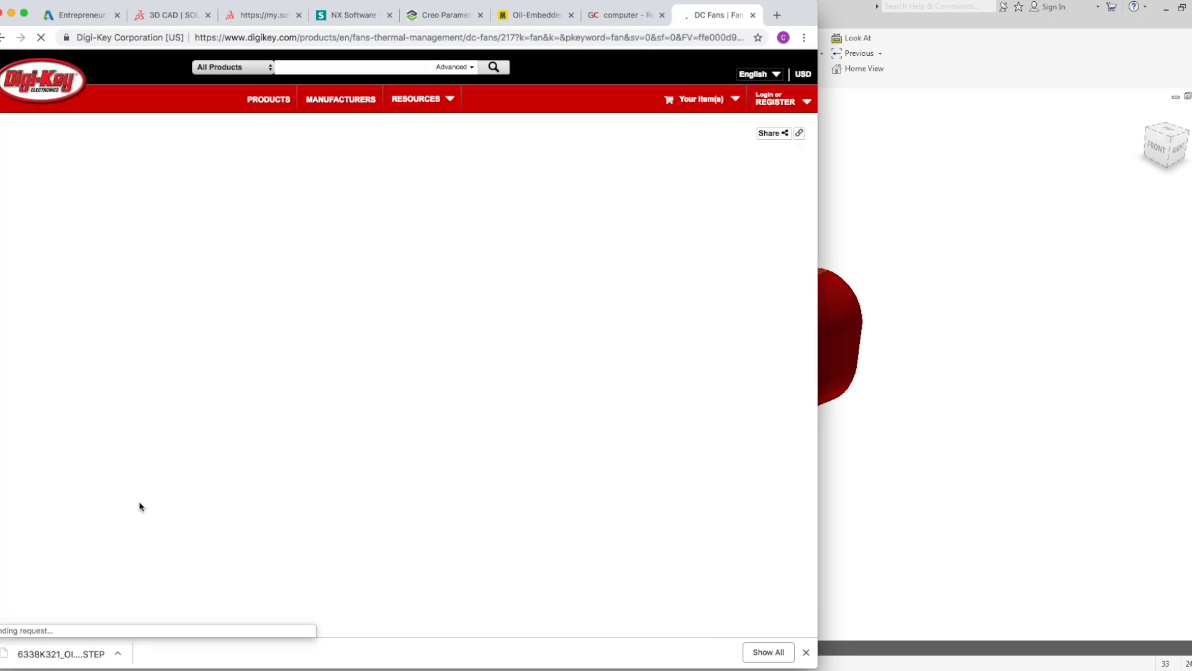
Open the product details of the Orion Fans OD4010-24HSS and download its OD4010.stp manufacturer CAD model.
scroll(149, 432, down, 3)
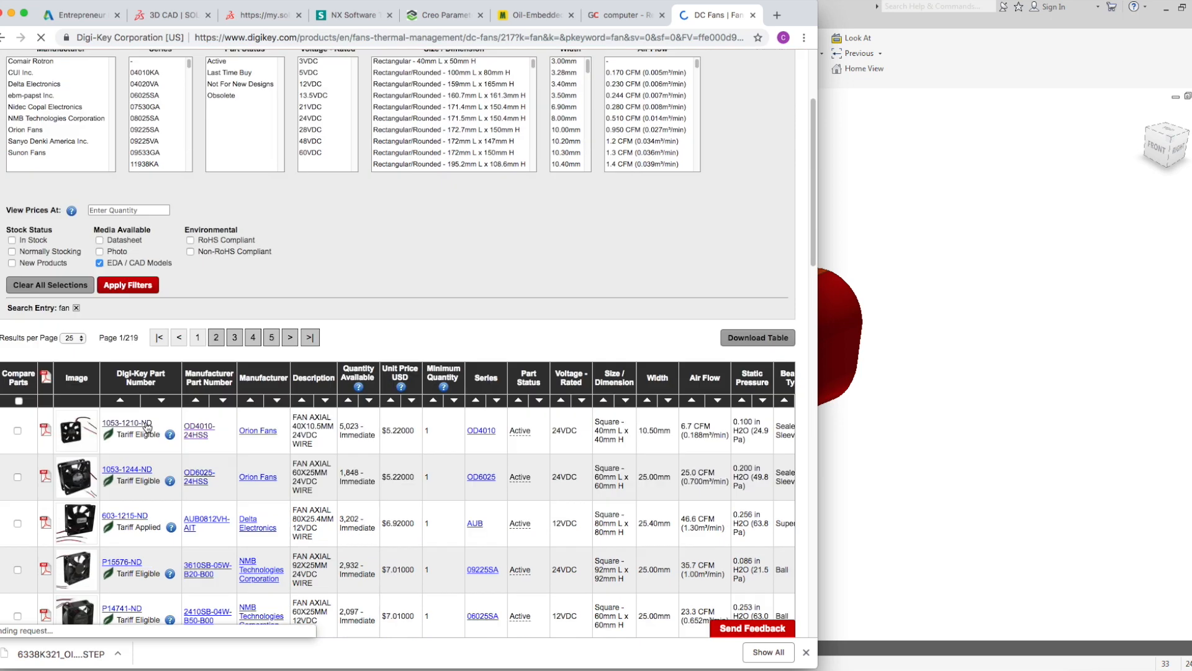
scroll(146, 427, down, 1)
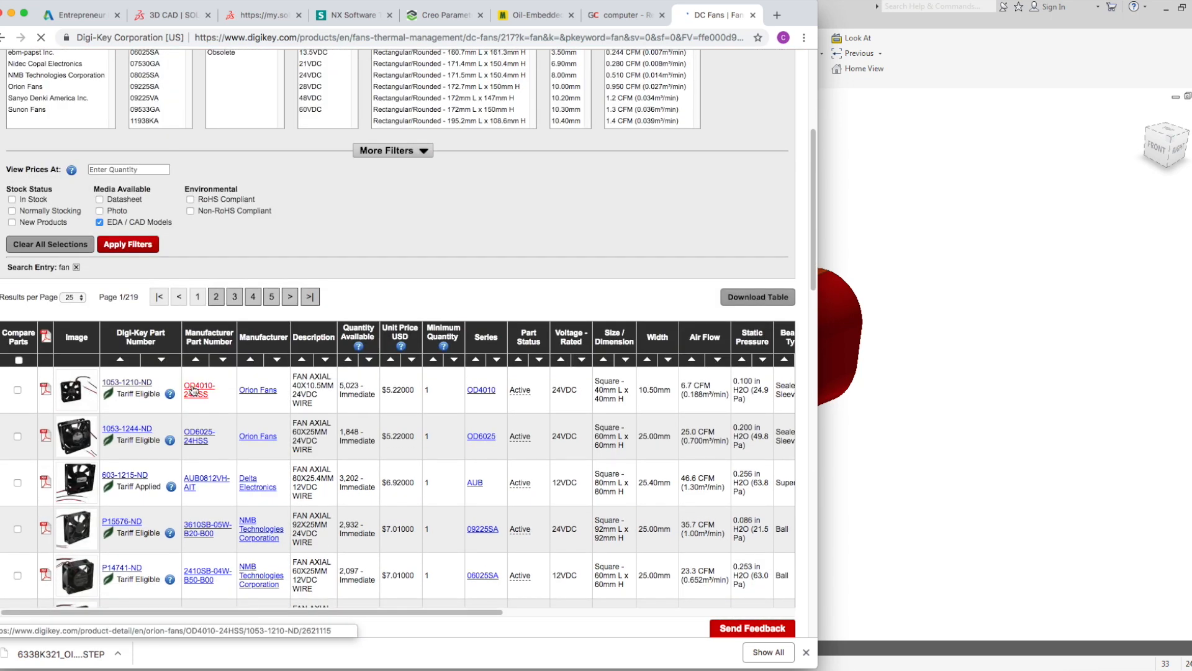
click(196, 389)
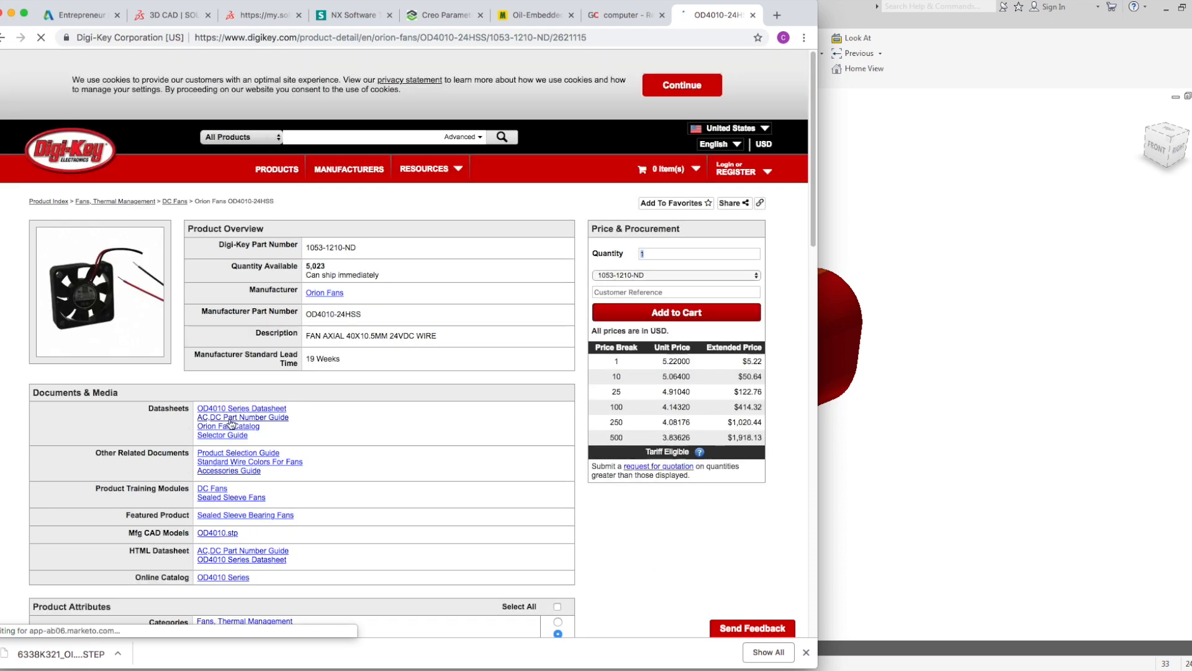
scroll(170, 495, down, 1)
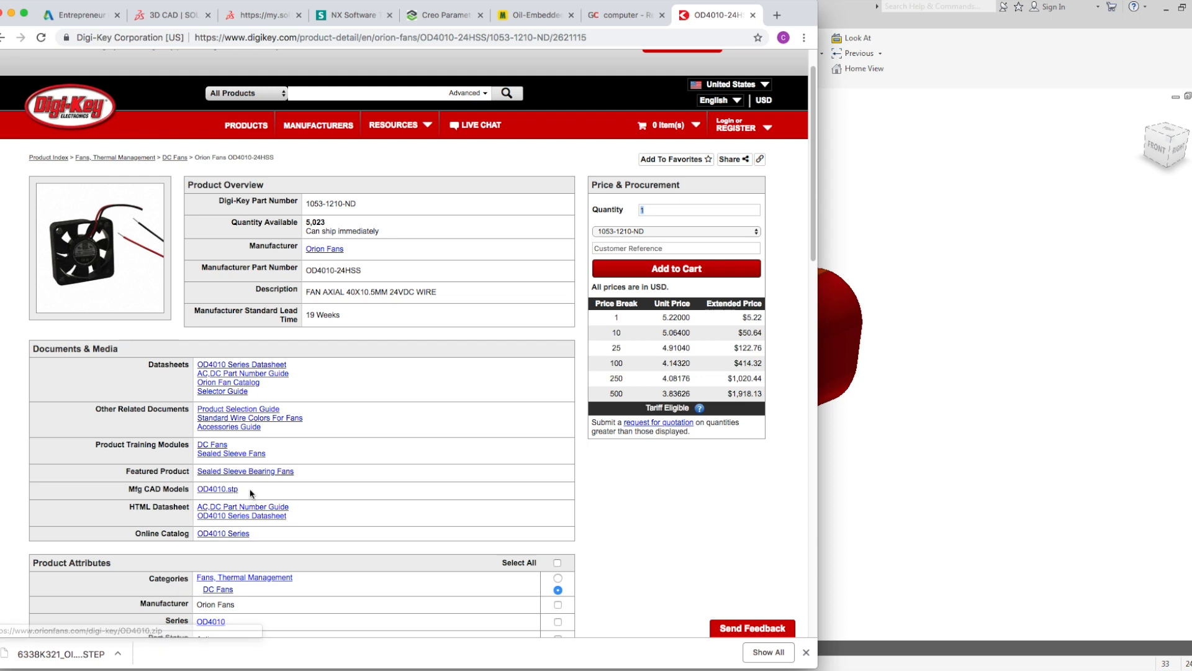
click(207, 490)
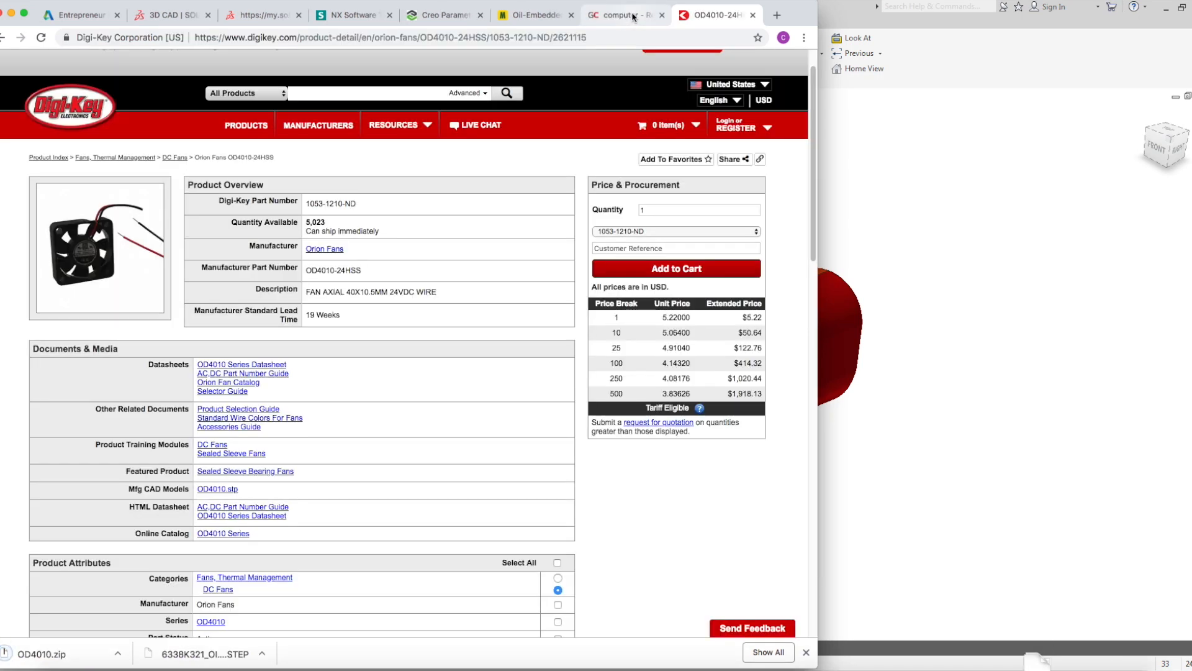
Review the open McMaster-Carr, GrabCAD and Digi-Key pages as sources of component CAD models.
click(618, 15)
click(528, 19)
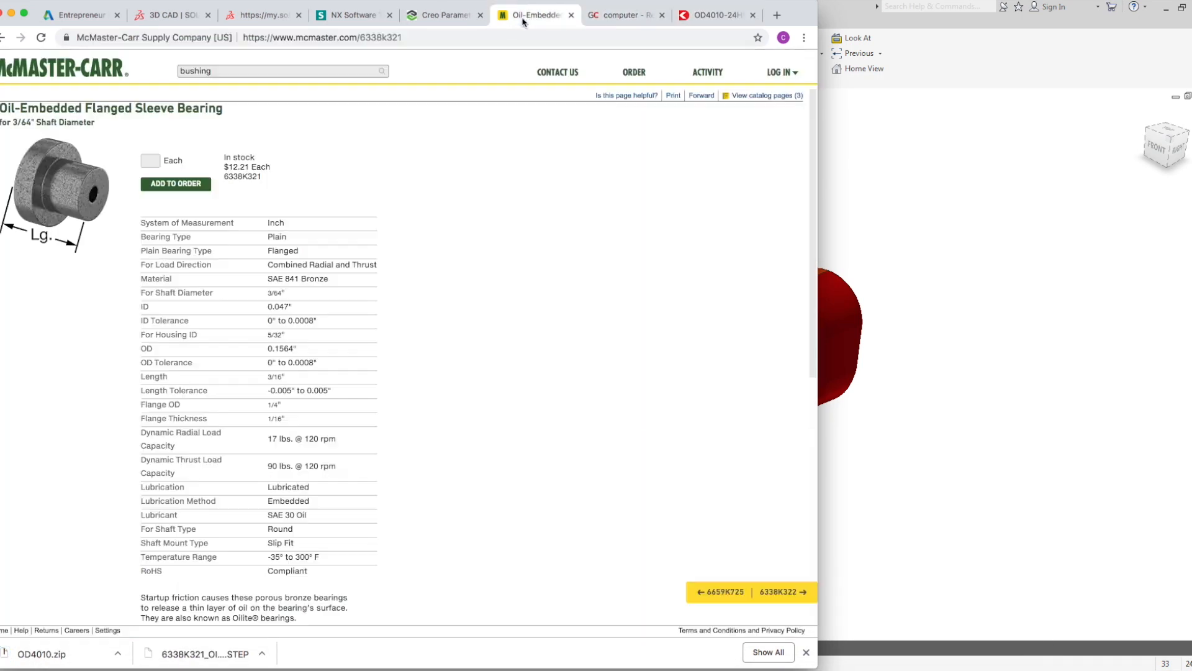
click(644, 19)
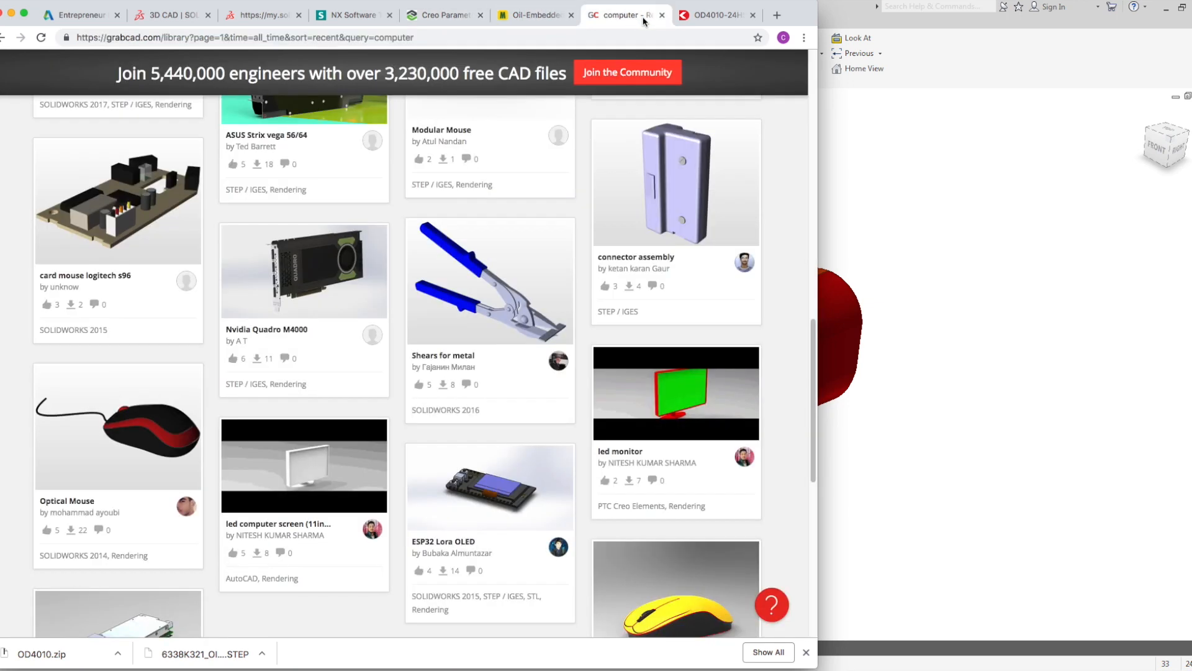
click(526, 19)
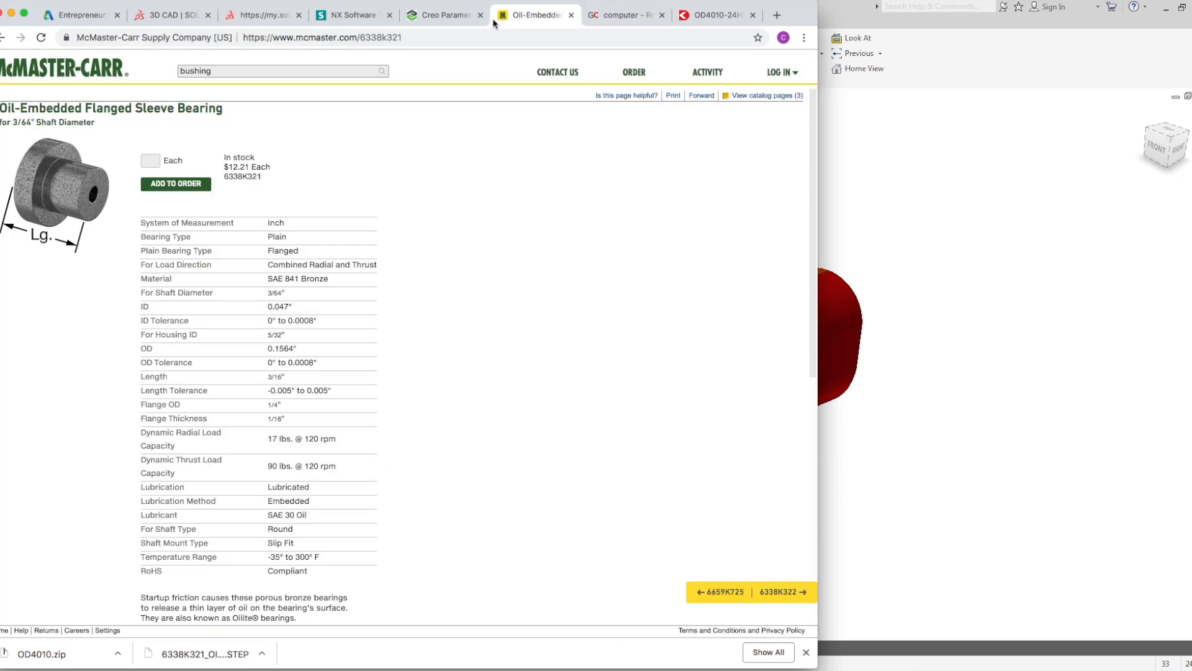
click(717, 15)
click(621, 15)
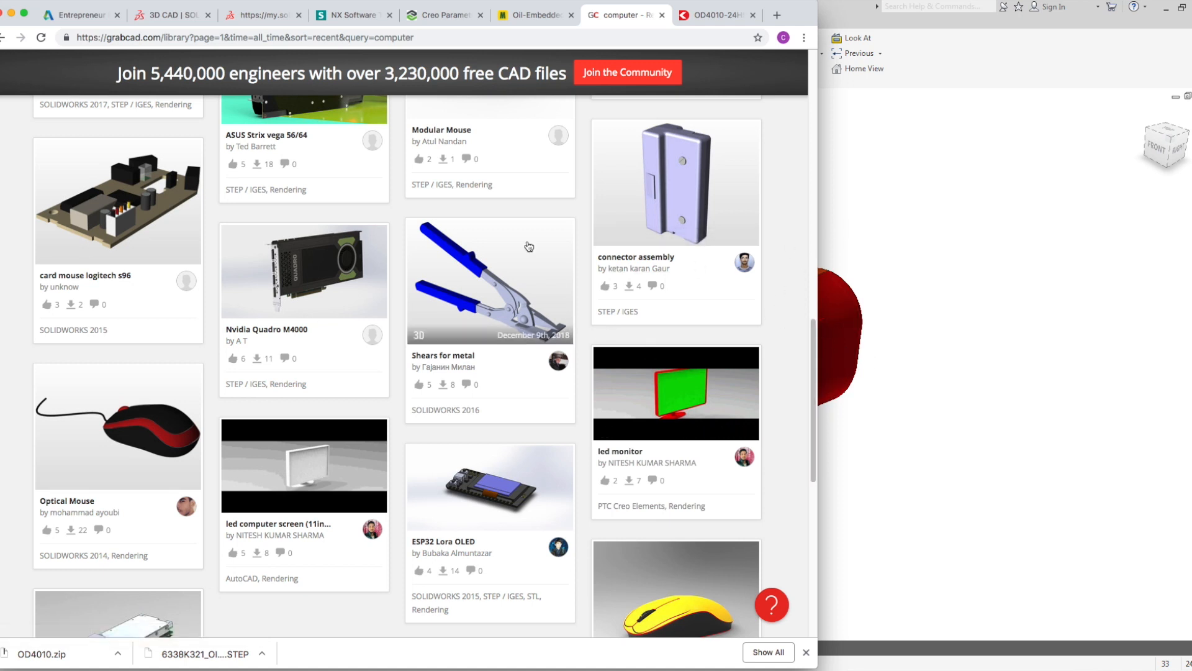
Switch to Inventor and close the Solderdoodle Pro assembly without saving its changes.
click(889, 270)
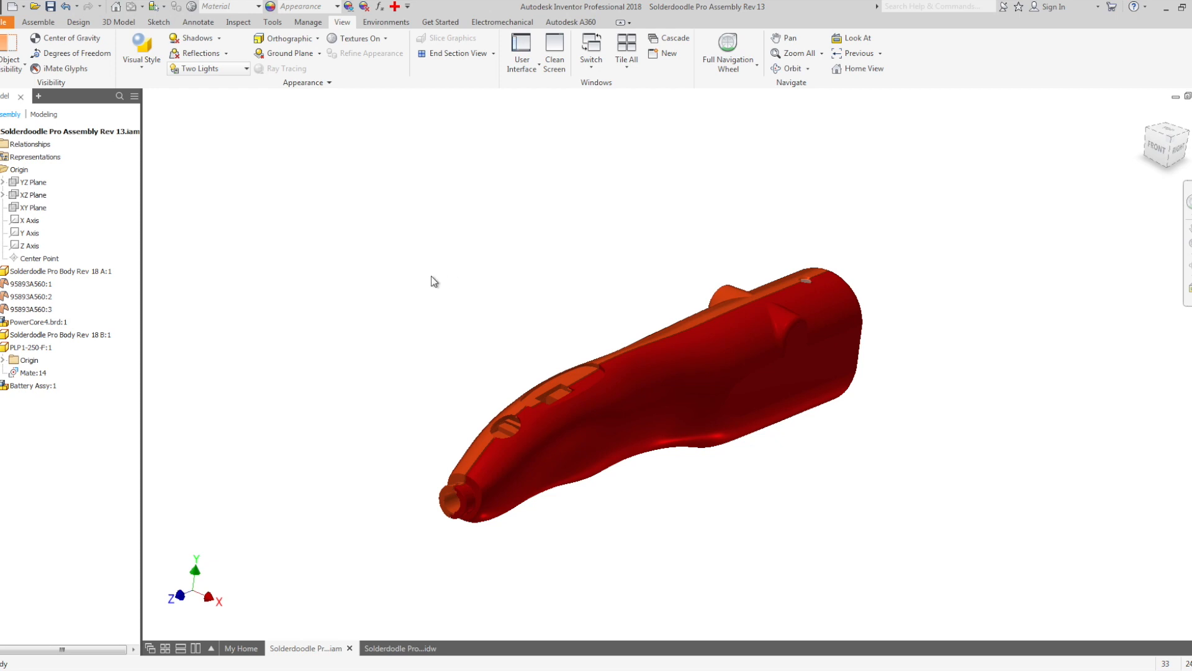
click(1191, 96)
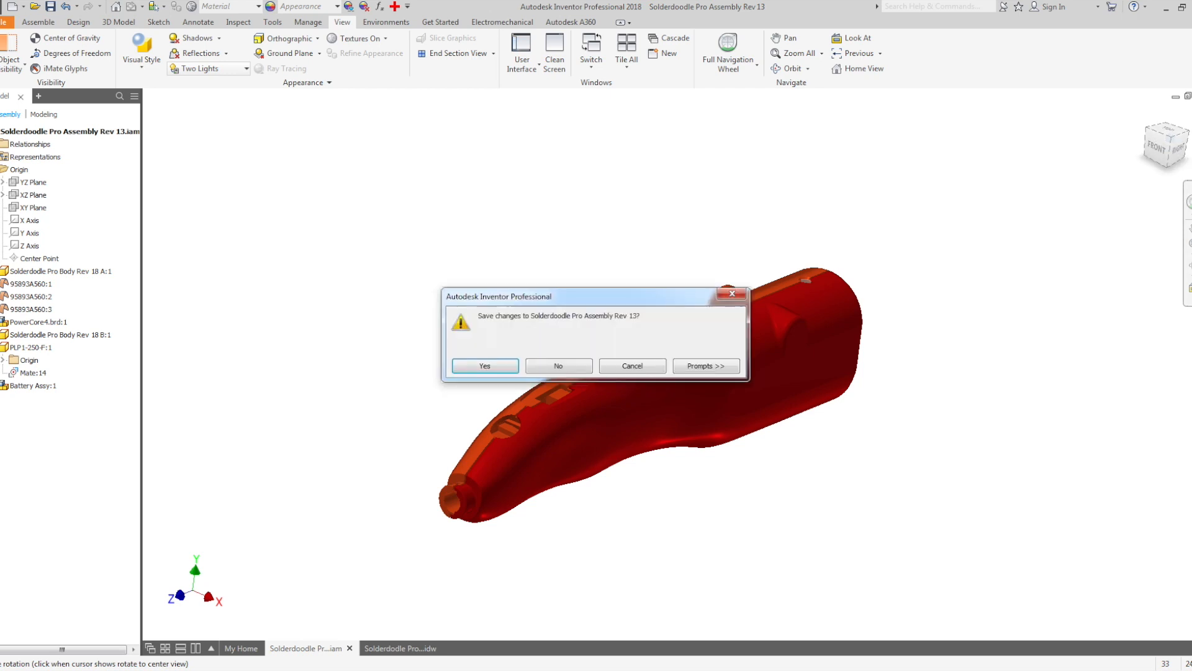
click(561, 365)
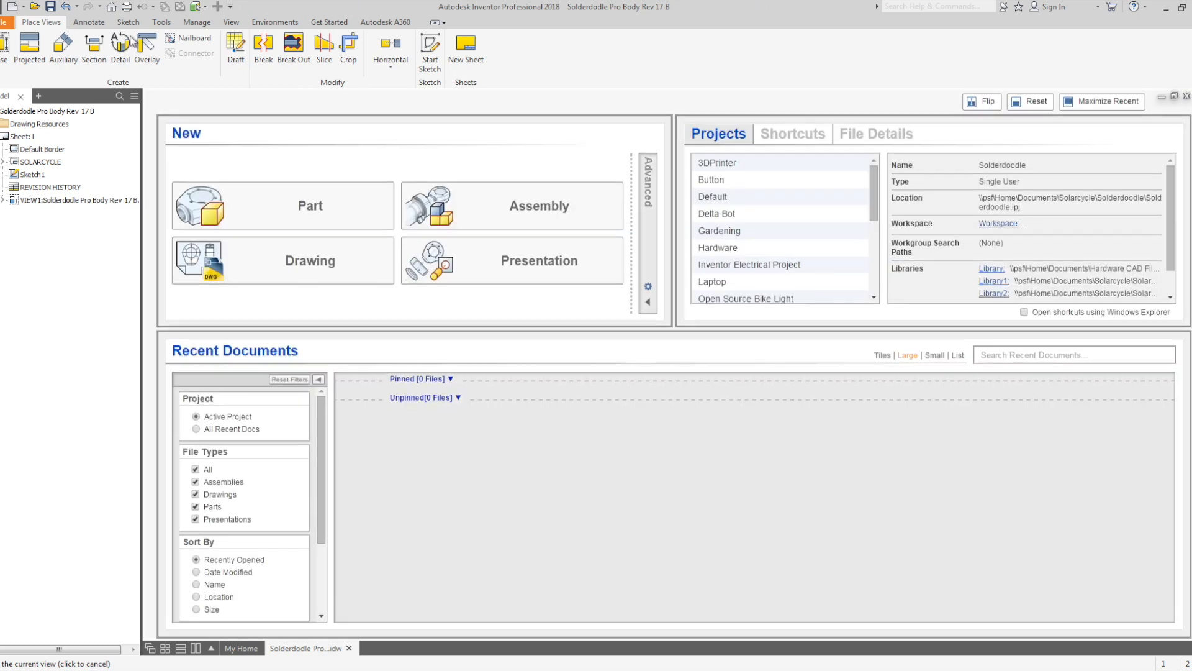
Make Laptop the active Inventor project.
click(57, 43)
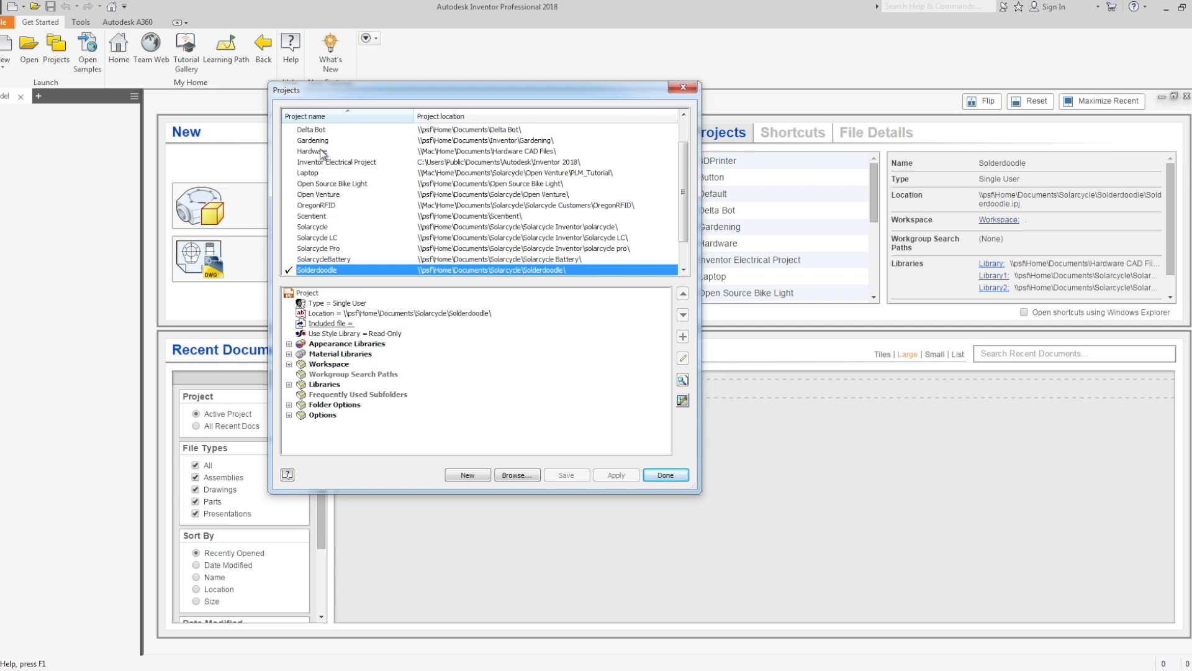
double_click(320, 174)
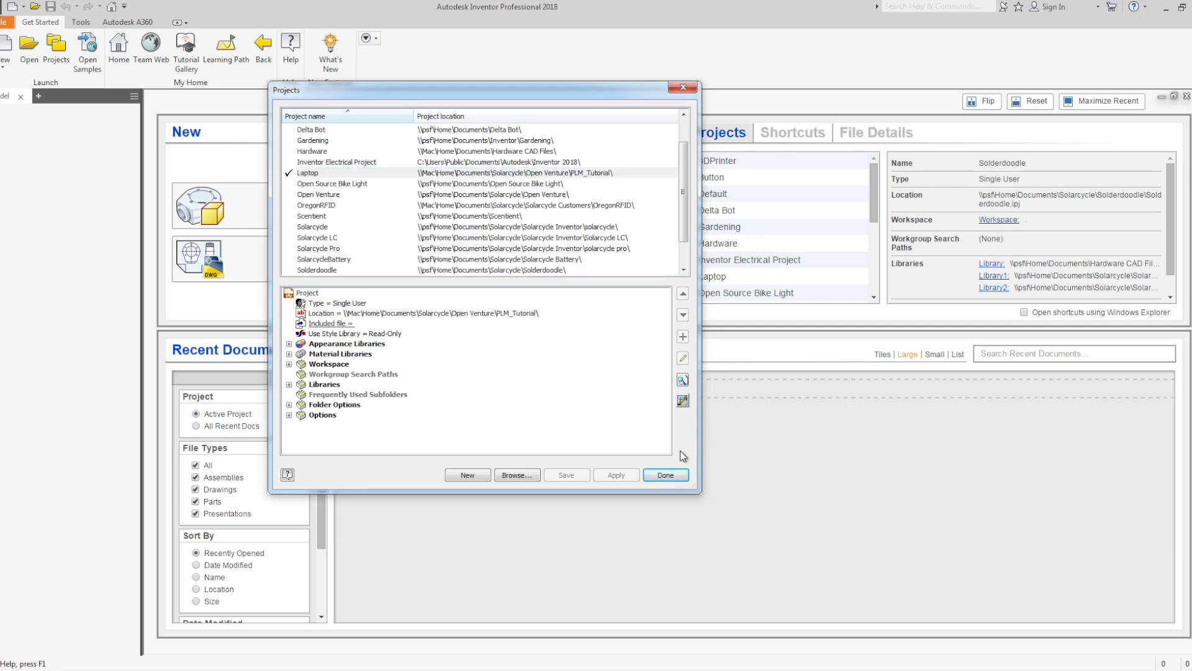
click(667, 477)
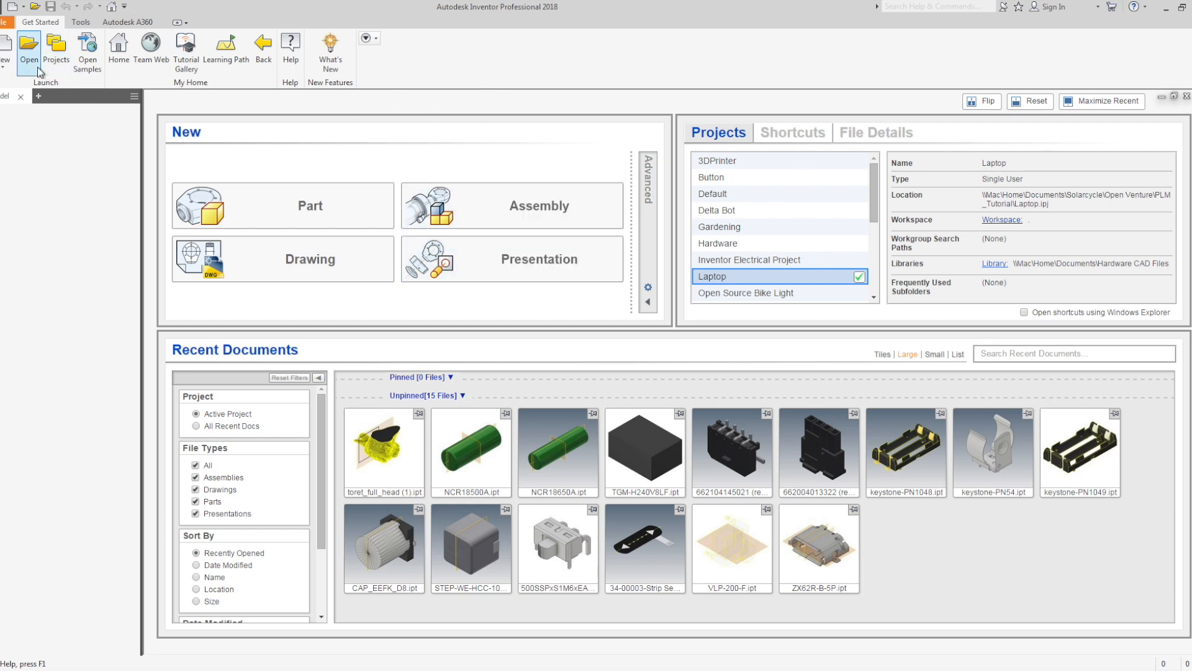
Create a new part file from the Standard.ipt template.
click(5, 48)
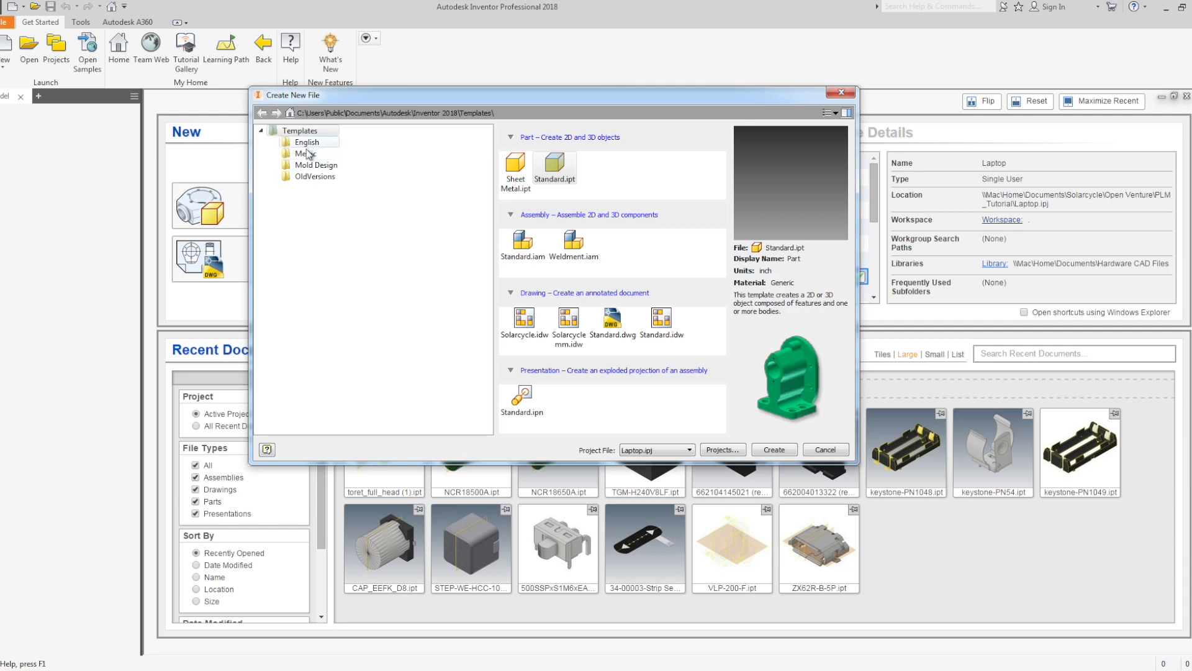
click(555, 167)
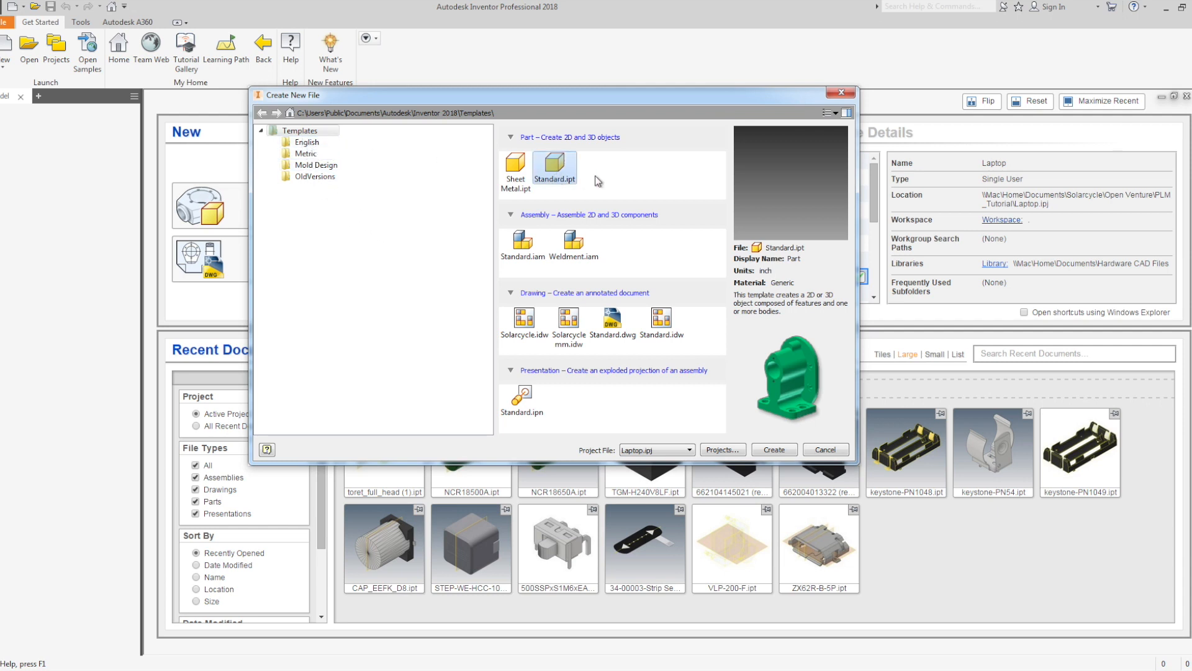
double_click(555, 166)
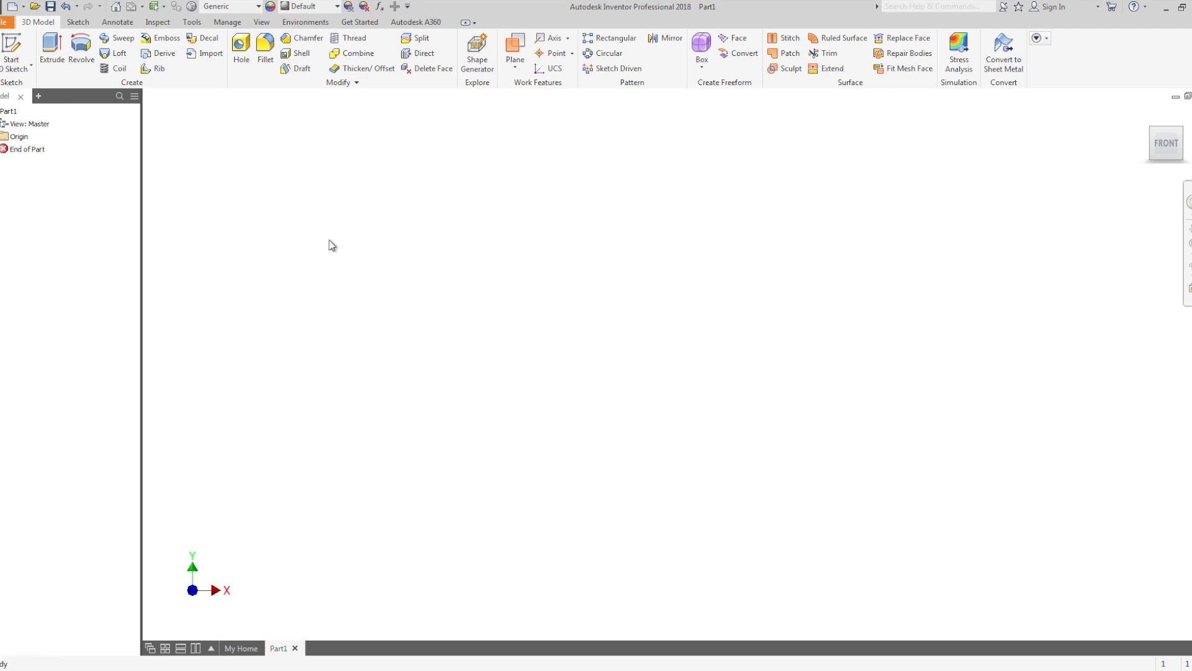
Review the General and Display settings in the application options and close them unchanged.
click(4, 22)
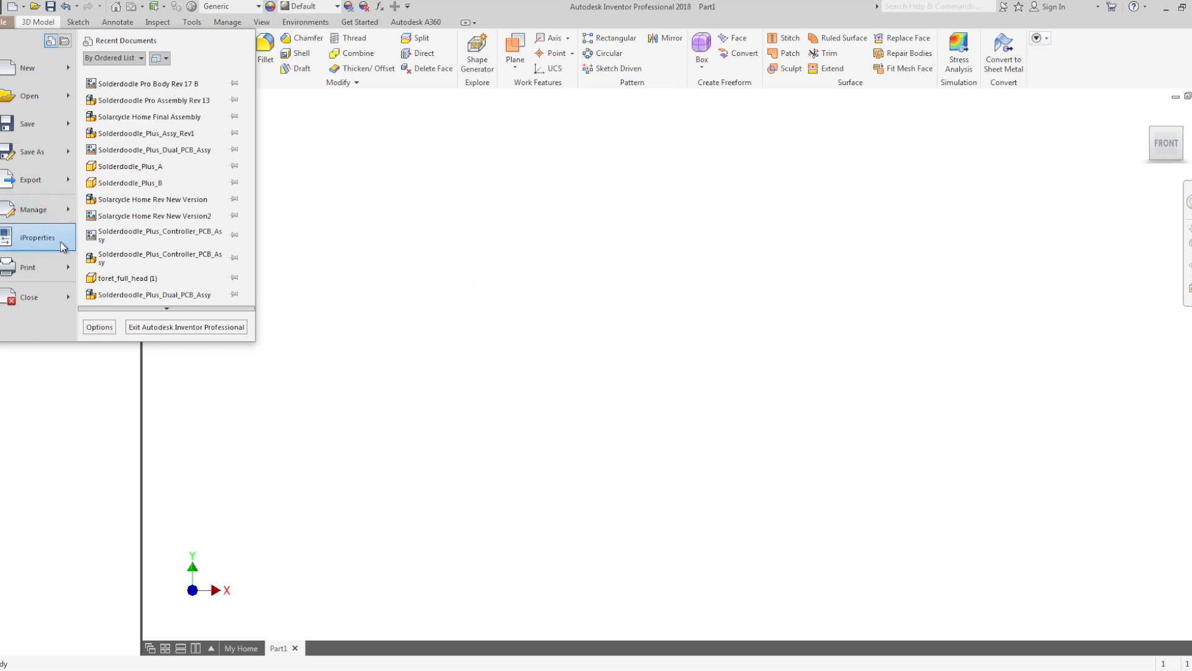
click(99, 326)
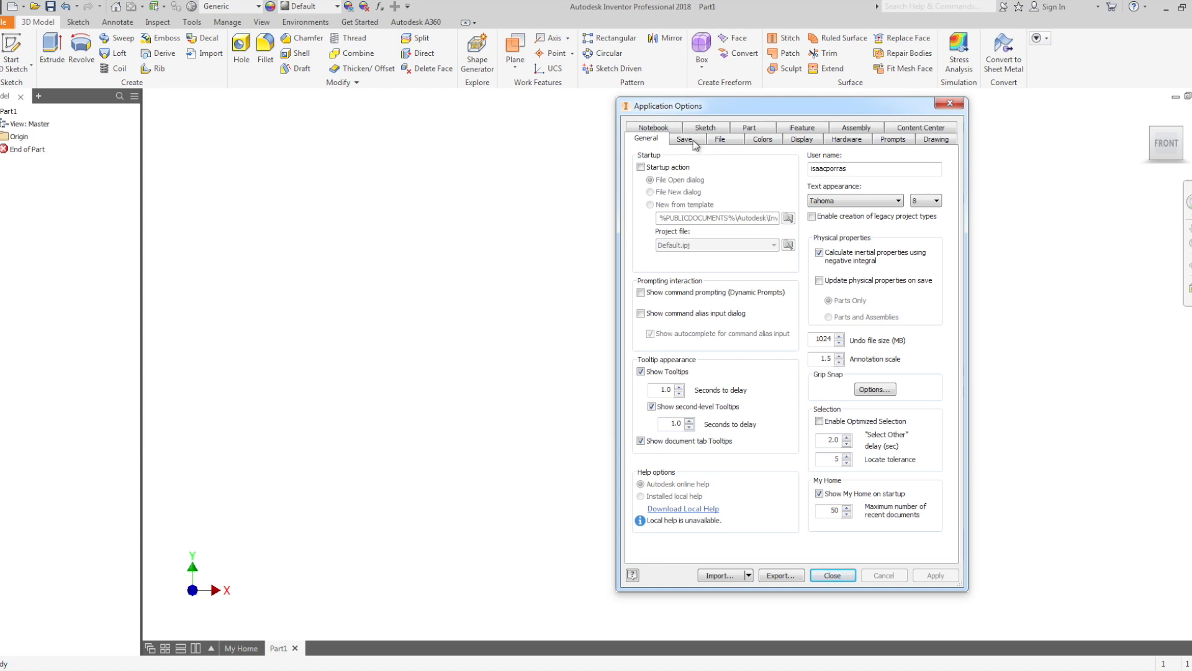
click(811, 142)
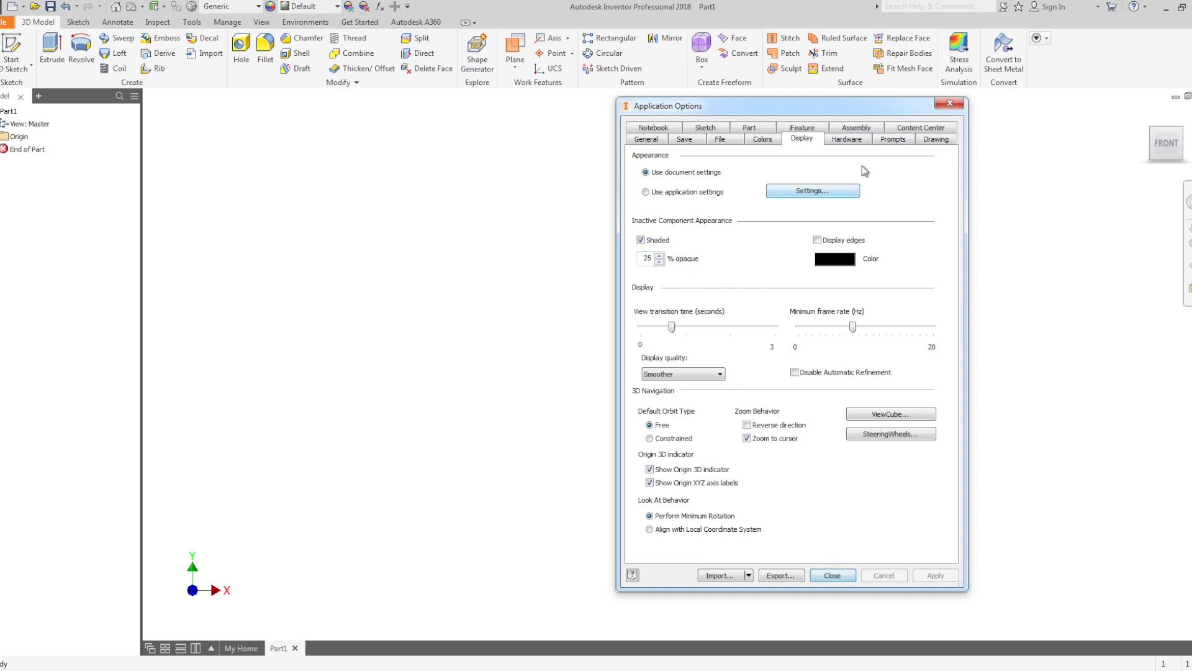
click(835, 577)
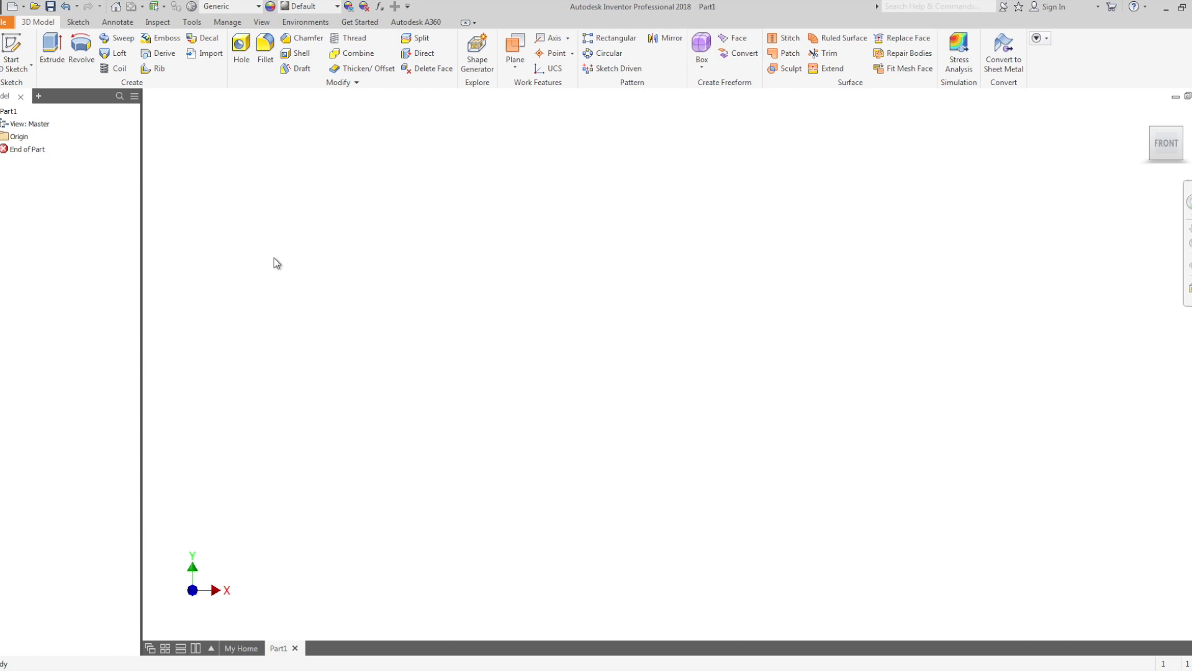
Examine the new part's origin geometry by highlighting the centre point, the X, Y and Z axes and the origin planes.
click(1, 136)
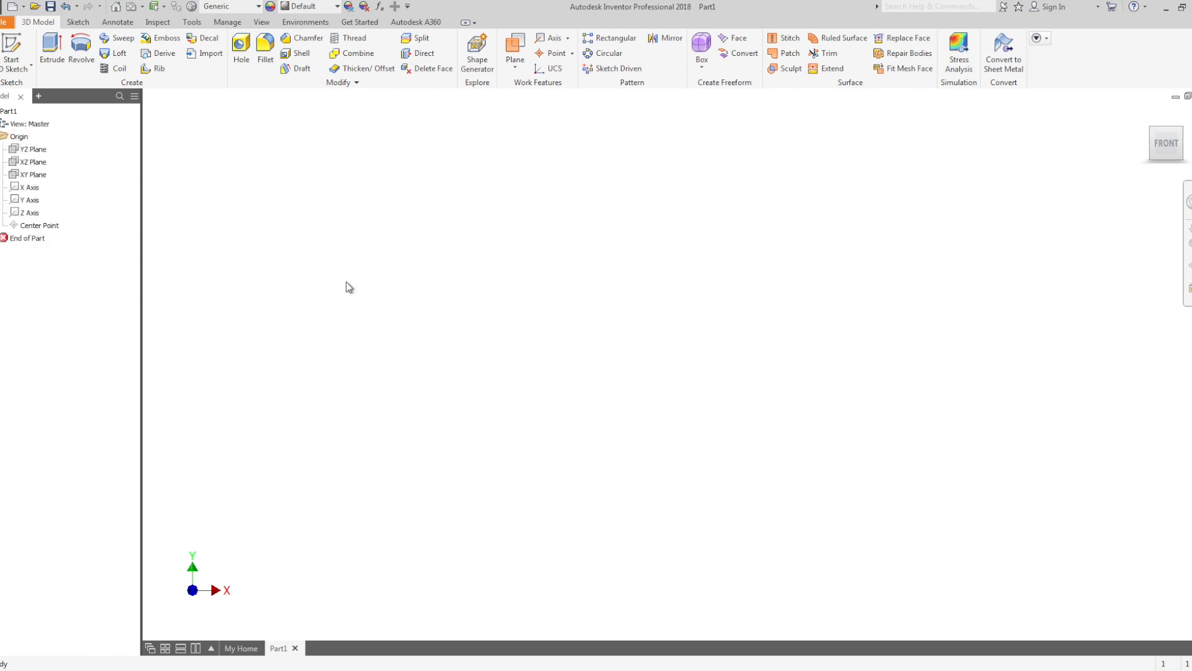
click(24, 150)
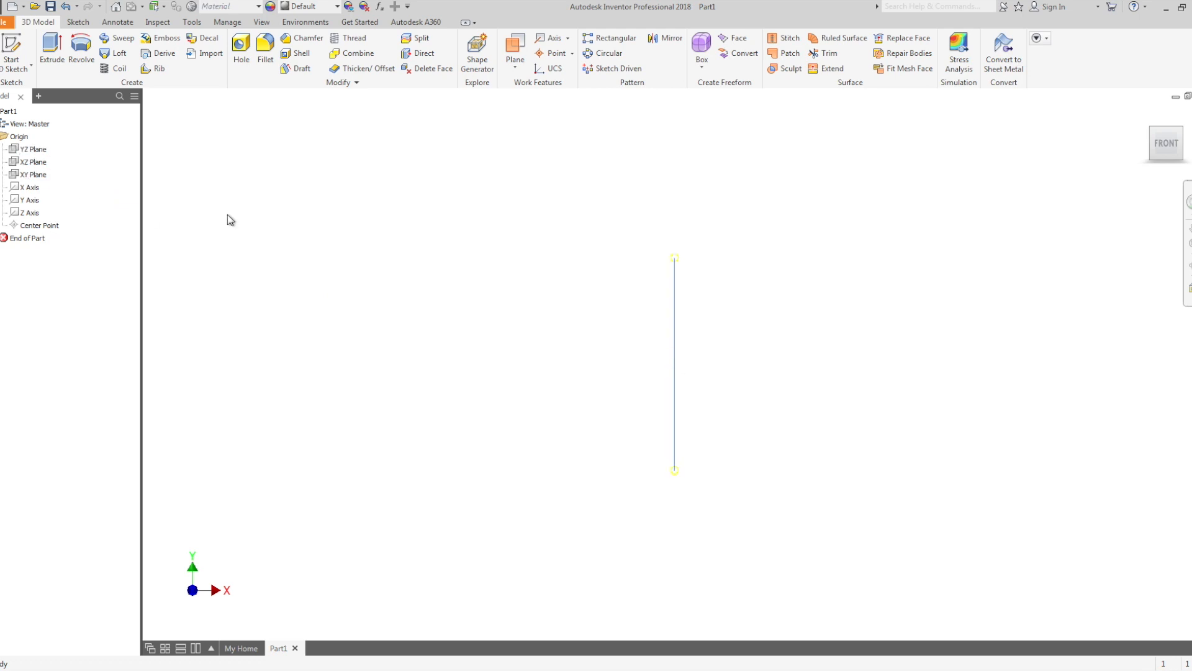
click(37, 224)
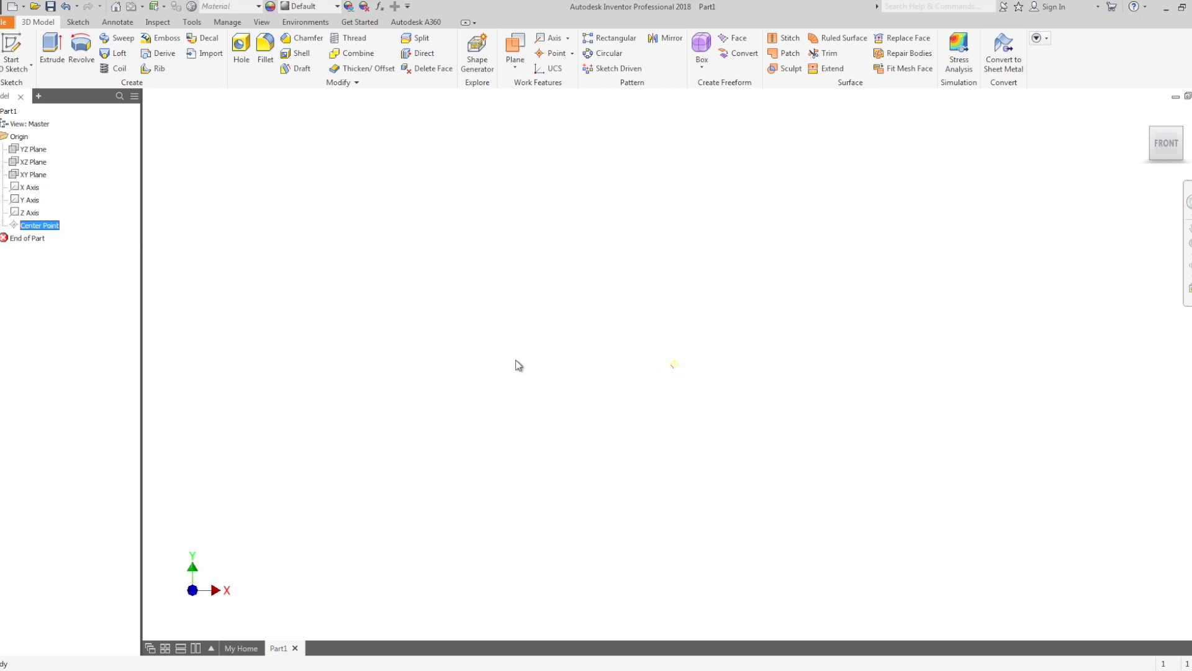
click(678, 371)
click(674, 364)
click(24, 214)
click(27, 201)
click(28, 187)
click(29, 201)
click(29, 212)
click(30, 151)
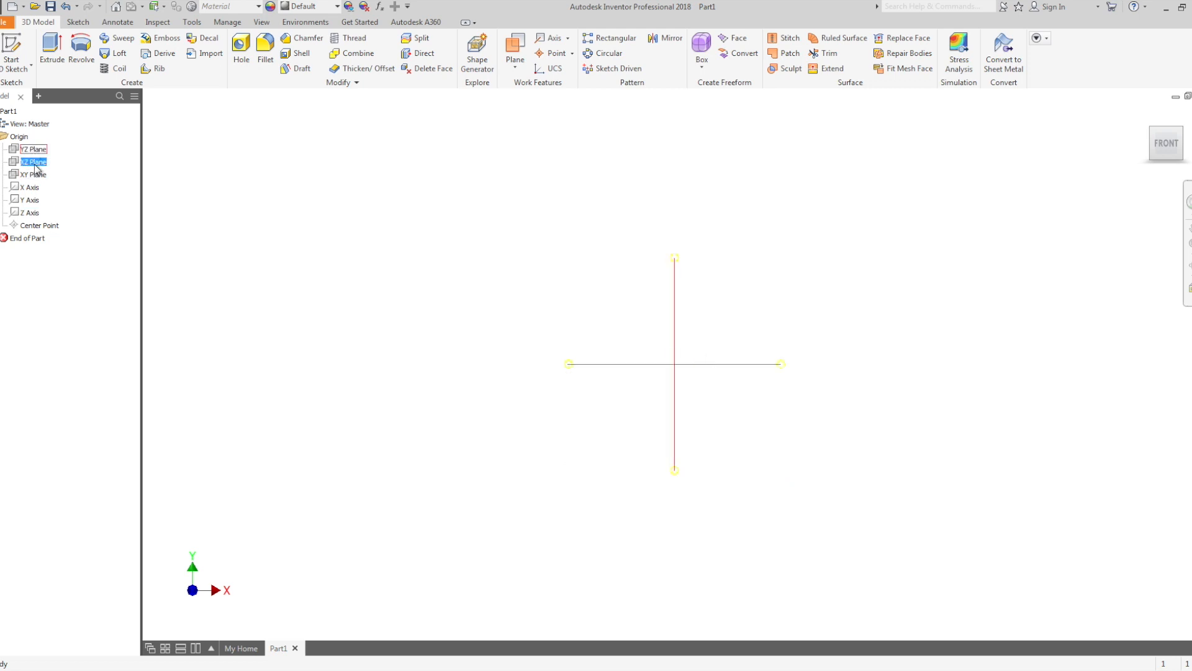
click(32, 175)
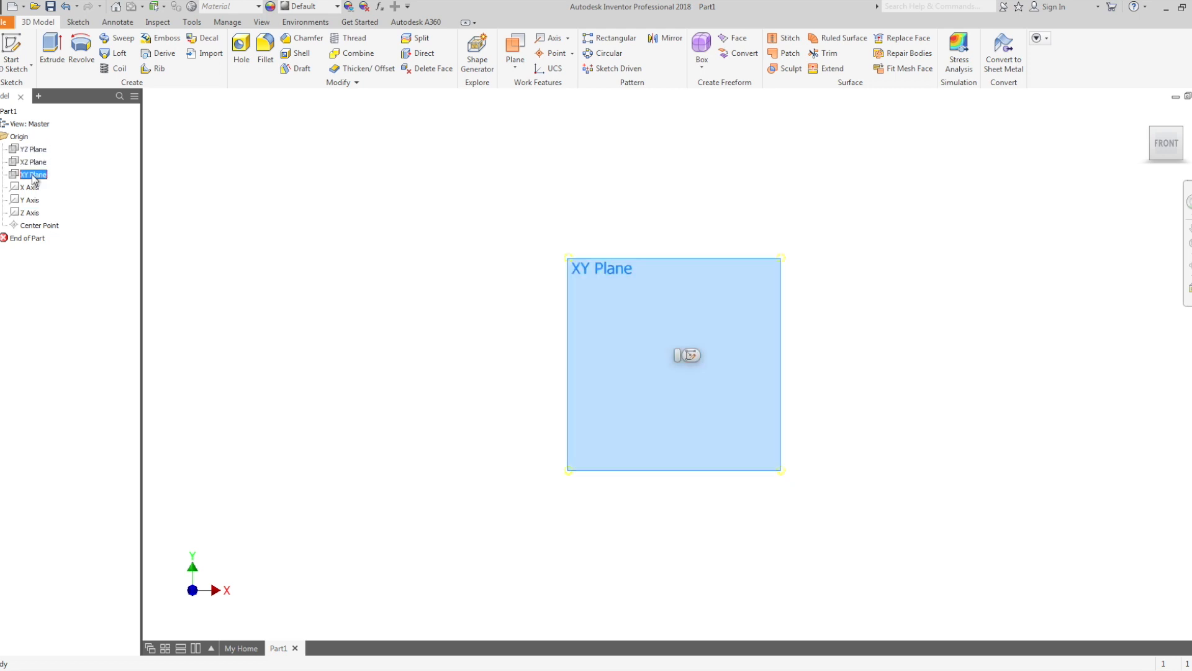
Make all origin planes, axes and the center point visible in the part.
click(29, 152)
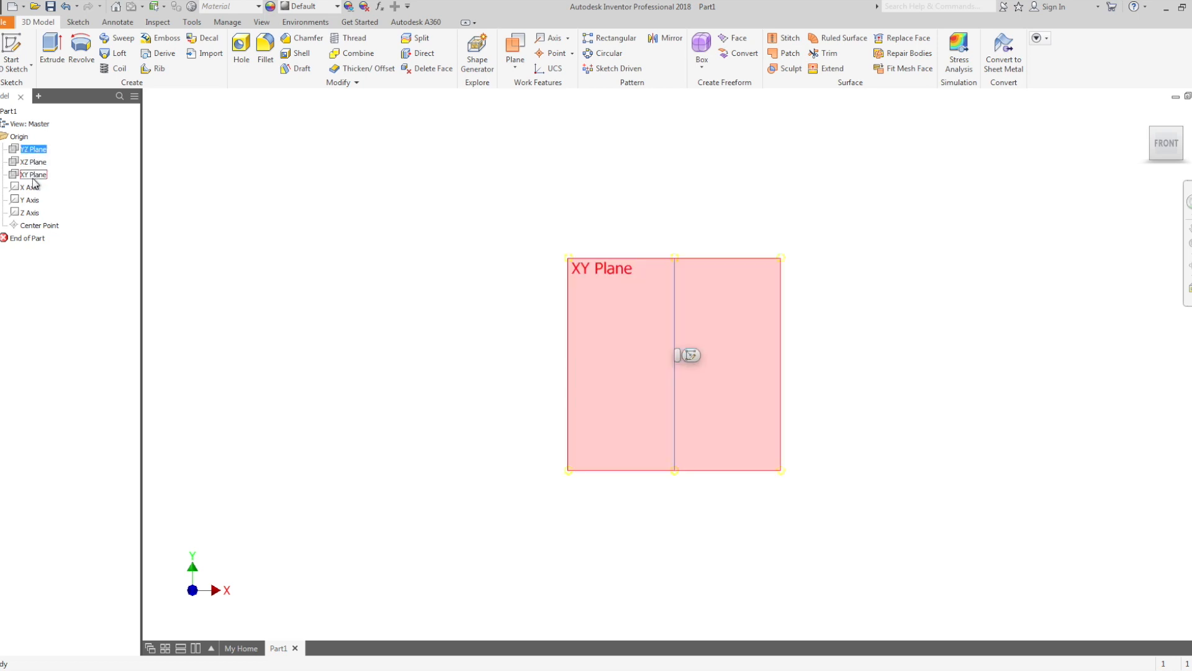
shift+click(34, 225)
right_click(34, 225)
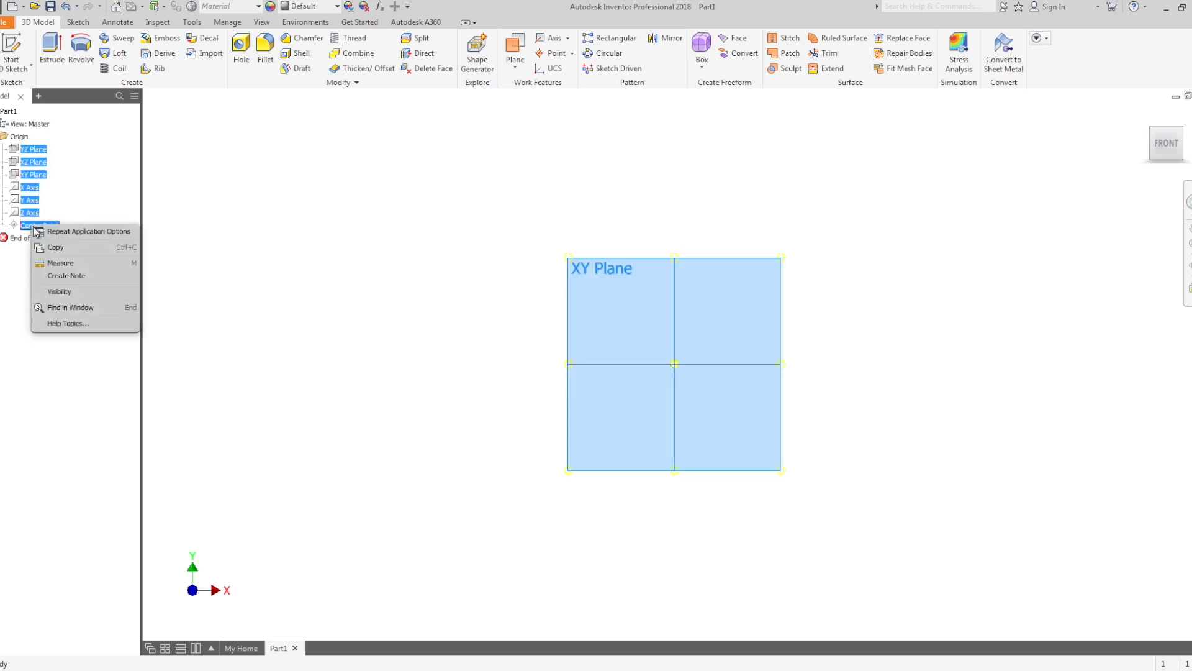
click(62, 292)
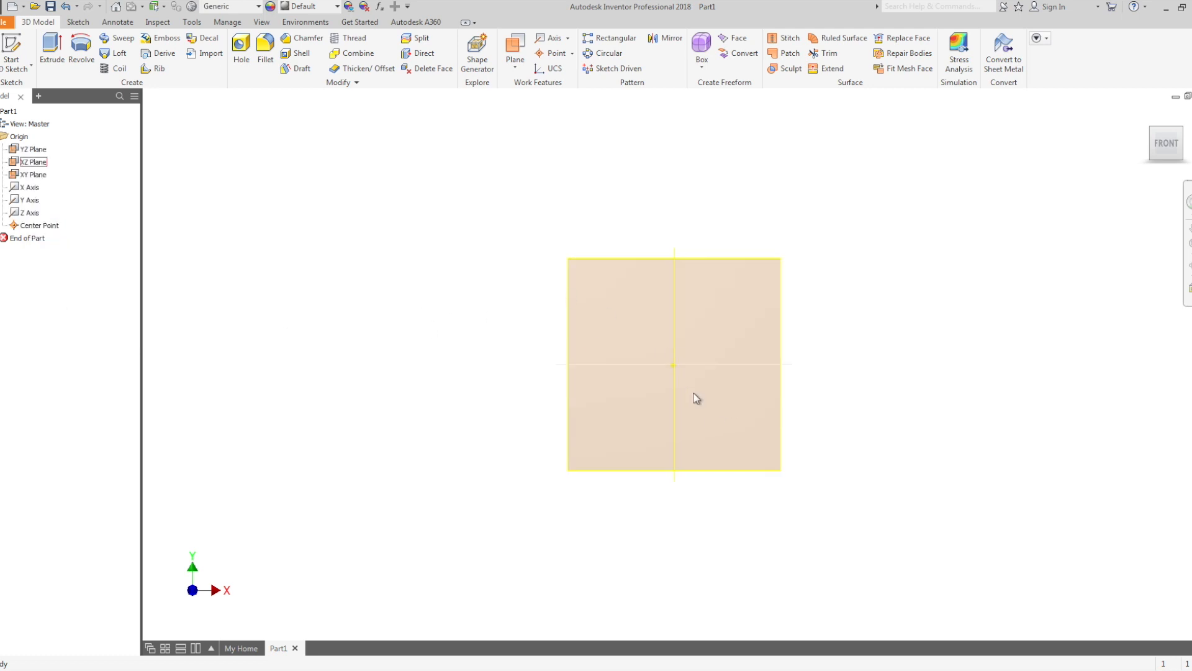
Examine how the three origin planes intersect in 3D, highlighting the YZ and XZ planes individually.
shift+middle_drag(475, 344, 458, 367)
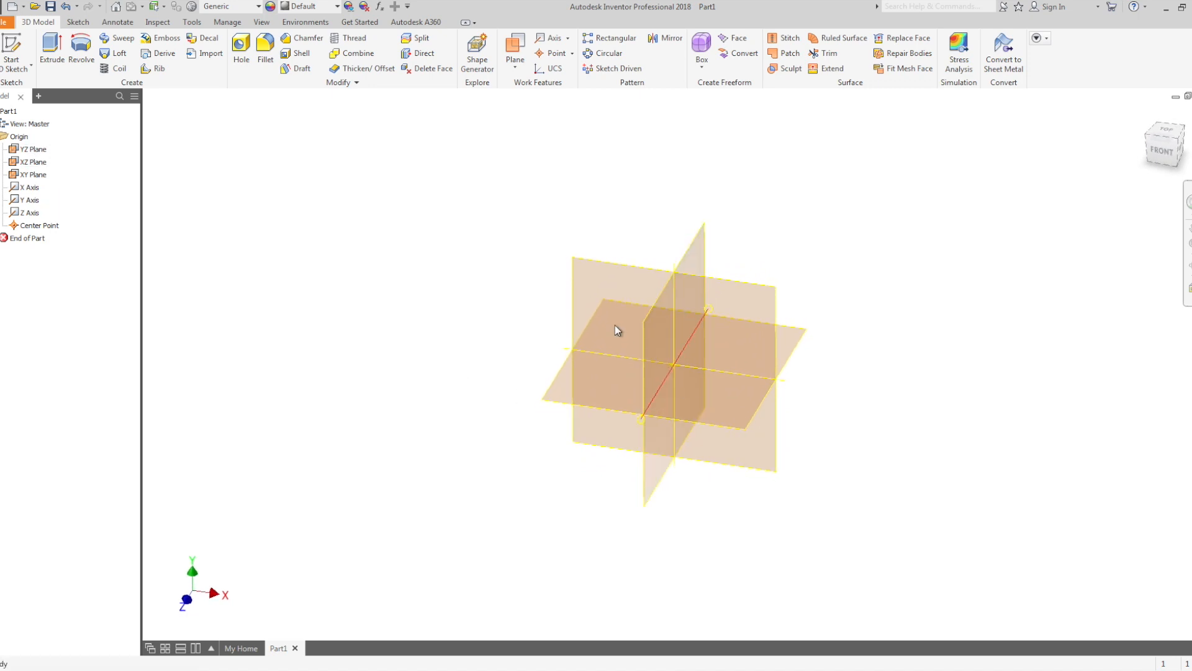
mouse_move(634, 407)
shift+middle_down()
mouse_move(639, 397)
mouse_move(625, 399)
shift+middle_up()
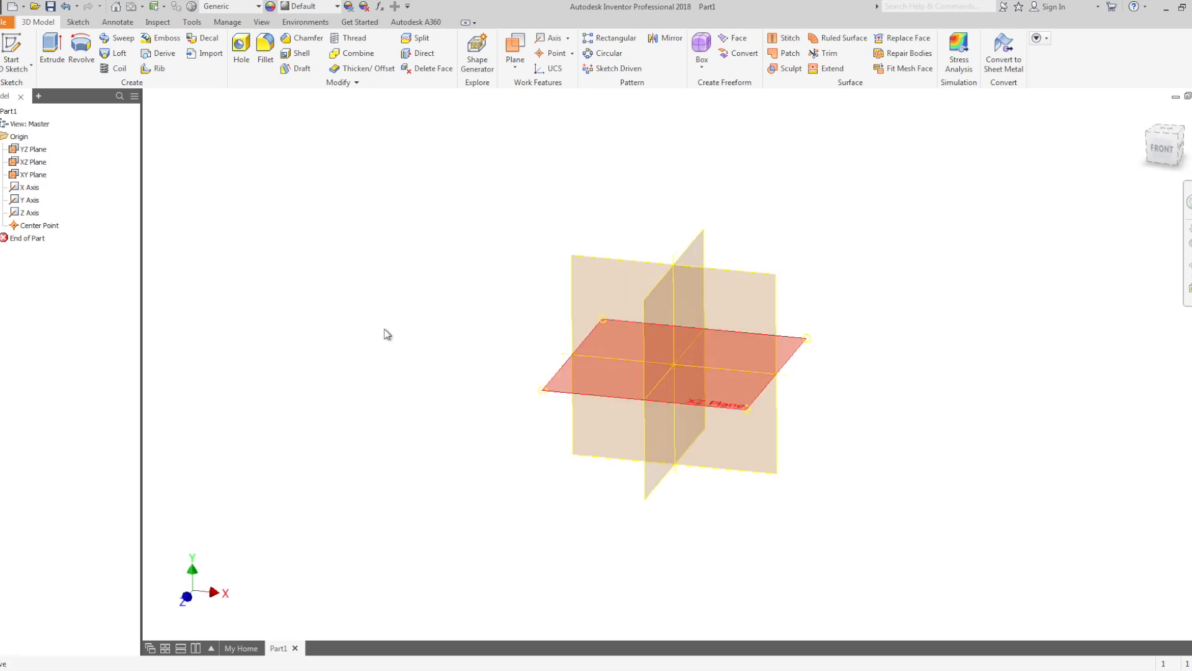
click(34, 150)
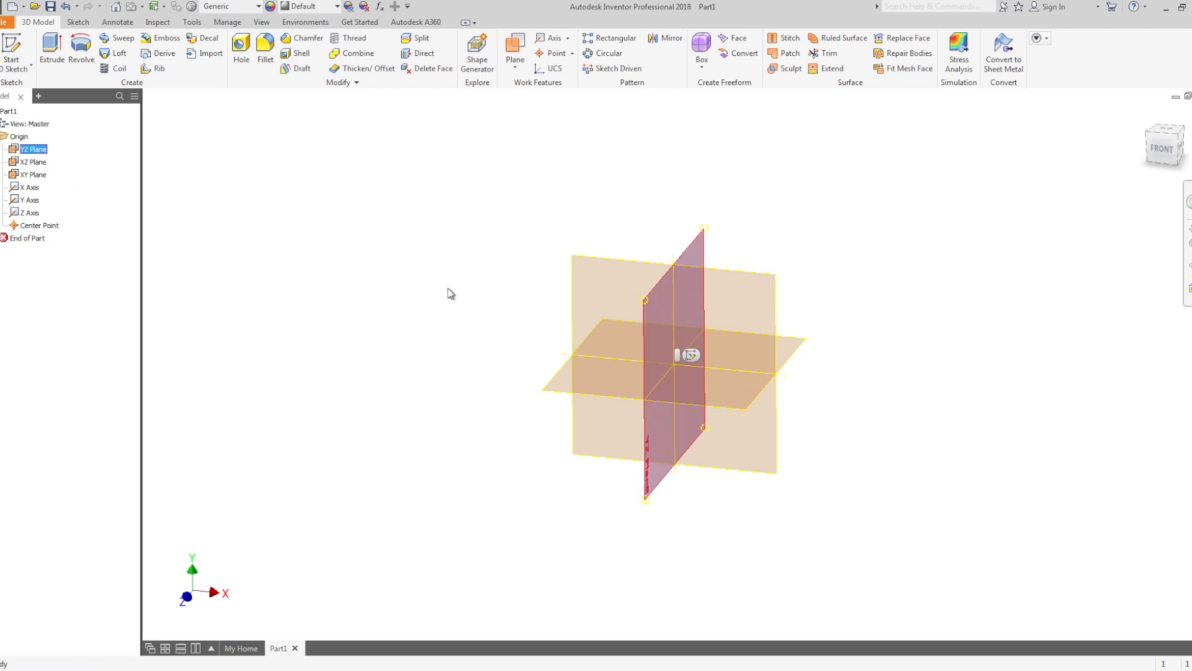
click(458, 318)
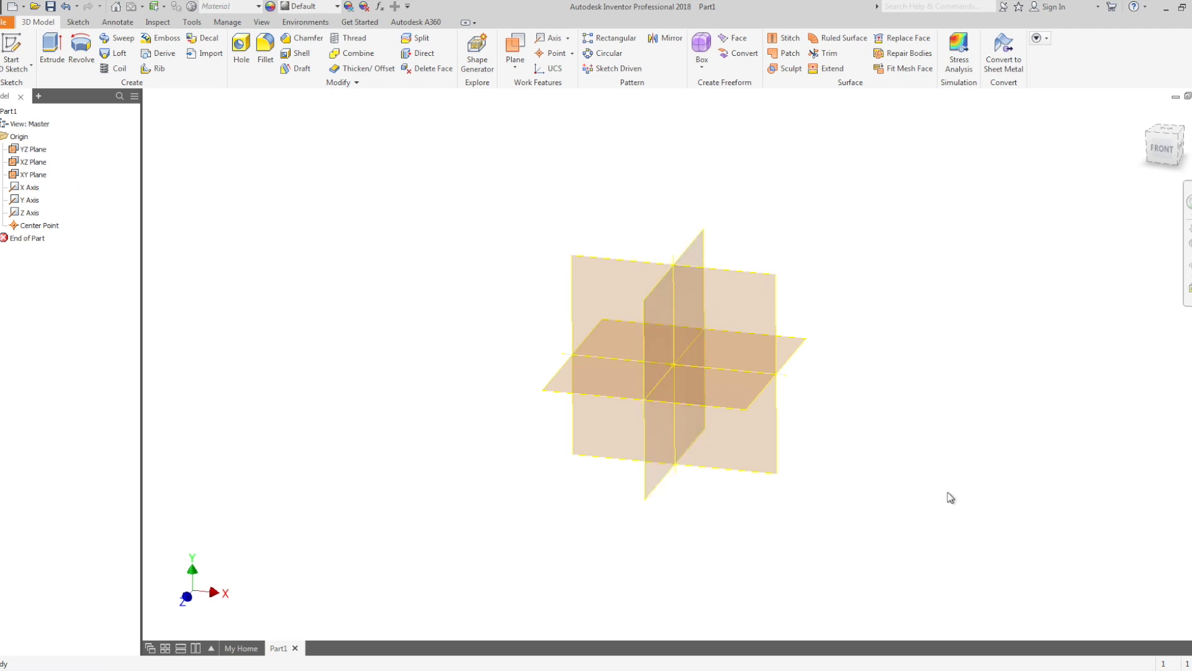
shift+middle_drag(921, 416, 900, 426)
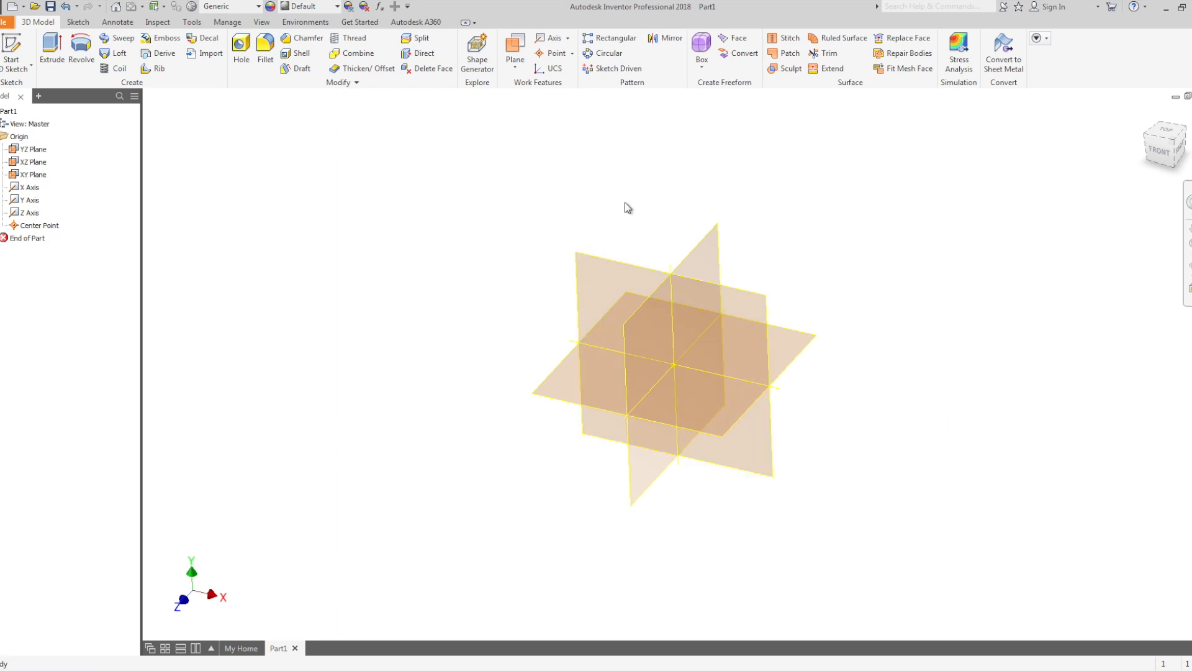
shift+middle_drag(497, 426, 506, 421)
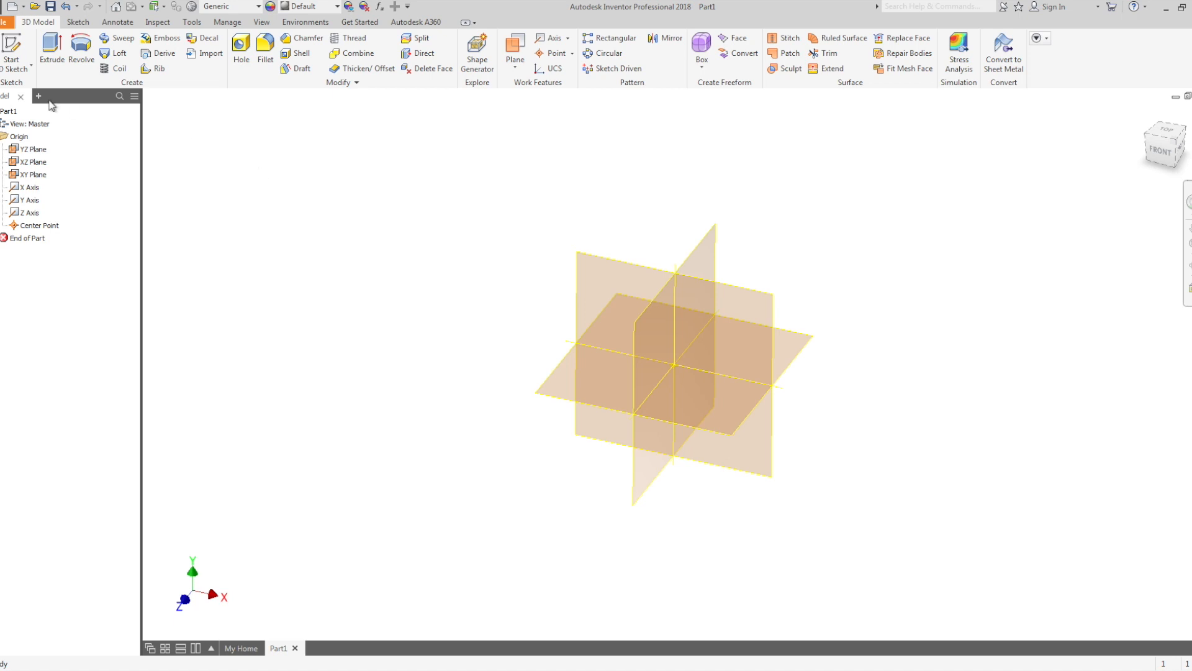
click(562, 374)
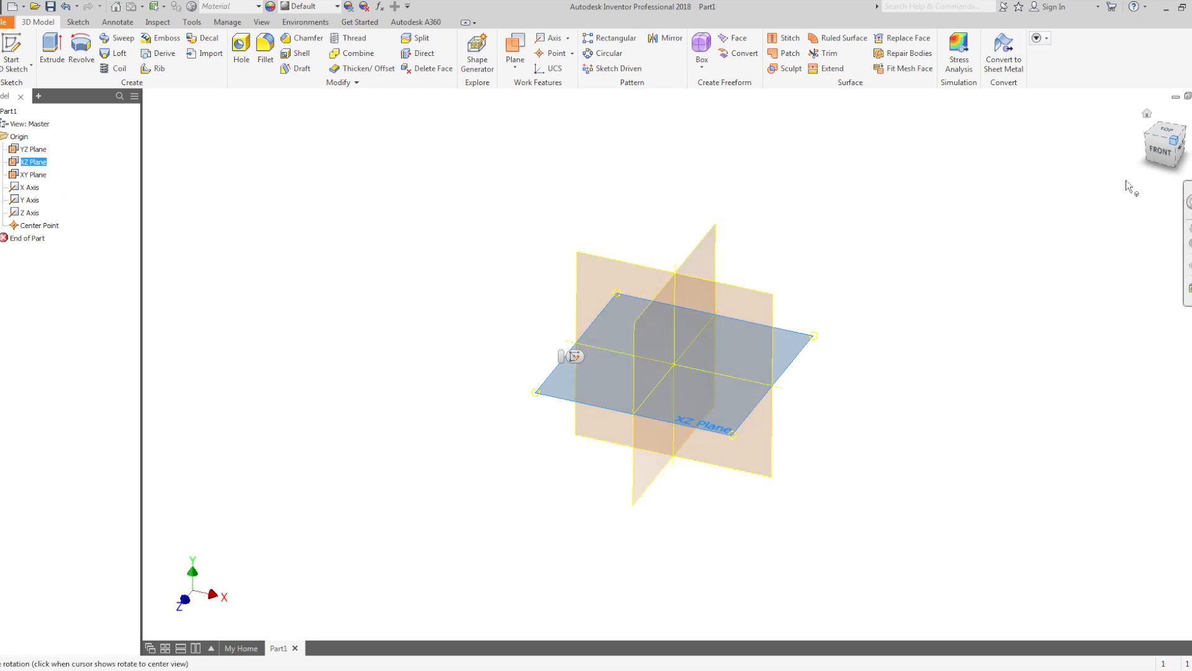
click(954, 185)
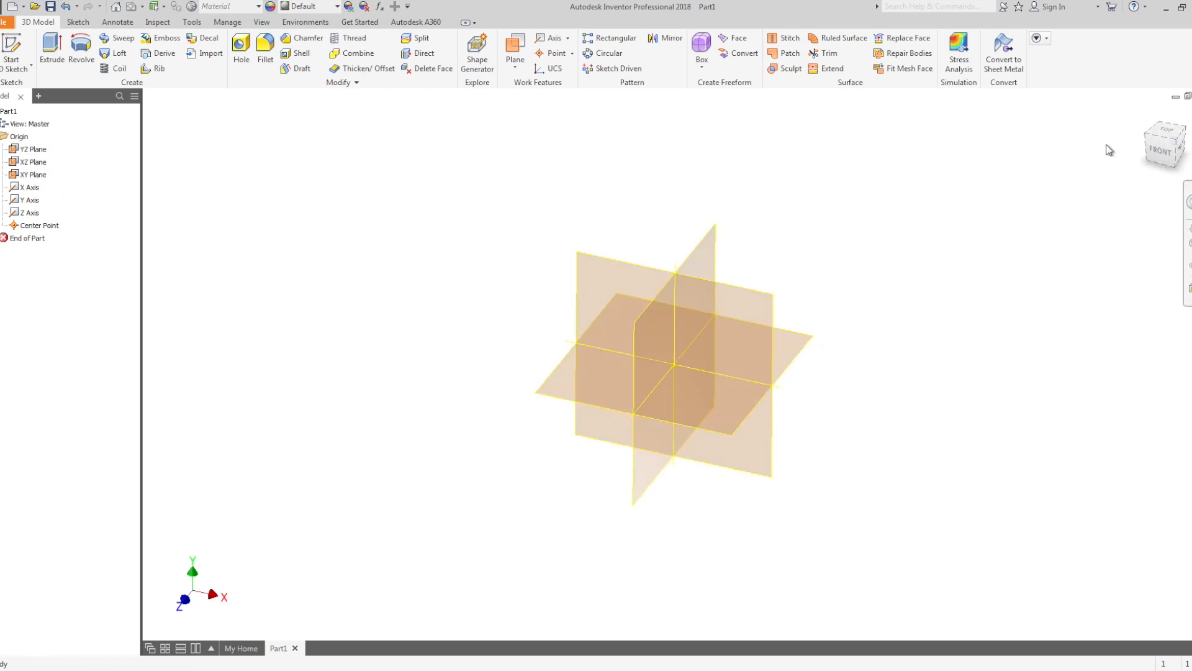
Start a 2D sketch on the XZ origin plane, viewed from the top.
click(1170, 136)
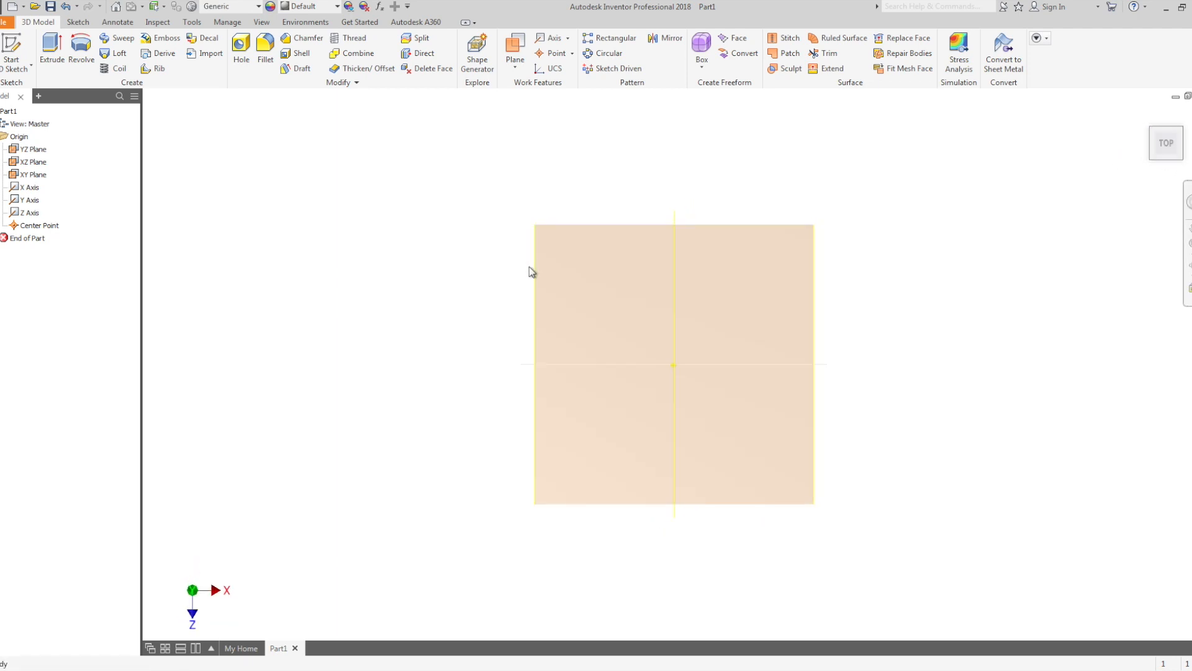
click(540, 277)
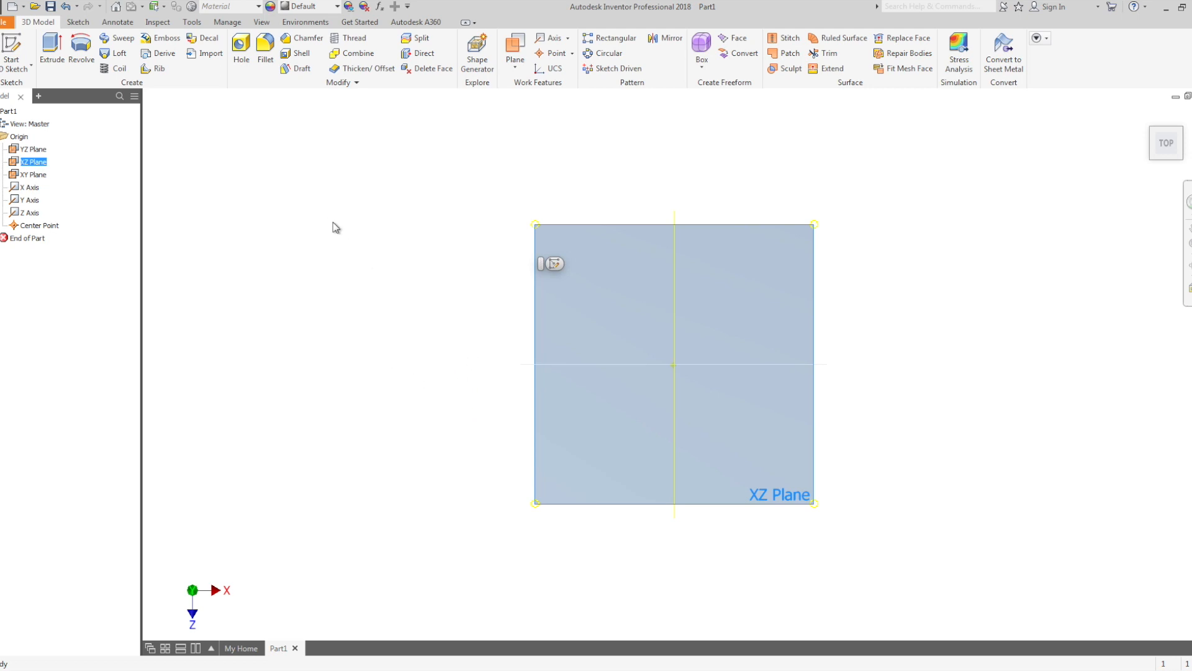
click(13, 51)
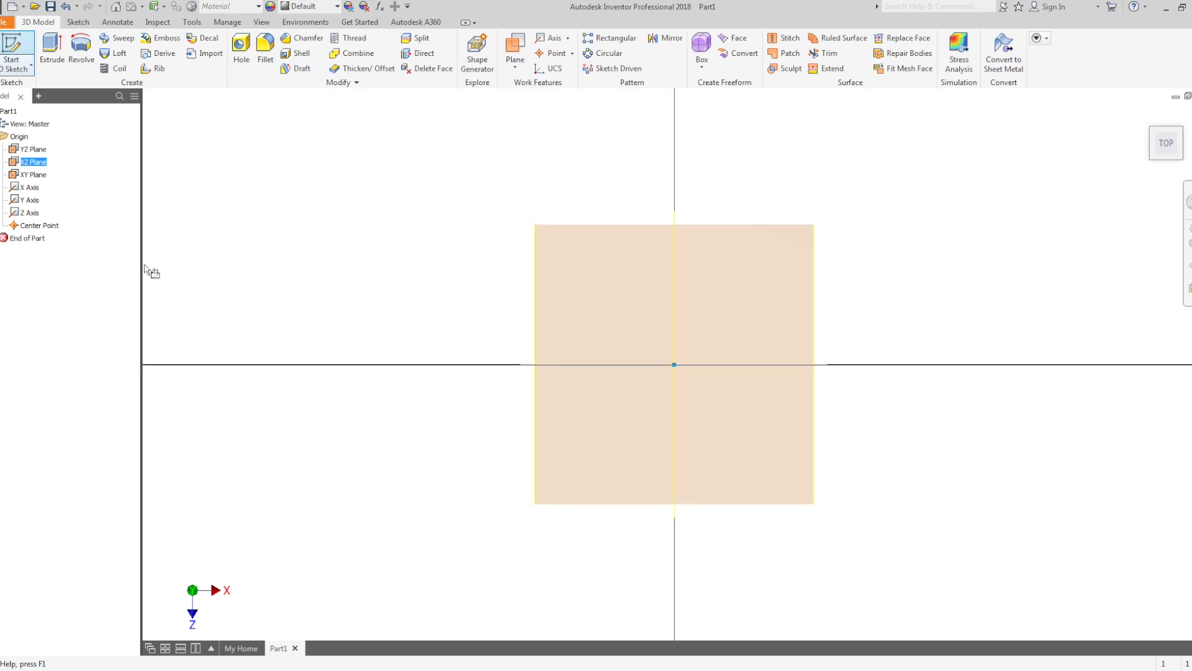
click(687, 367)
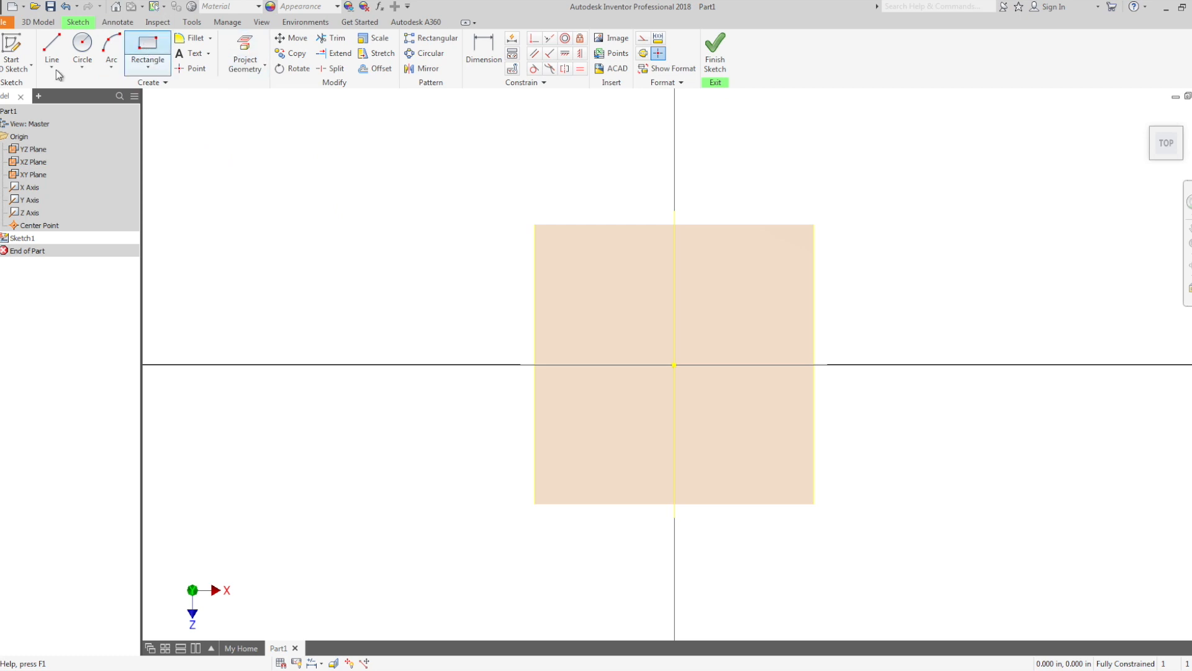
click(148, 68)
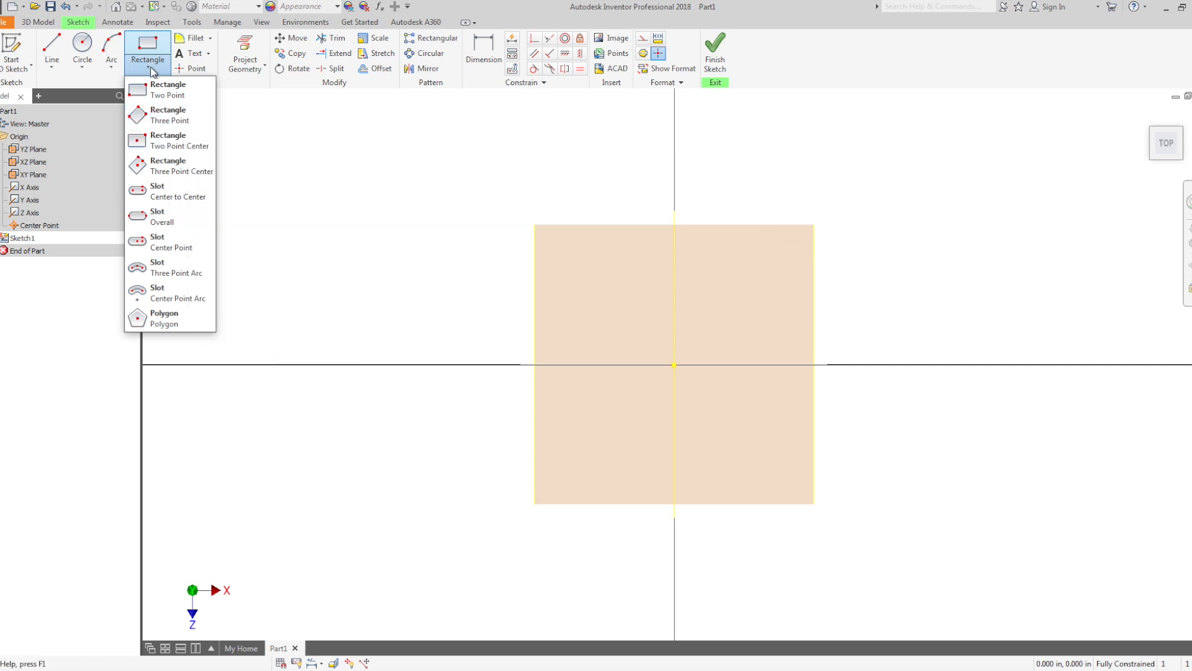
click(88, 69)
click(83, 68)
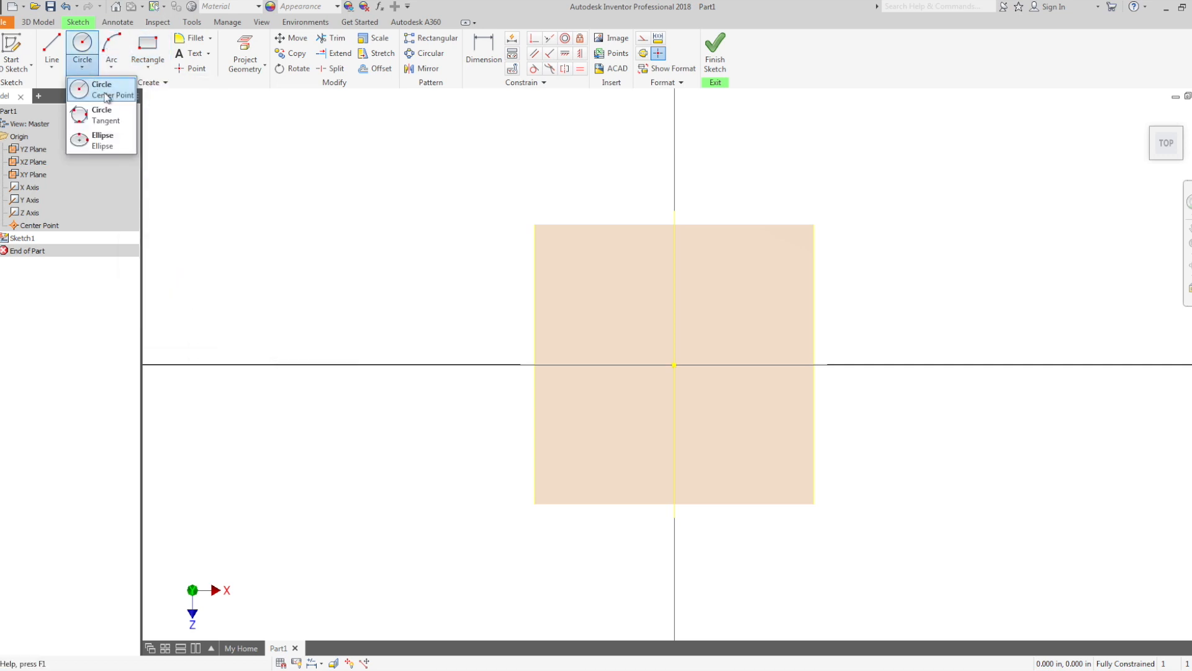
click(150, 69)
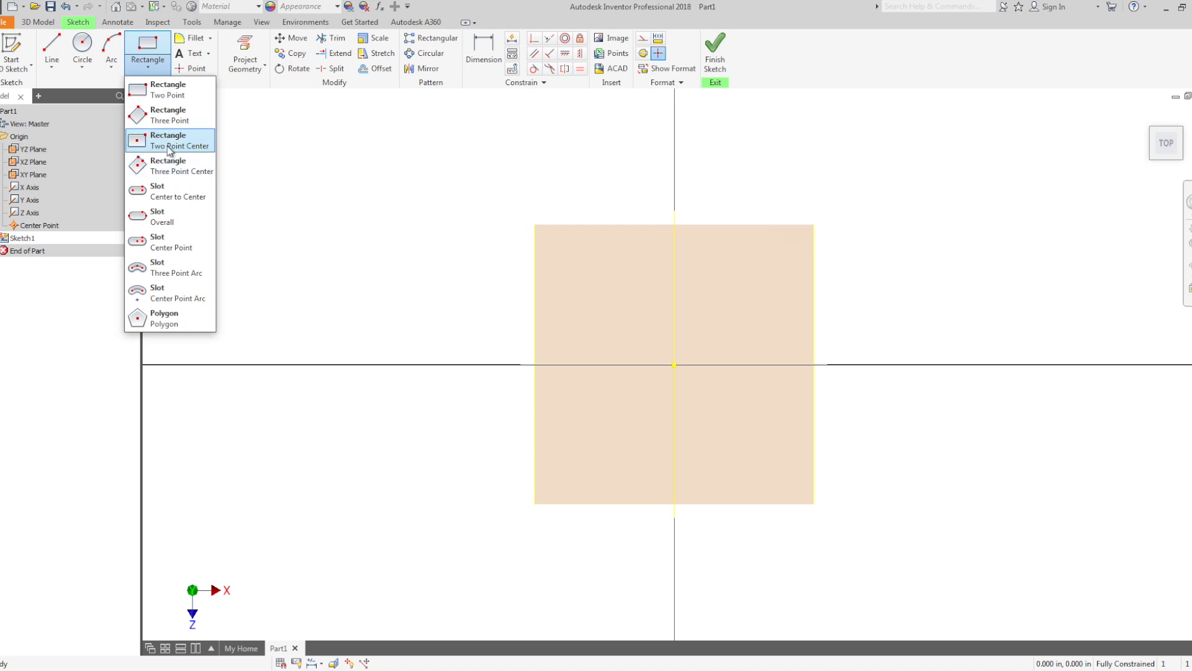
click(148, 67)
click(147, 67)
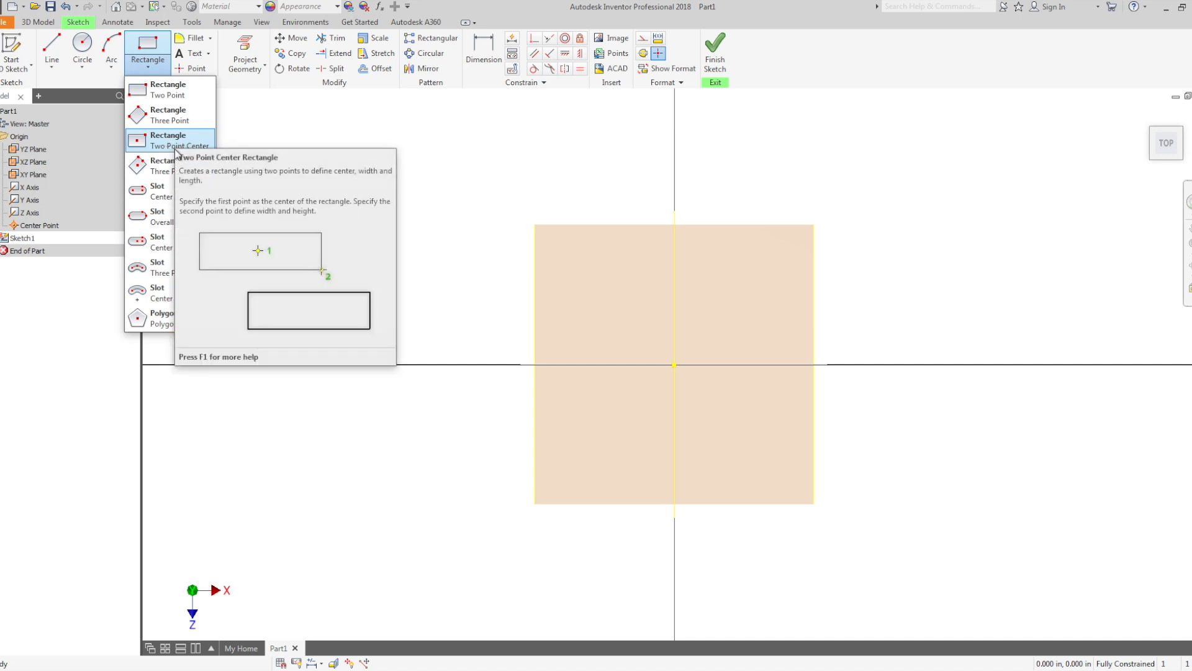
Try a two-point rectangle away from the origin planes and undo it.
click(168, 92)
click(357, 154)
click(473, 247)
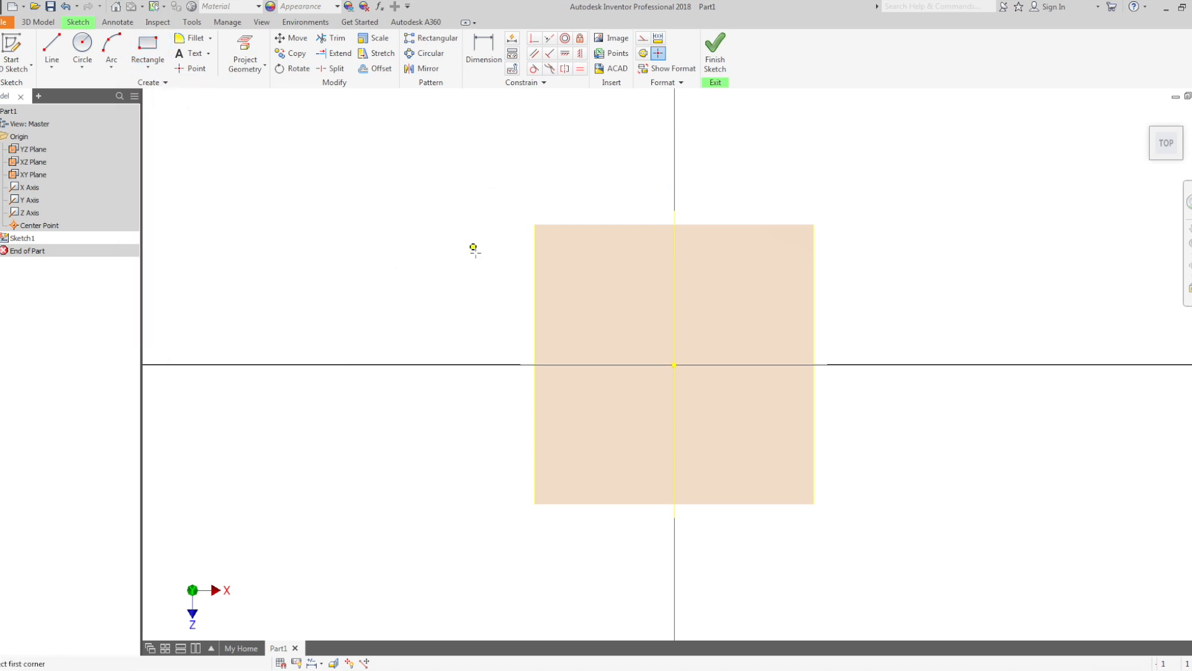
key(Escape)
key(ctrl+z)
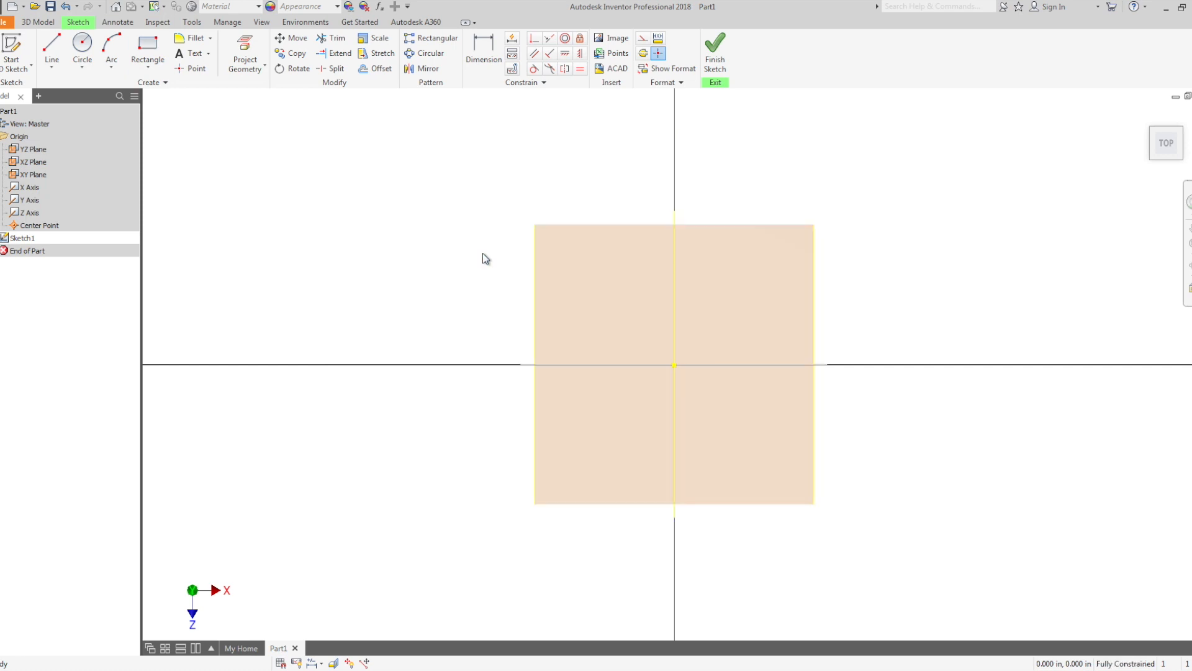
Sketch a two-point center rectangle about 1.635 in by 0.988 in, centred on the origin.
click(147, 62)
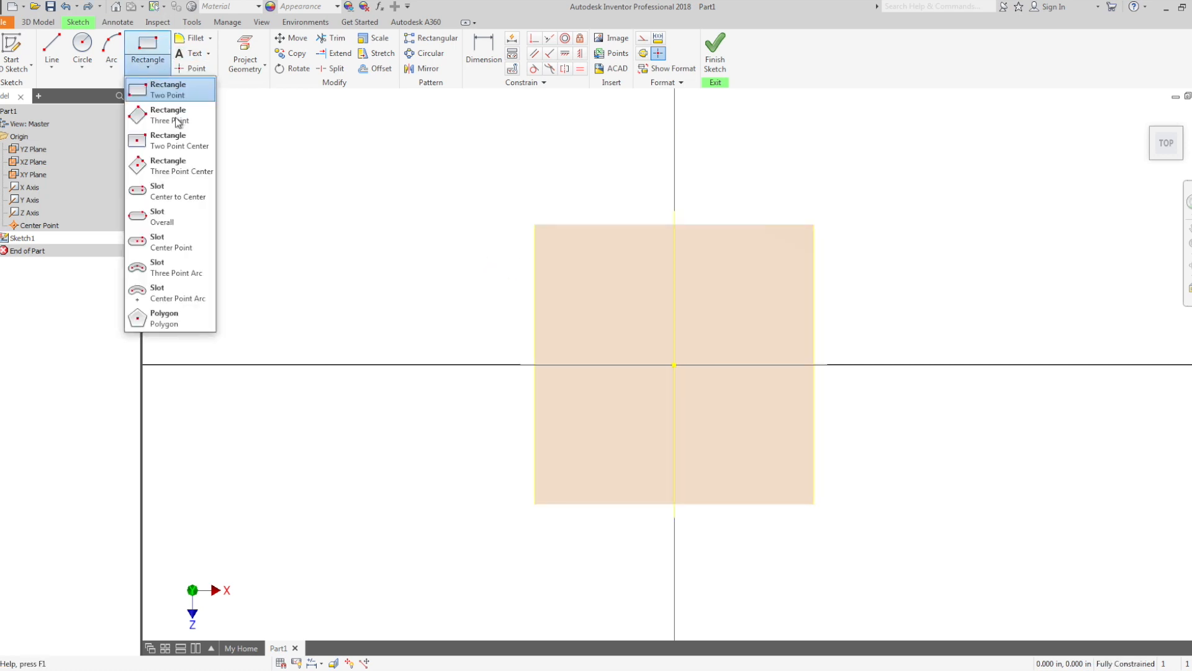
click(159, 144)
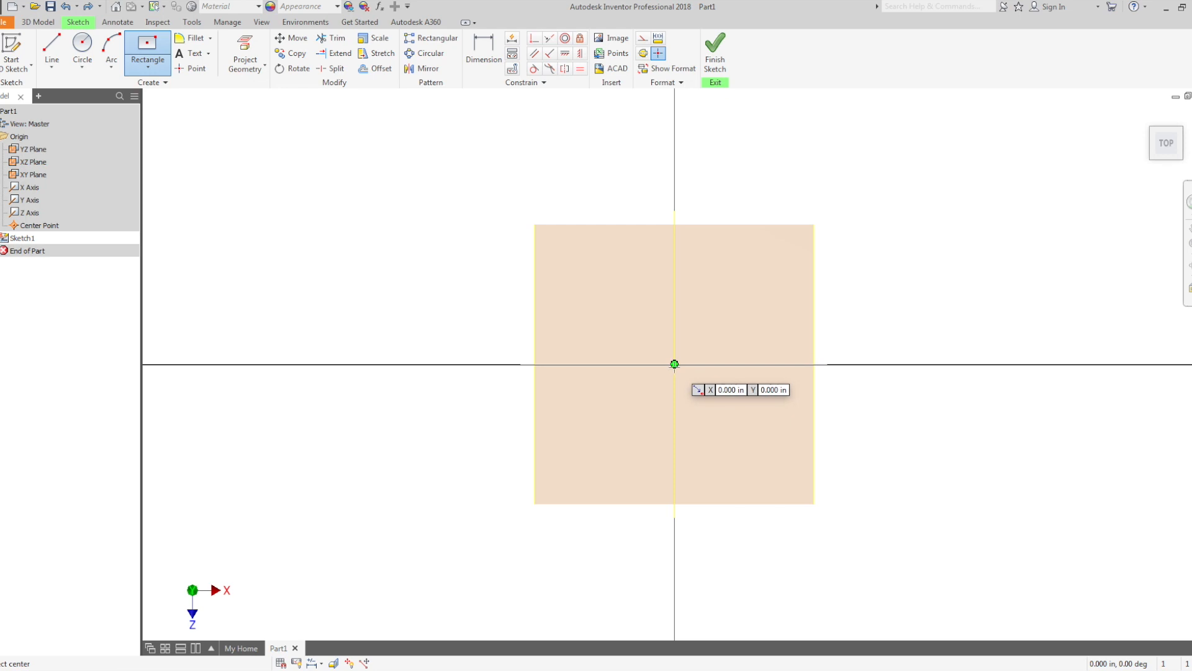
click(674, 364)
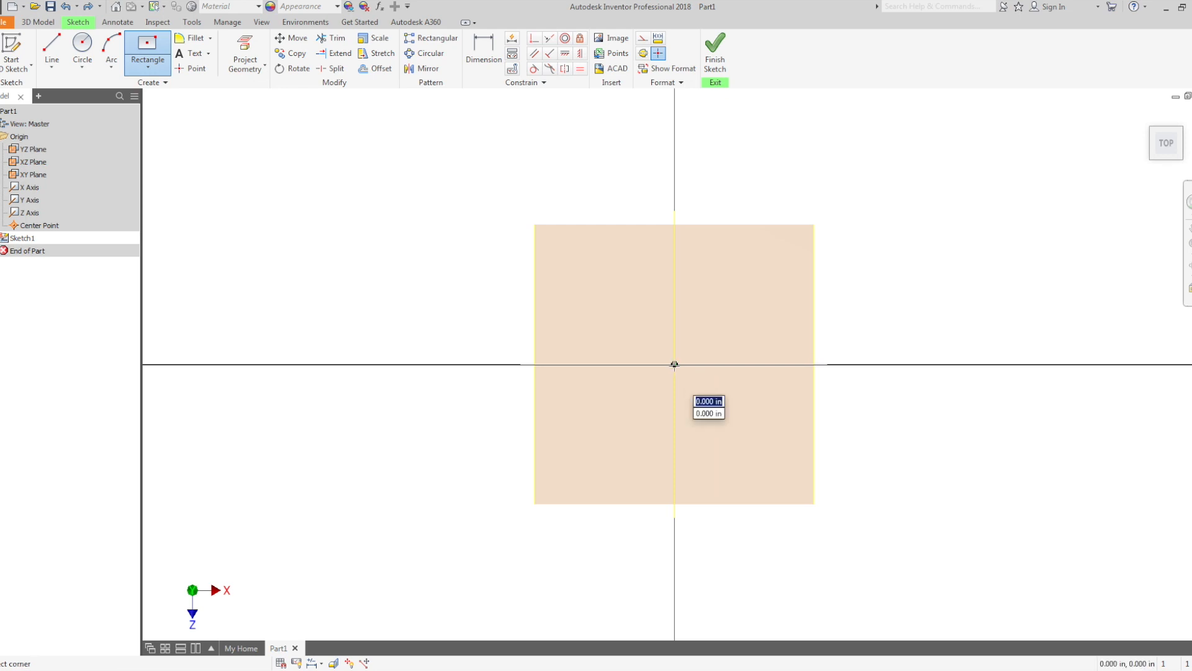
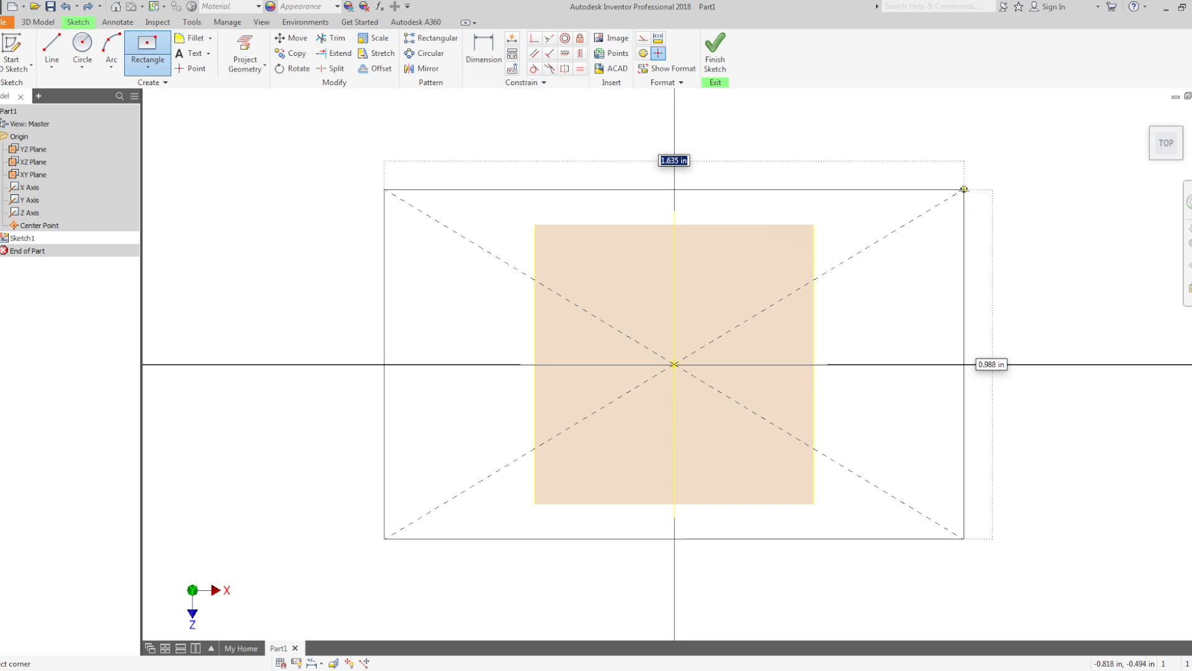
click(964, 189)
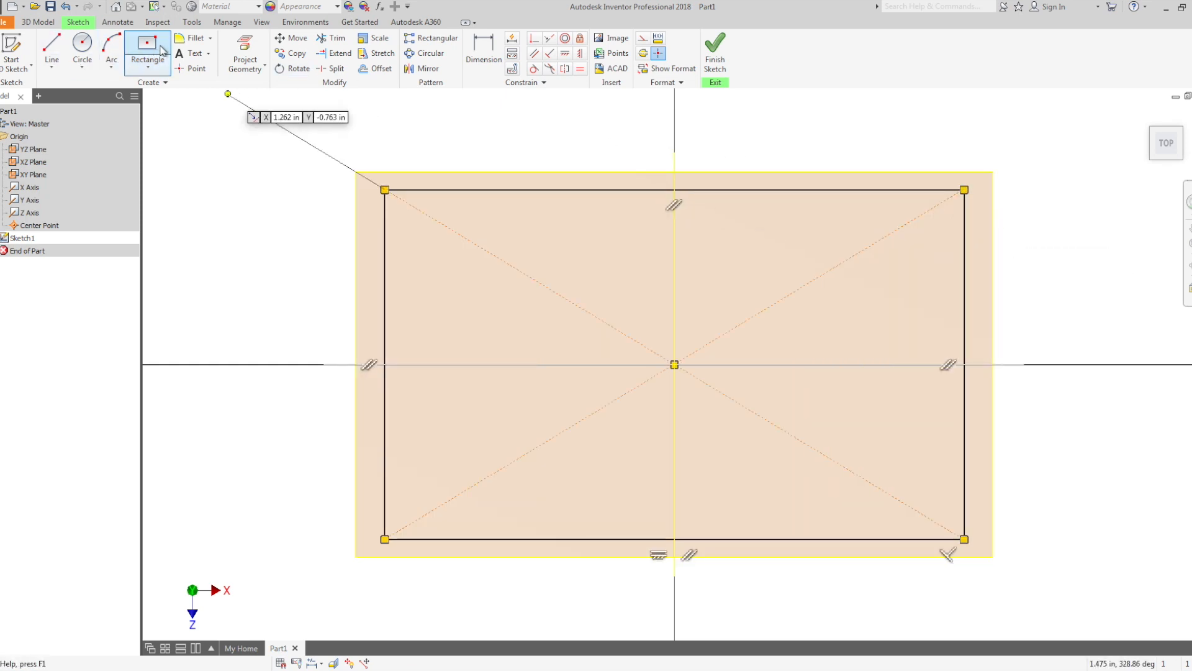
Dimension the rectangle's upper horizontal edge and set its length to 15.5 in.
click(489, 49)
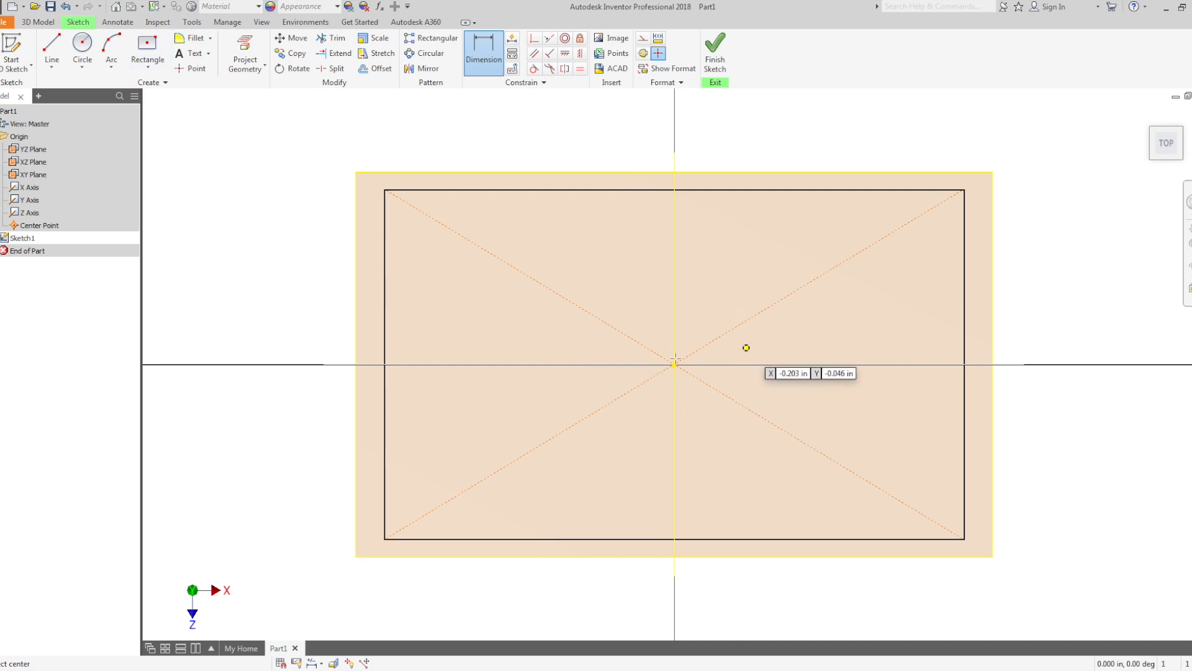
click(483, 44)
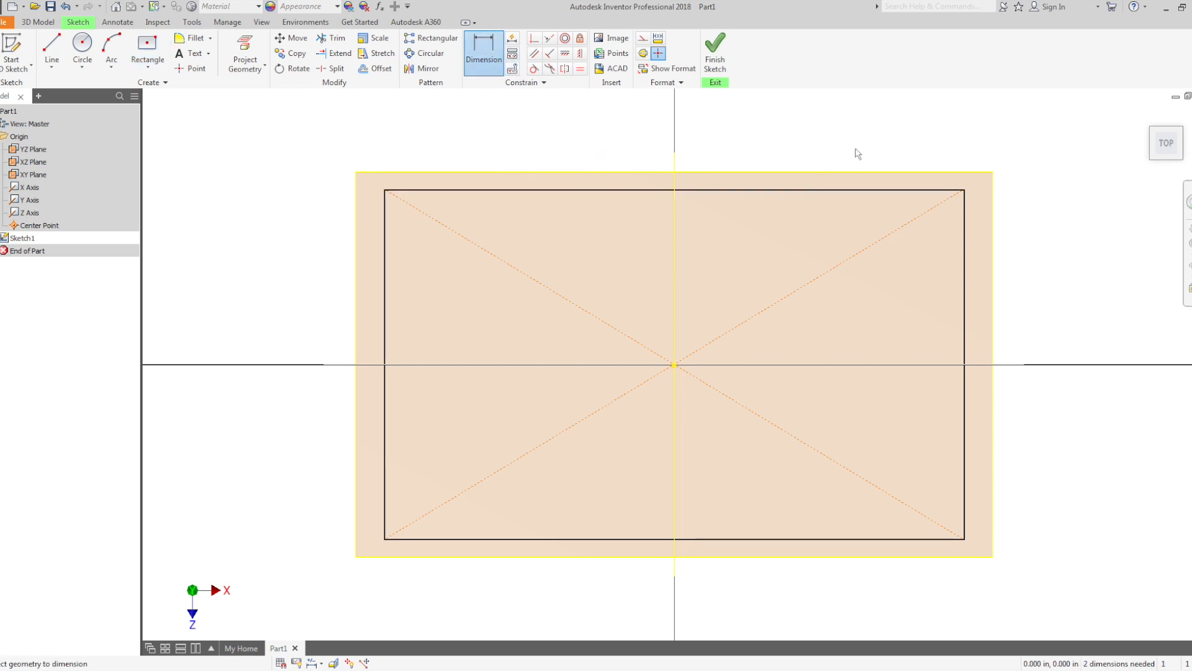
click(751, 190)
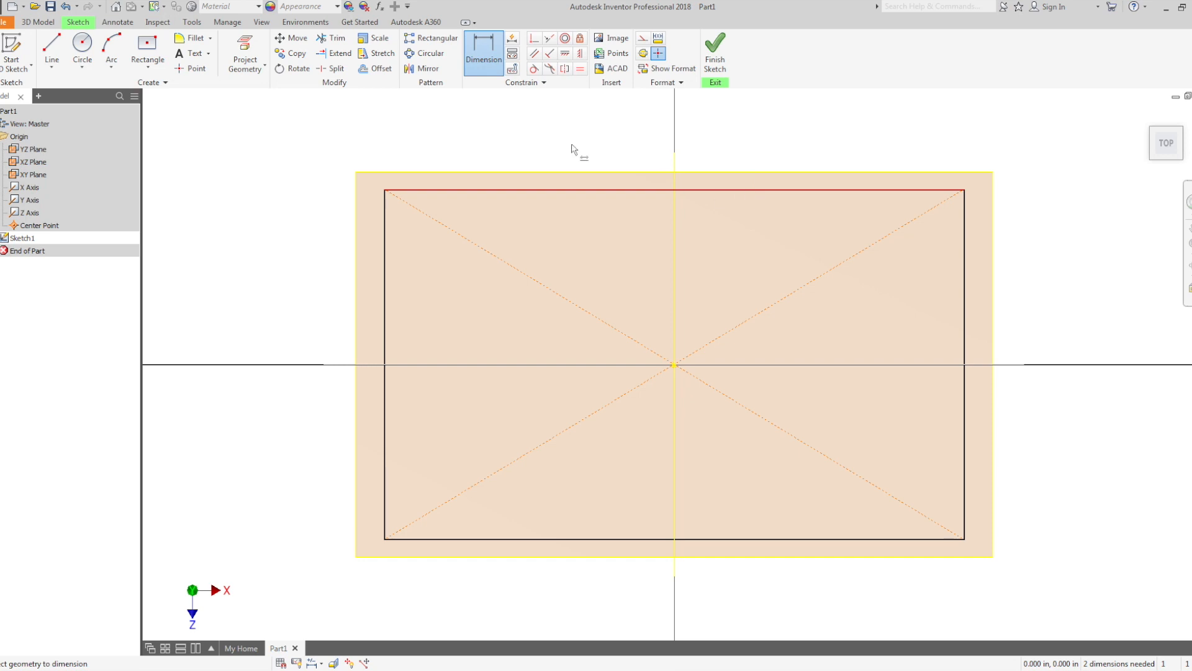
click(486, 55)
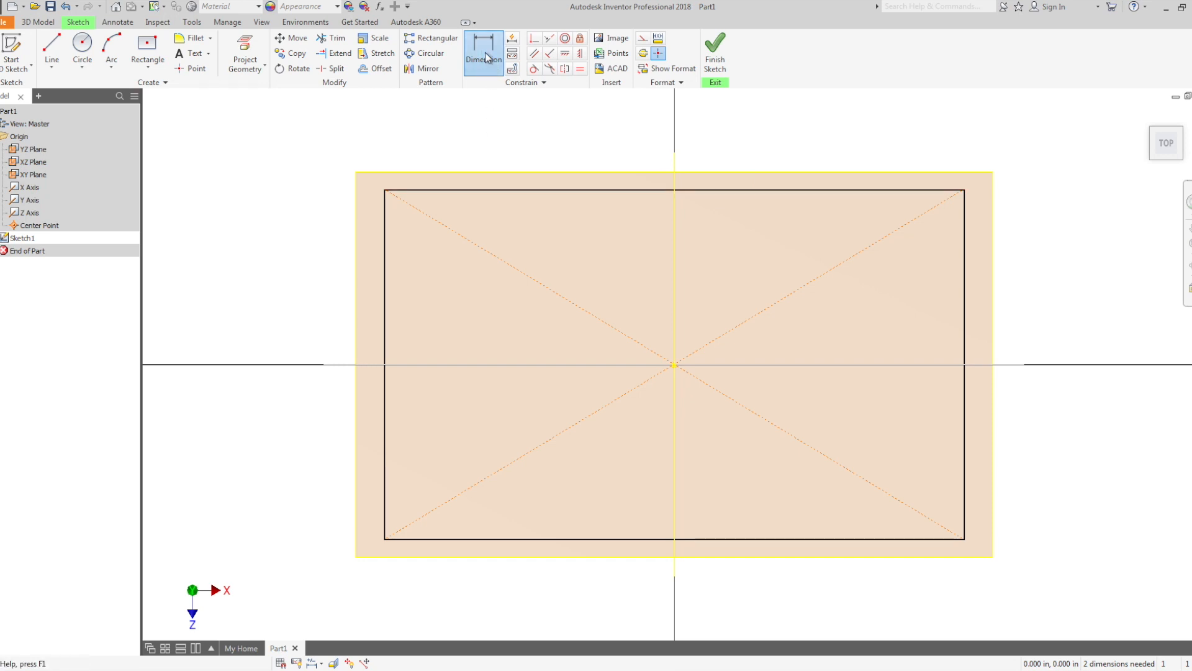
click(639, 195)
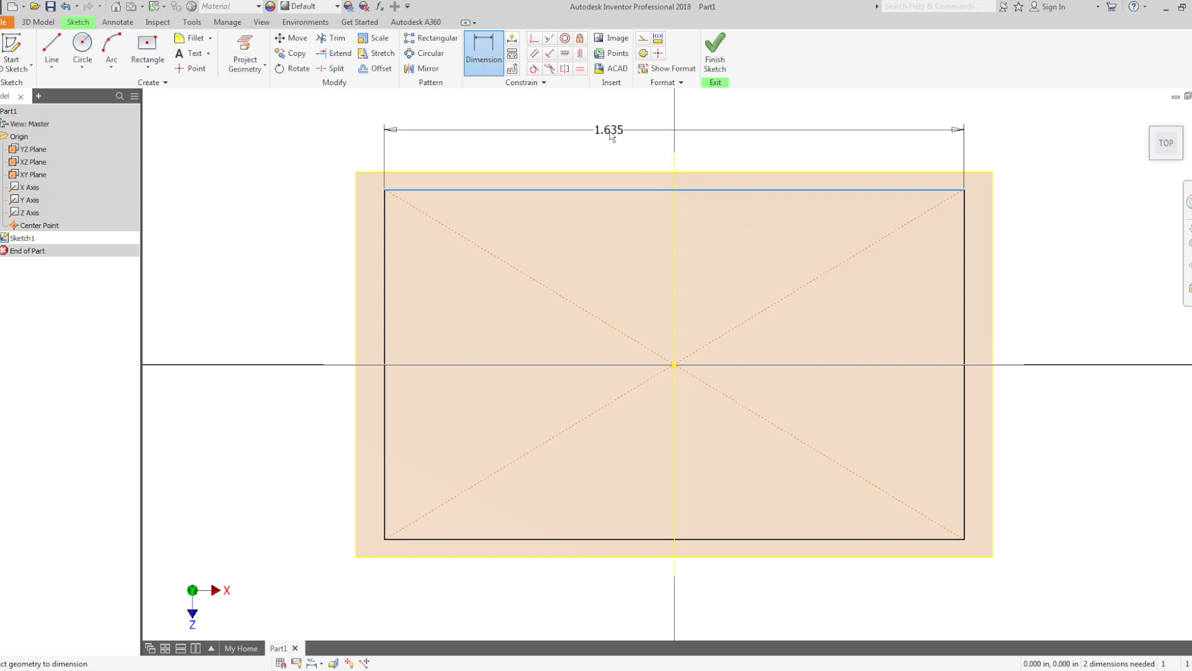
click(610, 134)
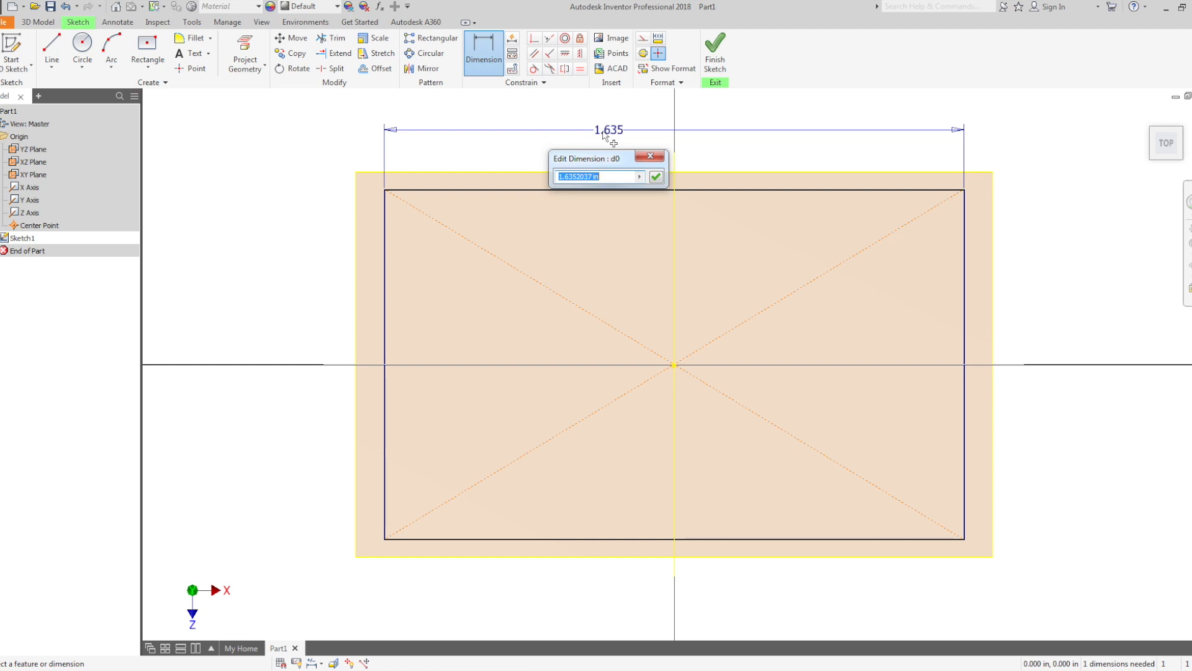
text(15.5)
key(Return)
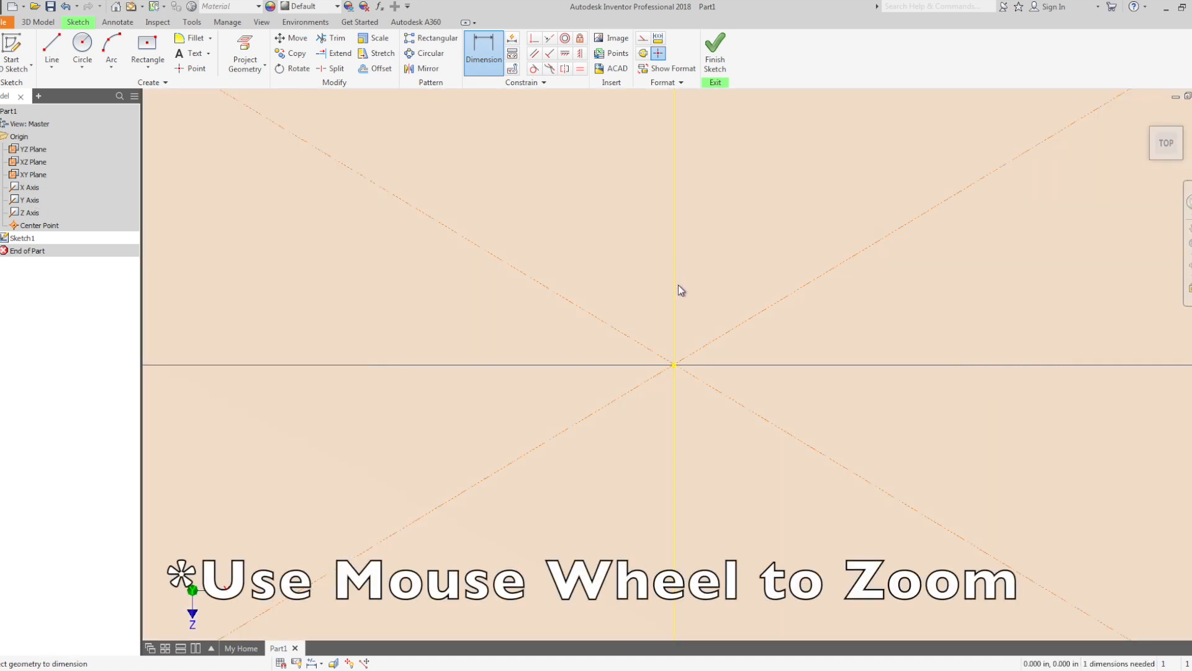
Dimension the rectangle's vertical side as 10.5 in and finish the sketch.
scroll(683, 325, up, 3)
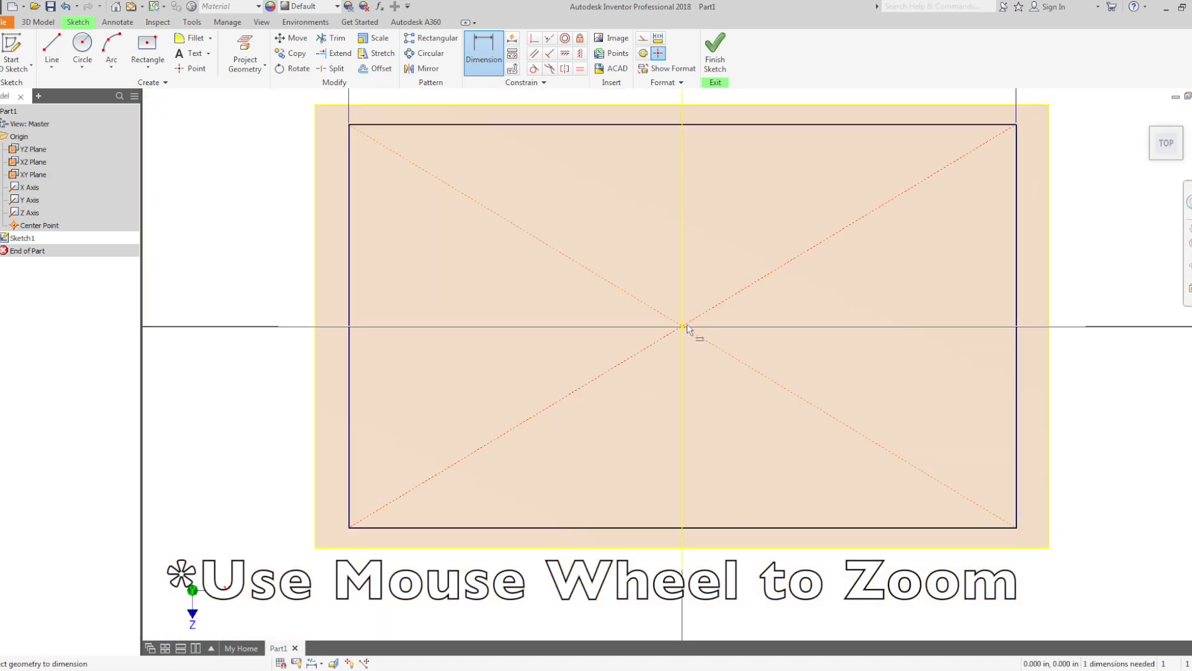
scroll(689, 352, up, 2)
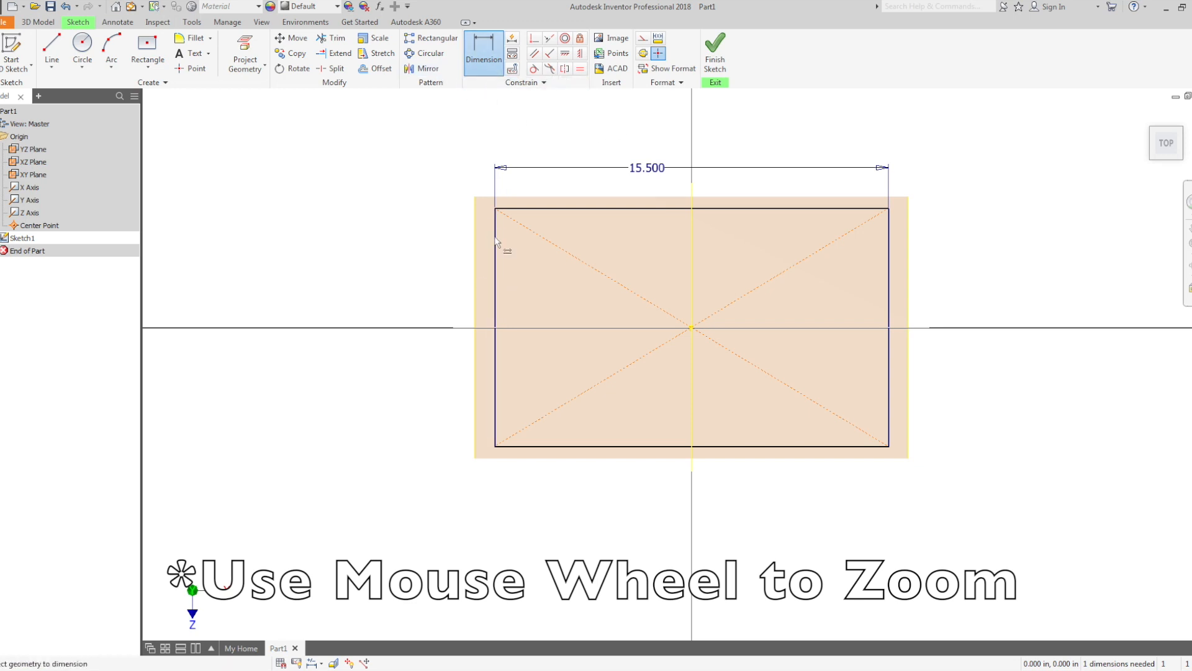
click(497, 287)
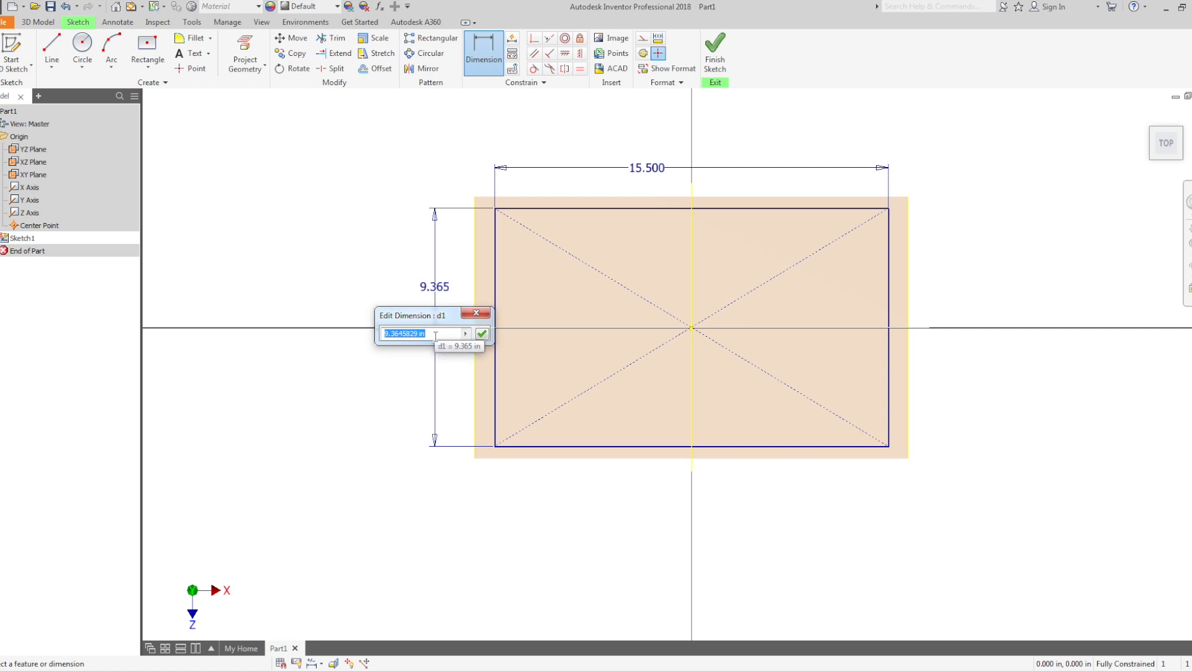
text(10.5)
key(Return)
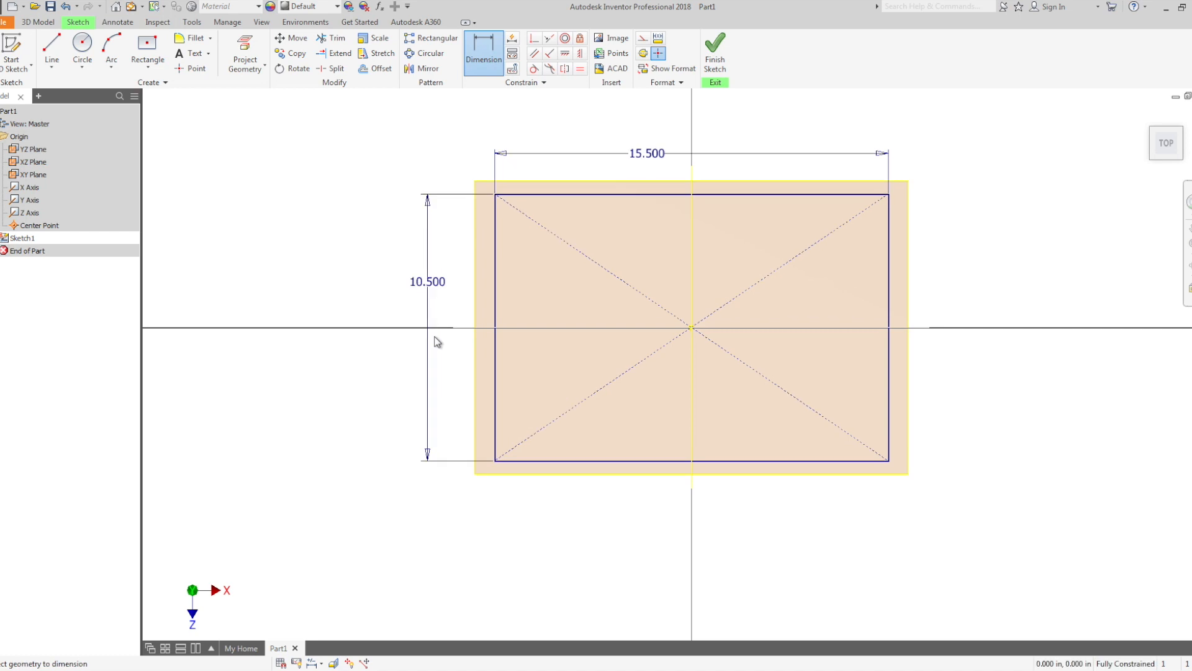
click(718, 56)
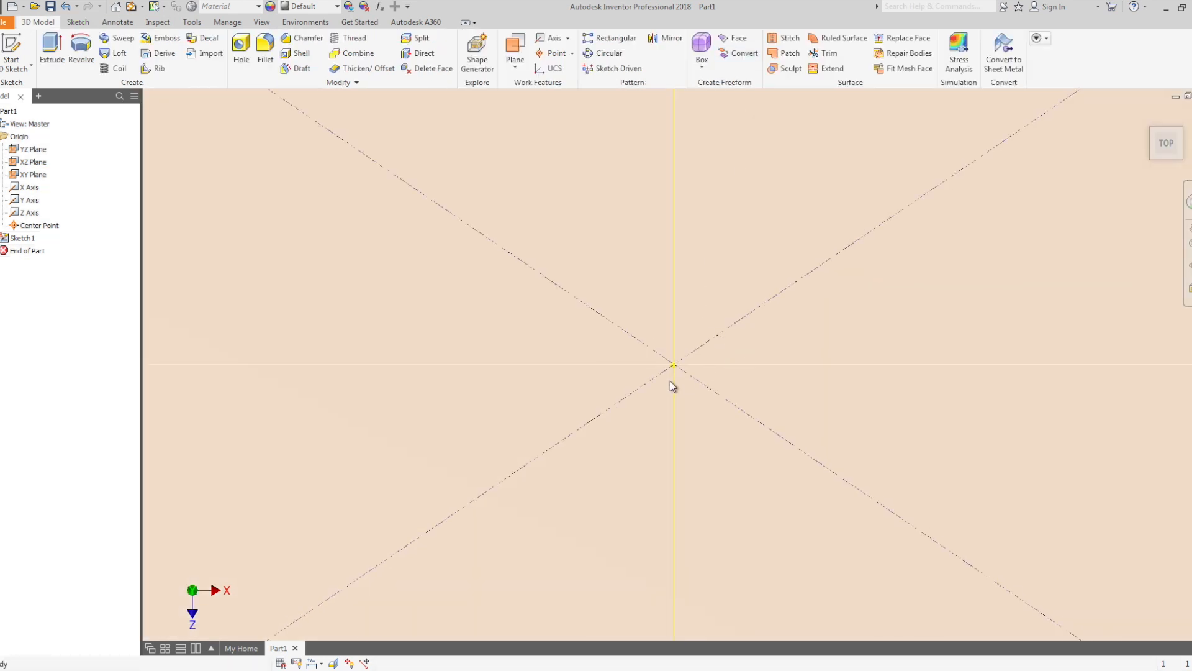
Start an Extrude of the rectangle profile with a distance of 0.75 in.
scroll(680, 367, down, 5)
mouse_move(685, 372)
shift+middle_down()
mouse_move(689, 338)
mouse_move(713, 341)
shift+middle_up()
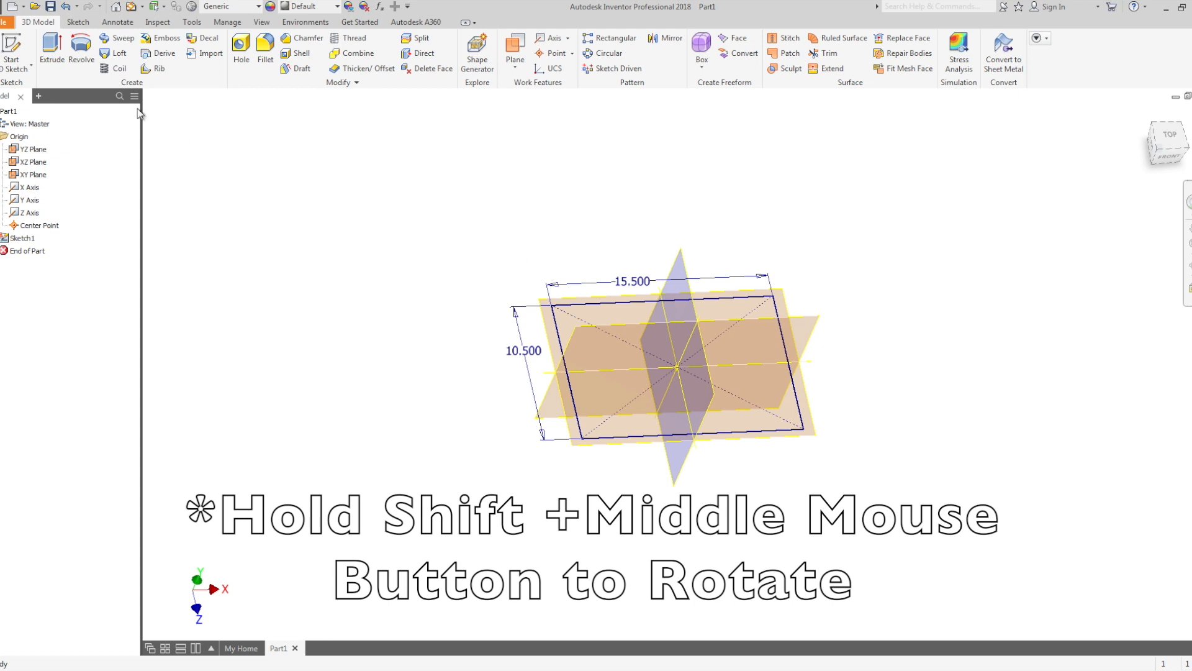
click(60, 57)
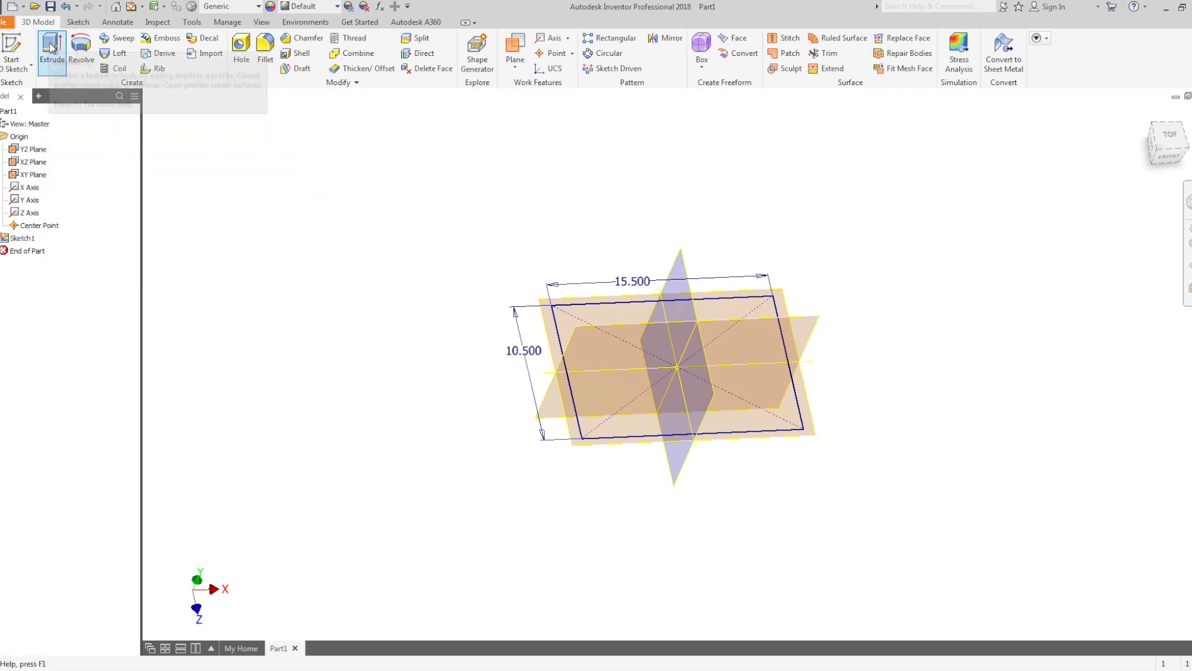
click(52, 49)
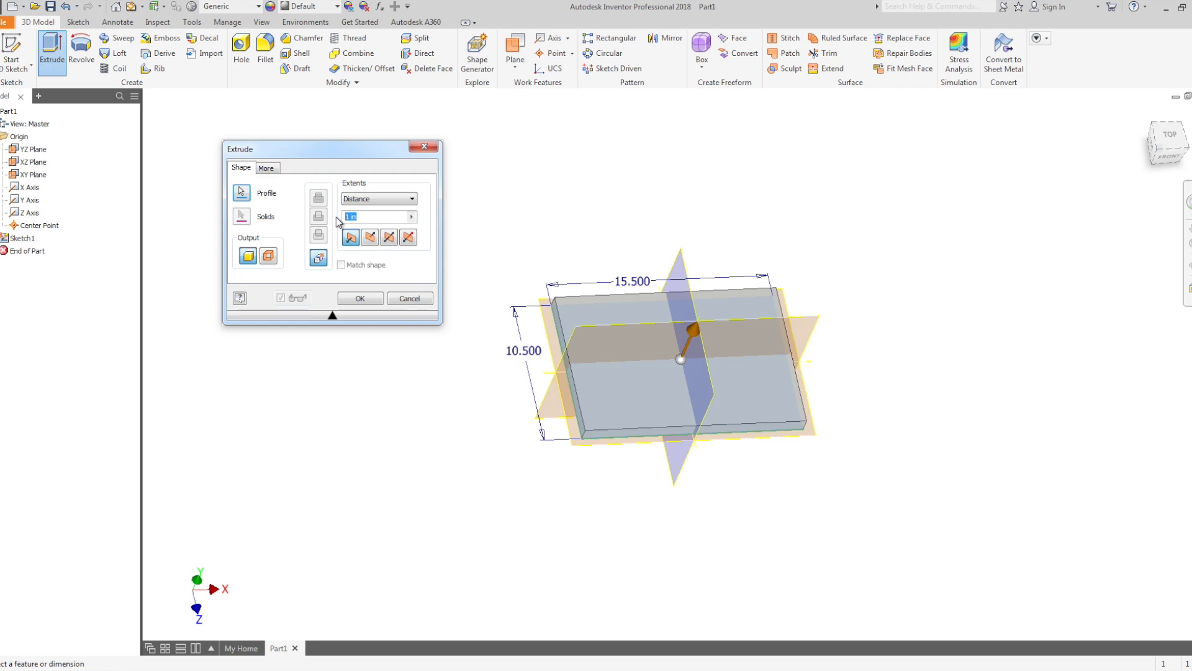
click(365, 218)
drag(364, 219, 344, 221)
text(.75)
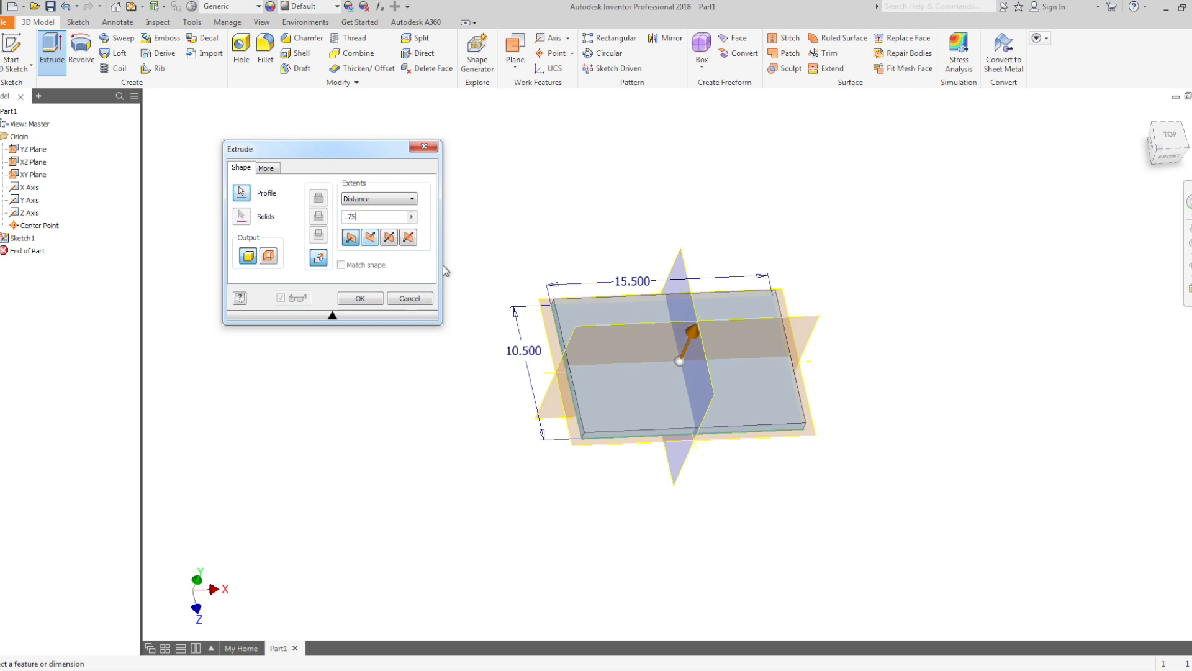
scroll(656, 352, down, 3)
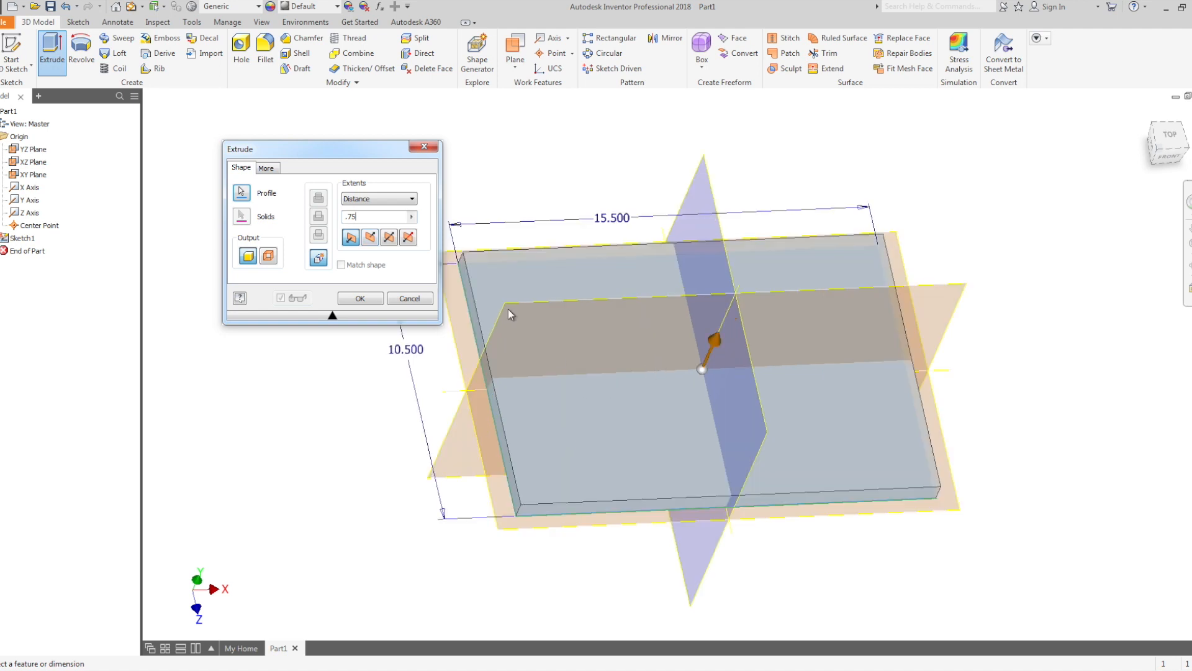
Try extrusion taper values of 10 and -45, and reset the taper to 0.
click(267, 169)
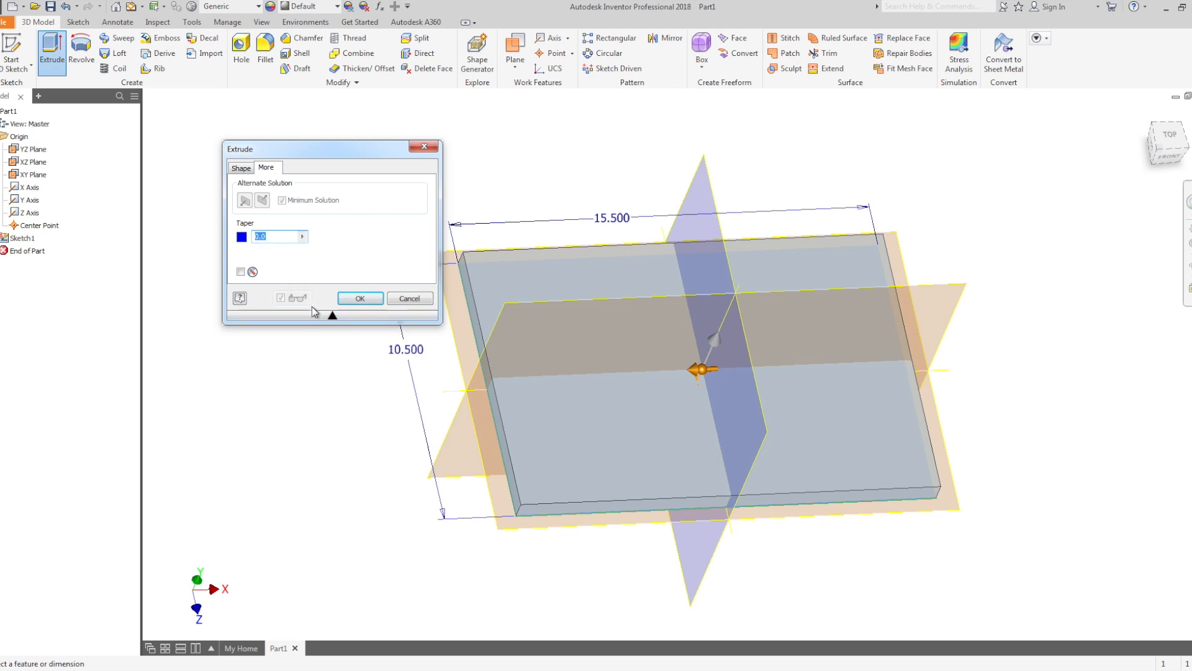
click(240, 171)
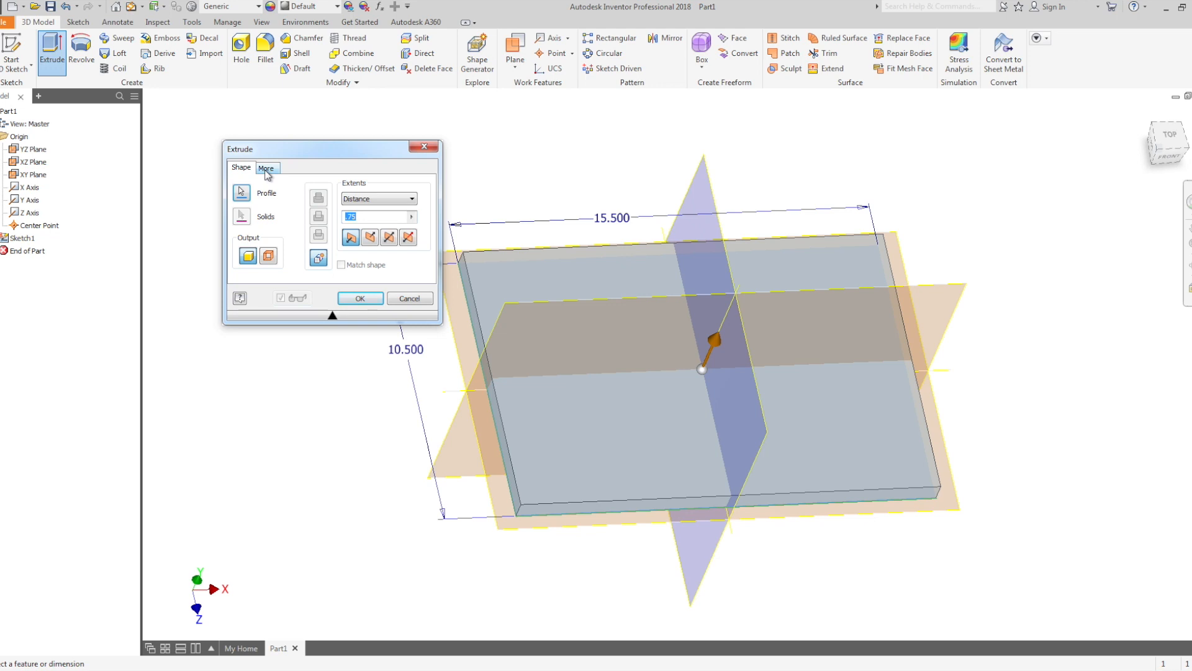
click(266, 168)
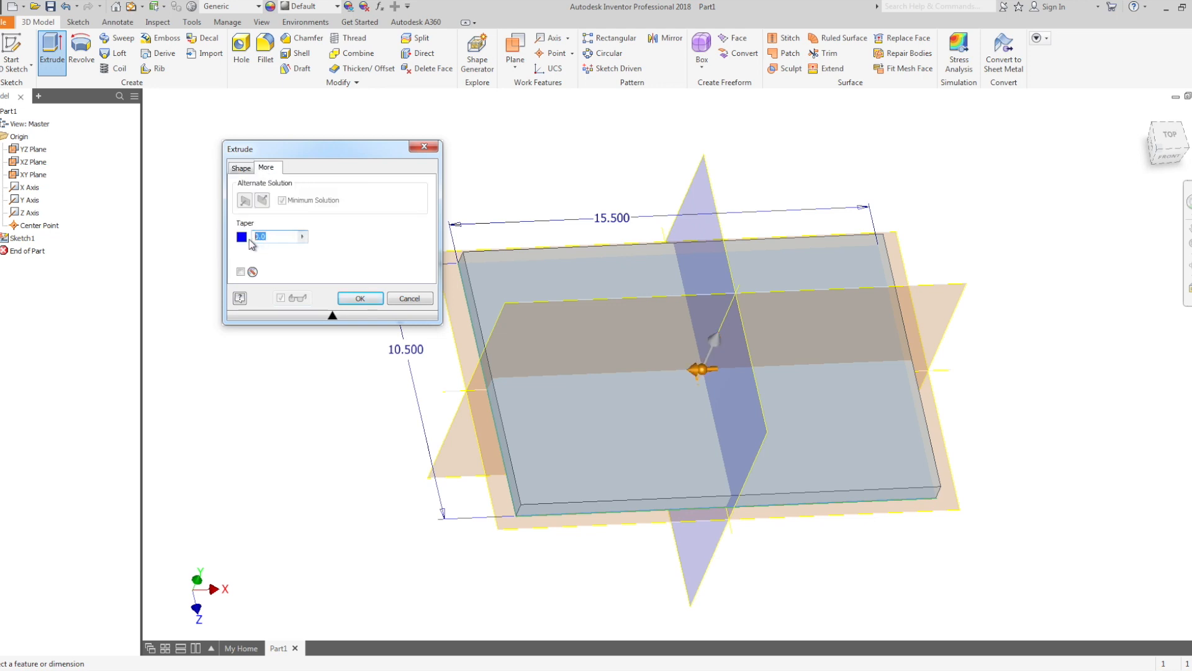
text(10)
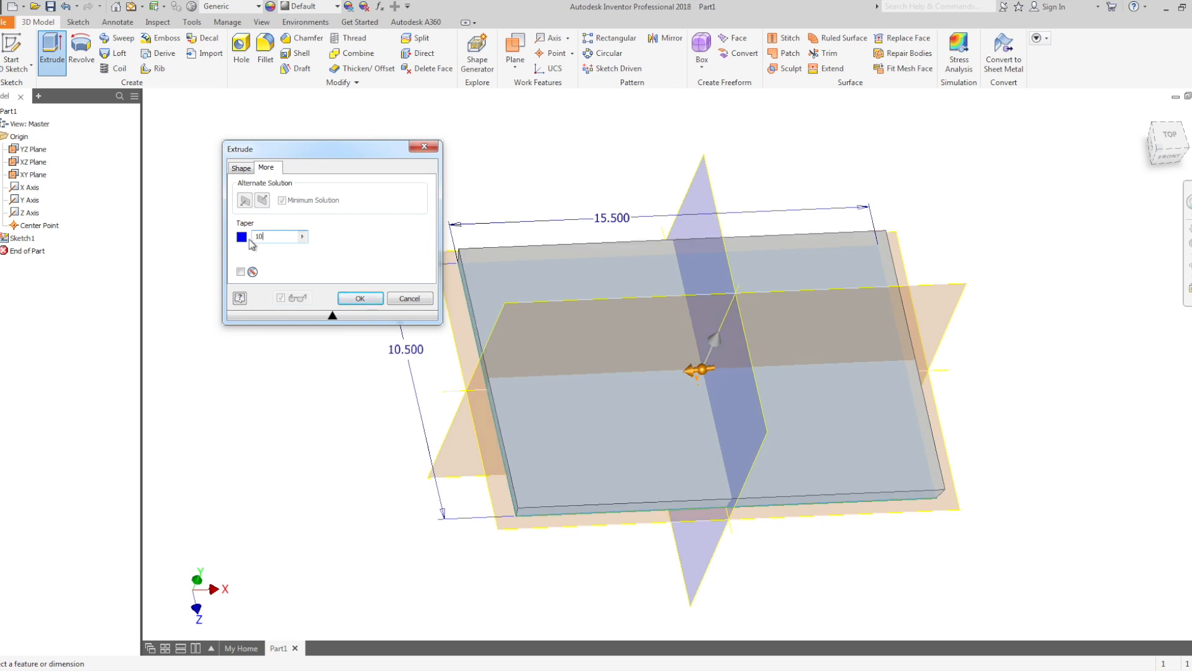
drag(264, 237, 235, 236)
text(-45)
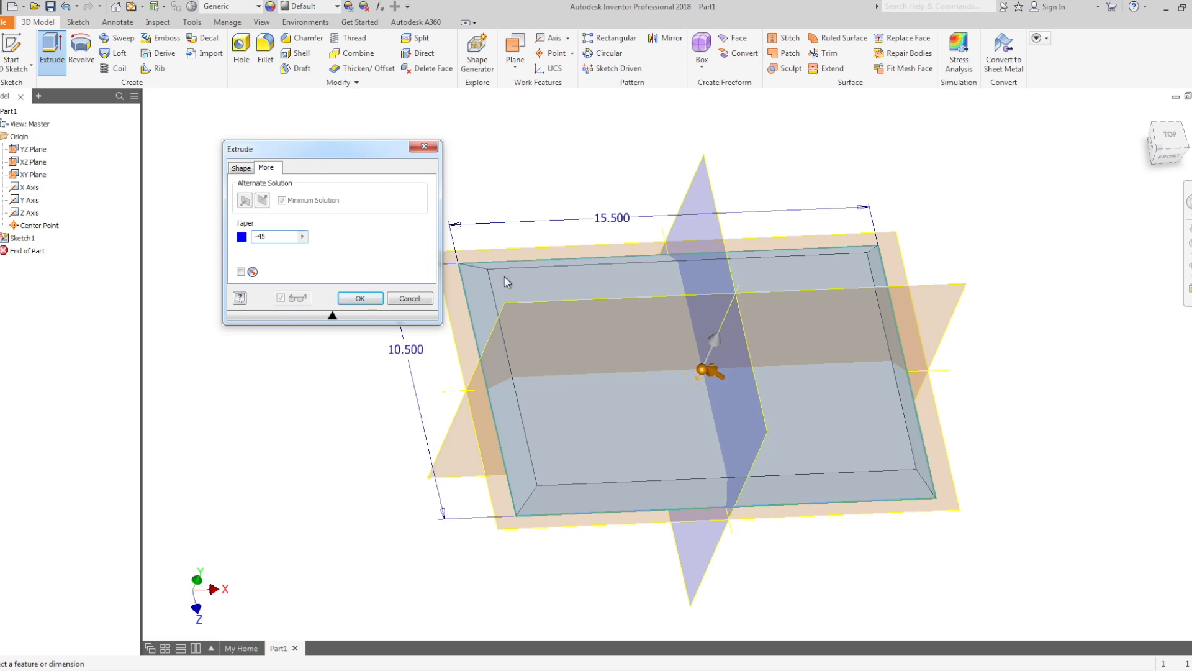
double_click(261, 236)
text(0)
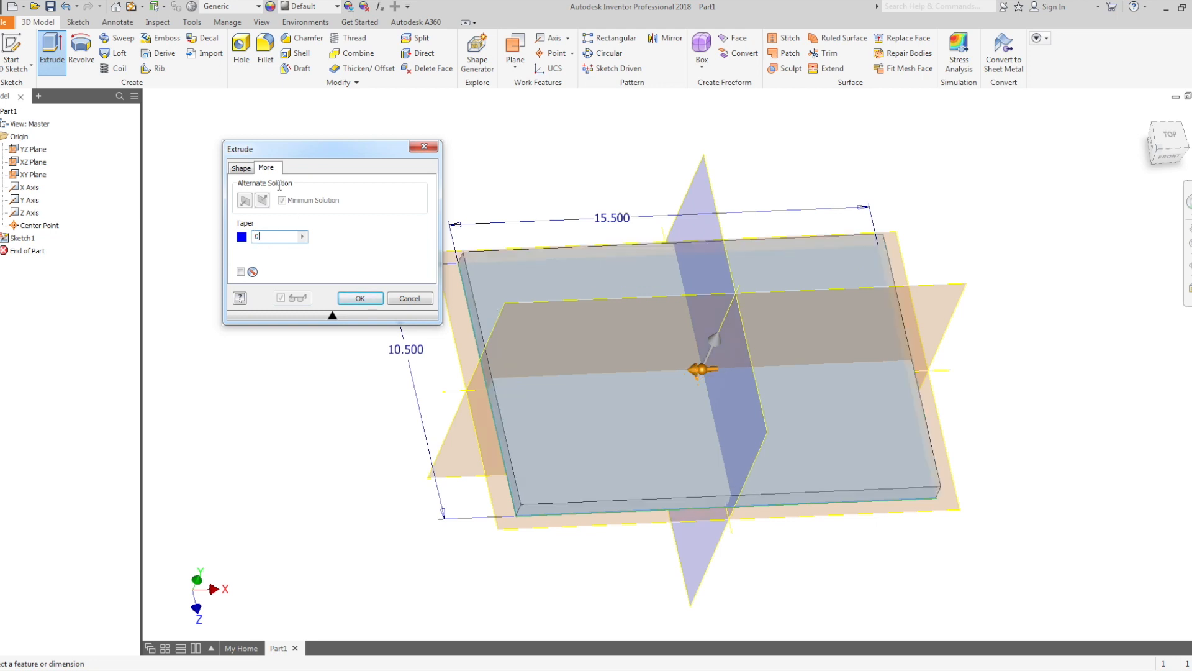
click(234, 169)
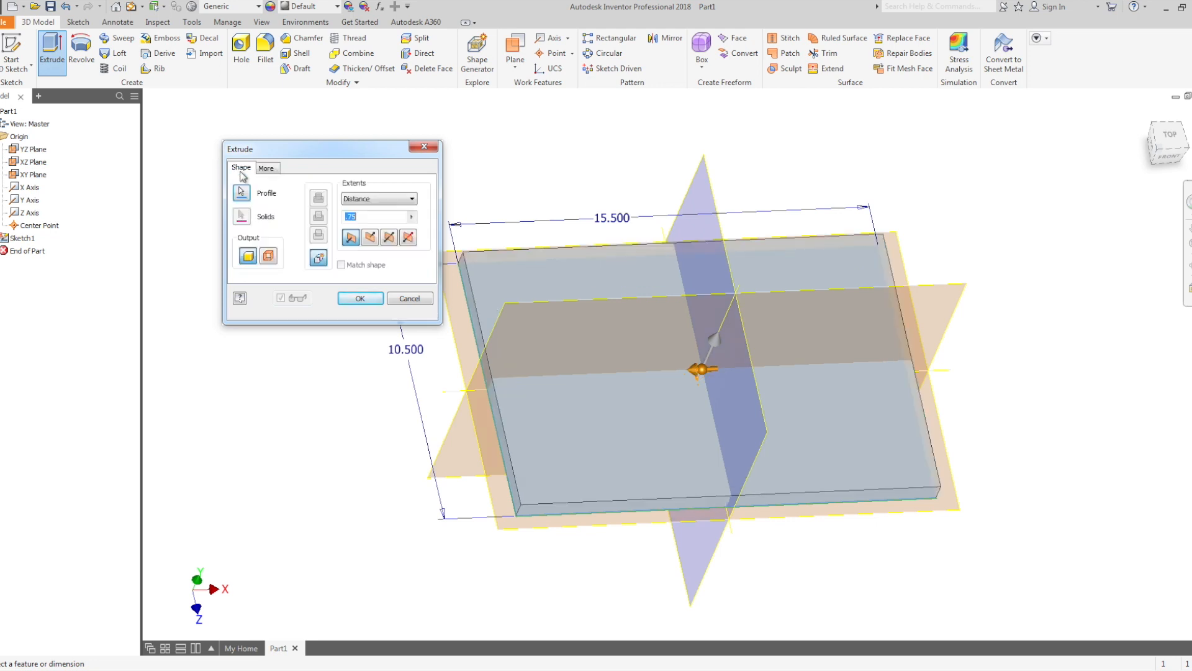
Preview the reversed and symmetric extrusion directions, and complete the plate in the original upward direction.
click(371, 239)
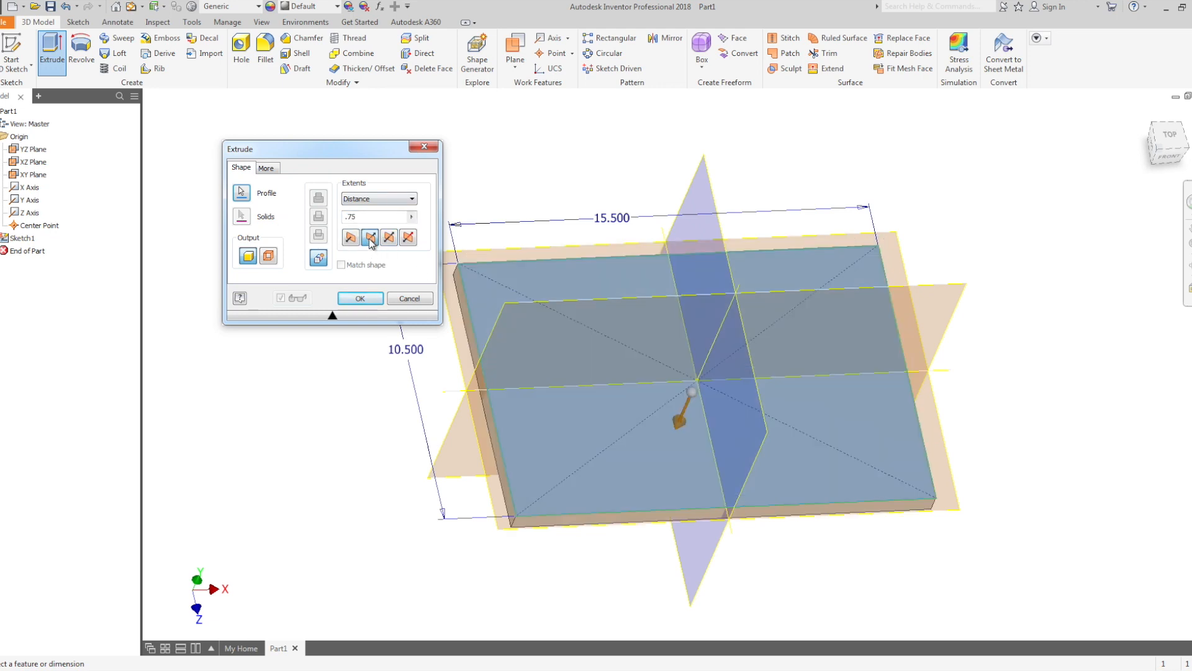
click(389, 238)
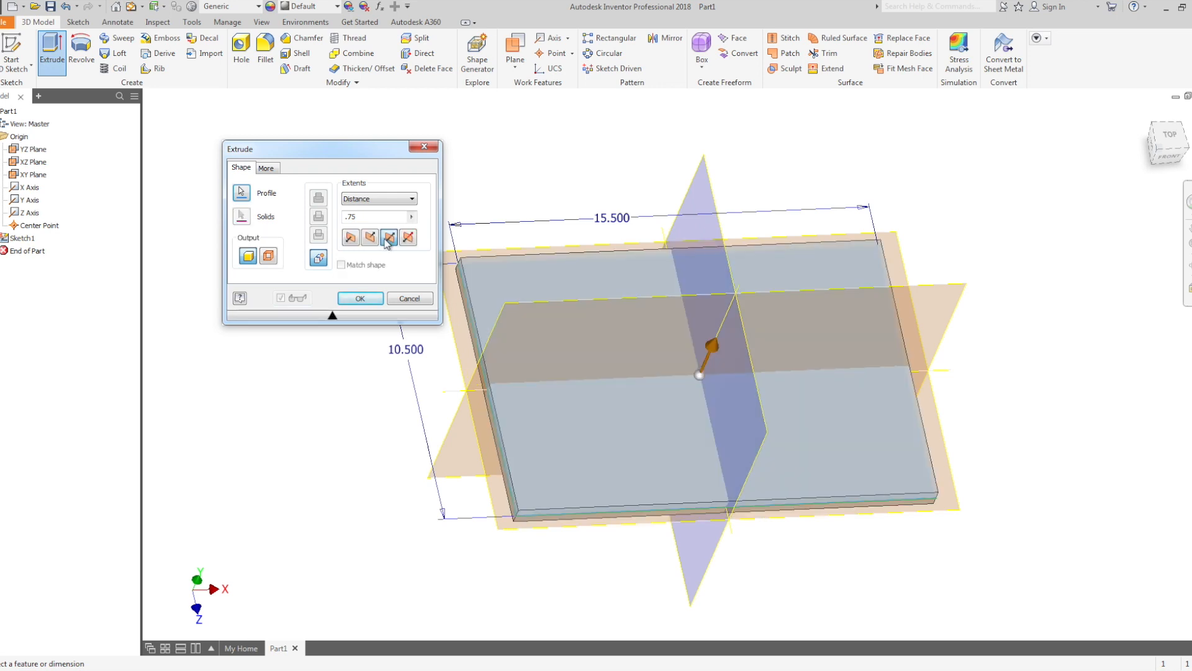
click(351, 238)
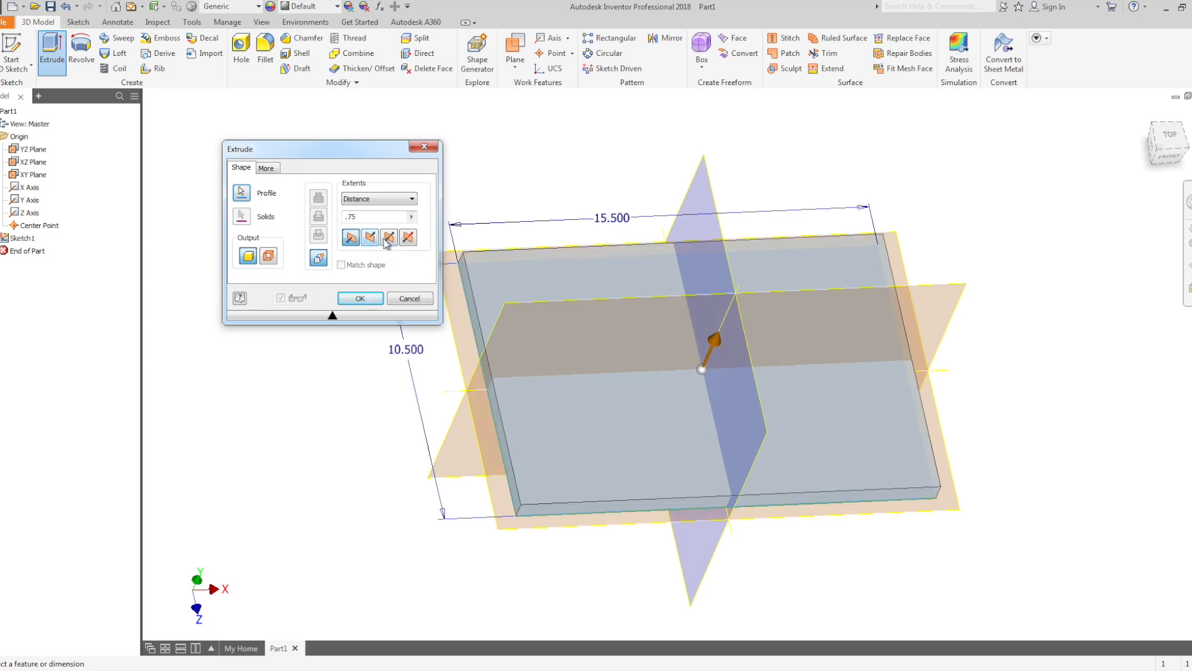
click(362, 300)
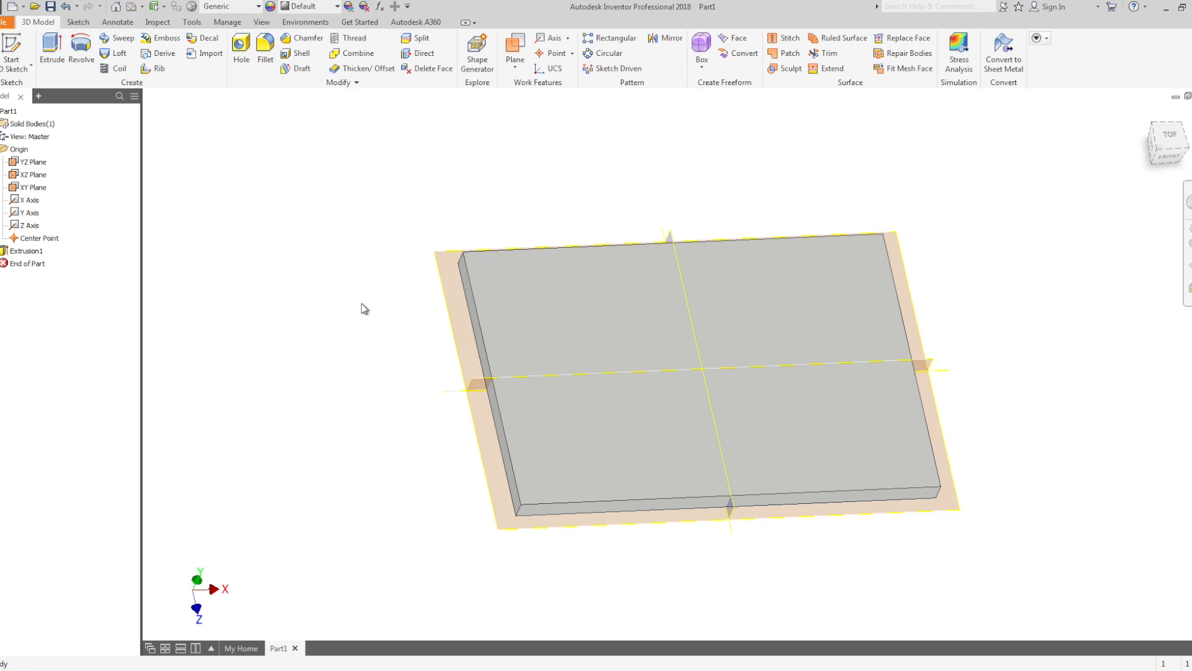
Examine the extruded plate and its position relative to the origin planes from several angles and distances.
shift+middle_drag(389, 364, 417, 389)
scroll(562, 463, up, 4)
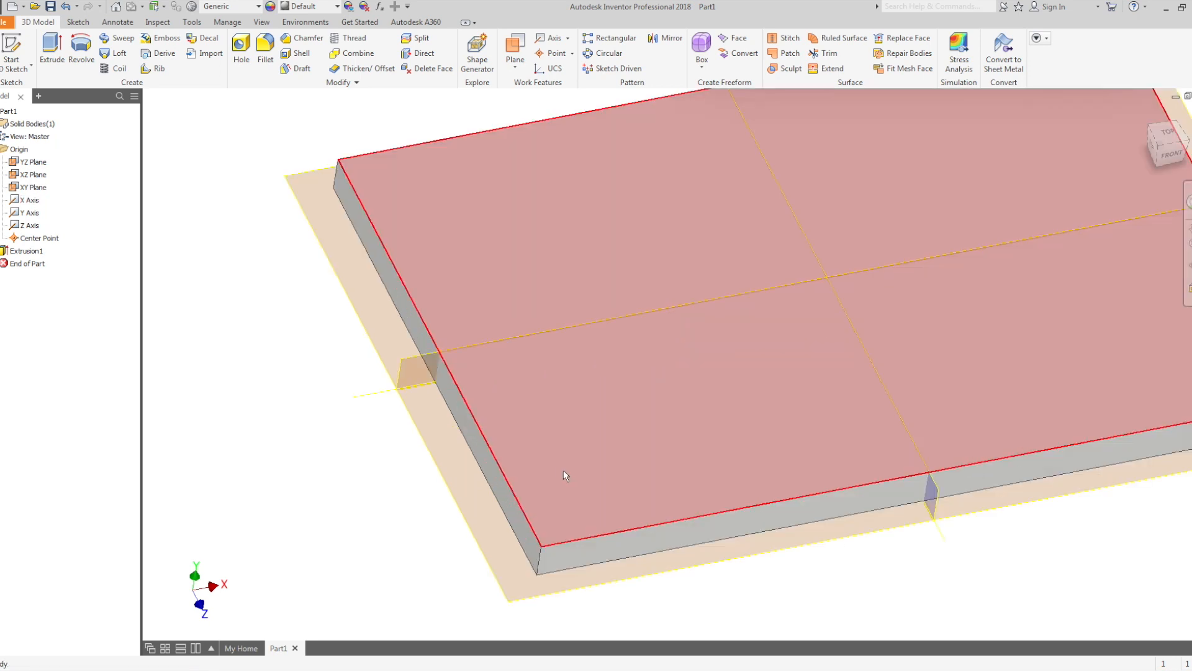
scroll(501, 568, down, 5)
mouse_move(547, 507)
shift+middle_down()
mouse_move(540, 456)
mouse_move(546, 525)
shift+middle_up()
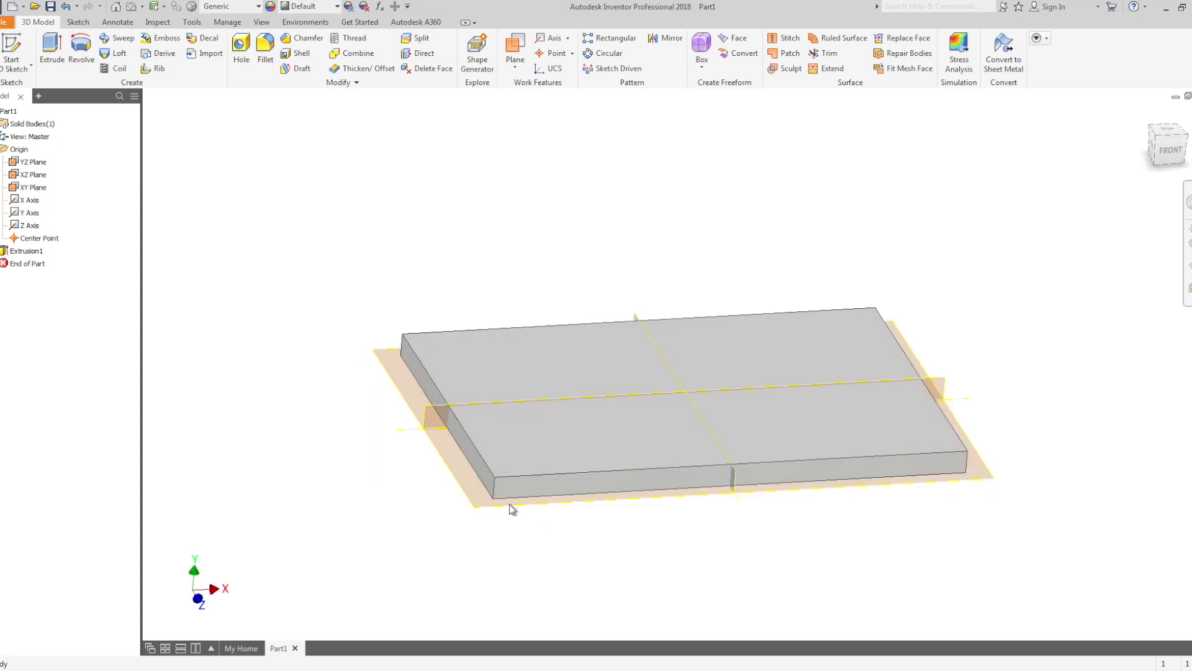
scroll(505, 498, up, 3)
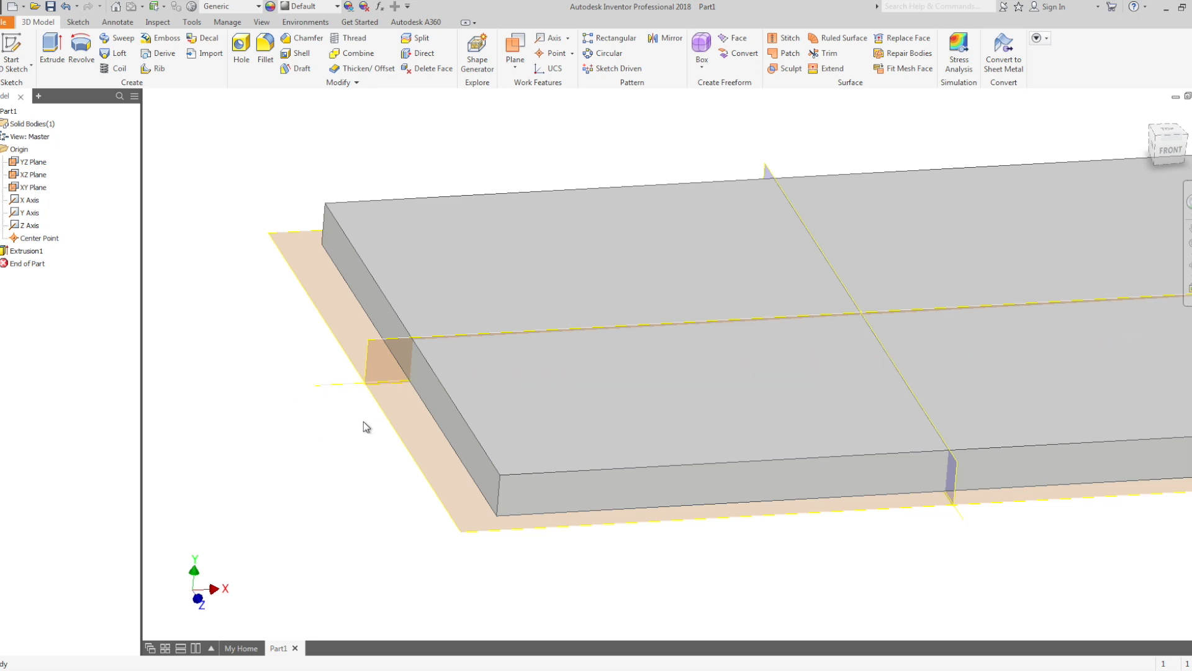
scroll(371, 425, down, 3)
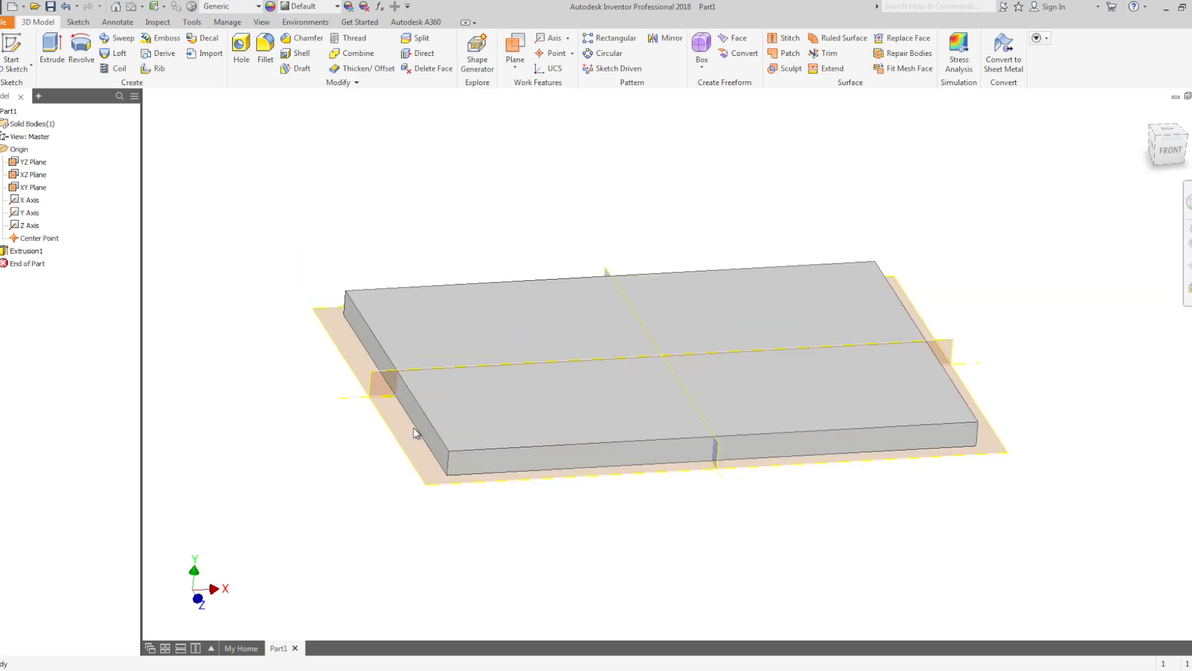
mouse_move(428, 478)
shift+middle_down()
mouse_move(424, 435)
mouse_move(431, 476)
shift+middle_up()
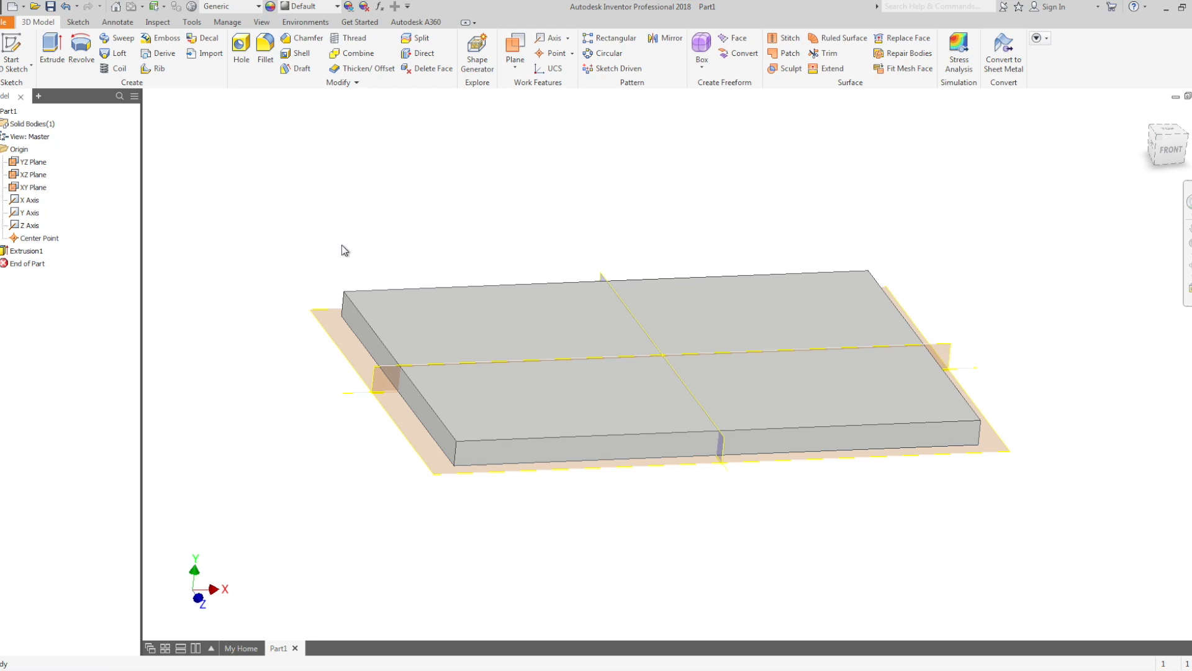
scroll(287, 139, down, 3)
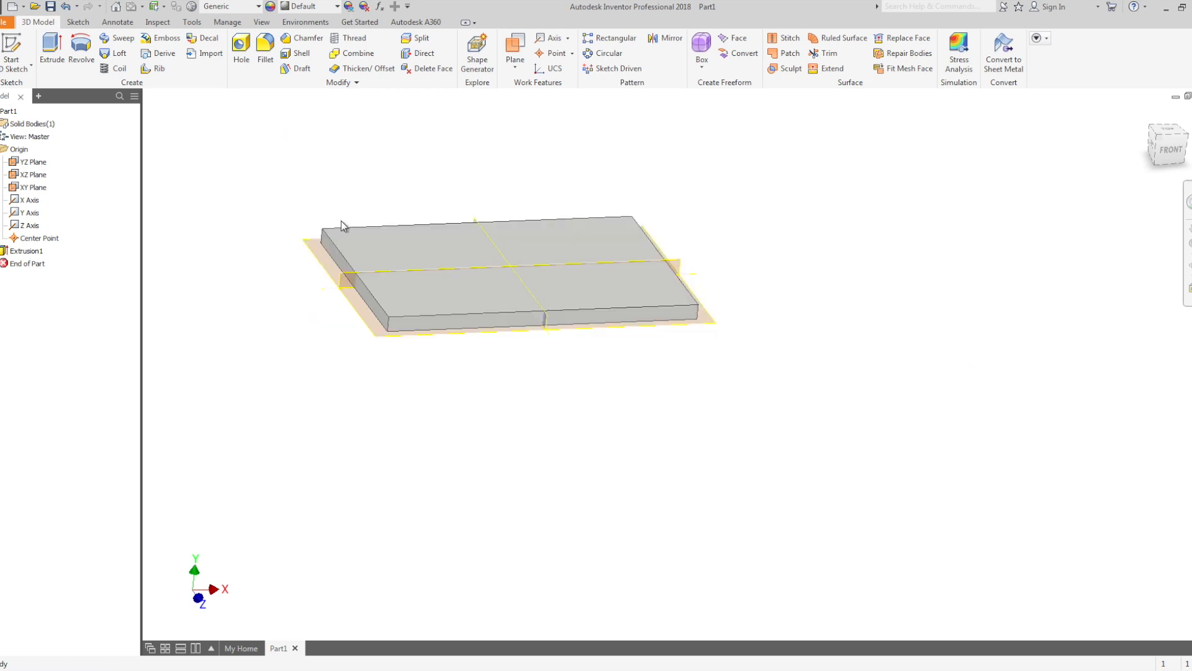
scroll(279, 208, up, 3)
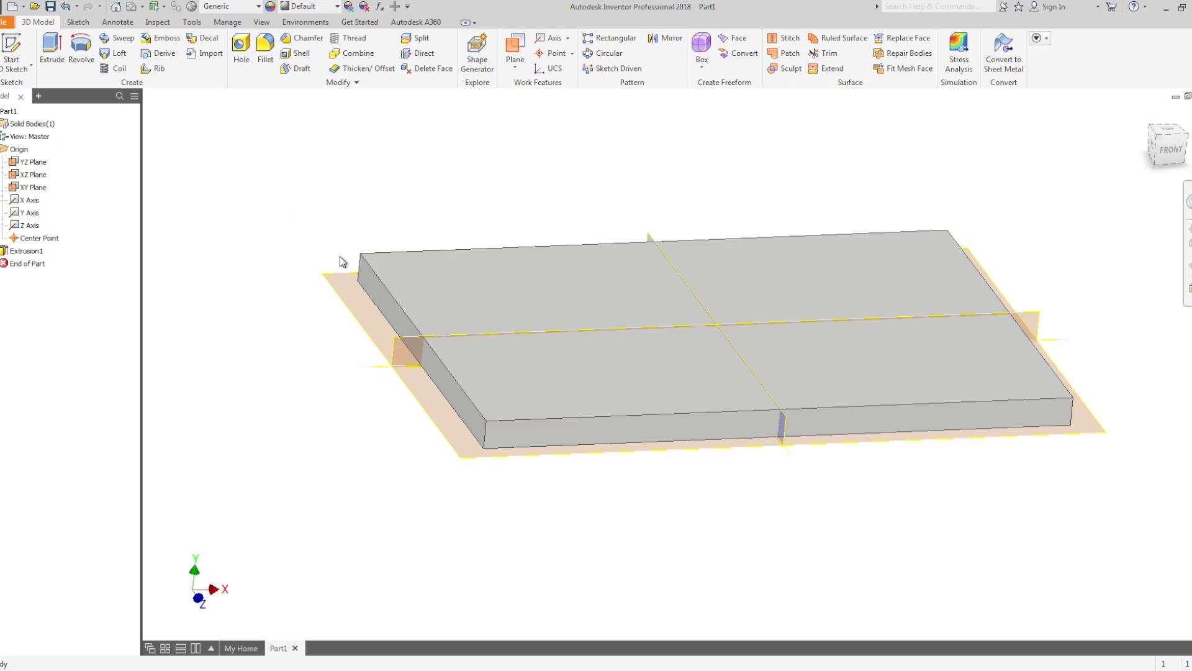
mouse_move(439, 274)
shift+middle_down()
mouse_move(412, 270)
mouse_move(444, 267)
shift+middle_up()
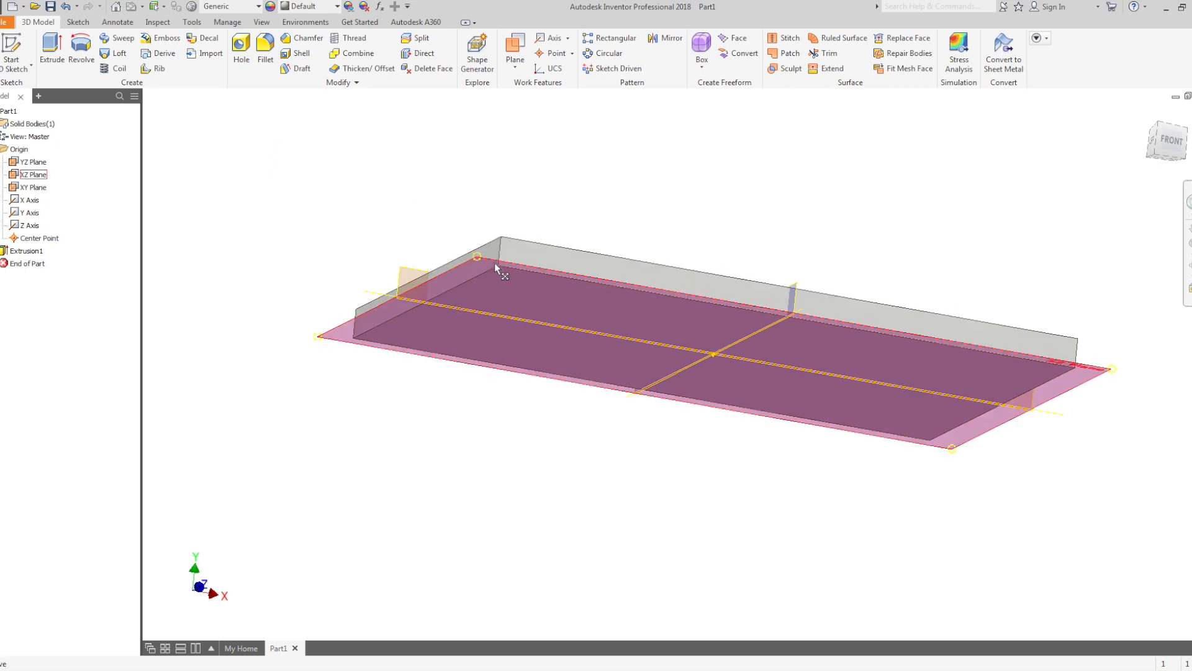
click(298, 67)
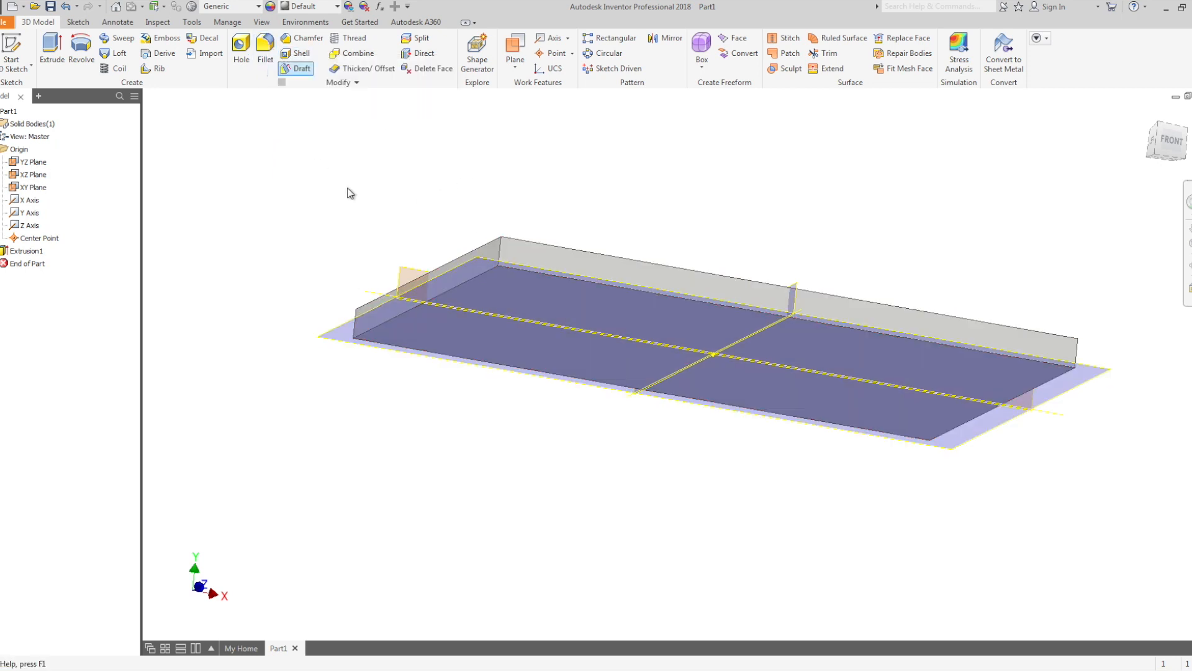
key(F4)
shift+middle_drag(501, 232, 497, 231)
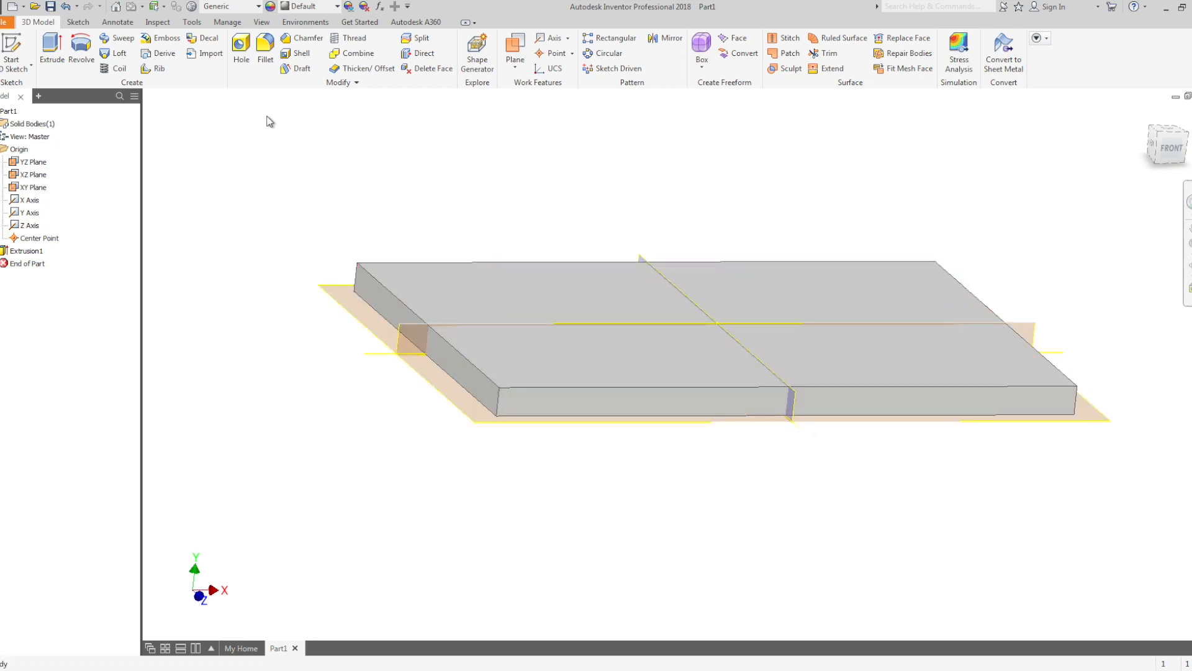
Start a constant Fillet and select the four vertical corner edges of the plate.
click(267, 51)
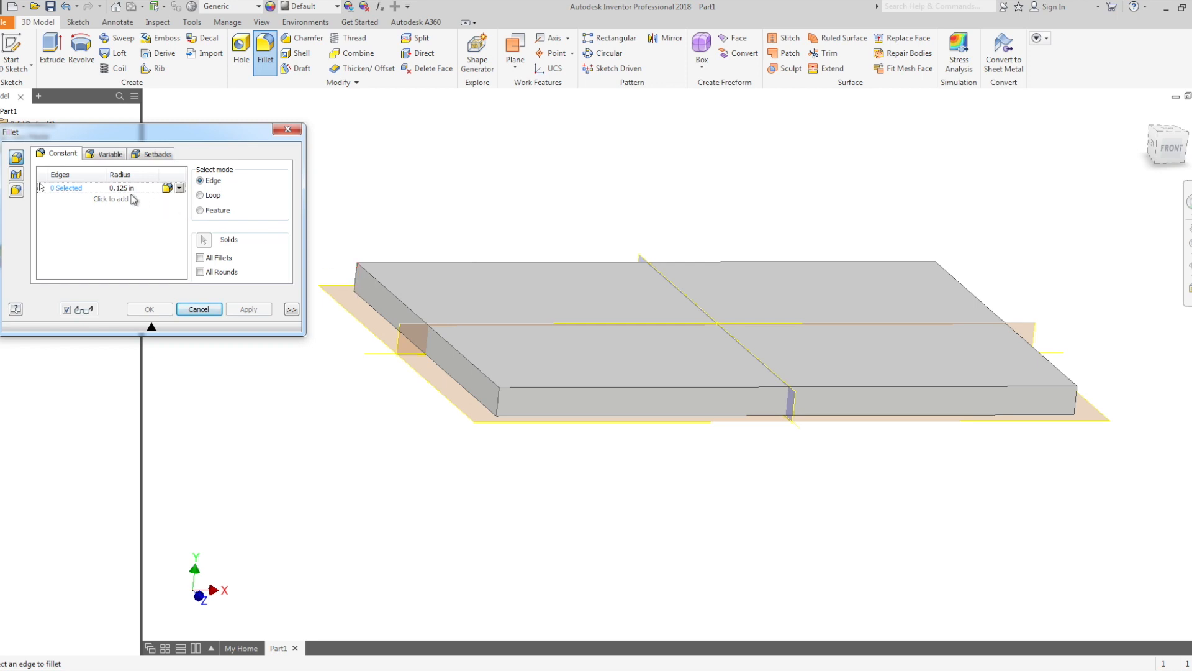
click(354, 280)
shift+click(501, 402)
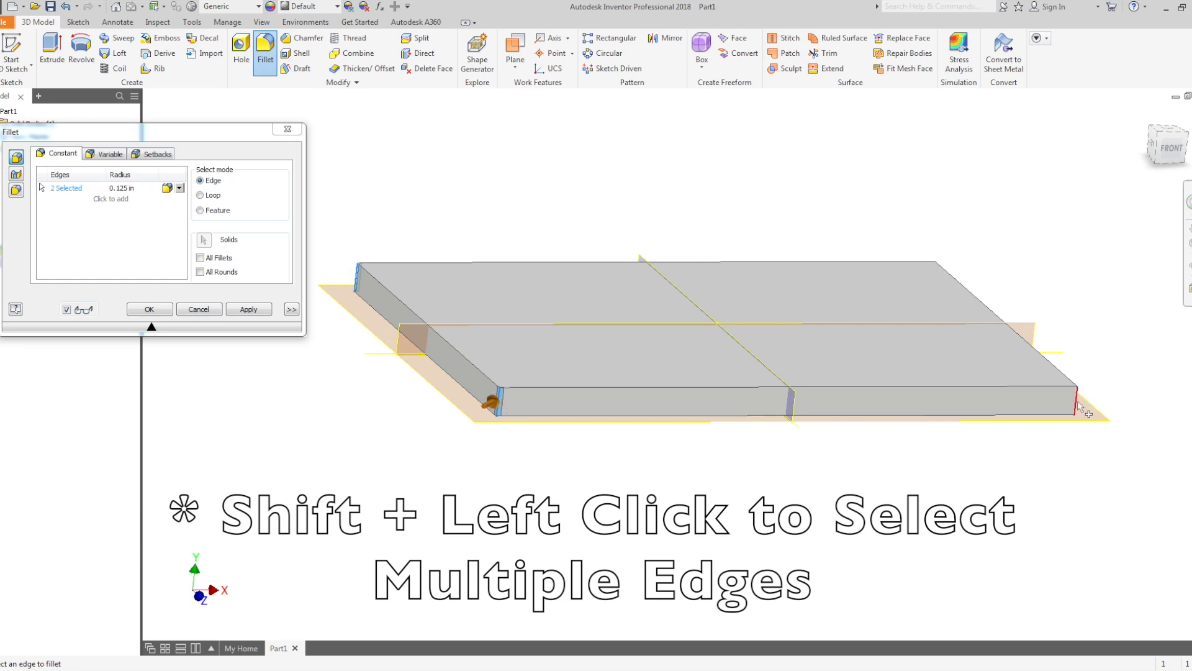
shift+click(933, 275)
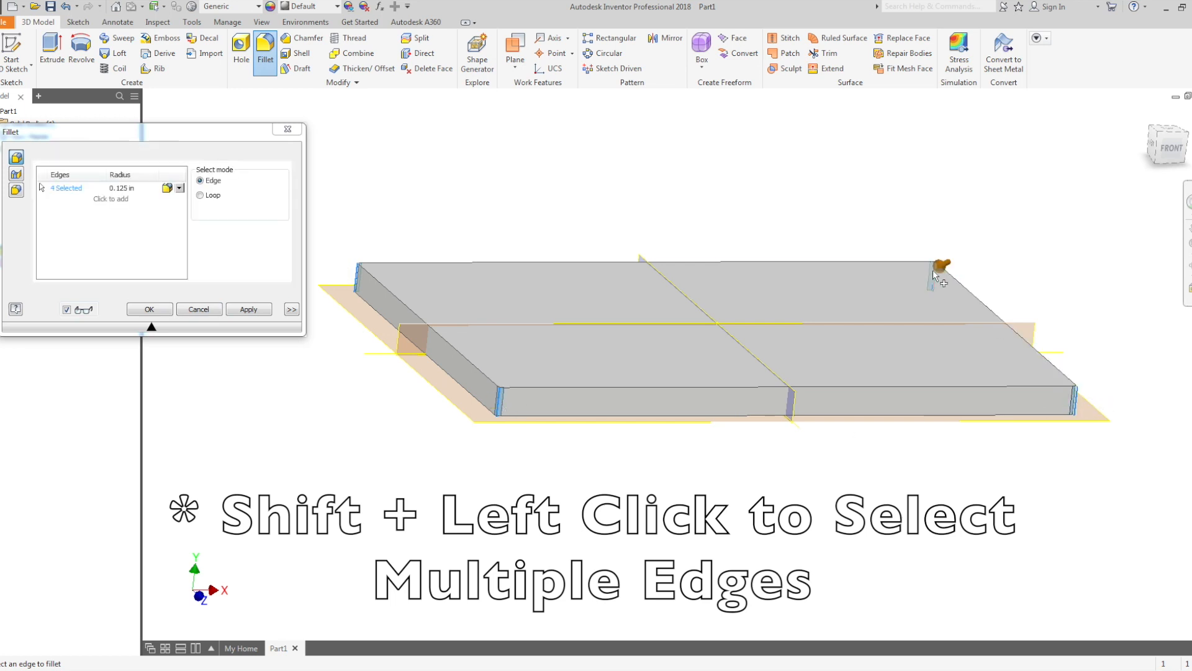
shift+middle_drag(499, 224, 479, 267)
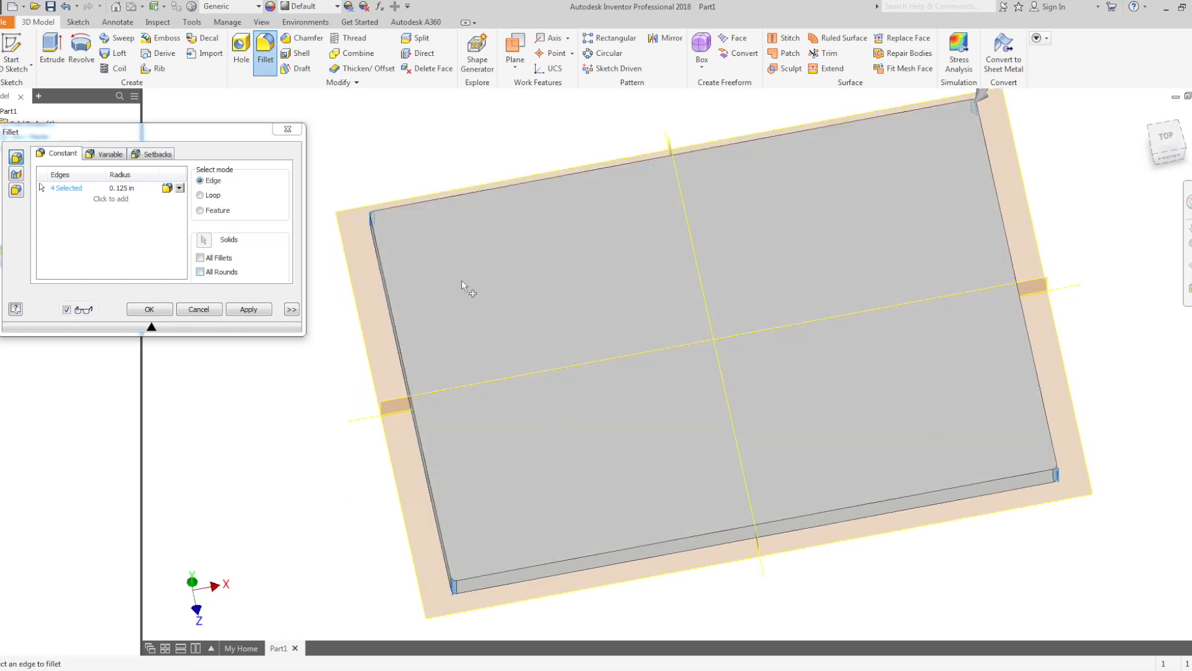
Try a radius of .25 for the corner fillets and set their radius to .5 in.
click(133, 188)
key(BackSpace)
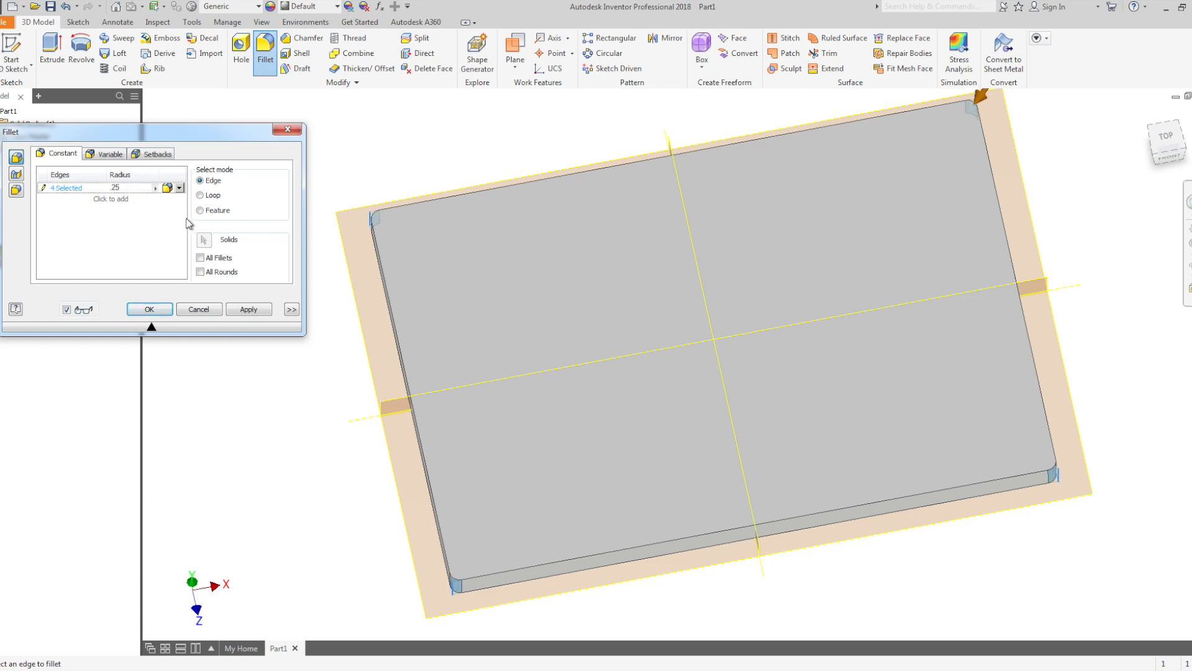
click(115, 187)
click(134, 188)
text(5)
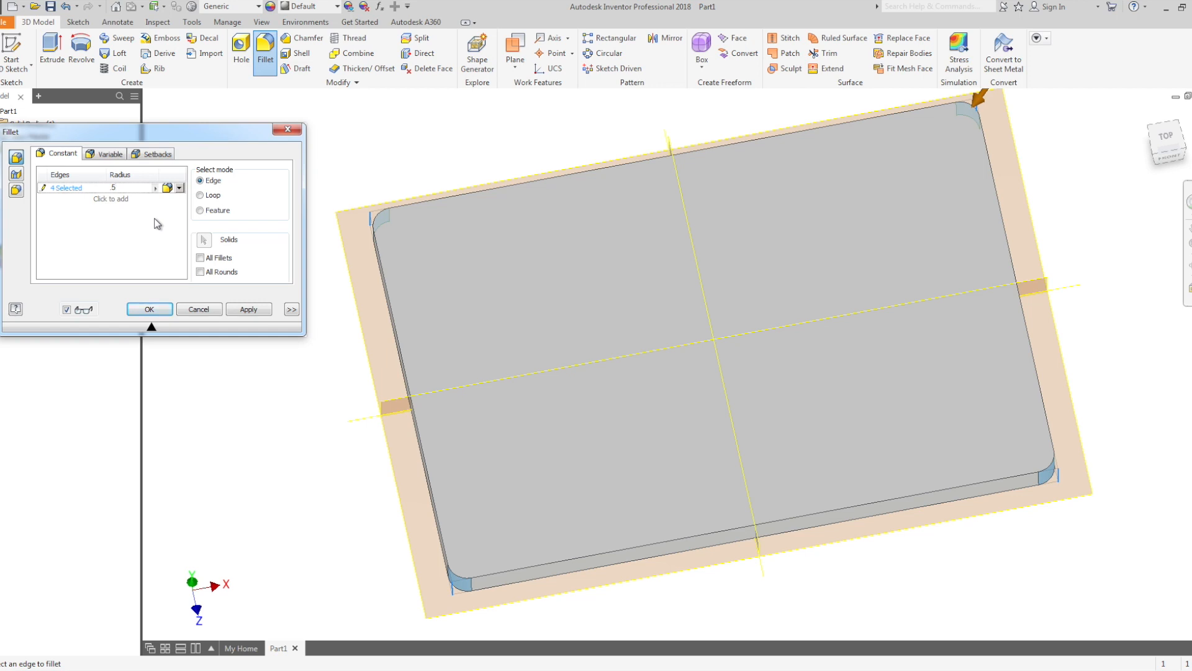
Add a second edge set with a .125 in radius to the fillet and assign a bottom edge on the plate's short side to it.
click(121, 201)
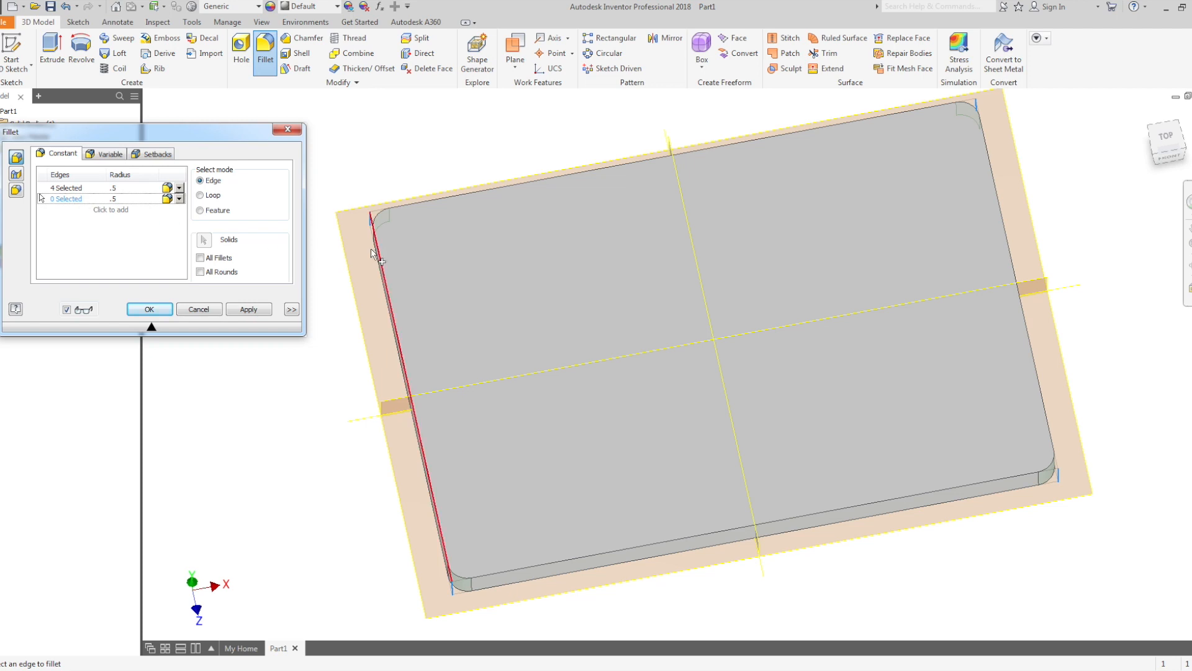
shift+middle_drag(376, 307, 377, 268)
click(130, 198)
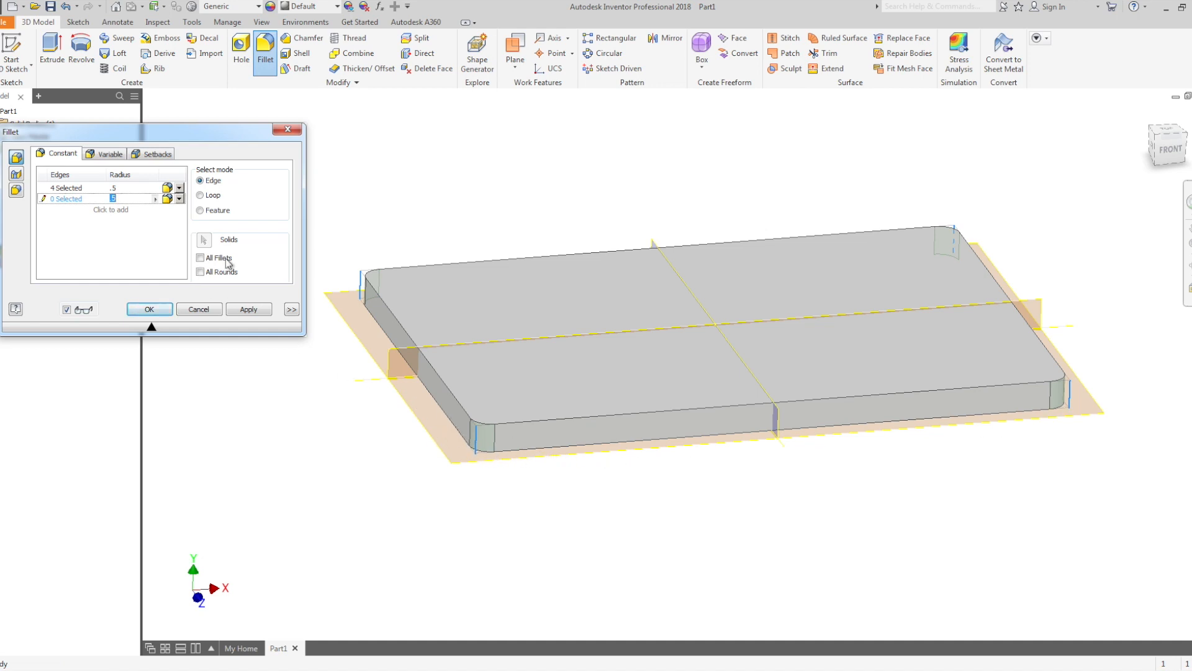
key(BackSpace)
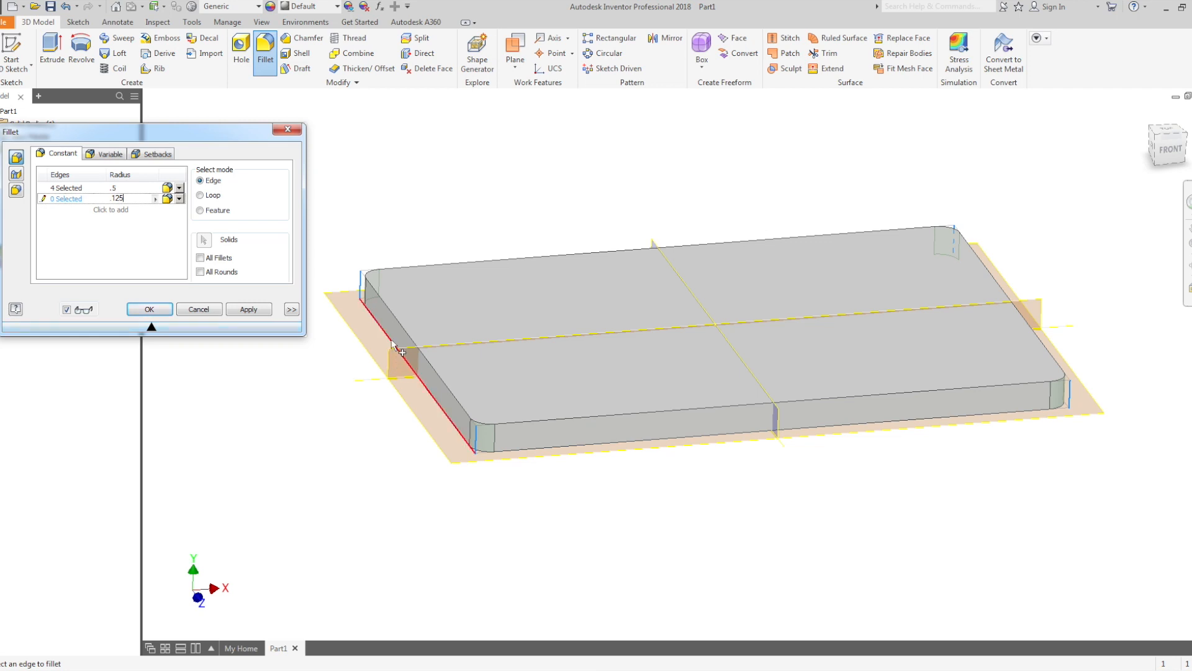
shift+middle_drag(485, 484, 475, 429)
click(475, 395)
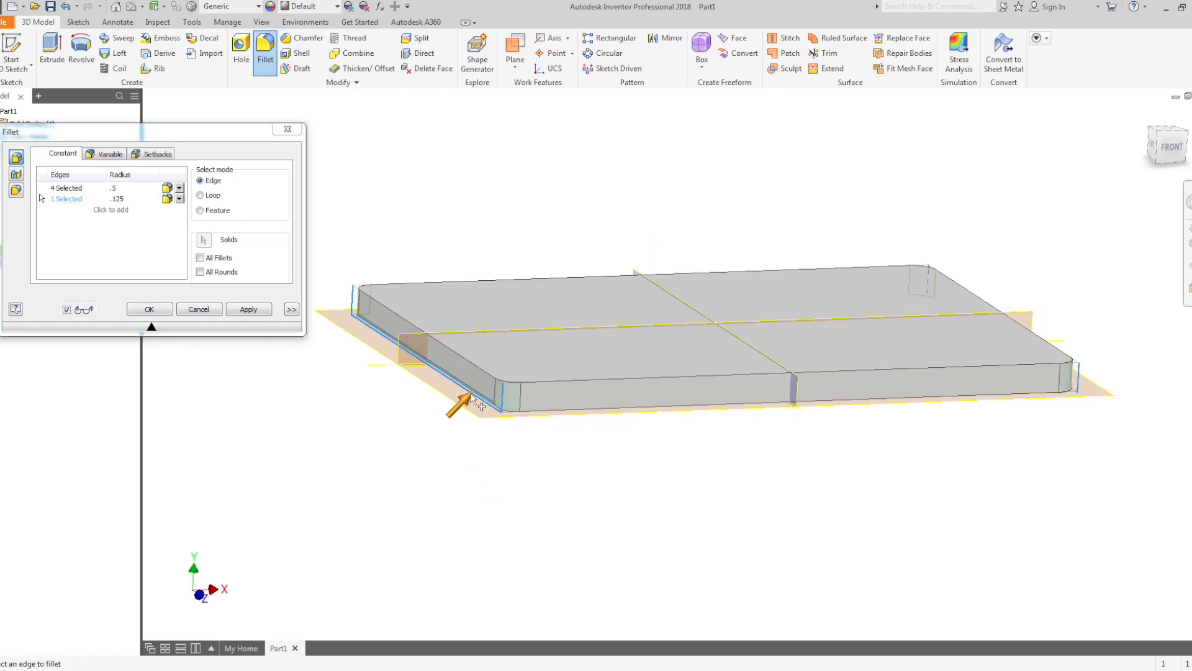
Add the plate's other three bottom edges to the .125 in set and complete the fillet.
click(124, 199)
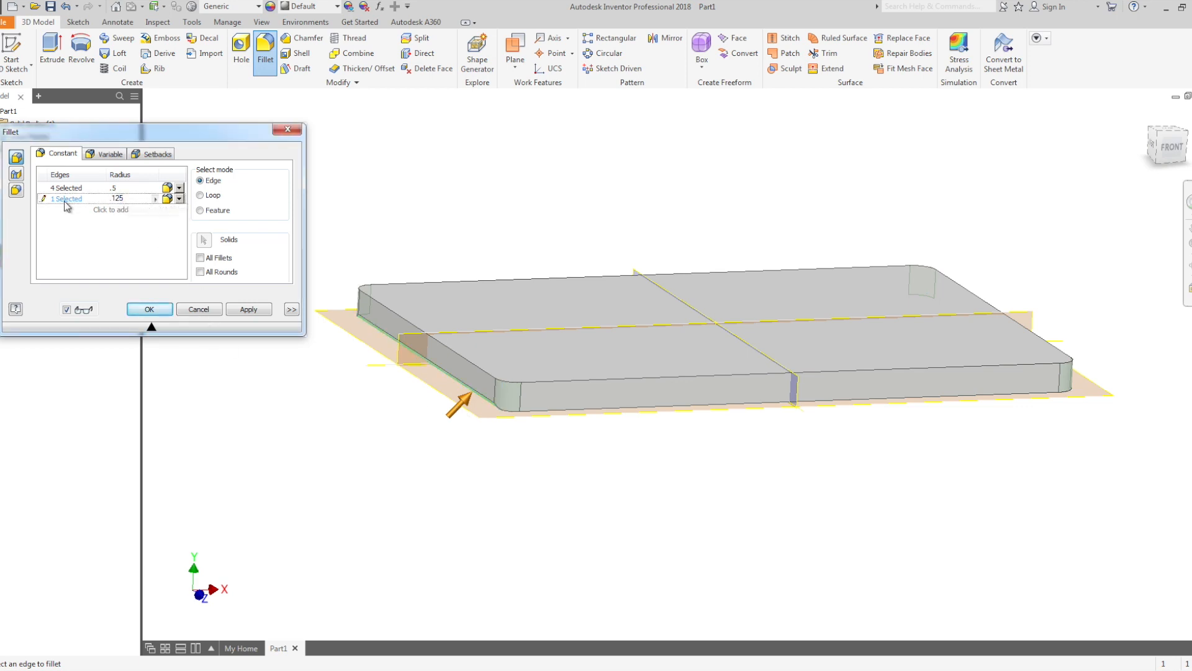
click(110, 198)
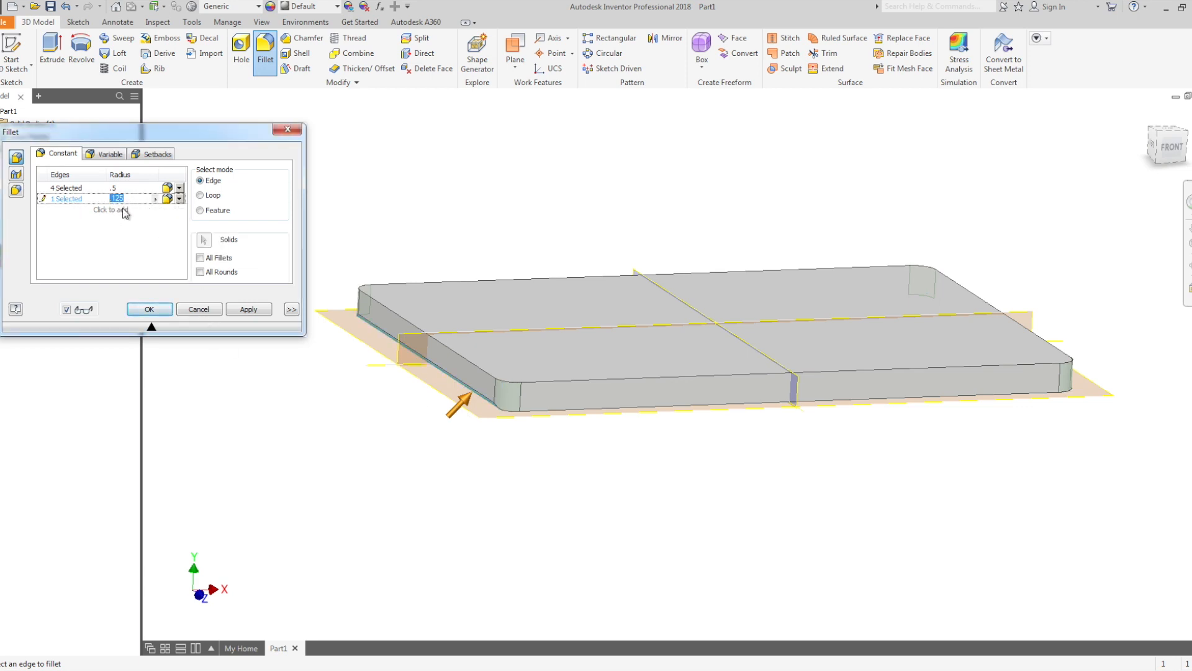
click(465, 386)
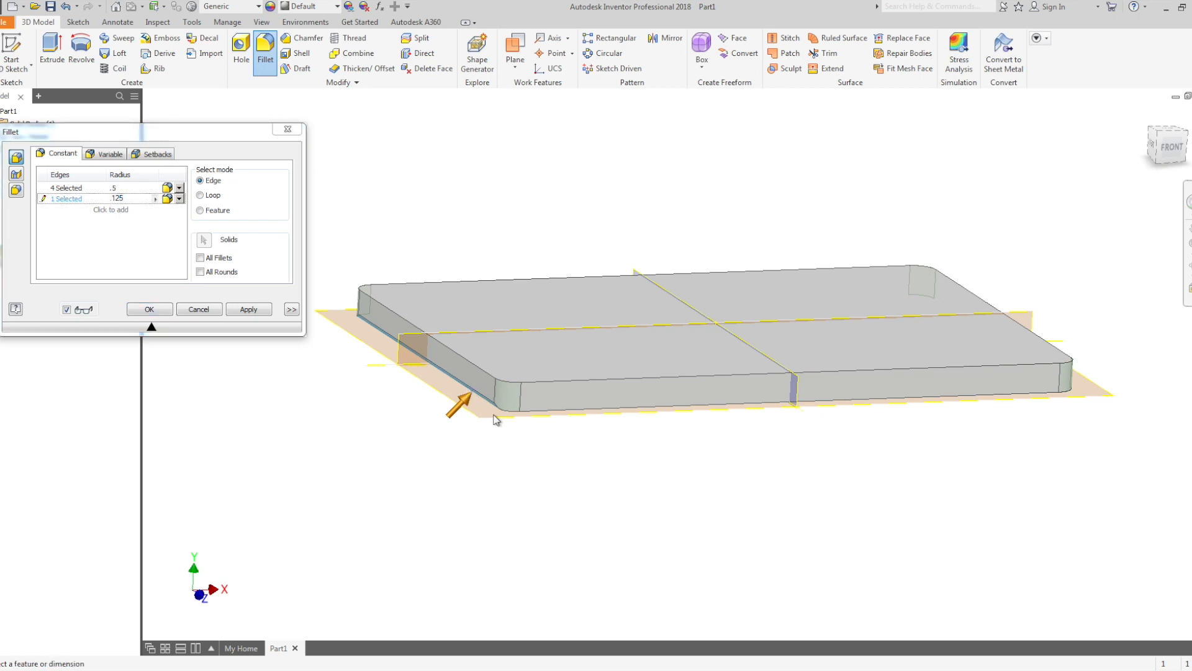
shift+middle_drag(511, 442, 513, 400)
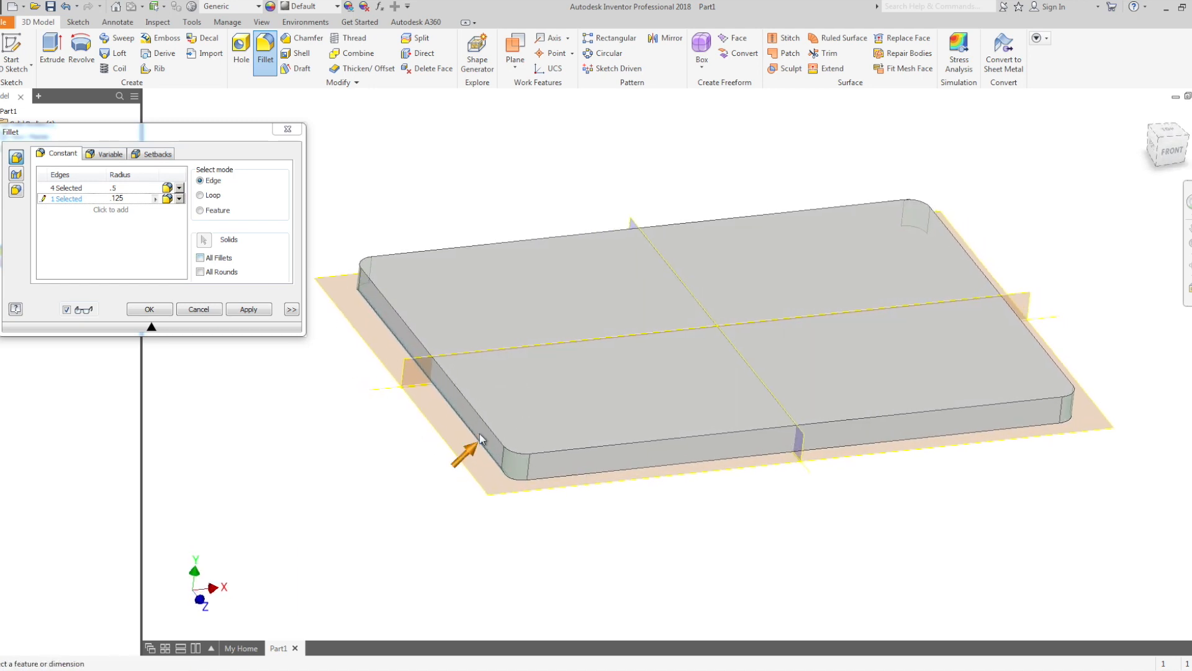
shift+middle_drag(475, 410, 502, 337)
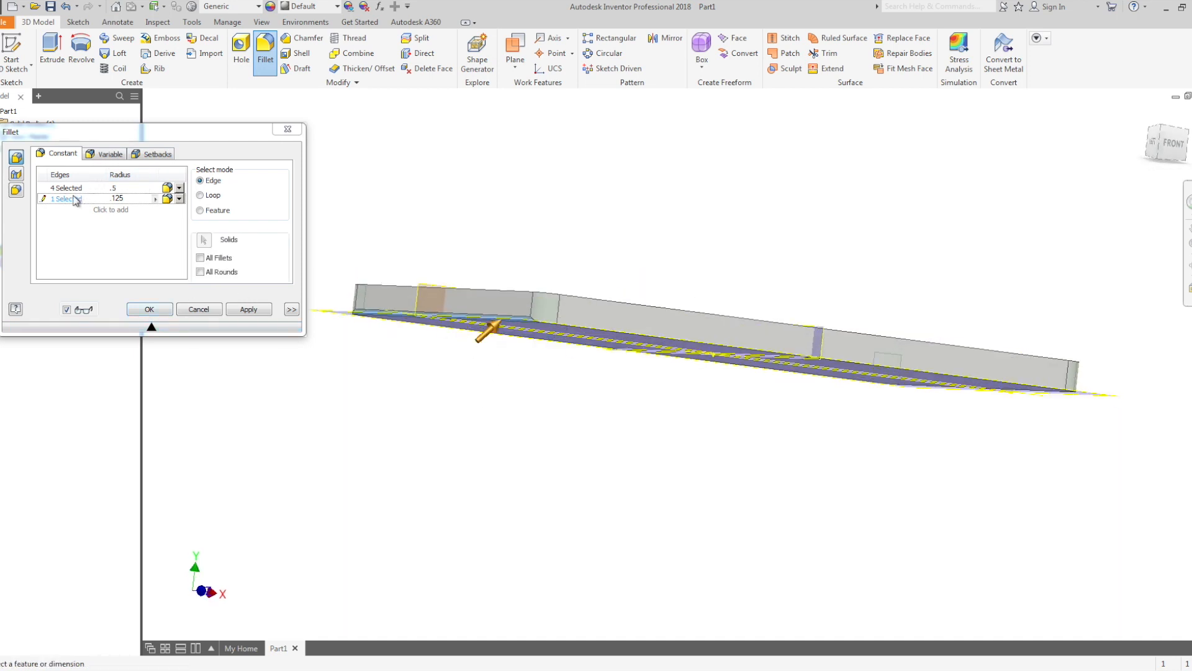
click(40, 197)
click(664, 342)
shift+middle_drag(745, 399, 715, 438)
click(733, 445)
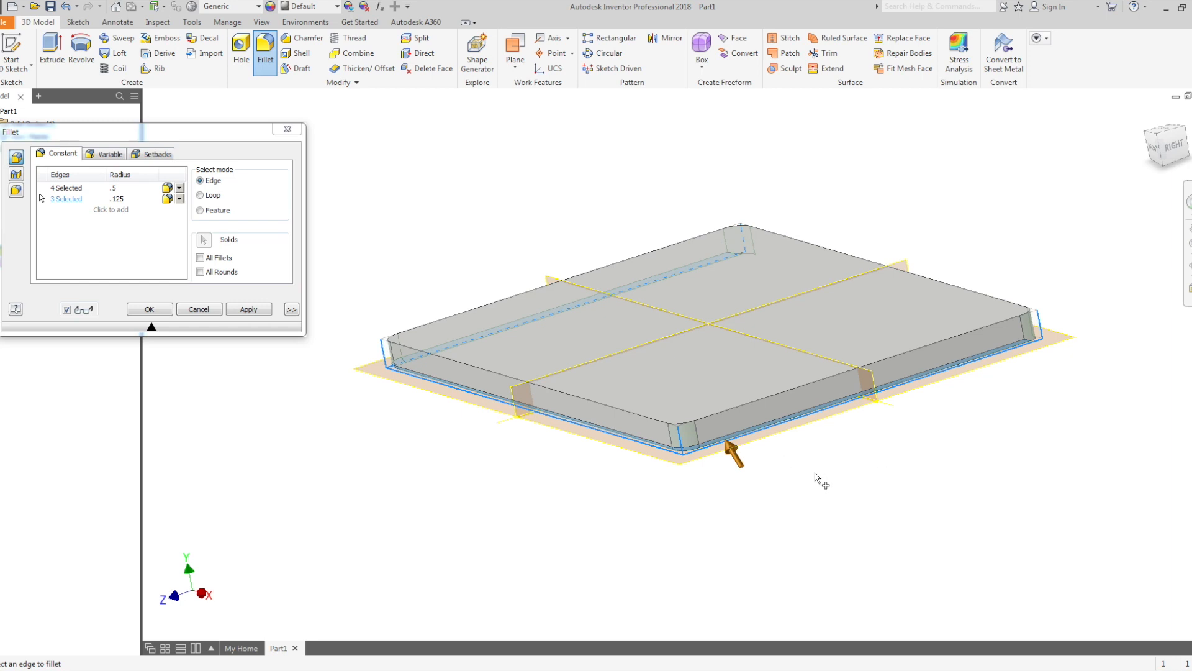
shift+middle_drag(764, 490, 671, 454)
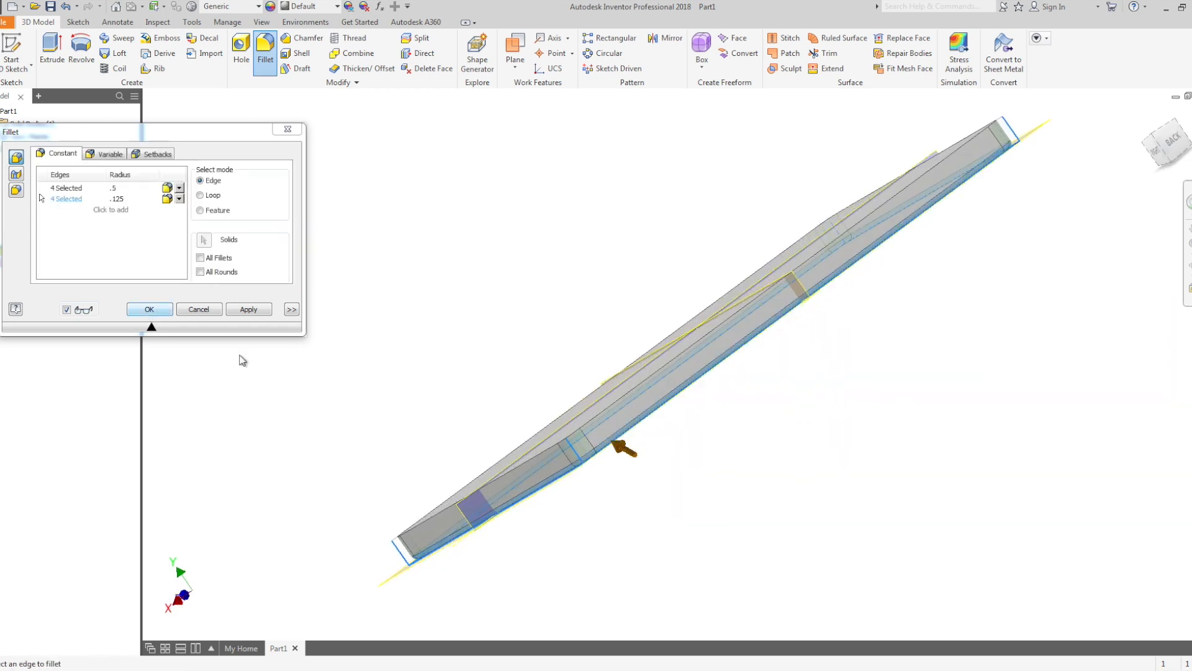
shift+middle_drag(486, 334, 623, 267)
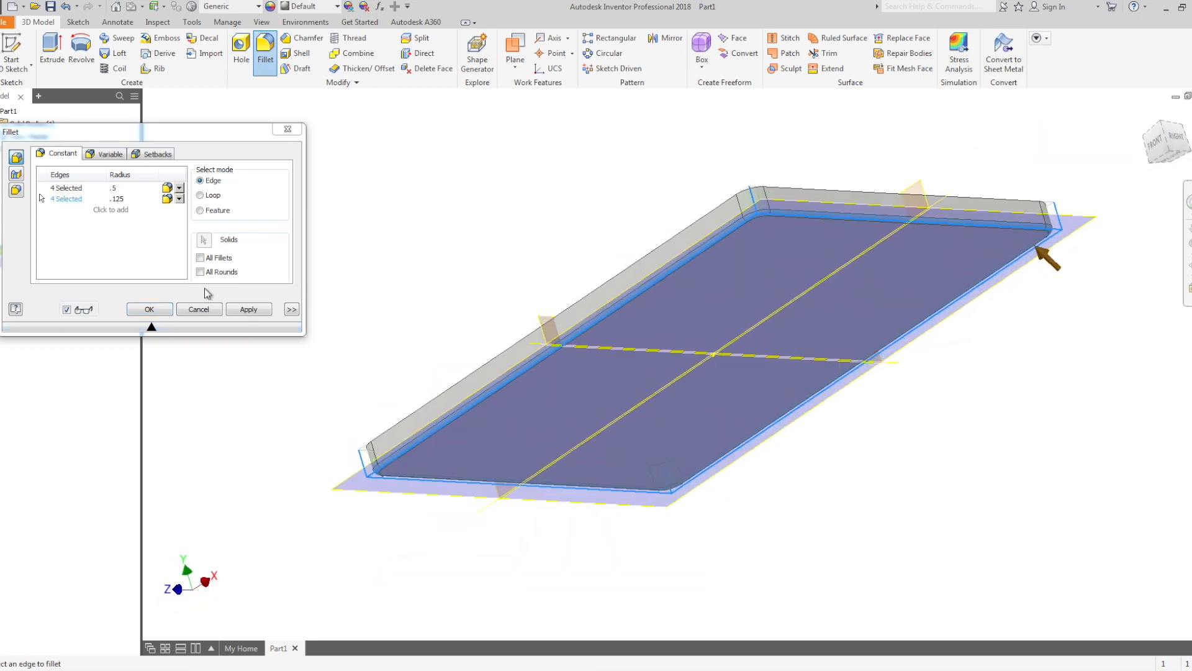
click(149, 309)
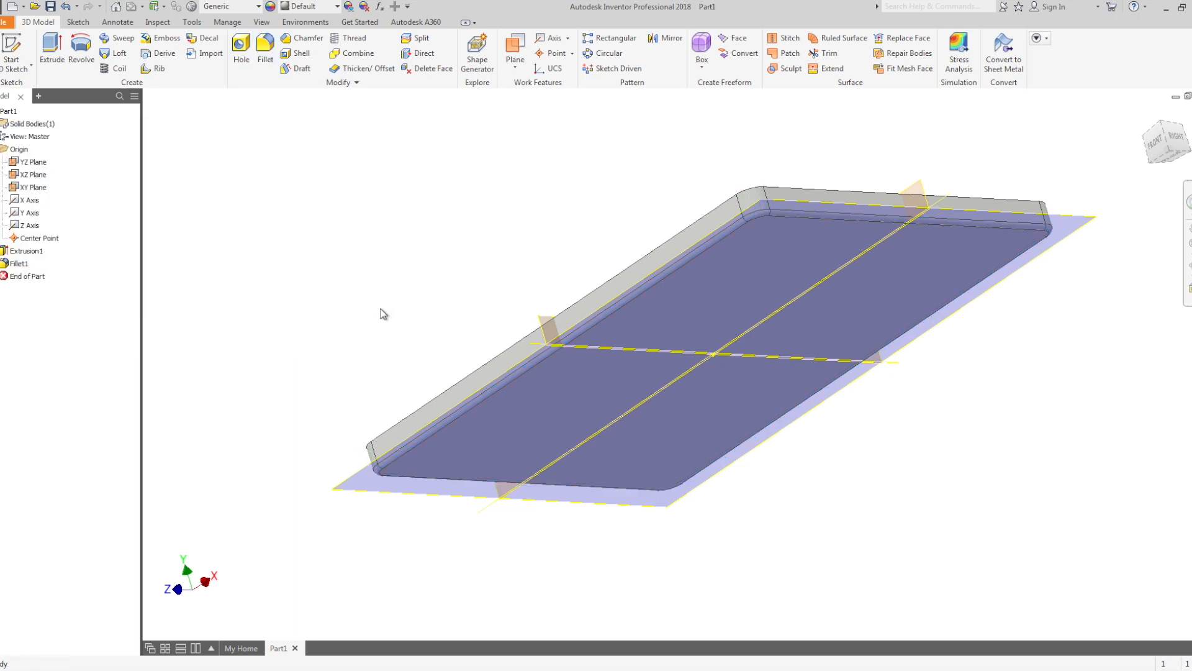
Examine the rounded corners and bottom edges of the plate from several angles, up close and from a distance.
shift+middle_drag(364, 308, 277, 297)
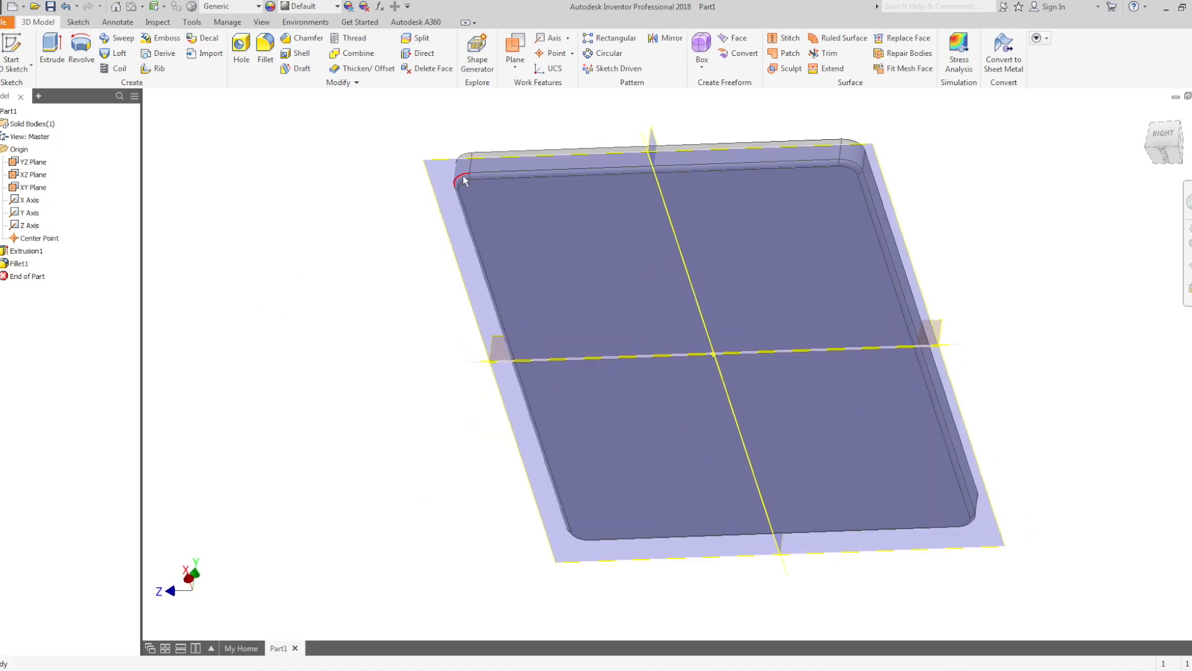
scroll(460, 179, down, 3)
shift+middle_drag(460, 234, 466, 245)
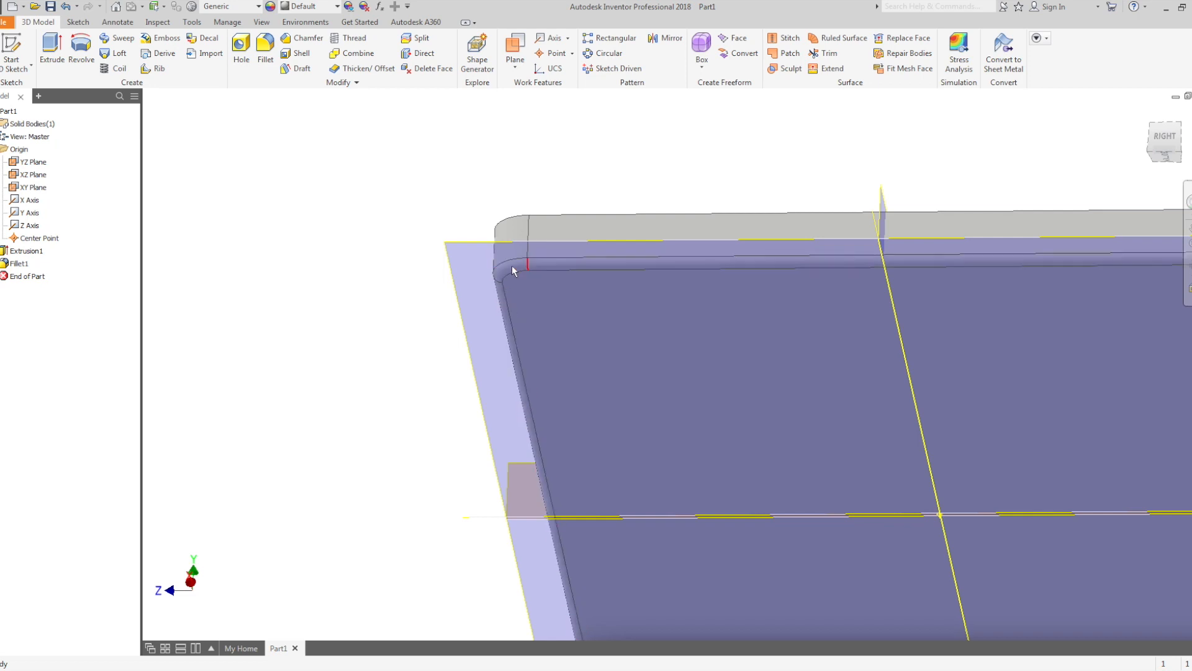
shift+middle_drag(555, 259, 482, 346)
shift+middle_drag(646, 346, 664, 326)
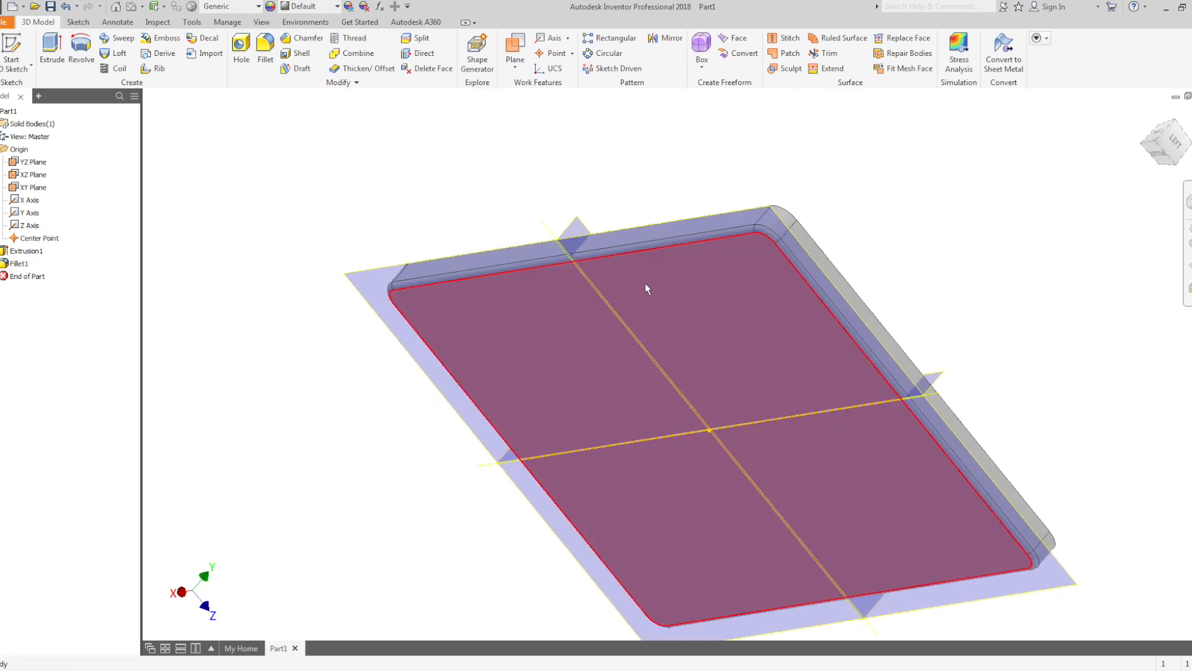
shift+middle_drag(635, 290, 435, 256)
mouse_move(455, 272)
mouse_down()
mouse_move(471, 274)
mouse_move(453, 282)
mouse_move(447, 306)
mouse_move(463, 315)
mouse_move(437, 275)
mouse_up()
key(Escape)
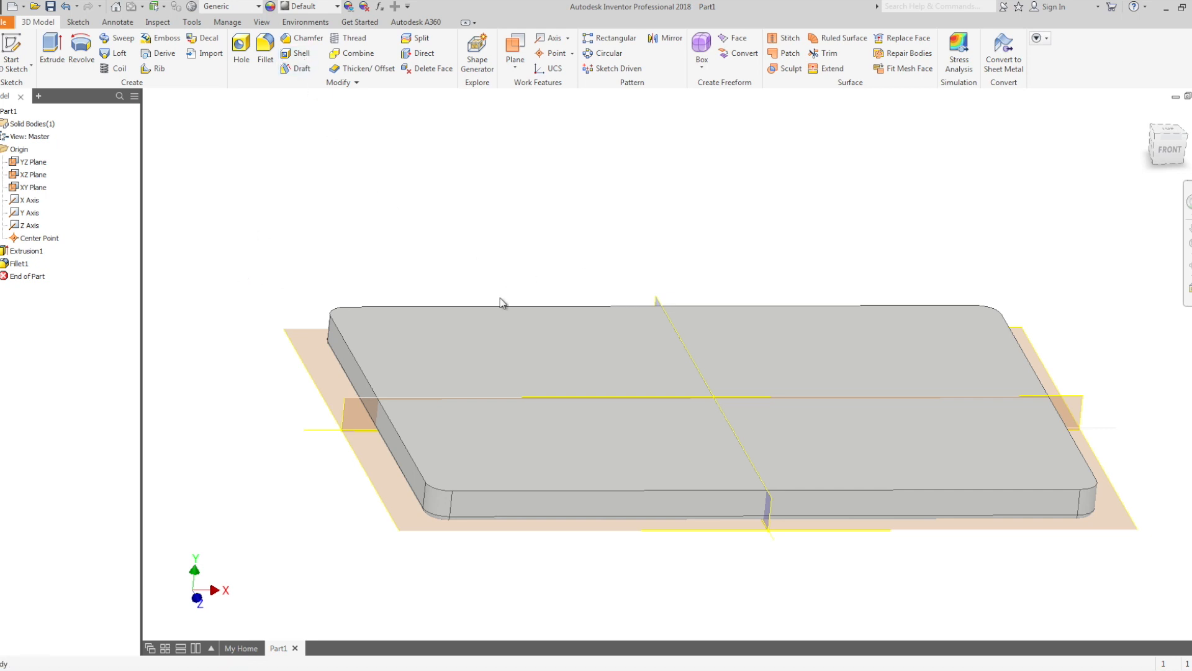
Start a Shell of the plate with its top face removed to form an open tray.
shift+middle_drag(343, 221, 321, 224)
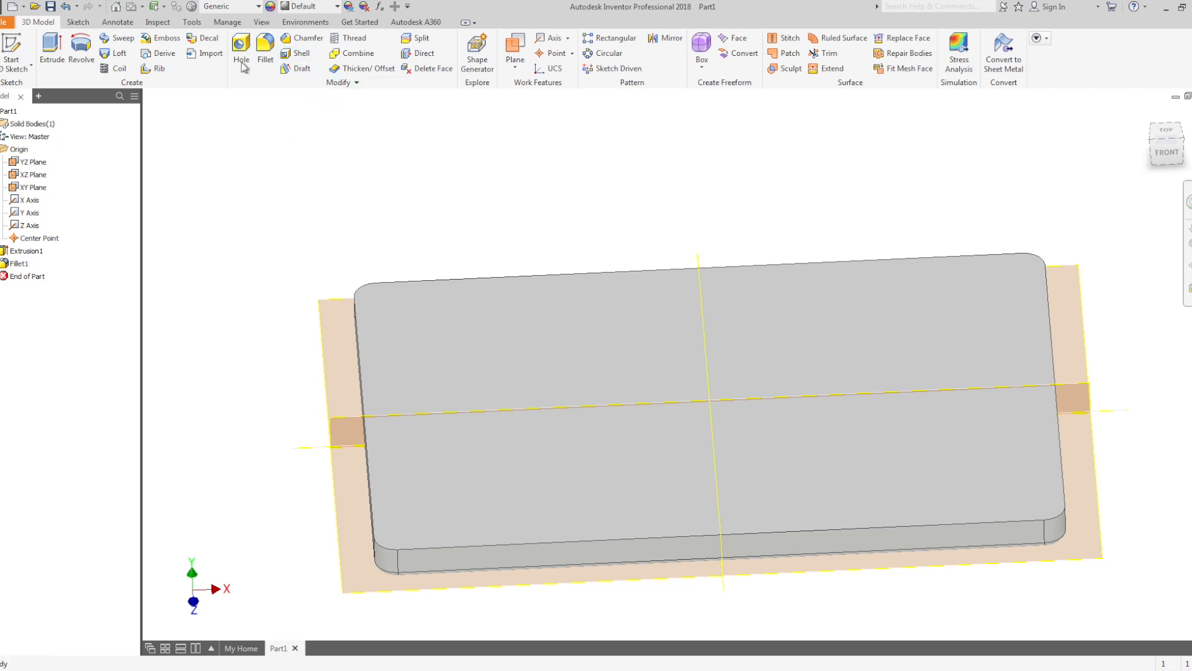
click(302, 58)
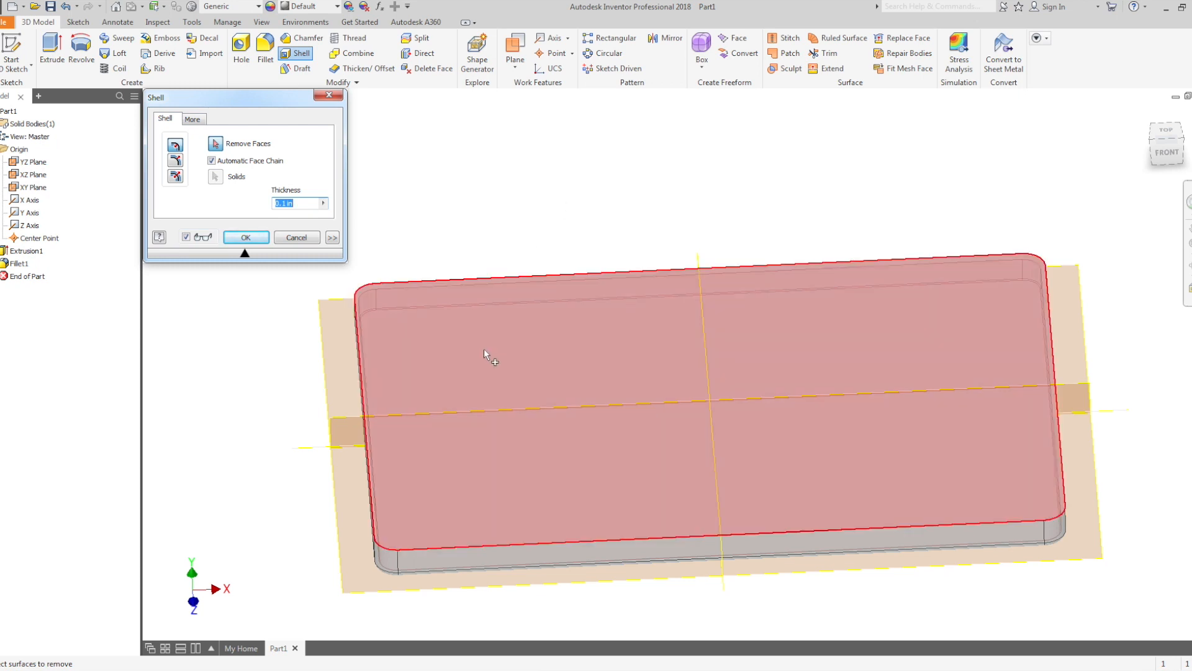
click(484, 351)
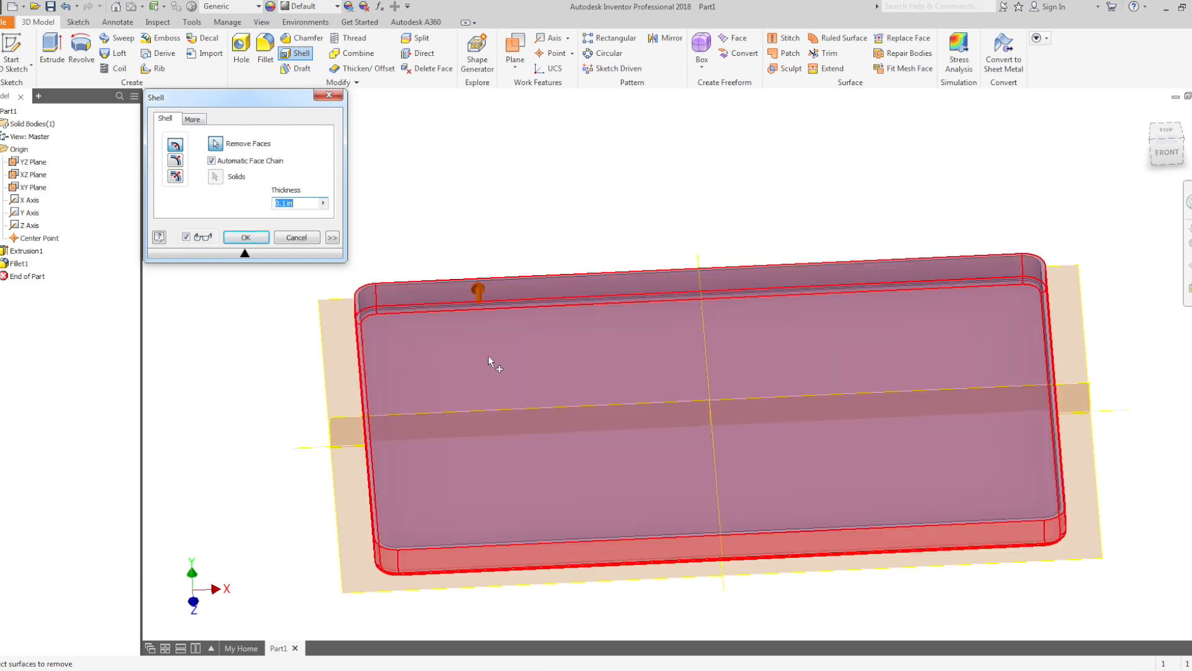
drag(280, 203, 350, 233)
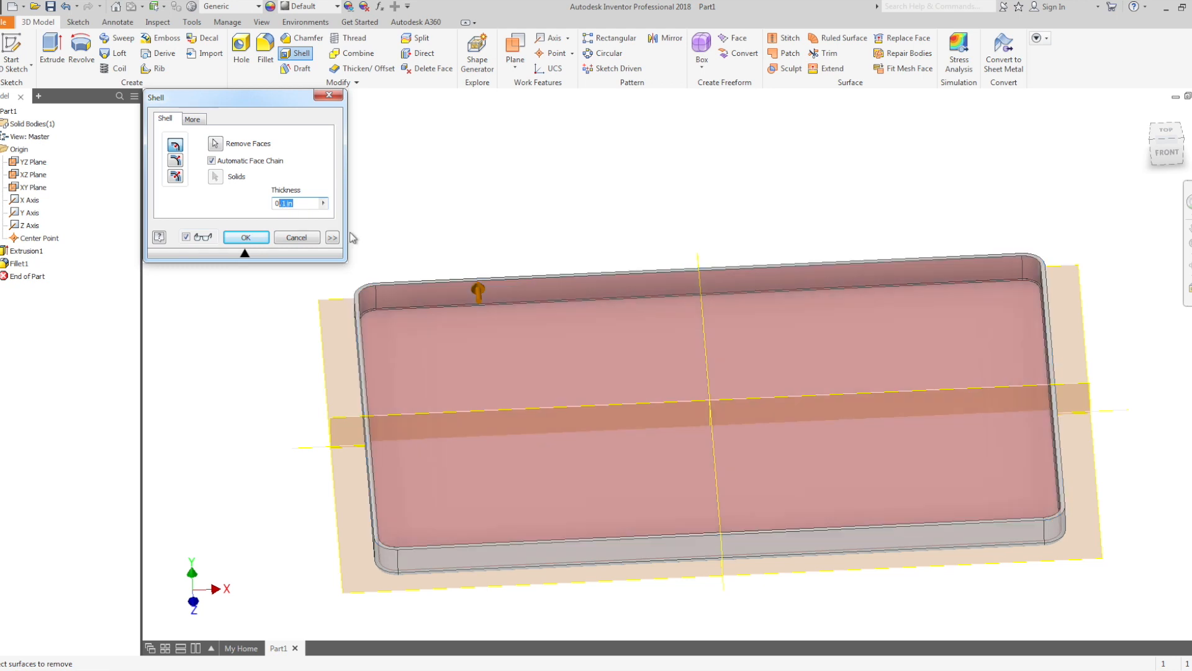
shift+middle_drag(503, 239, 540, 221)
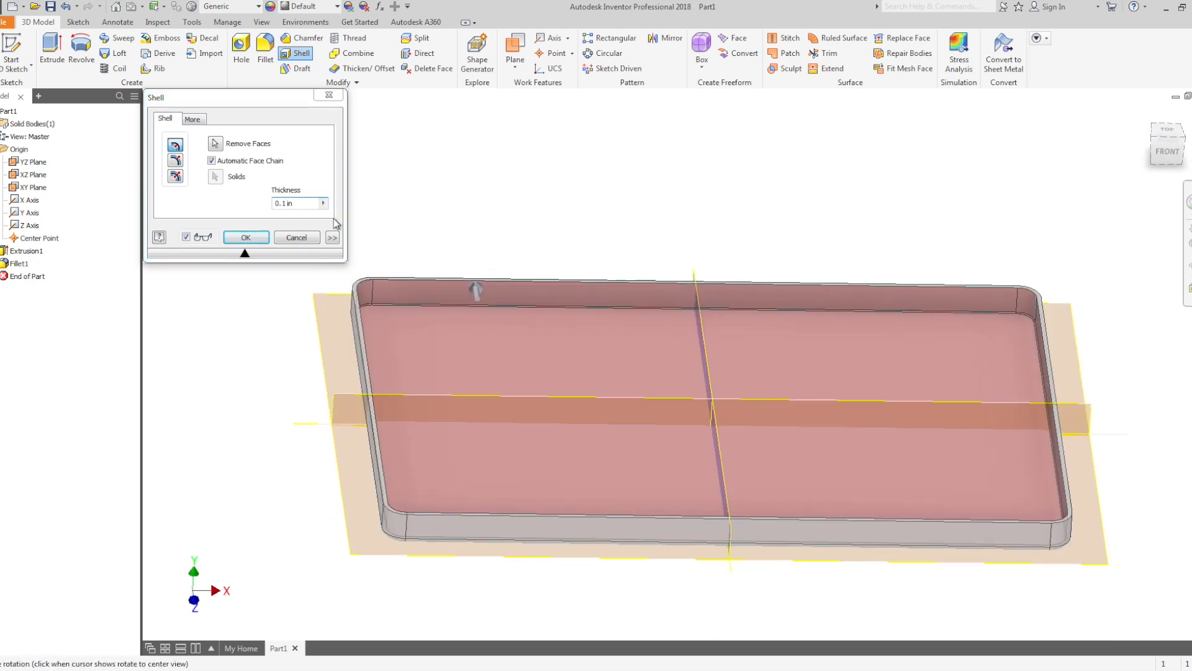
Try a shell thickness of 0.05 and set the thickness to 0.08 in.
double_click(284, 204)
double_click(285, 204)
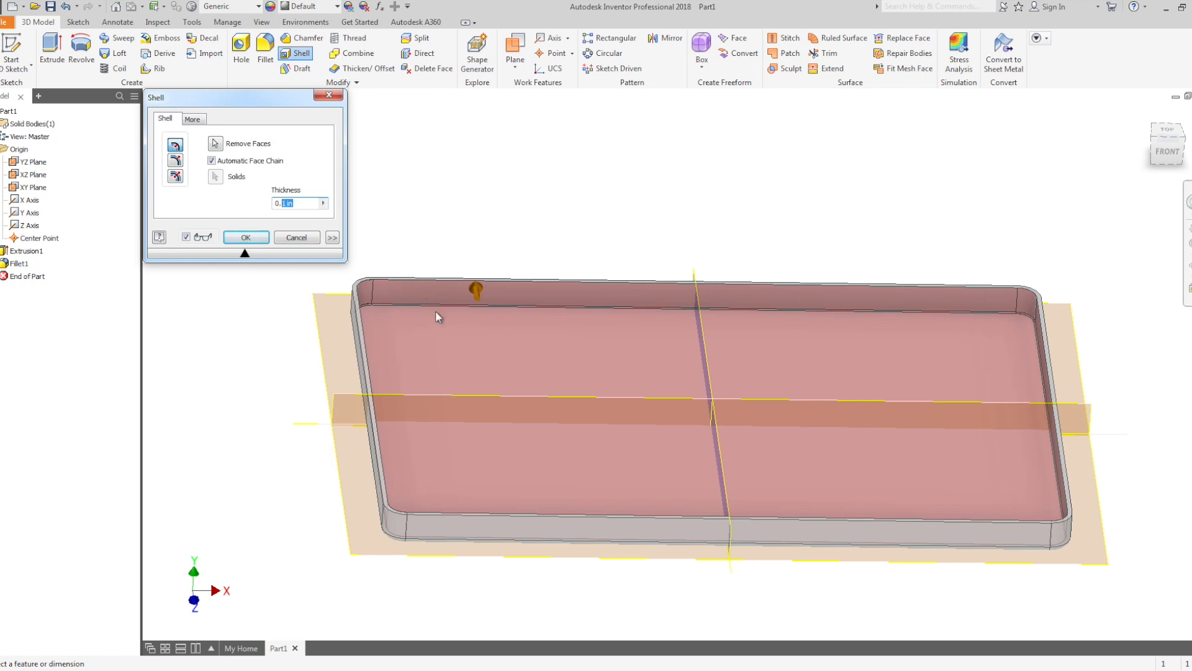
scroll(438, 317, up, 2)
scroll(446, 301, up, 3)
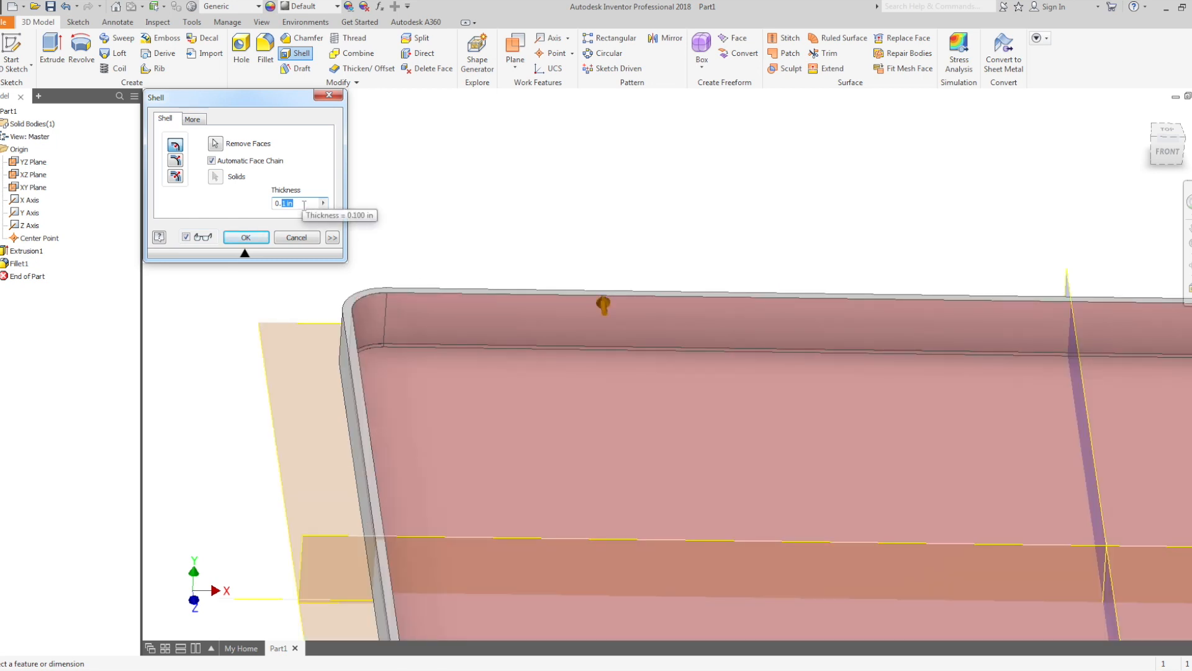
text(06)
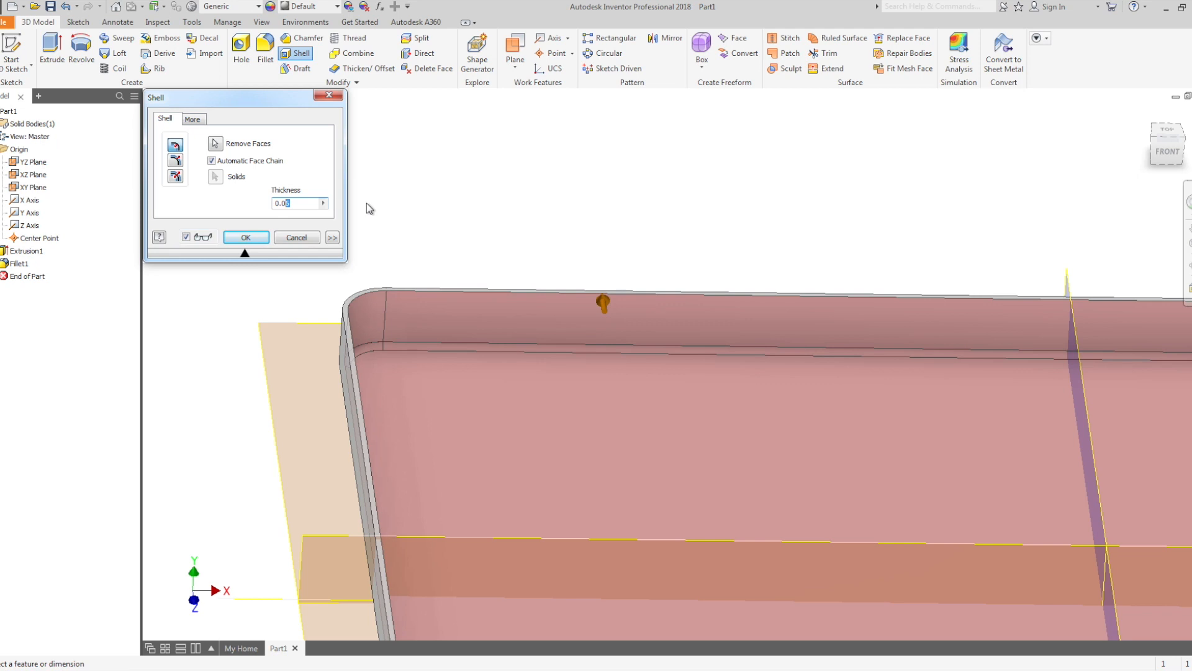
text(8)
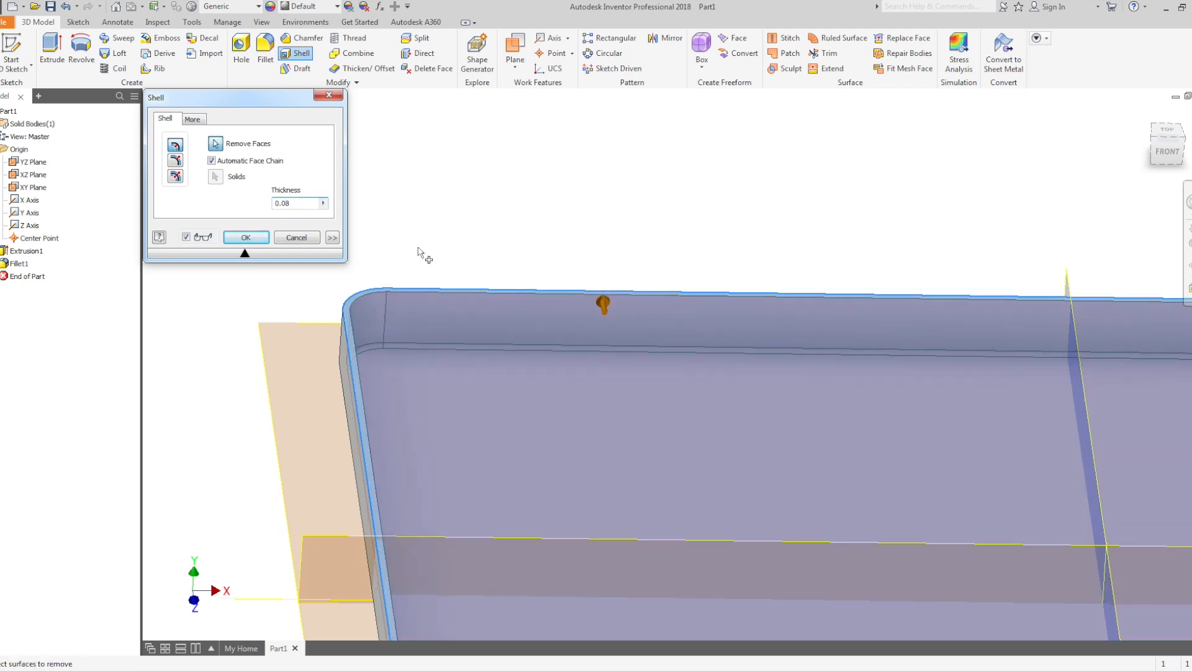
Try a shell thickness of 0.005 in and examine the previewed tray walls from several angles.
scroll(415, 231, up, 2)
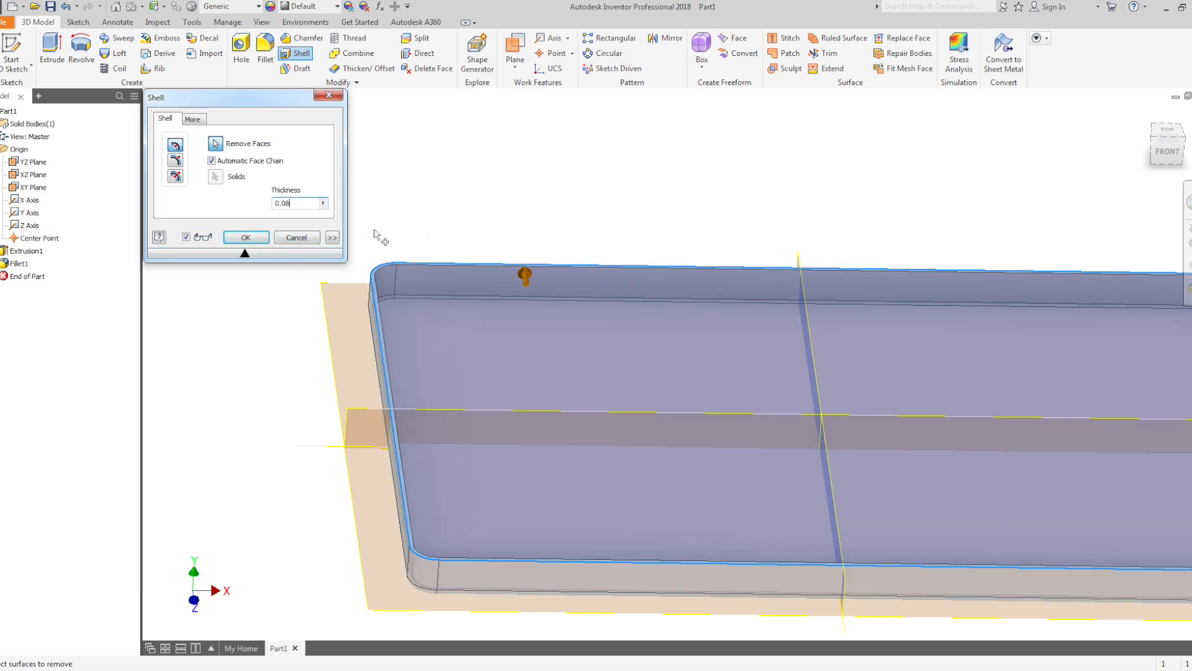
text(05)
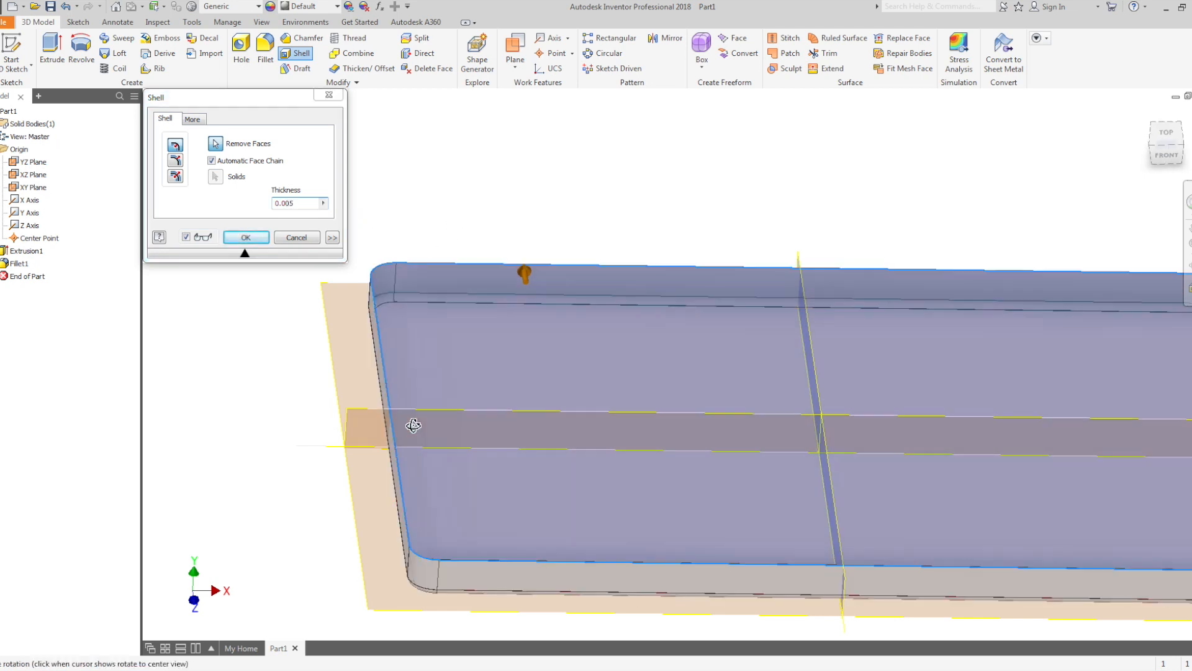
shift+middle_drag(412, 426, 418, 463)
scroll(395, 170, down, 4)
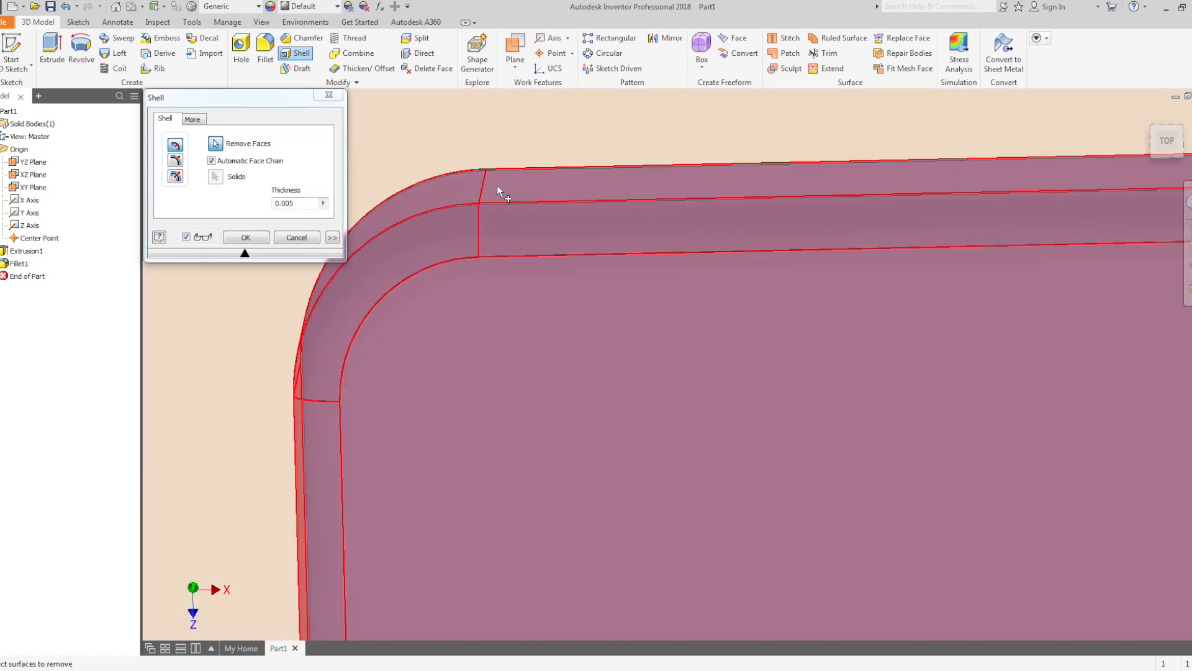
scroll(494, 199, up, 2)
shift+middle_drag(489, 225, 540, 195)
scroll(511, 354, up, 3)
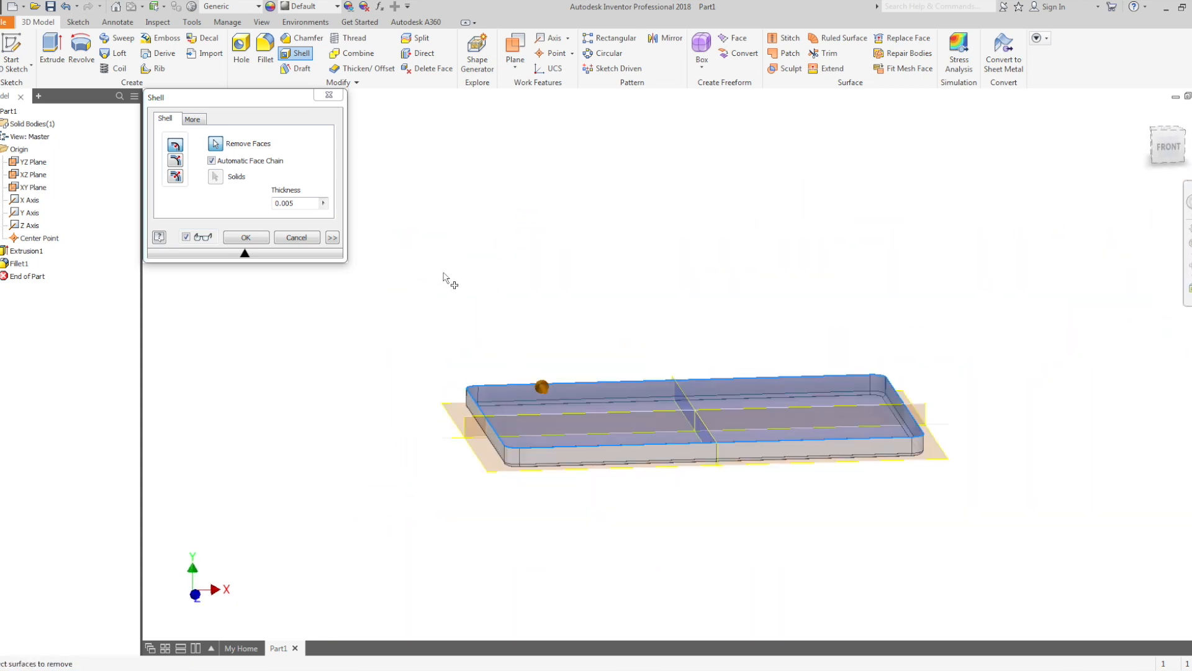
scroll(478, 354, down, 2)
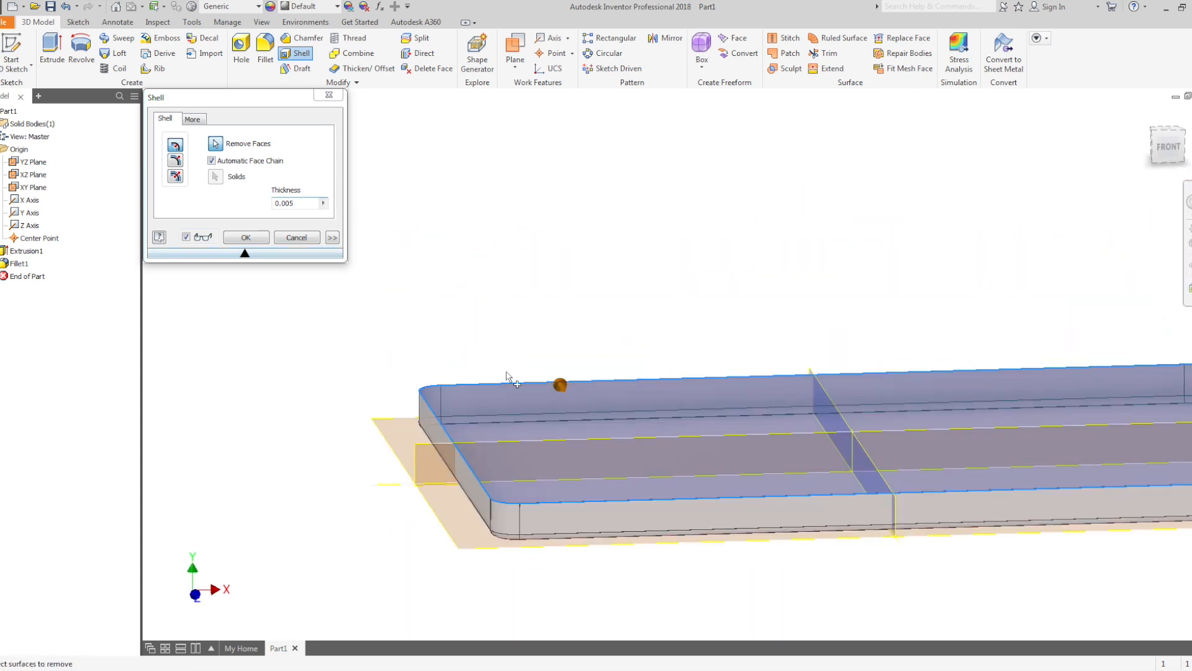
scroll(515, 381, down, 2)
Set the shell thickness to 0.08 in and complete the shell.
drag(286, 204, 296, 203)
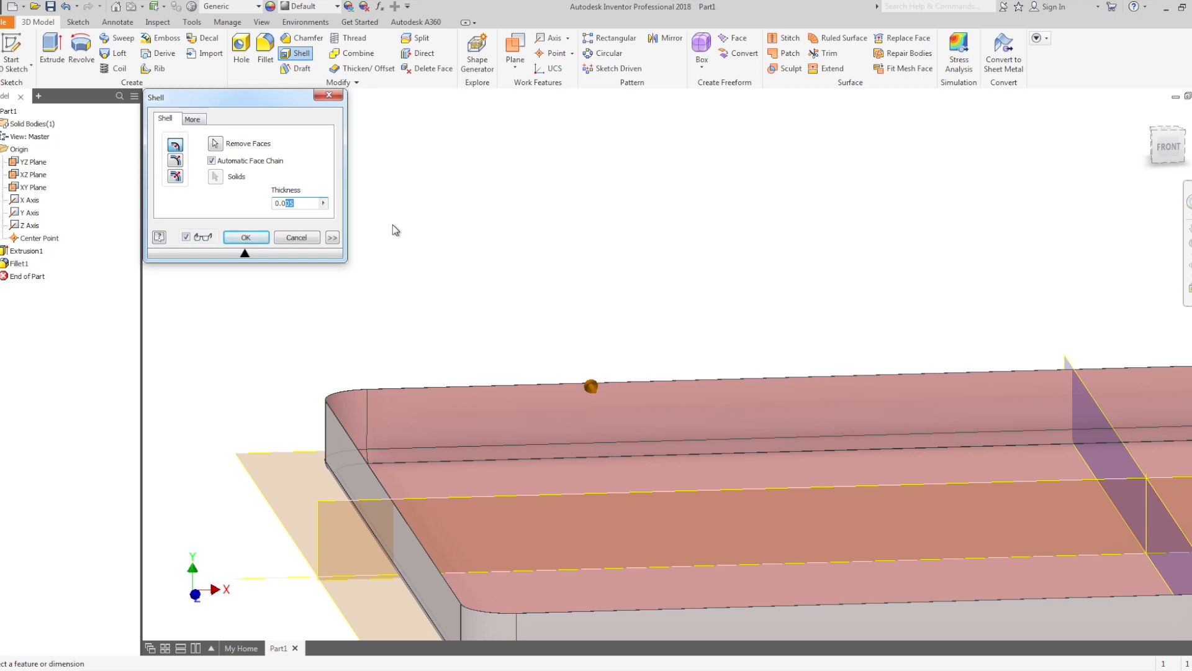
text(8)
shift+middle_drag(511, 274, 512, 328)
scroll(495, 302, up, 3)
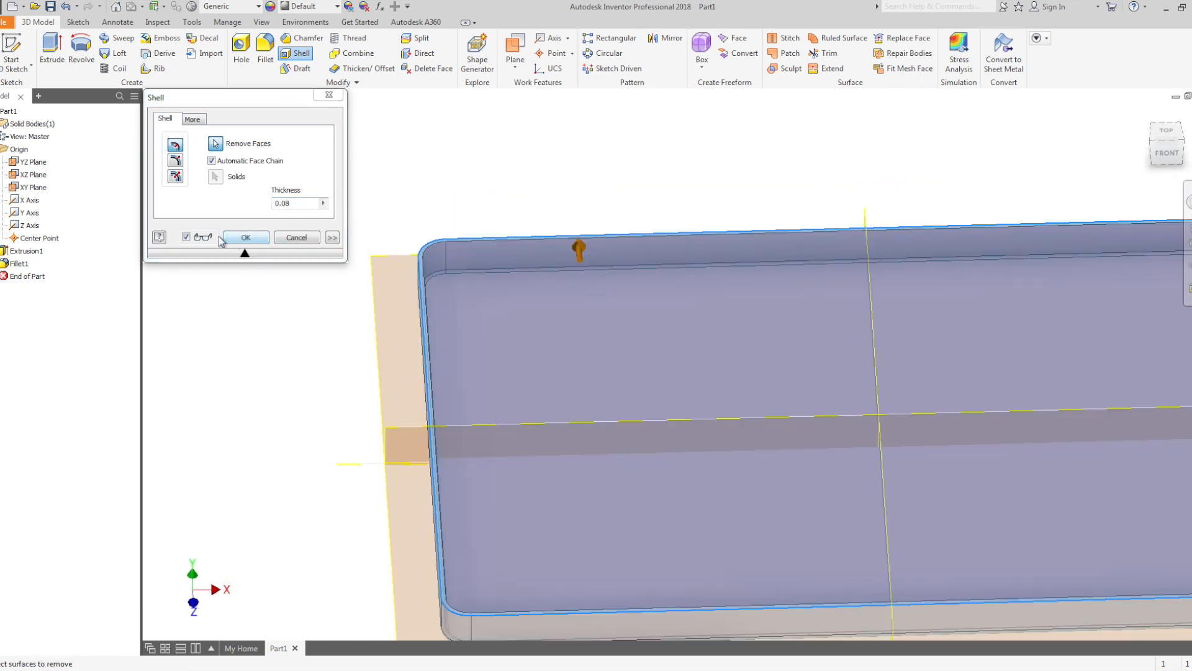
click(240, 238)
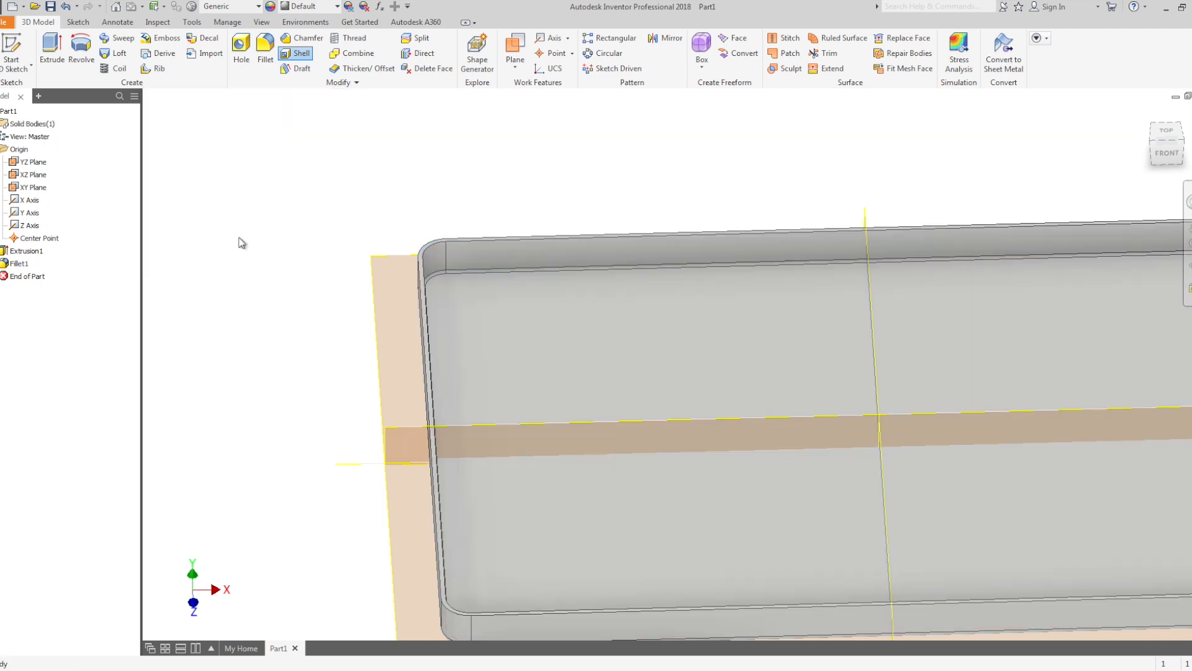
Examine the shelled tray's inner and outer bottom edges along one short side, up close and from above and below.
scroll(331, 263, up, 3)
shift+middle_drag(354, 277, 378, 247)
scroll(367, 303, down, 3)
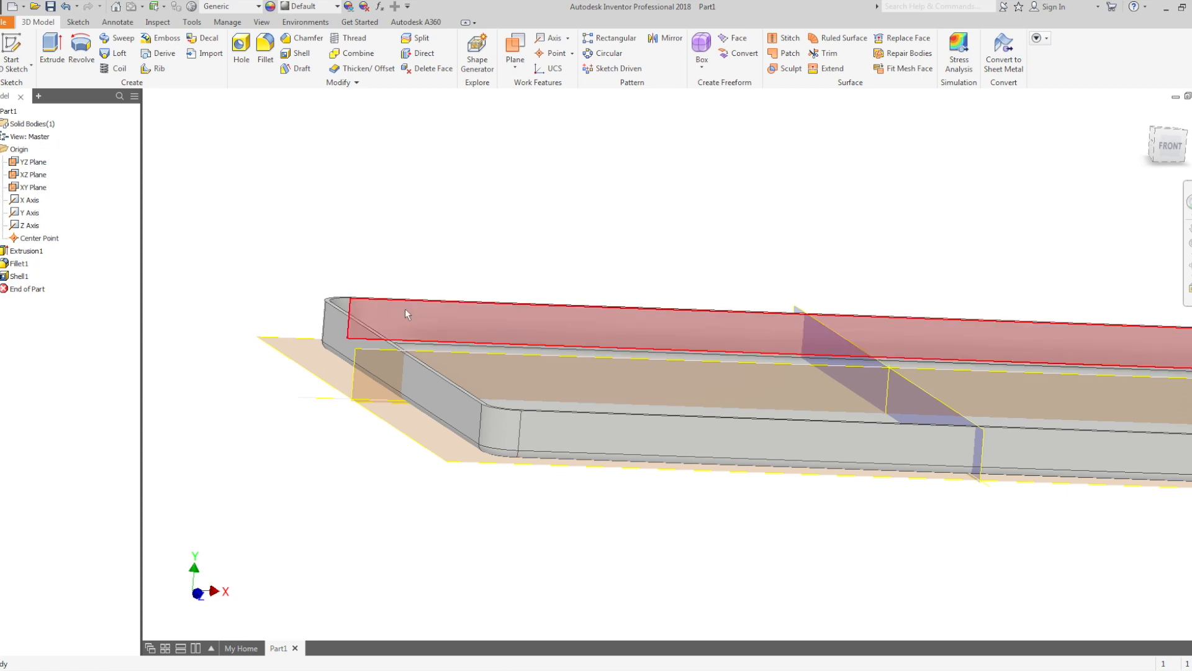
shift+middle_drag(396, 314, 443, 371)
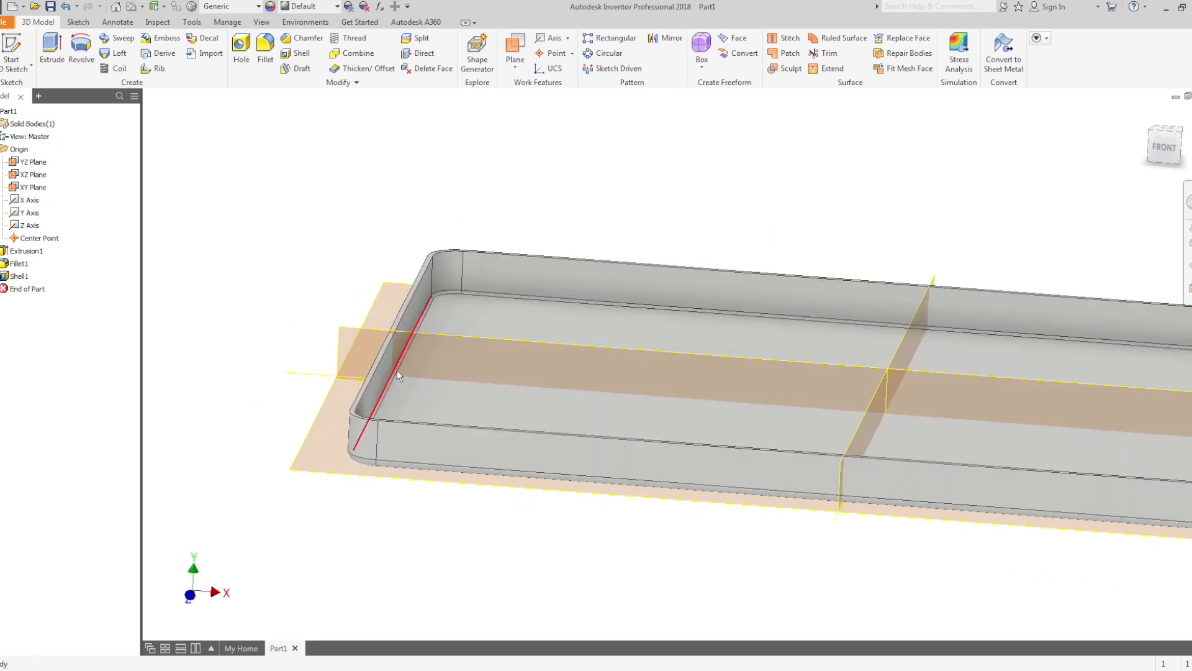
scroll(397, 370, down, 4)
mouse_move(395, 390)
shift+middle_down()
mouse_move(405, 381)
mouse_move(386, 397)
shift+middle_up()
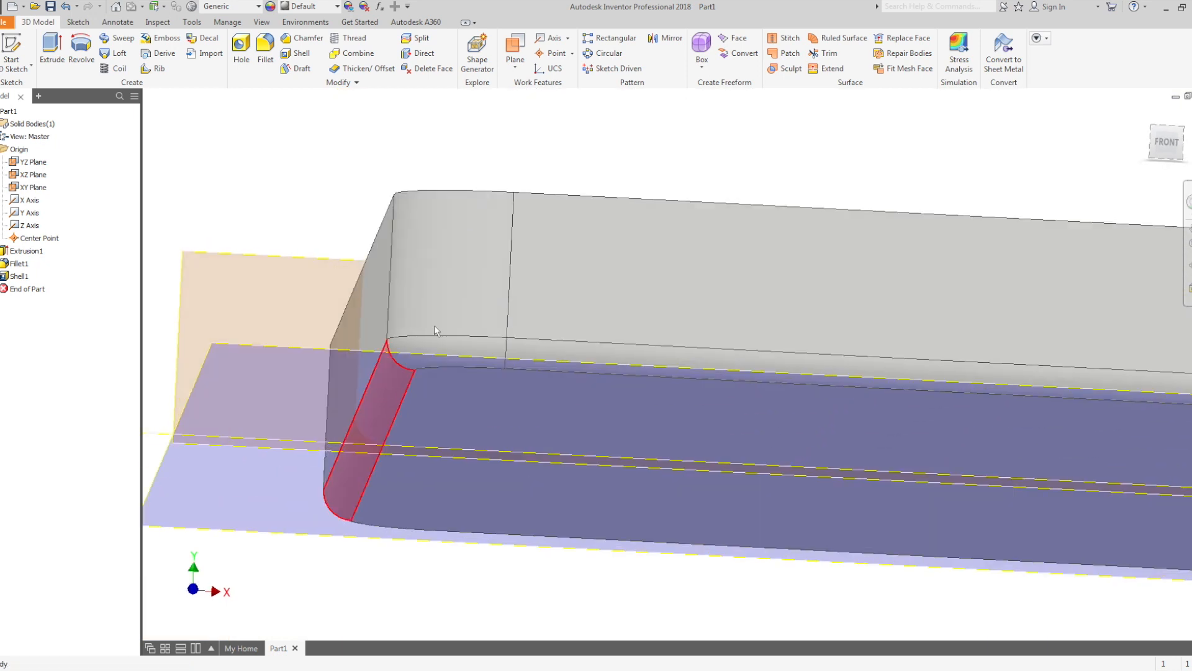
mouse_move(438, 329)
shift+middle_down()
mouse_move(418, 337)
mouse_move(429, 333)
shift+middle_up()
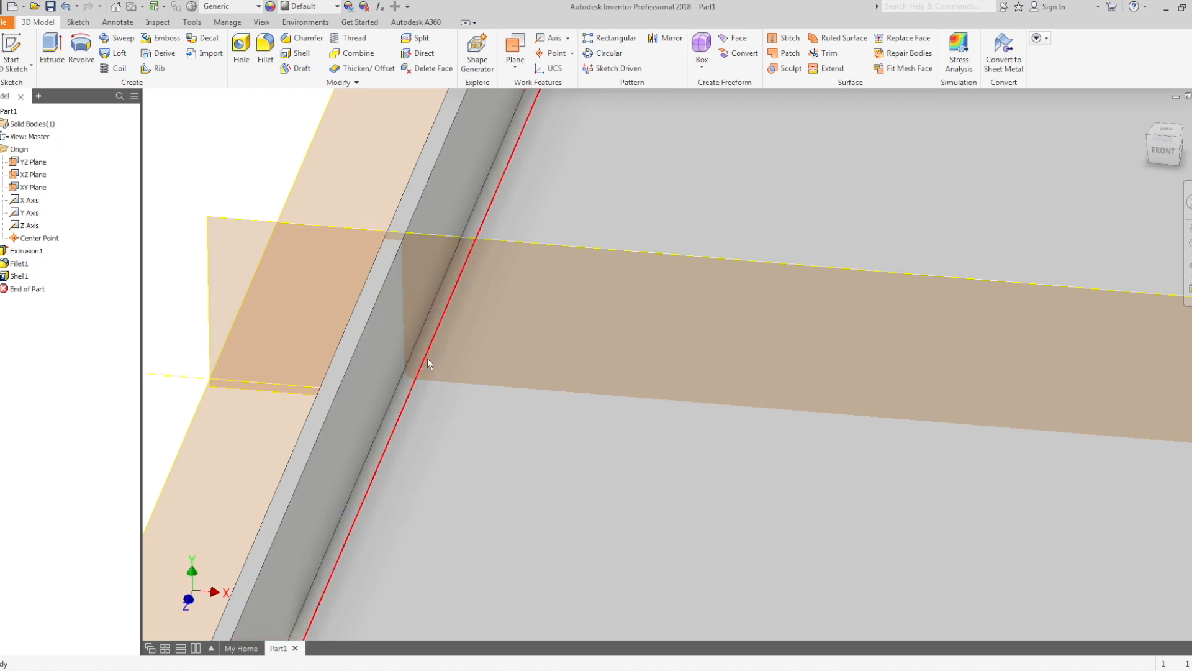
shift+middle_drag(435, 347, 436, 309)
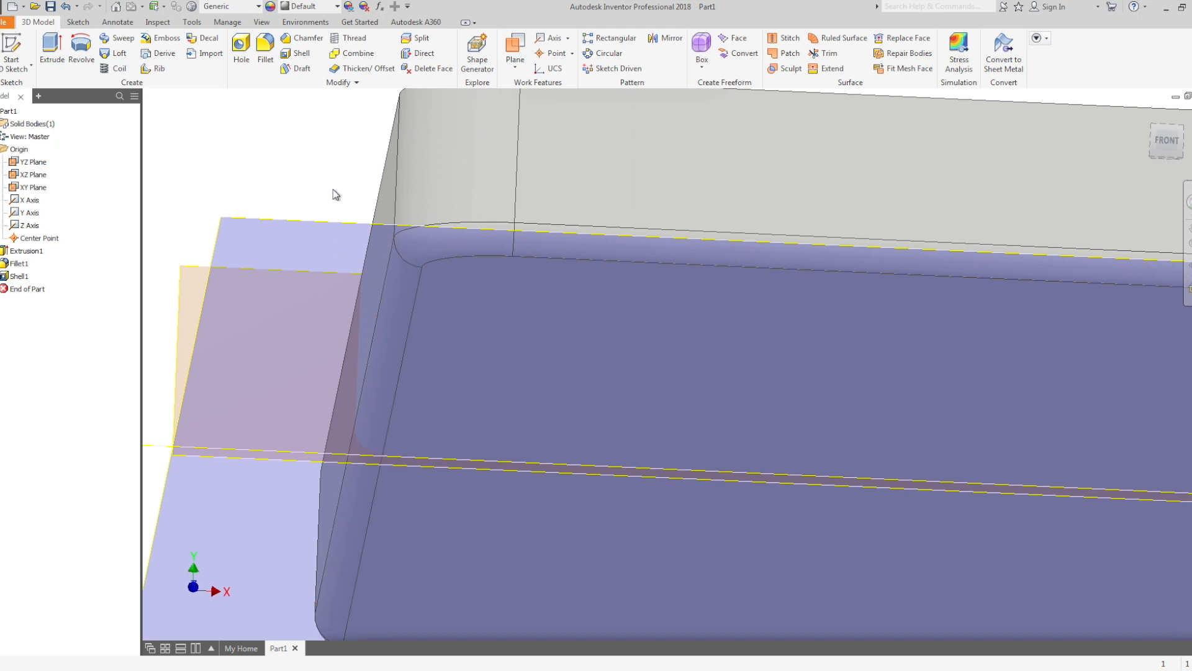
Measure the radius of the outer bottom fillet on the tray's short side.
key(m)
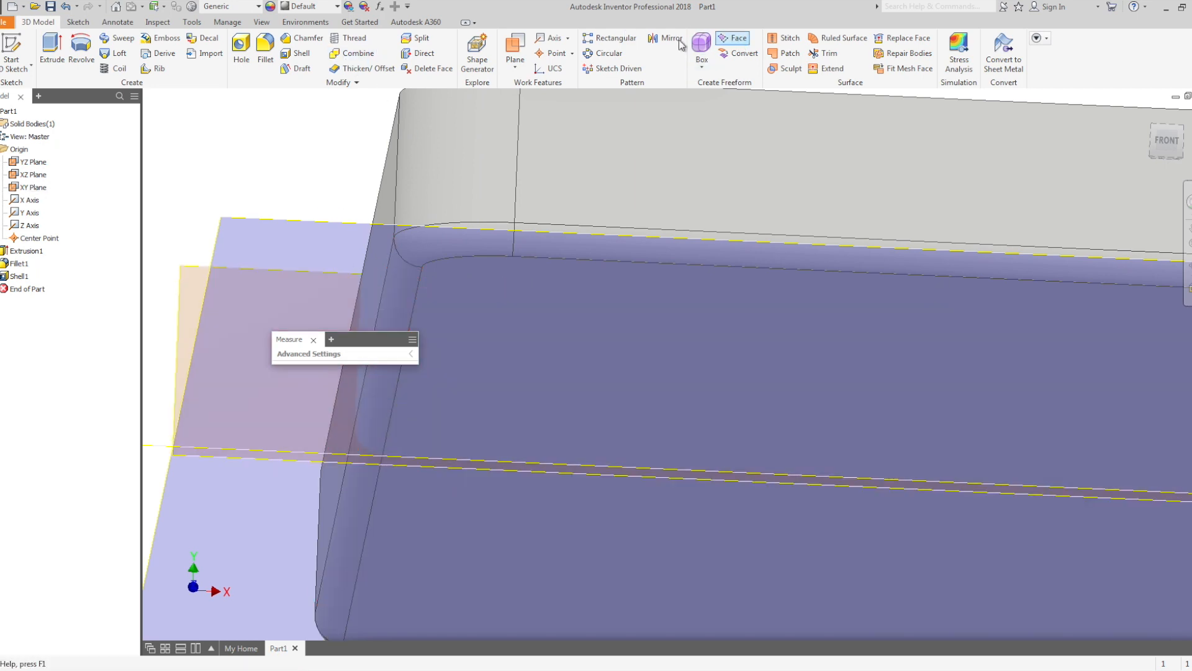
click(193, 24)
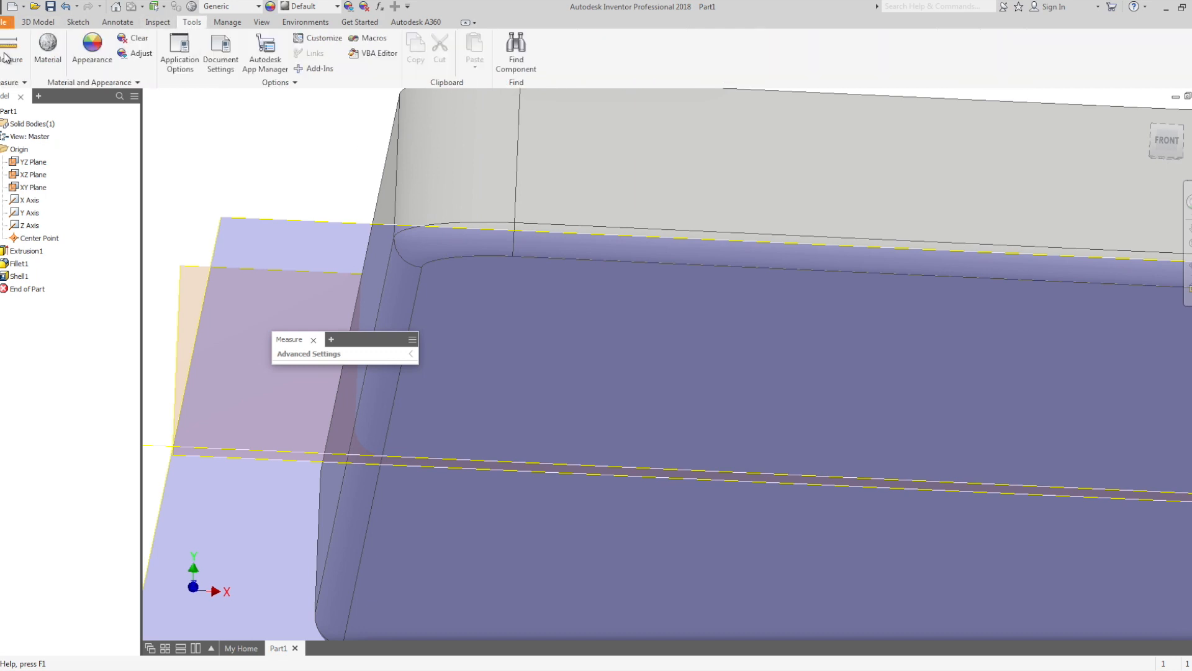
click(42, 23)
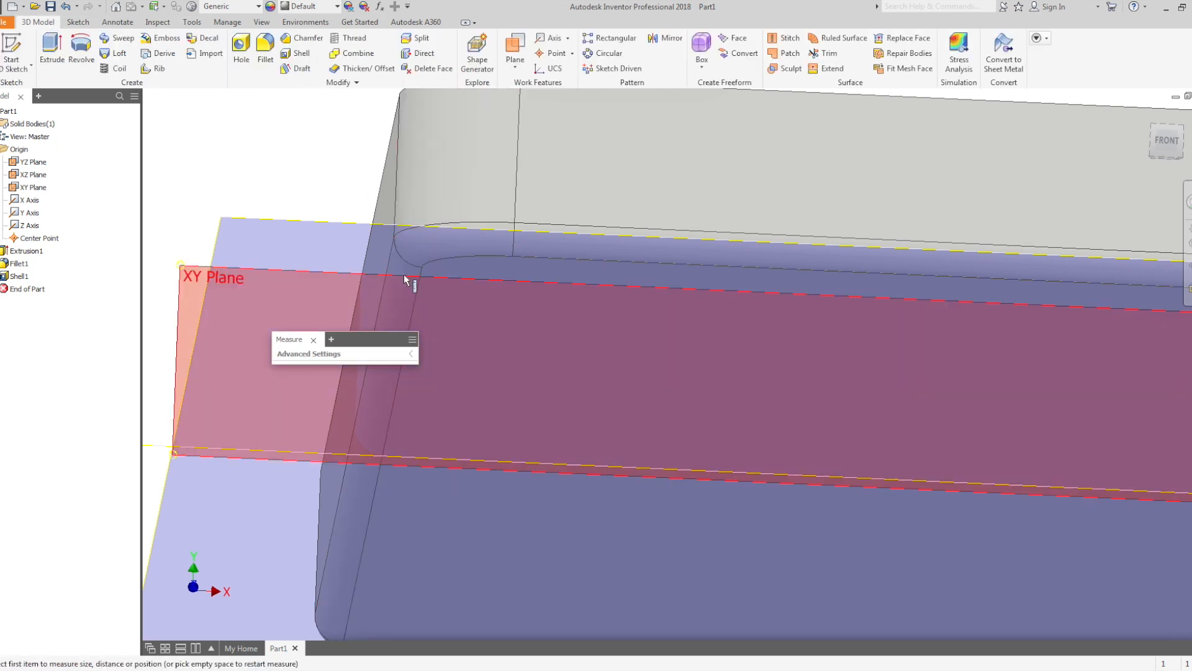
click(398, 266)
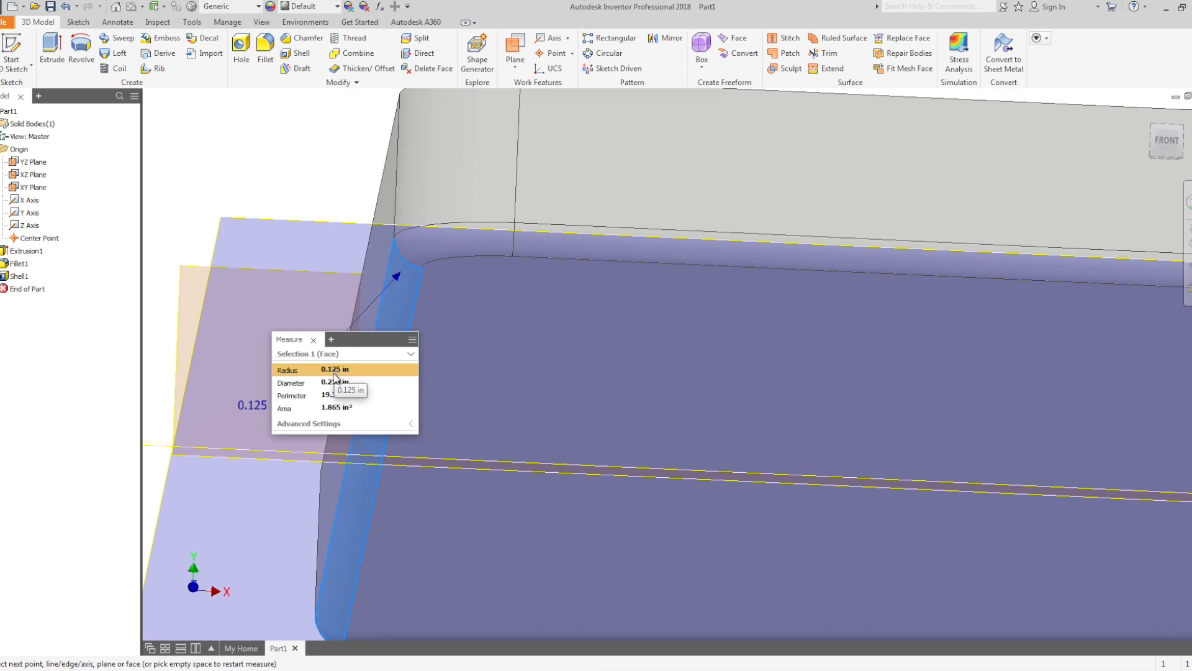
shift+middle_drag(541, 190, 529, 234)
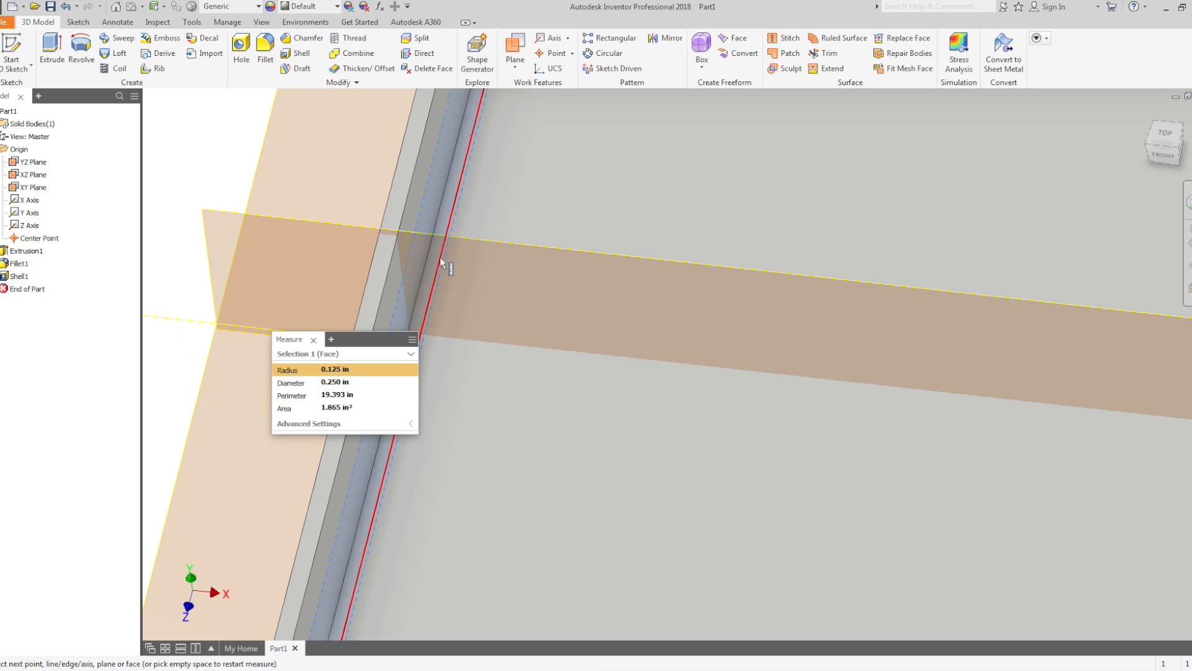
key(Escape)
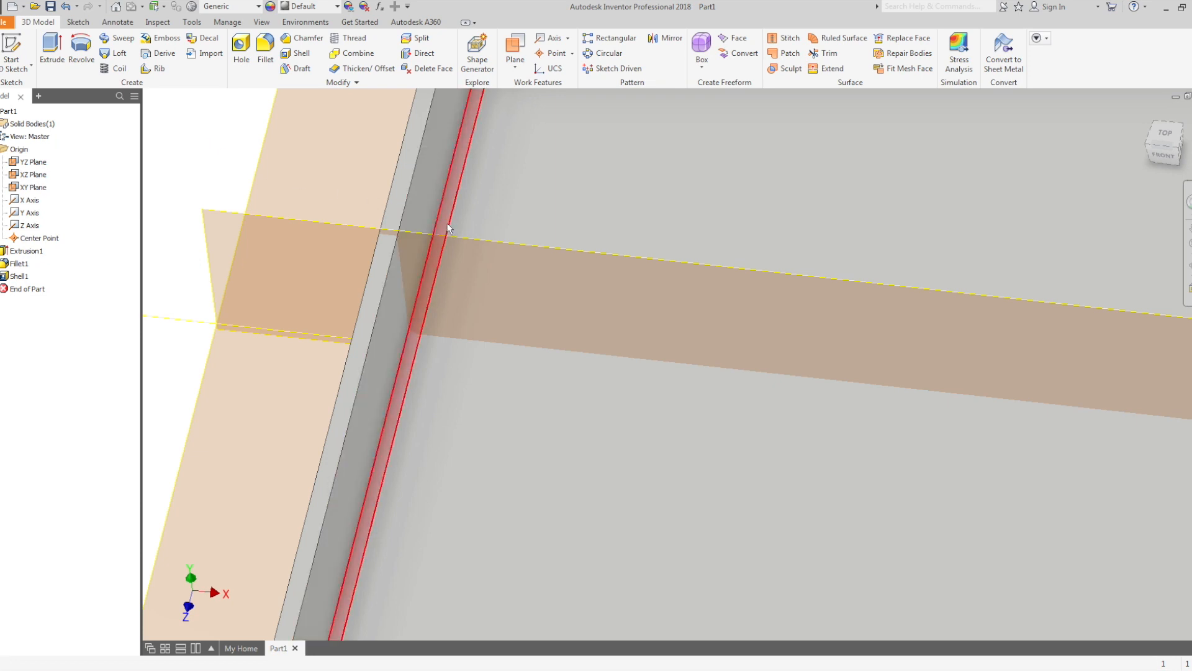
Measure the radius of the inner bottom fillet on the same short side.
key(m)
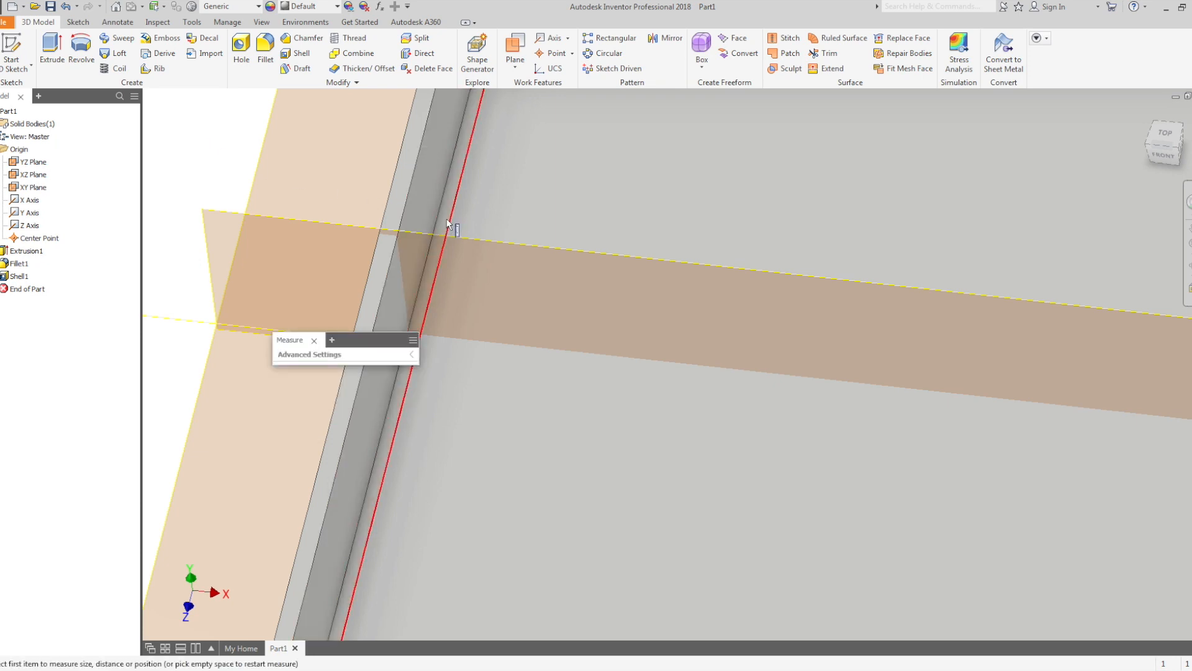
click(447, 223)
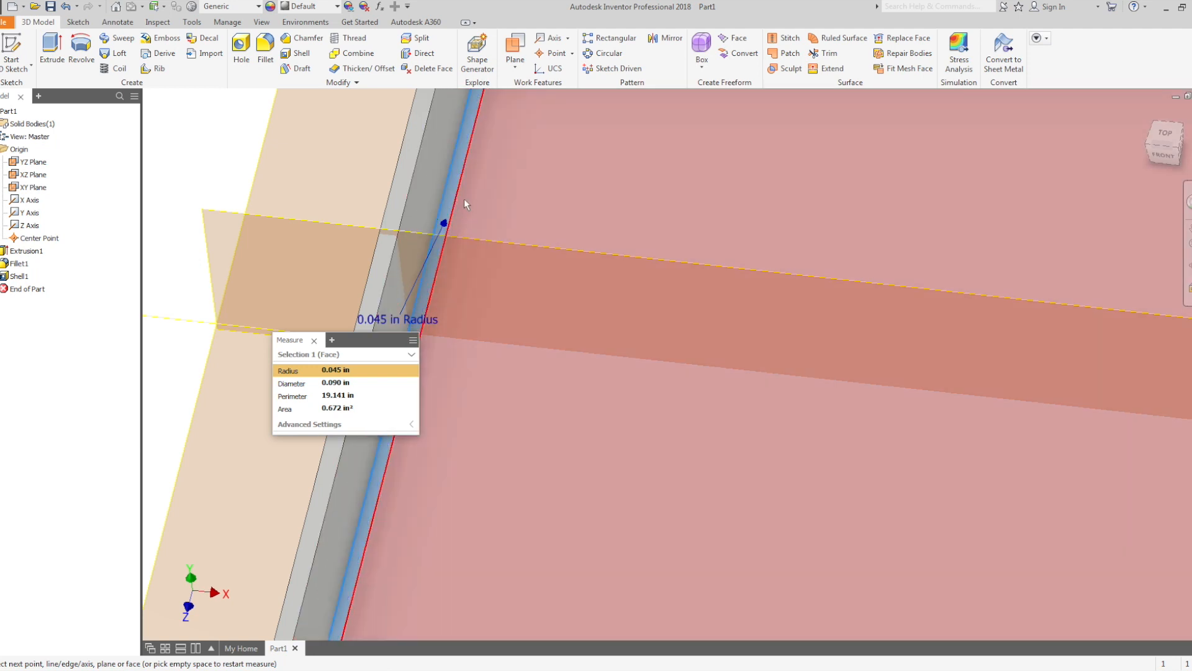
key(Escape)
Examine the tray's inner bottom edge up close and the whole shelled part from several angles, above and below.
shift+middle_drag(475, 324, 454, 345)
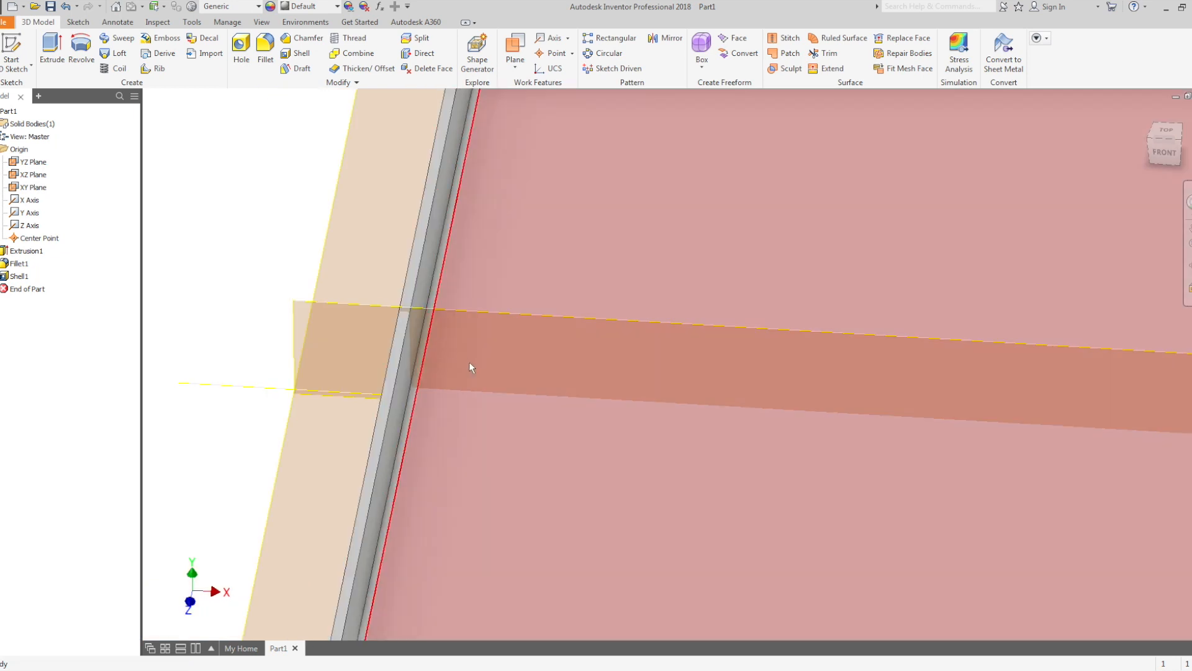
scroll(426, 377, up, 3)
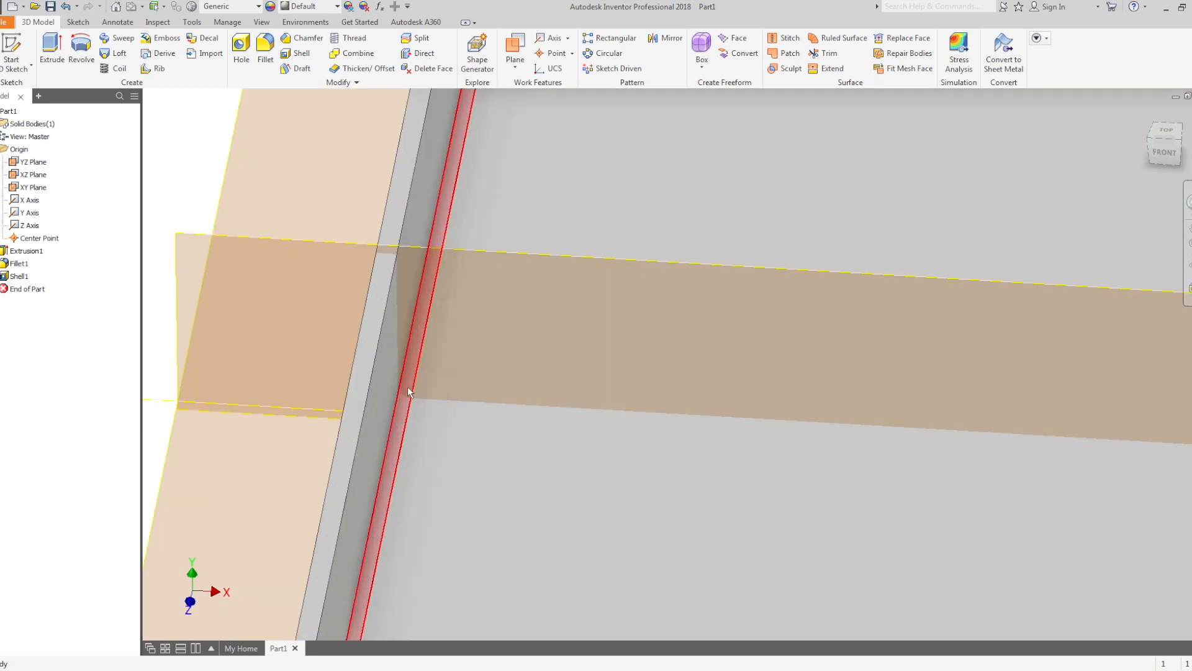
scroll(414, 378, down, 2)
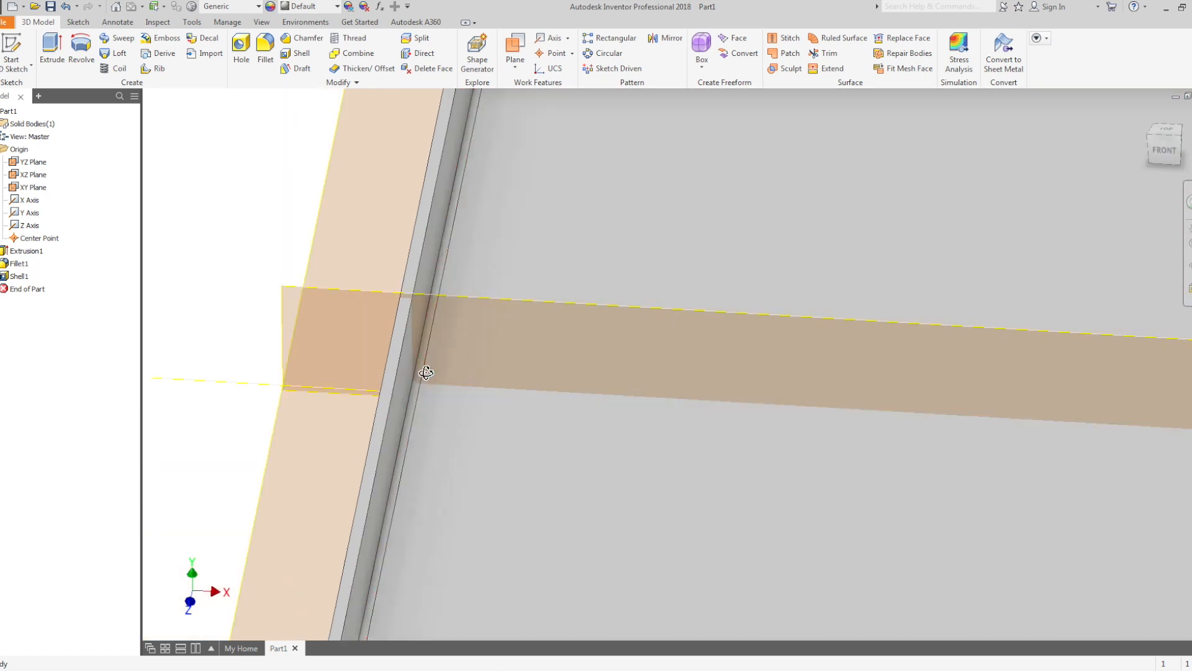
shift+middle_drag(418, 375, 341, 431)
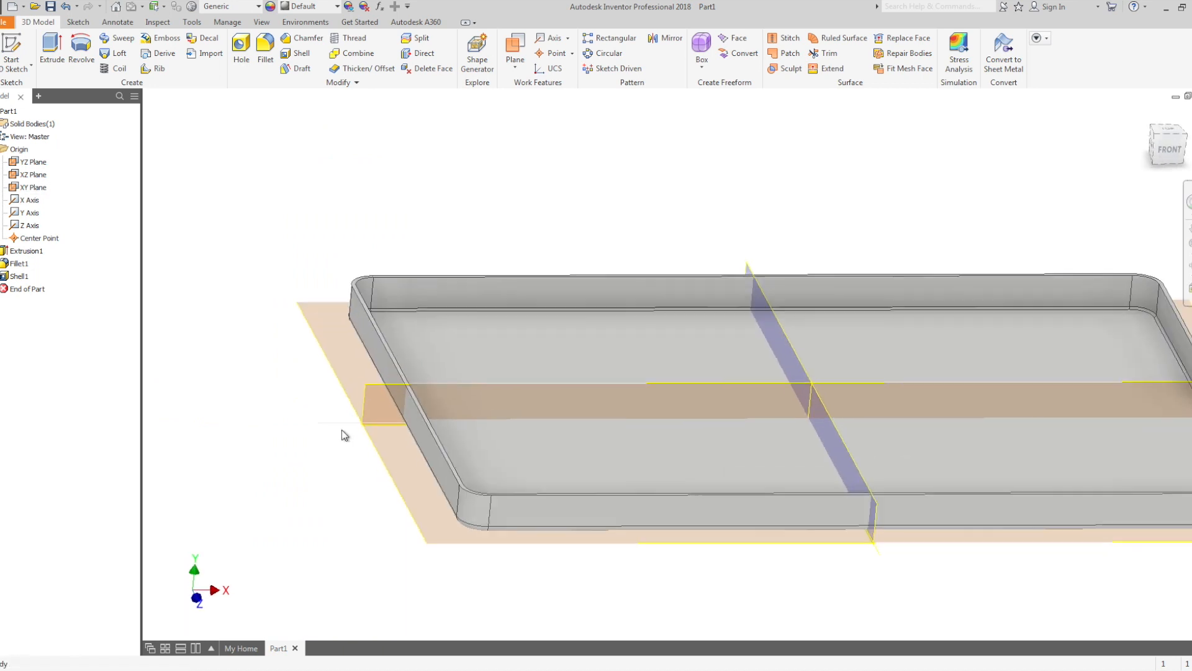
scroll(401, 438, down, 3)
mouse_move(480, 400)
shift+middle_down()
mouse_move(492, 380)
mouse_move(490, 413)
shift+middle_up()
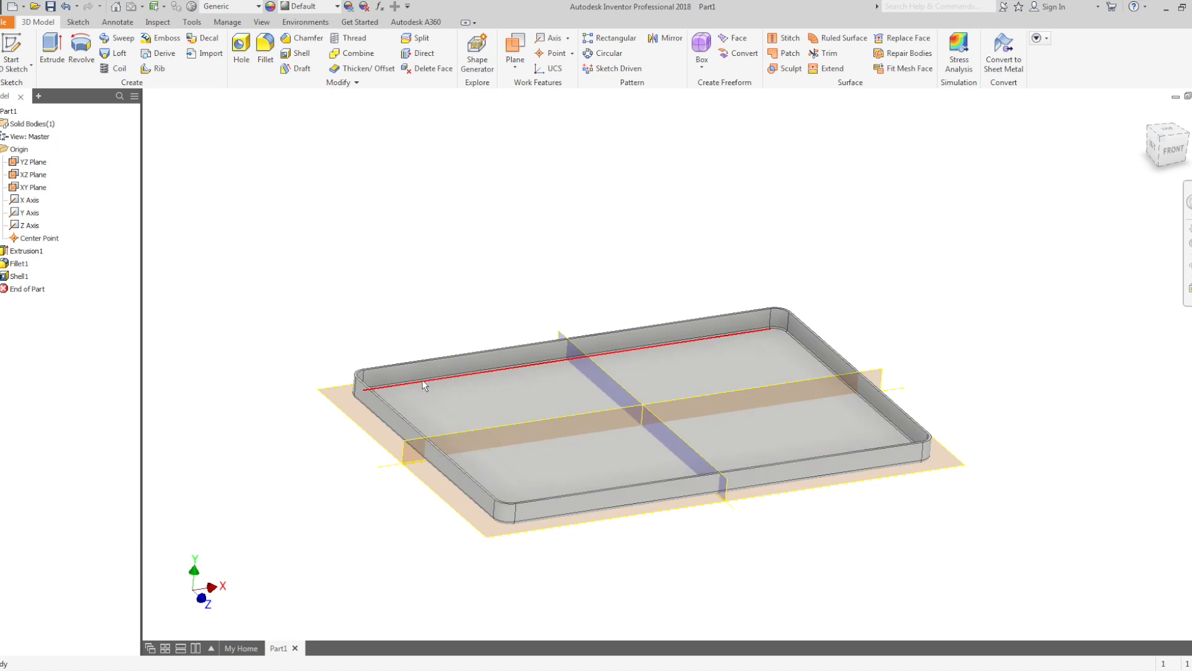
shift+middle_drag(480, 442, 495, 431)
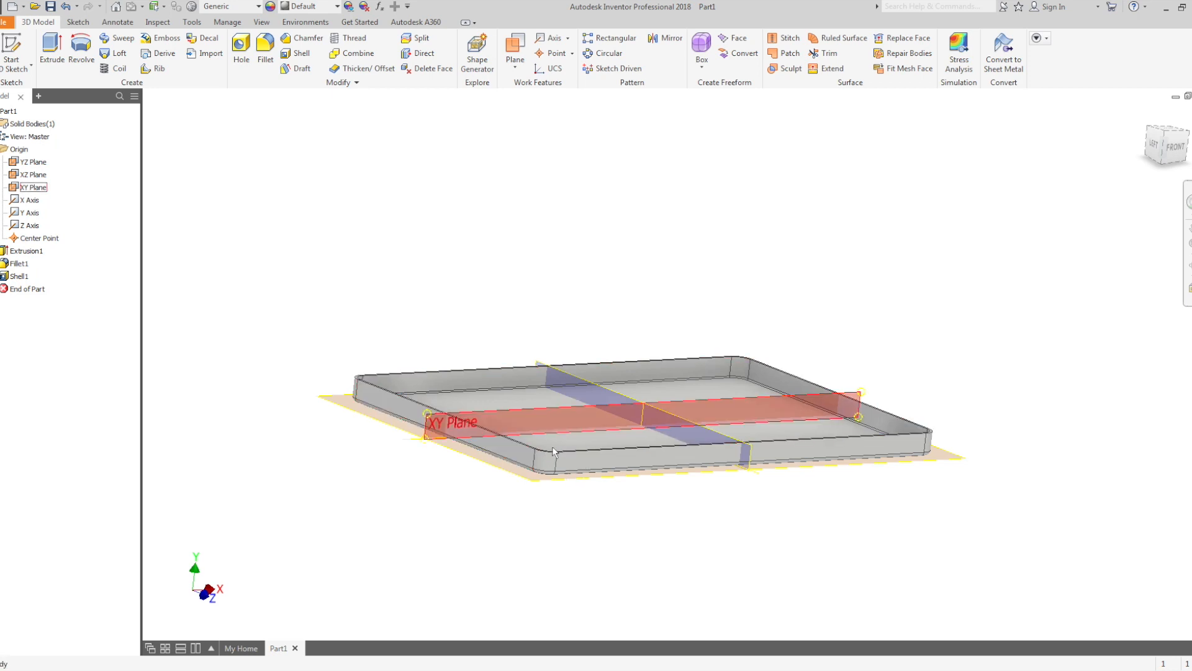
shift+middle_drag(552, 453, 426, 442)
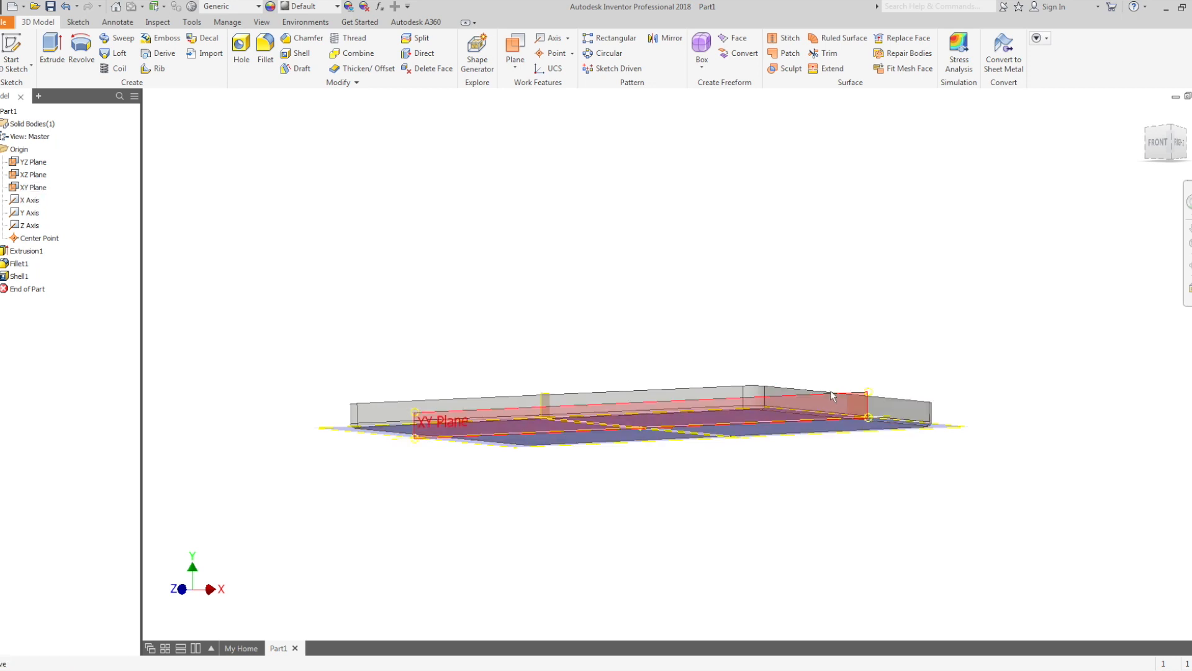
middle_drag(826, 359, 794, 396)
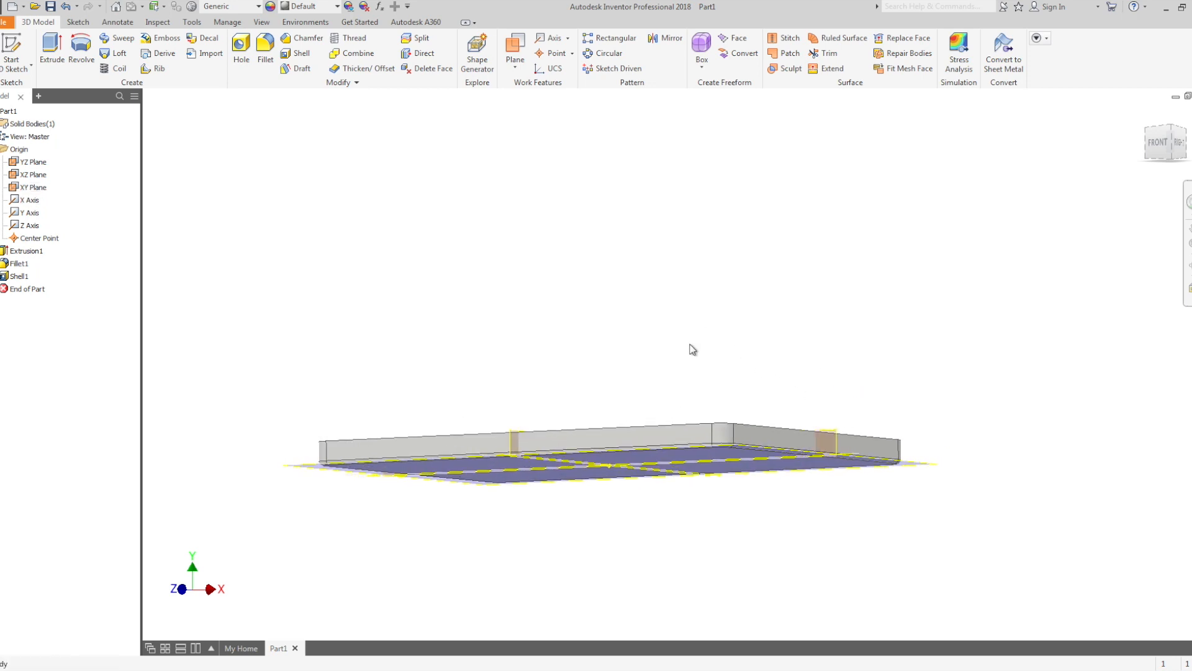
scroll(686, 342, up, 3)
shift+middle_drag(646, 327, 687, 438)
scroll(687, 438, down, 3)
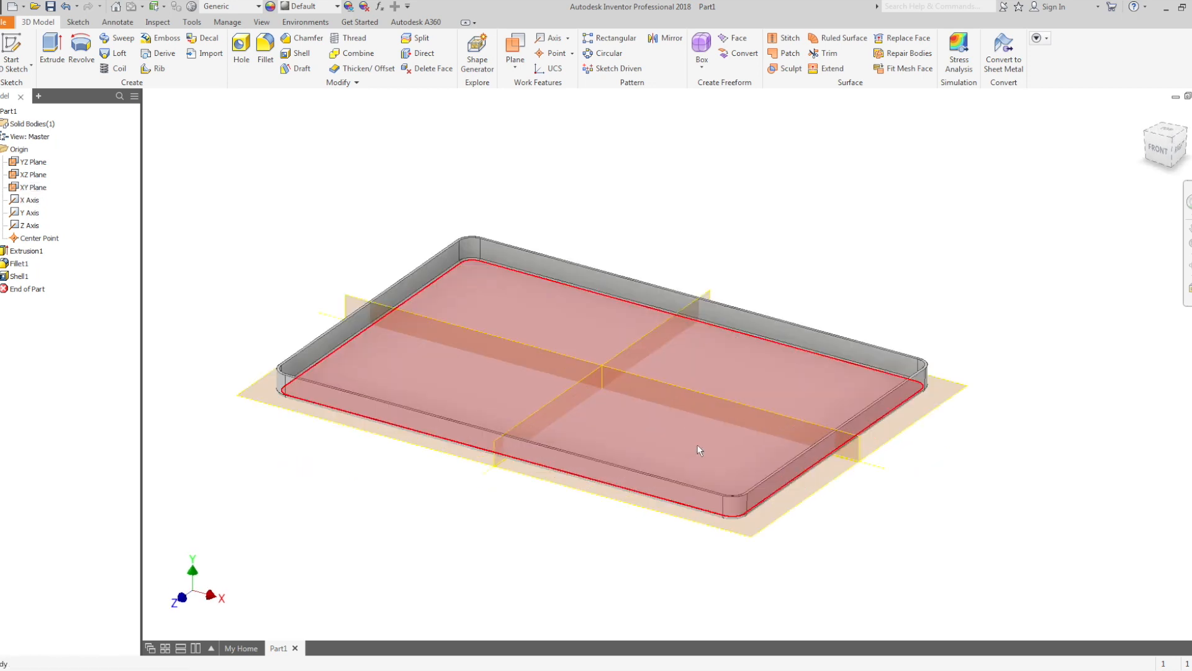
shift+middle_drag(807, 457, 713, 412)
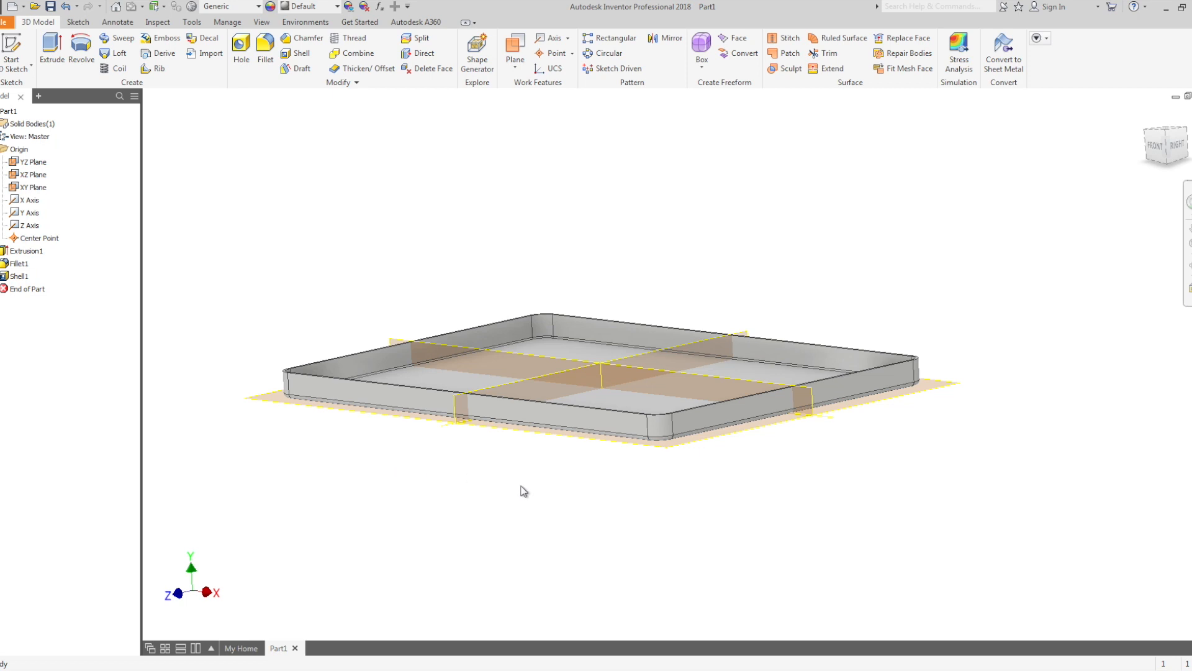
key(F4)
drag(566, 498, 637, 537)
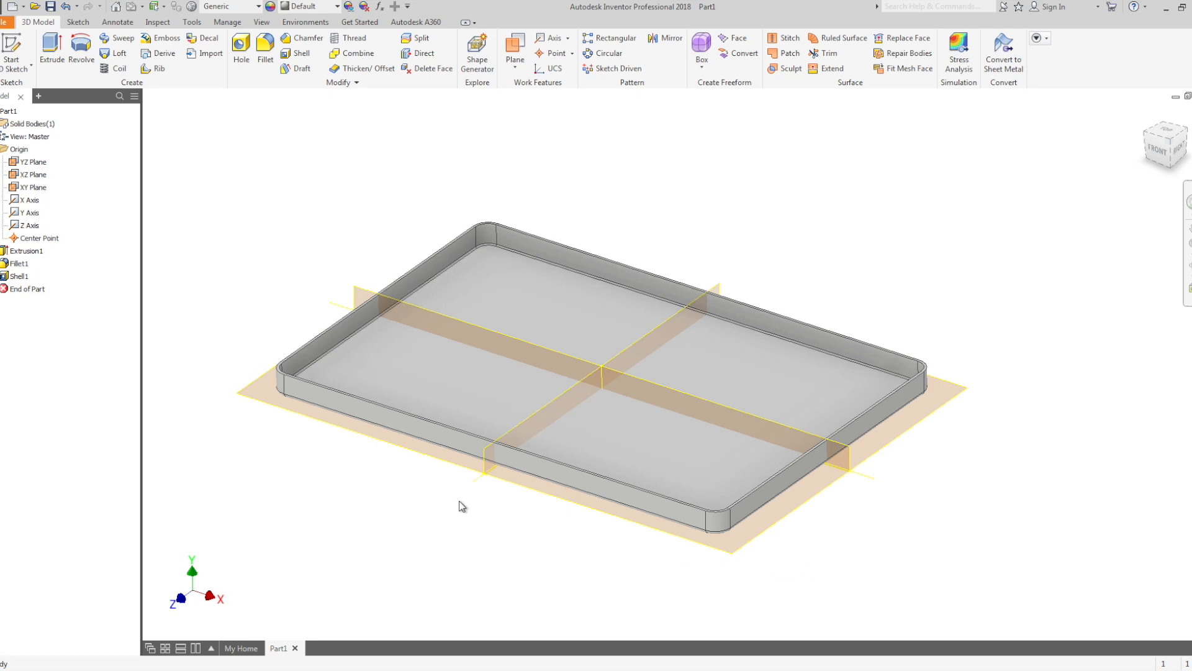
drag(532, 535, 640, 528)
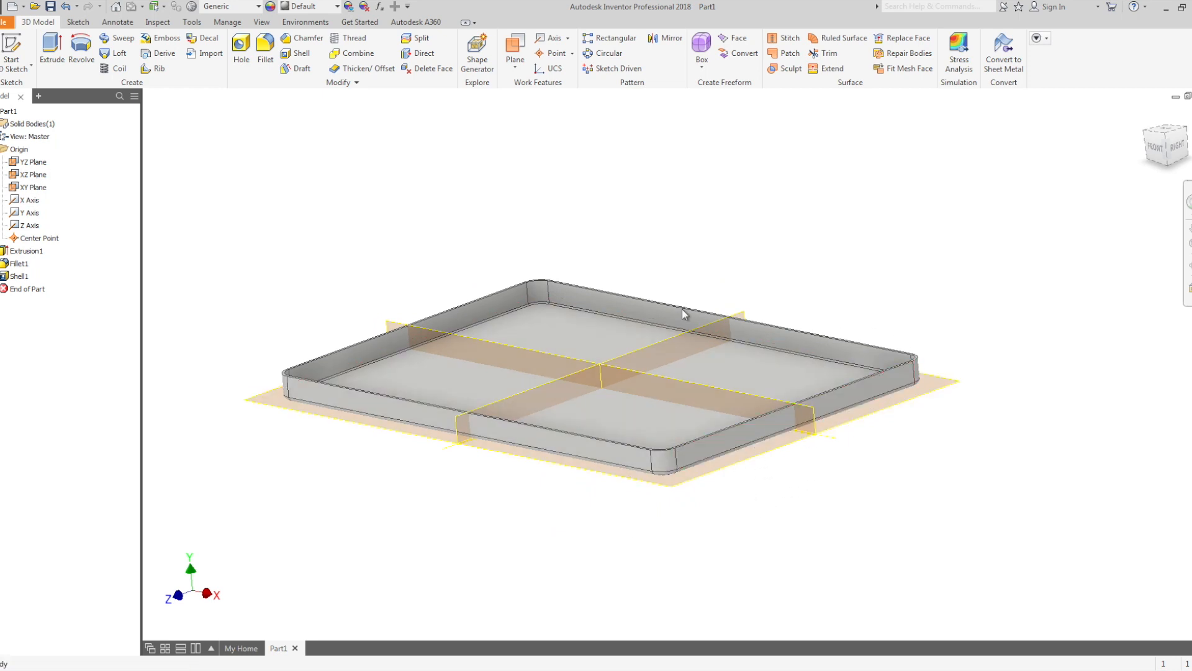
mouse_move(735, 496)
mouse_down()
mouse_move(751, 482)
mouse_move(751, 512)
mouse_up()
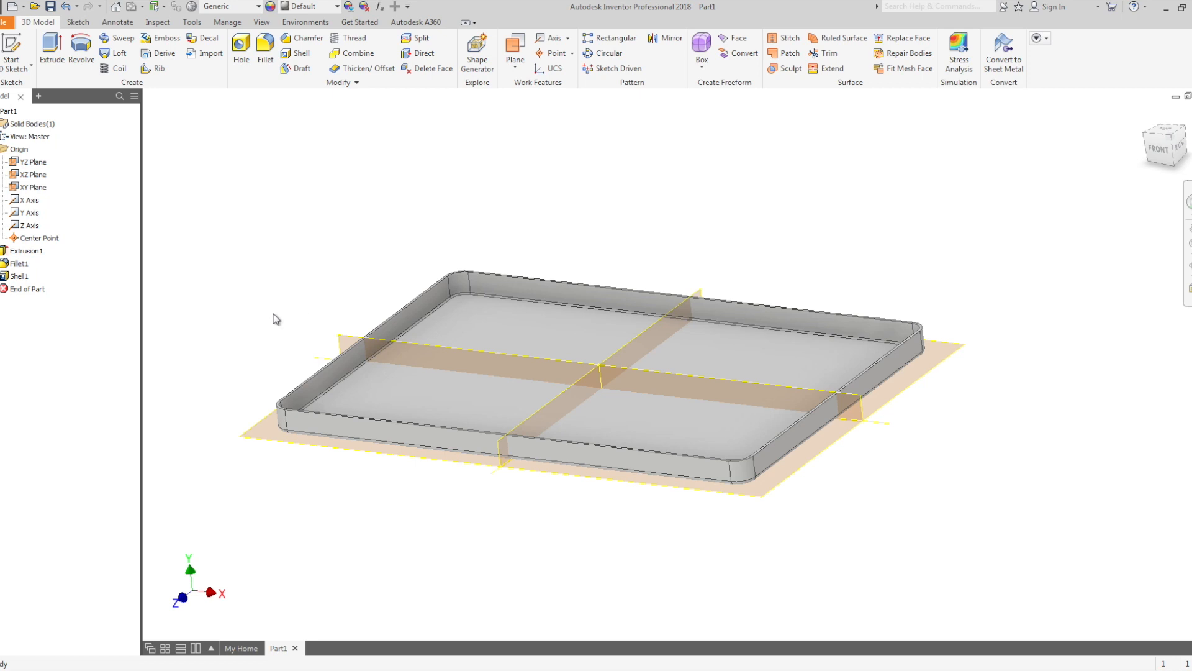
Edit the tray's existing fillet feature, setting the radius of the four vertical corner edges to 0.6 in.
double_click(16, 264)
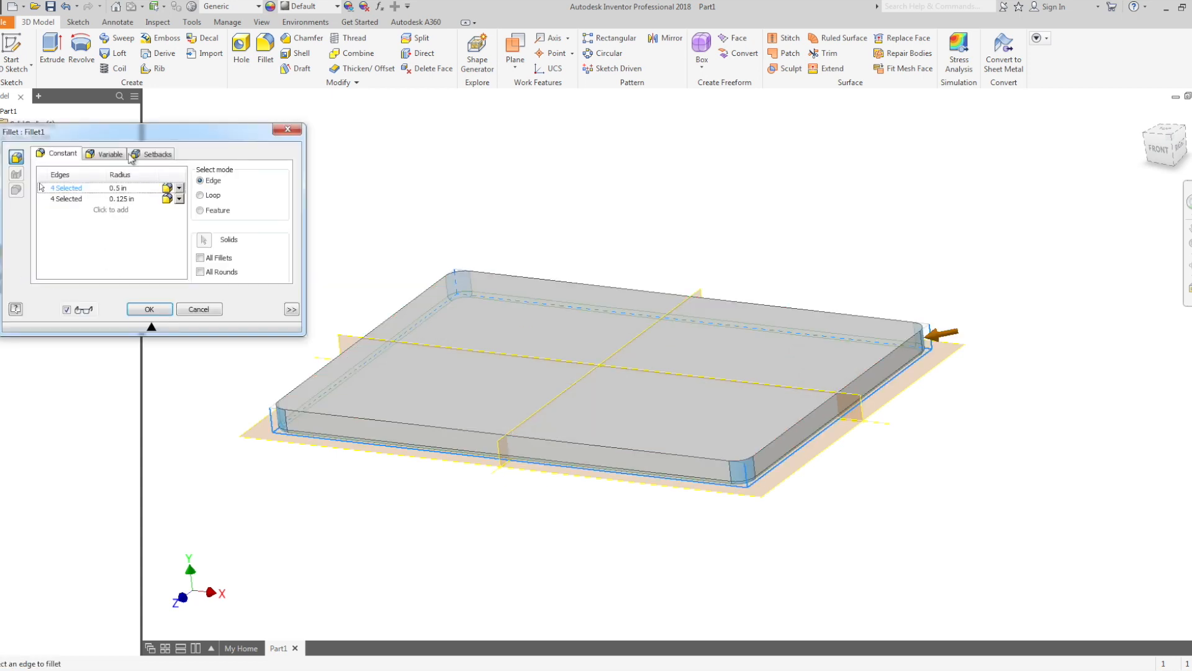
click(287, 129)
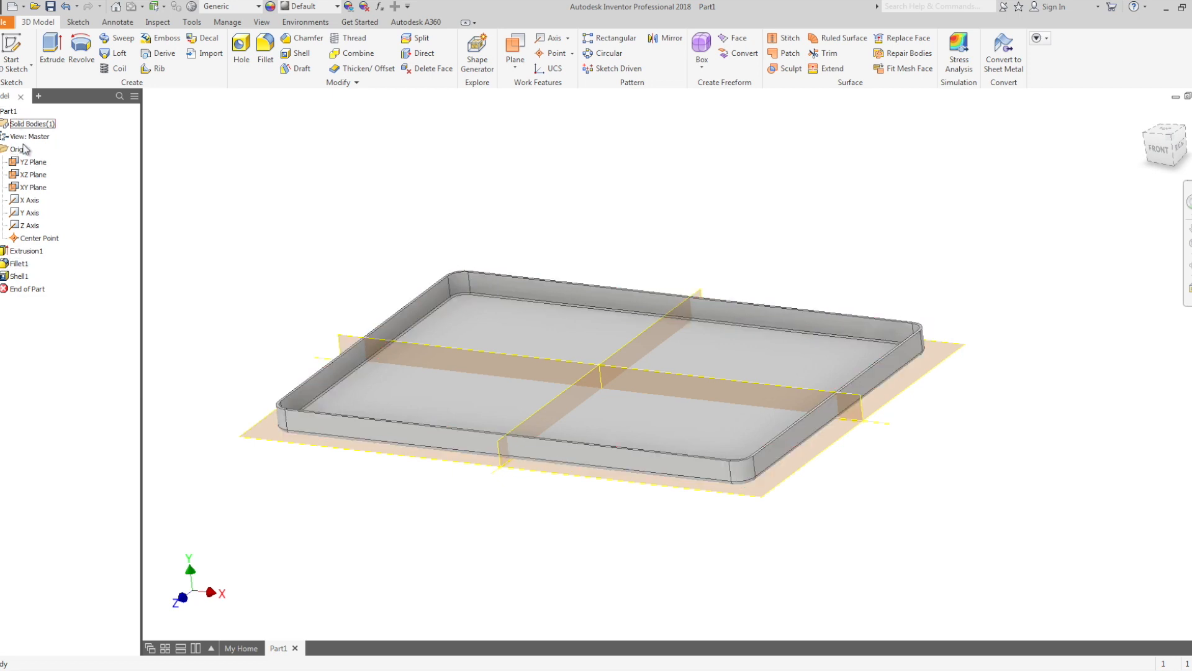
double_click(5, 264)
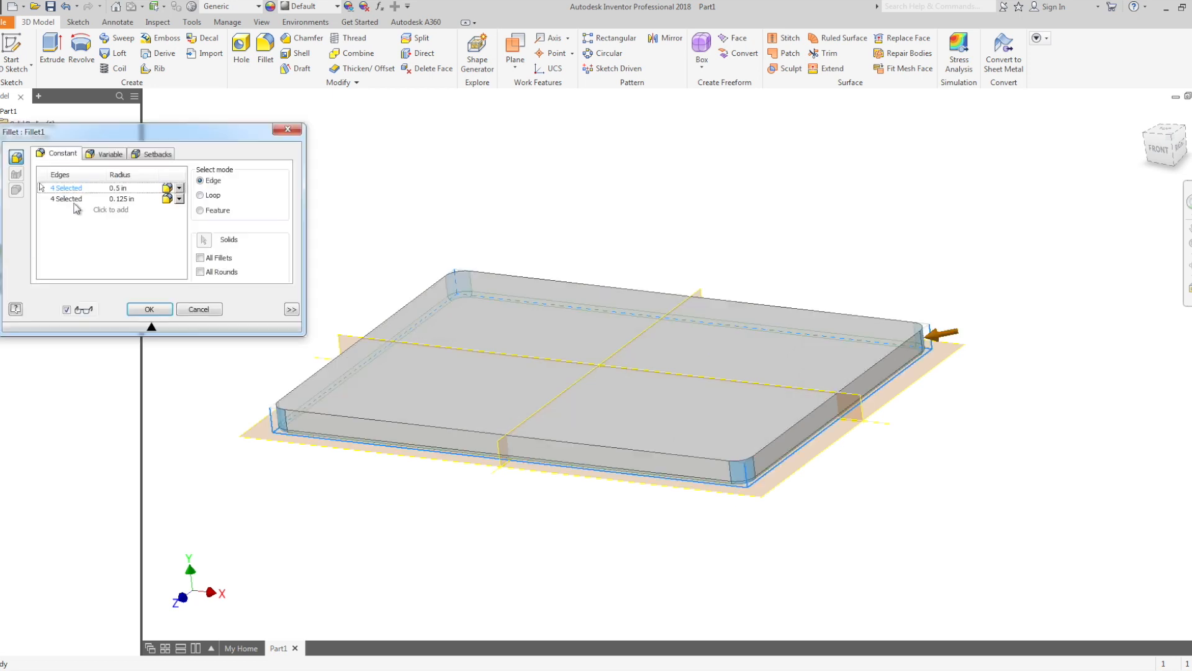
click(122, 189)
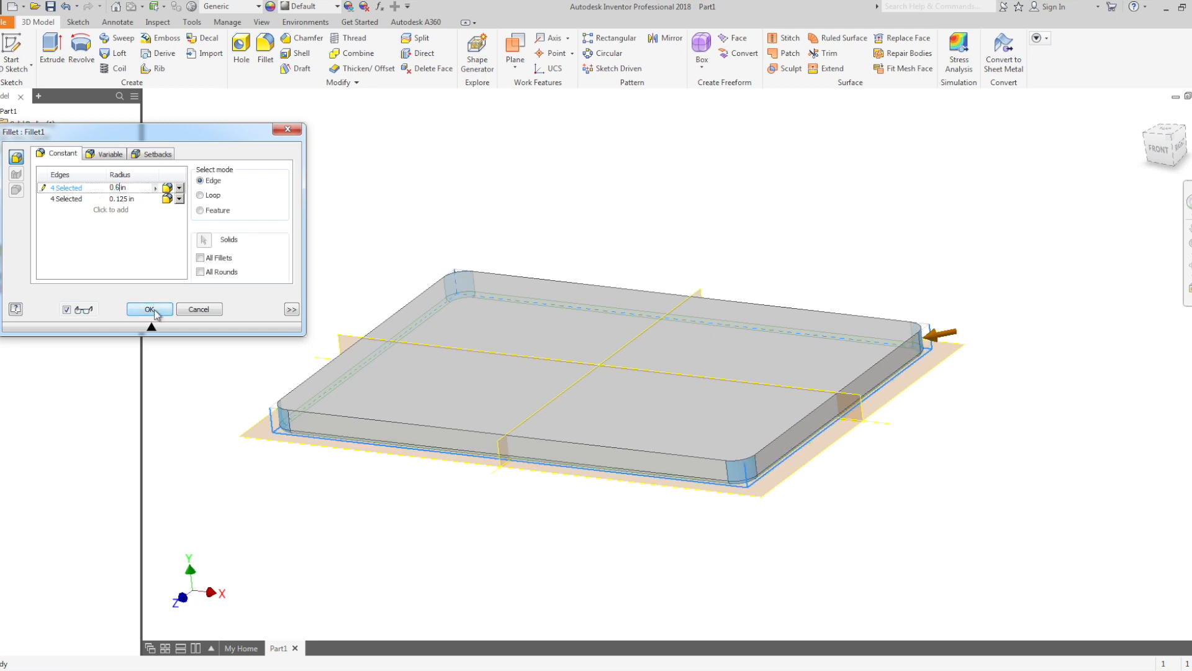
click(154, 308)
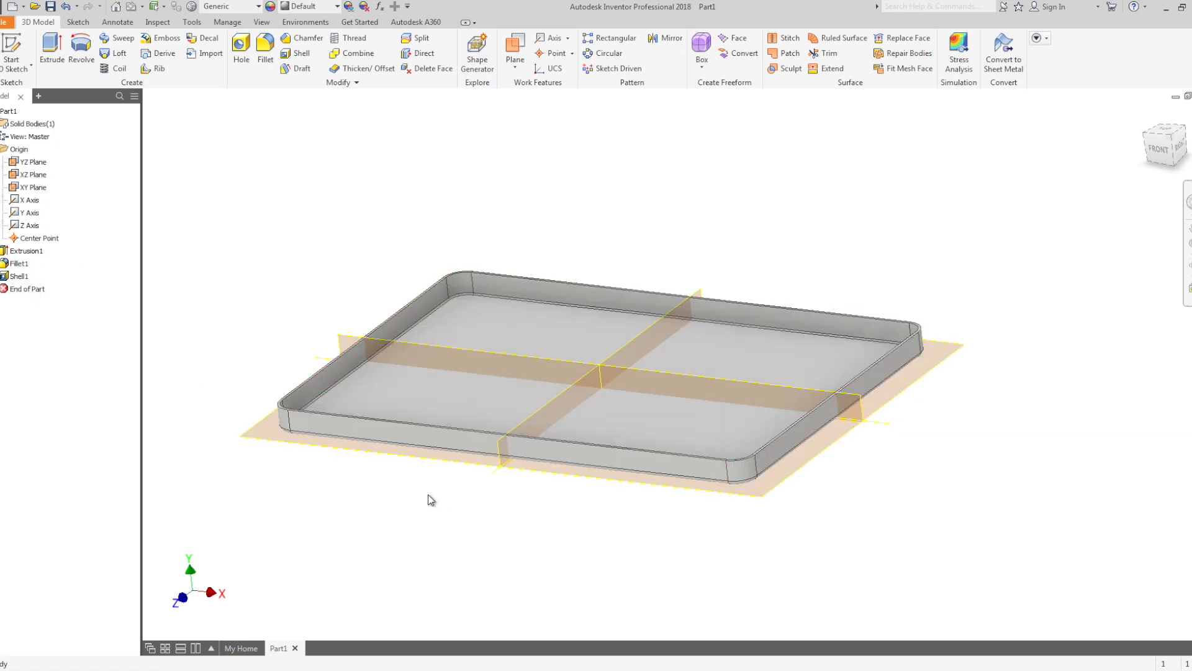
Save the part as Laptop_Chassis in the PLM_Tutorial workspace folder, as an Autodesk Inventor part file.
scroll(566, 544, up, 3)
scroll(457, 474, down, 3)
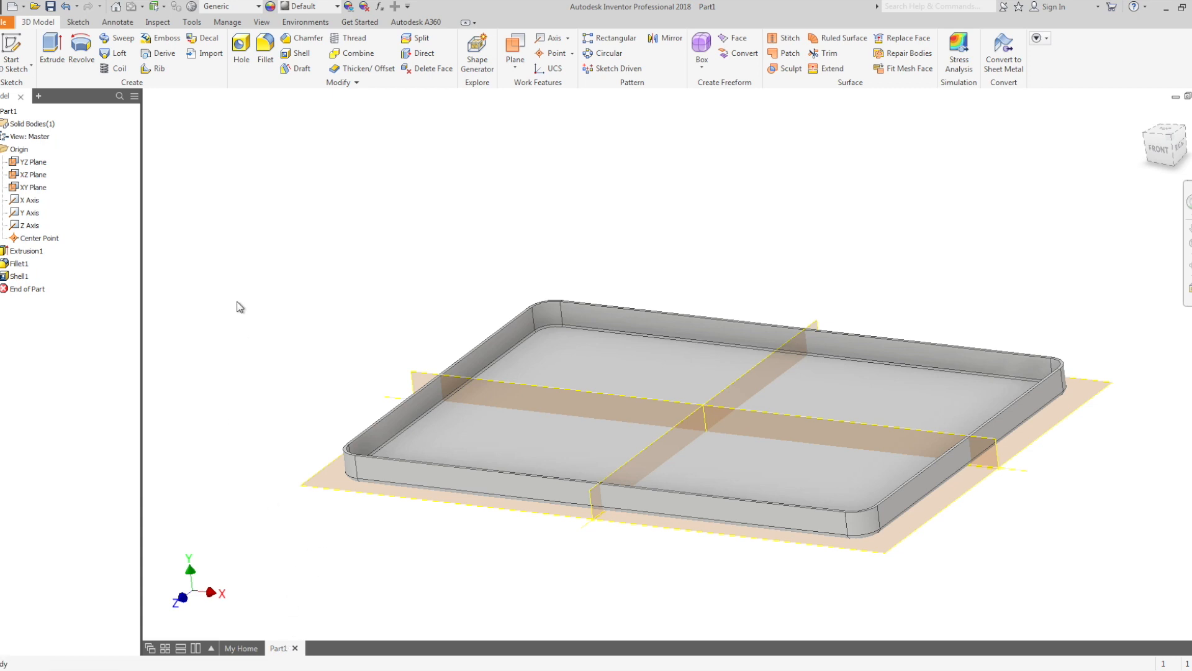
click(48, 6)
click(50, 8)
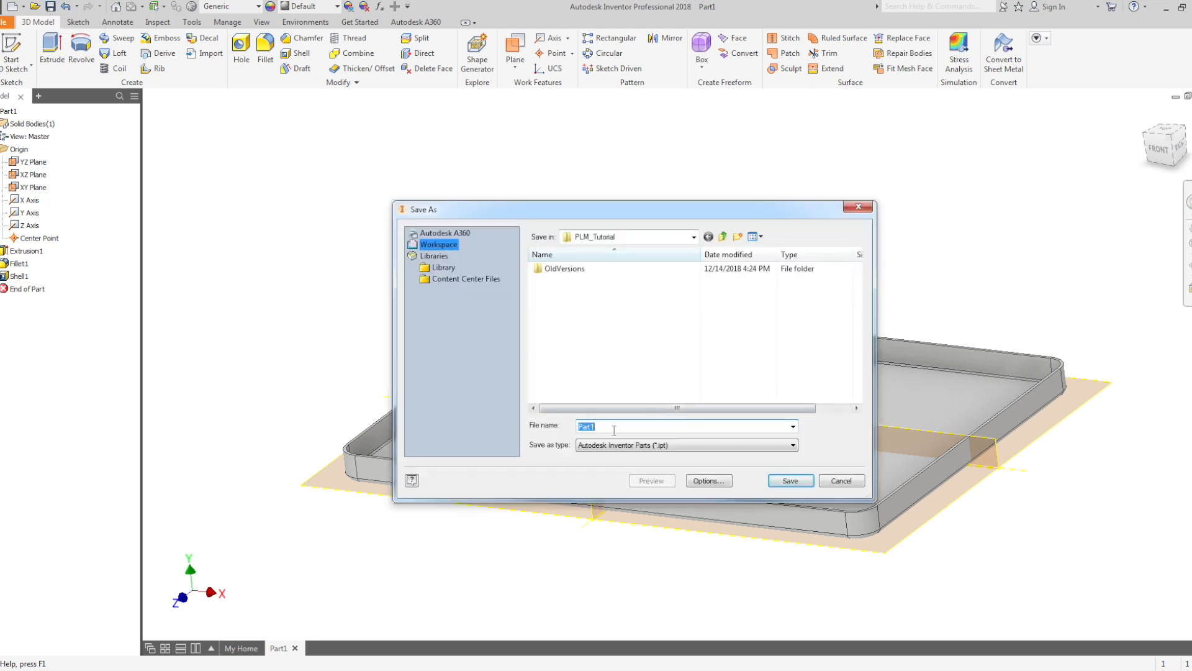
text(L)
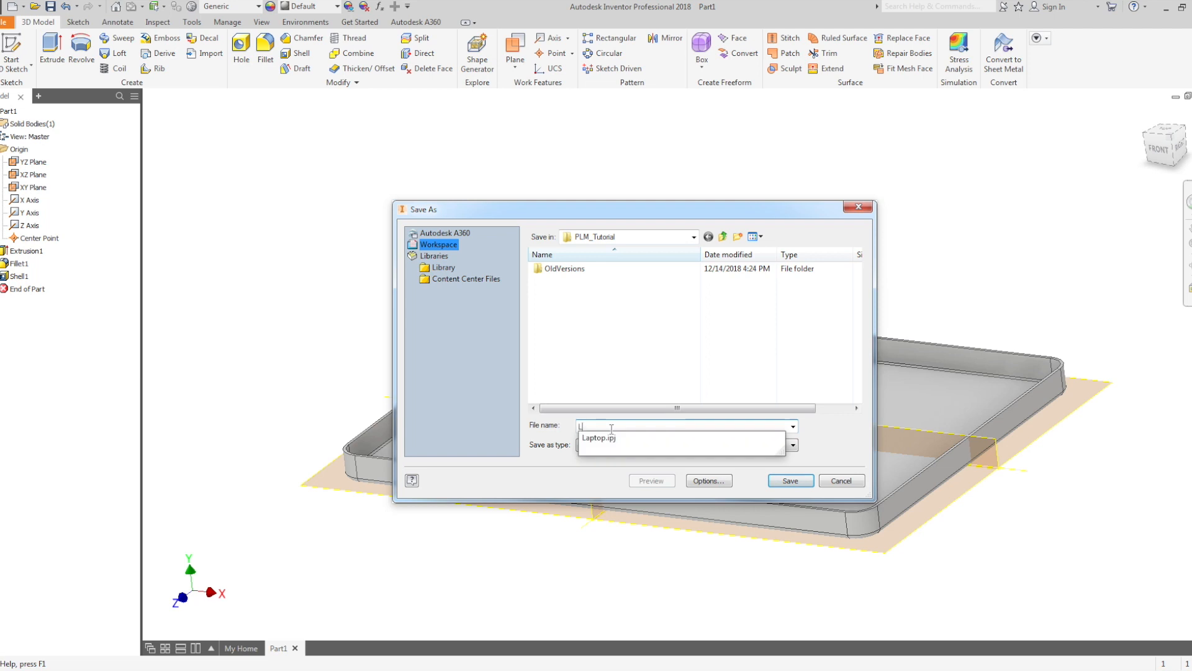
text(aptop_Chassis)
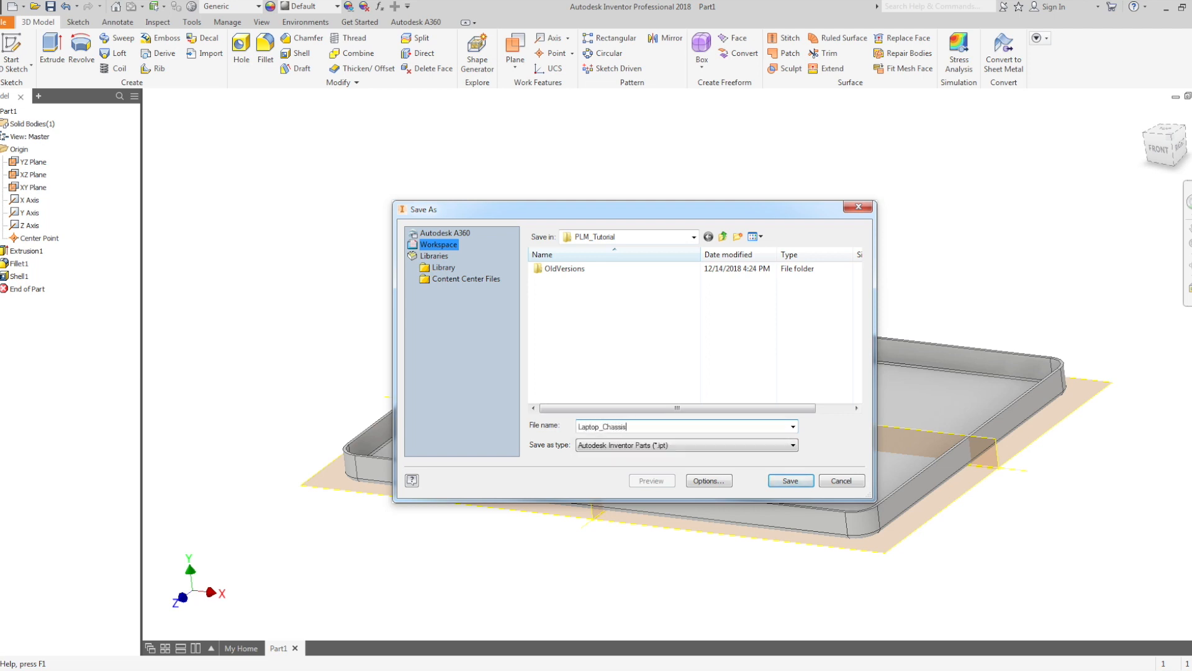
key(Return)
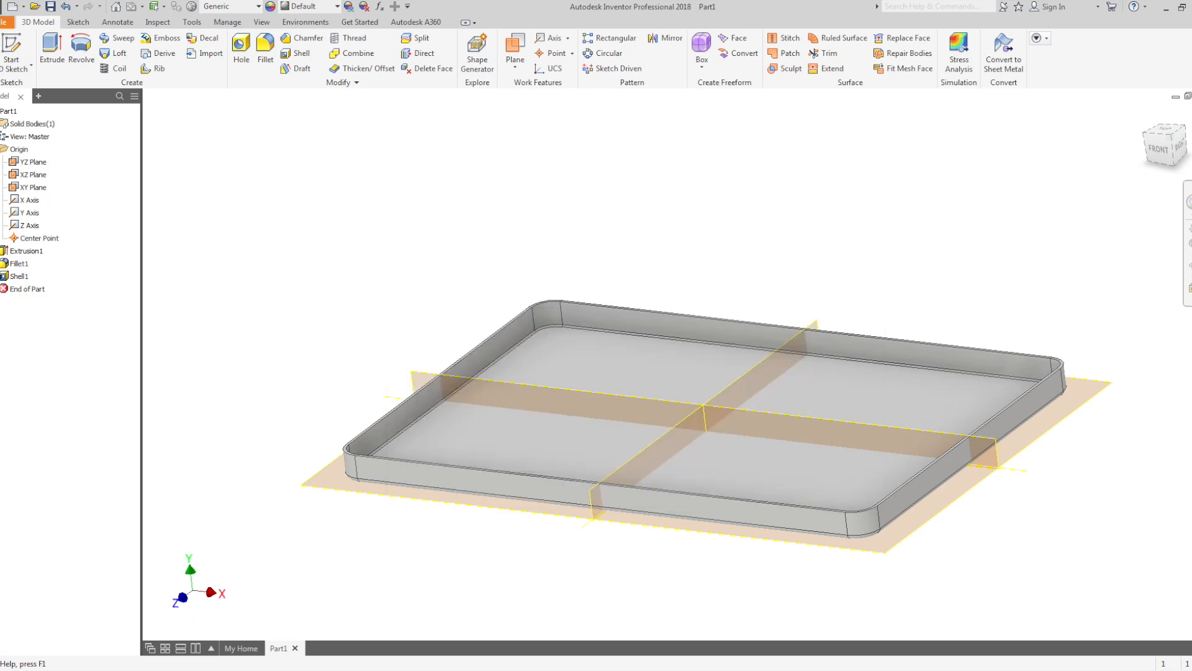